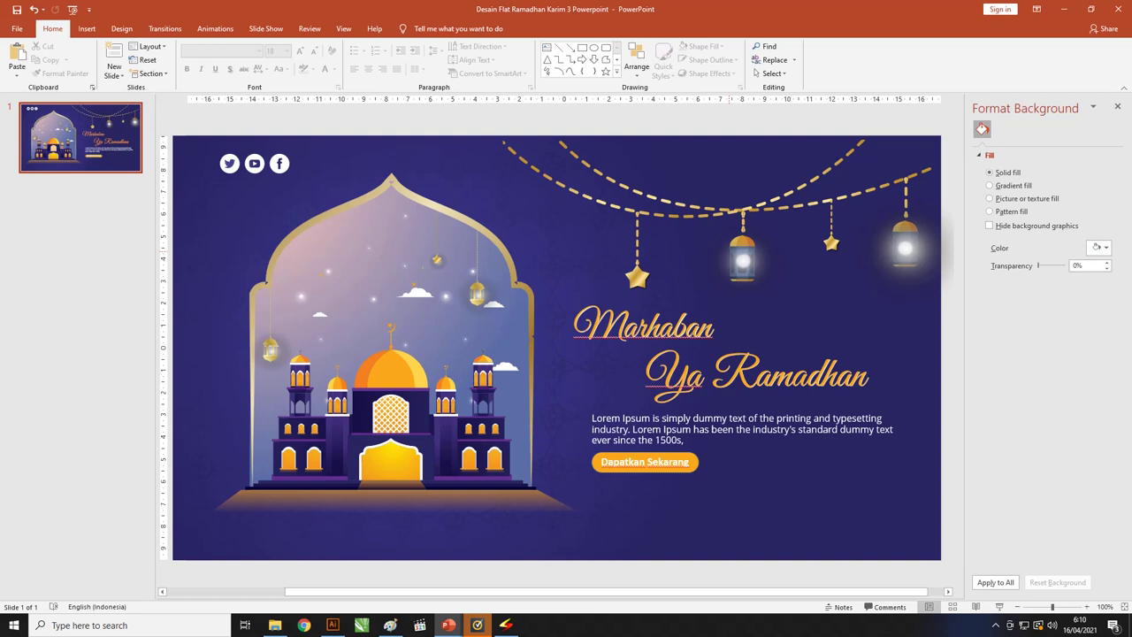
Close the Format Background pane to set the finished Ramadan sample slide aside
left_click(1115, 104)
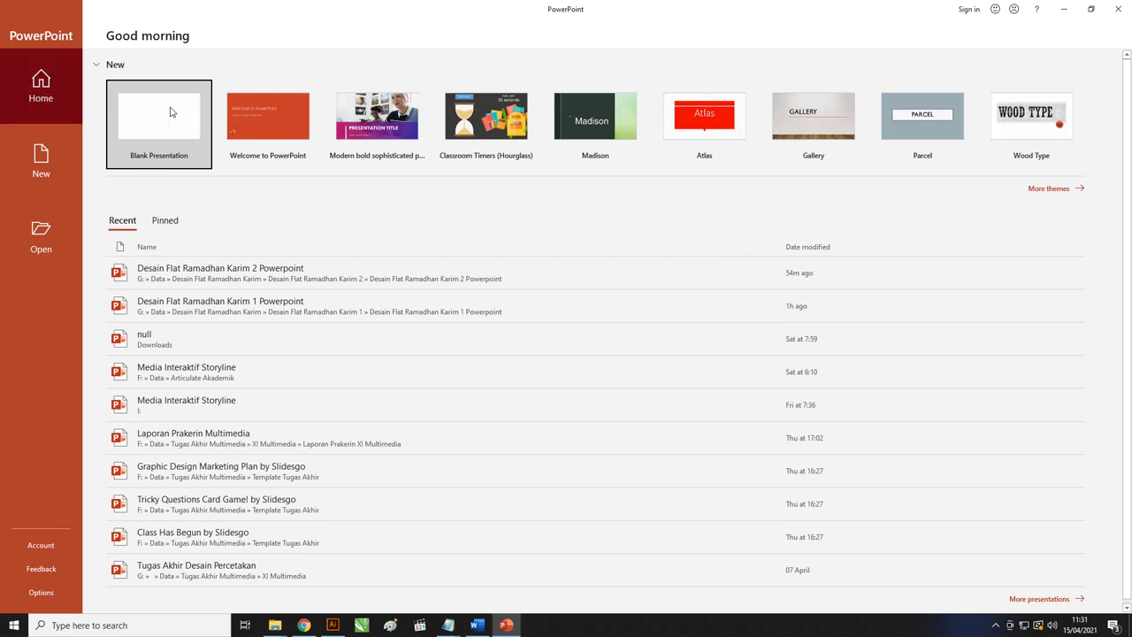
Create a blank presentation and delete its title and subtitle placeholders
left_click(172, 111)
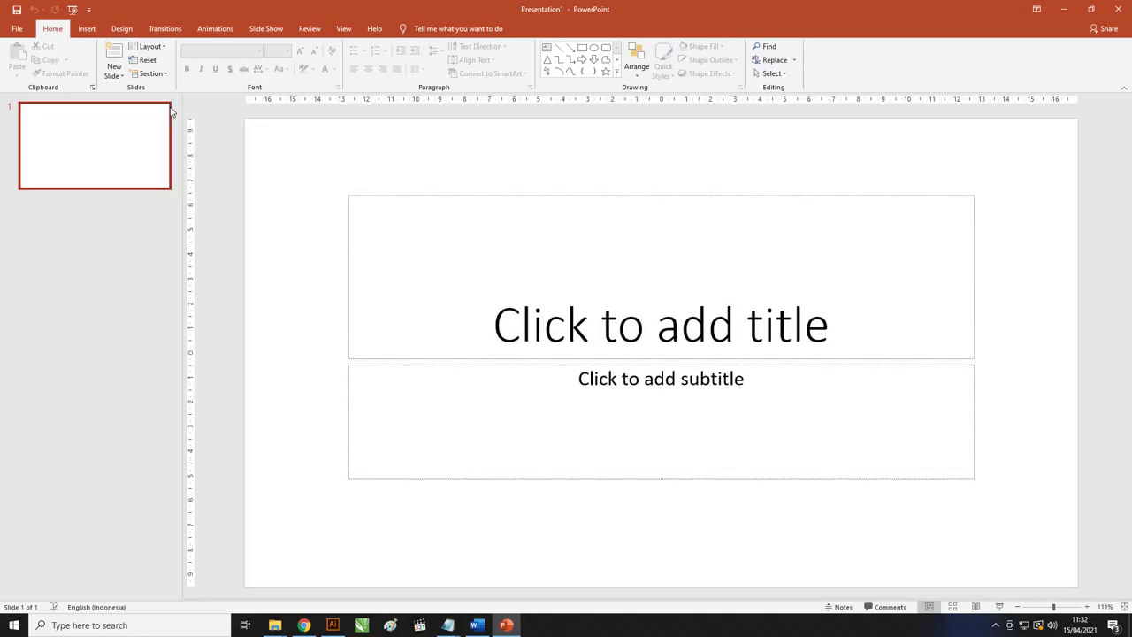
left_click(495, 238)
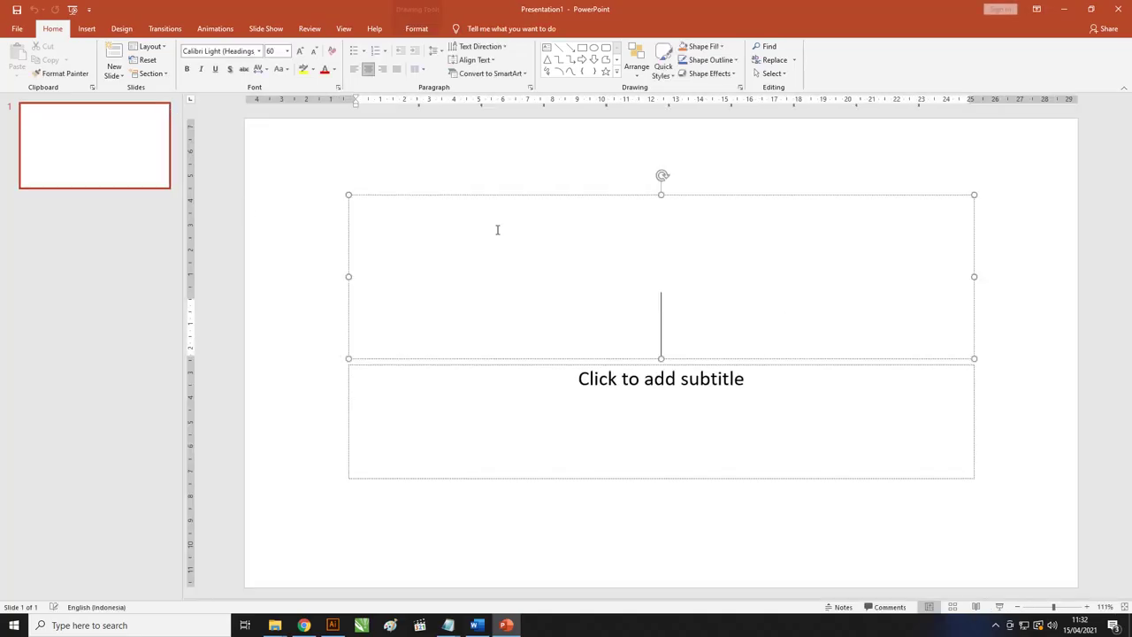
left_click(469, 366, "shift")
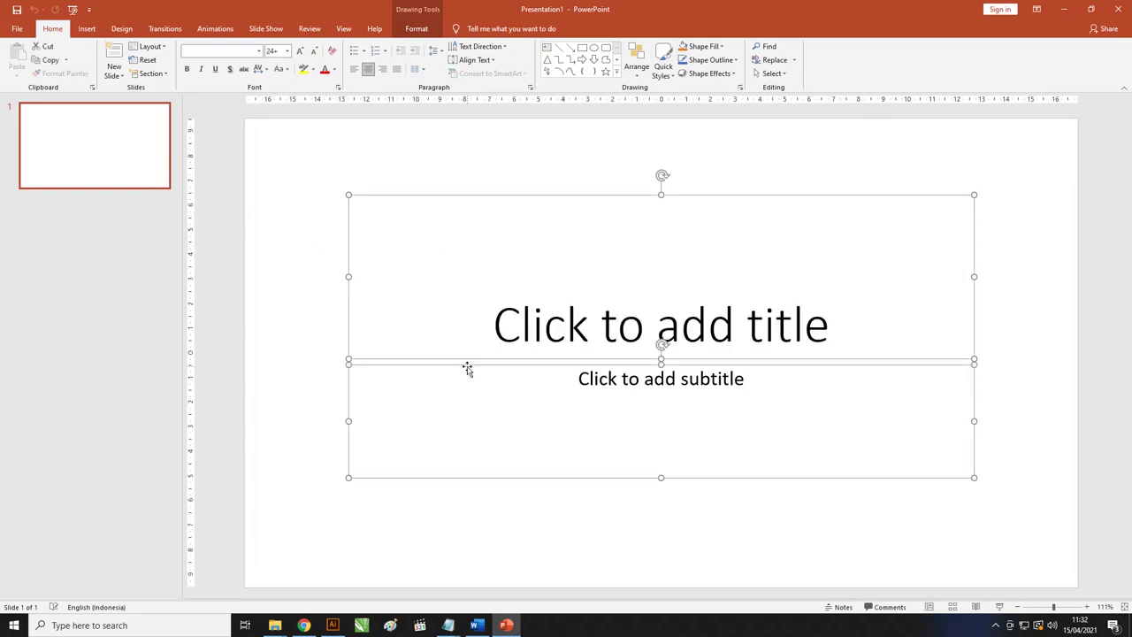
key("Delete")
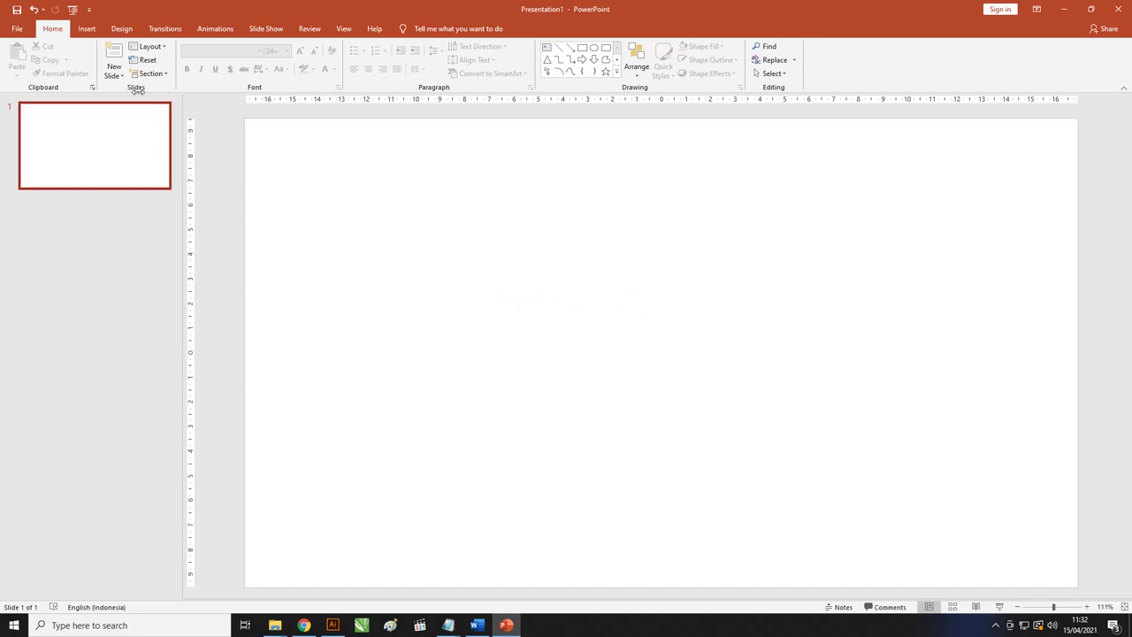
left_click(90, 30)
Draw a rectangle over the whole slide, leaving the slide size unchanged
left_click(188, 71)
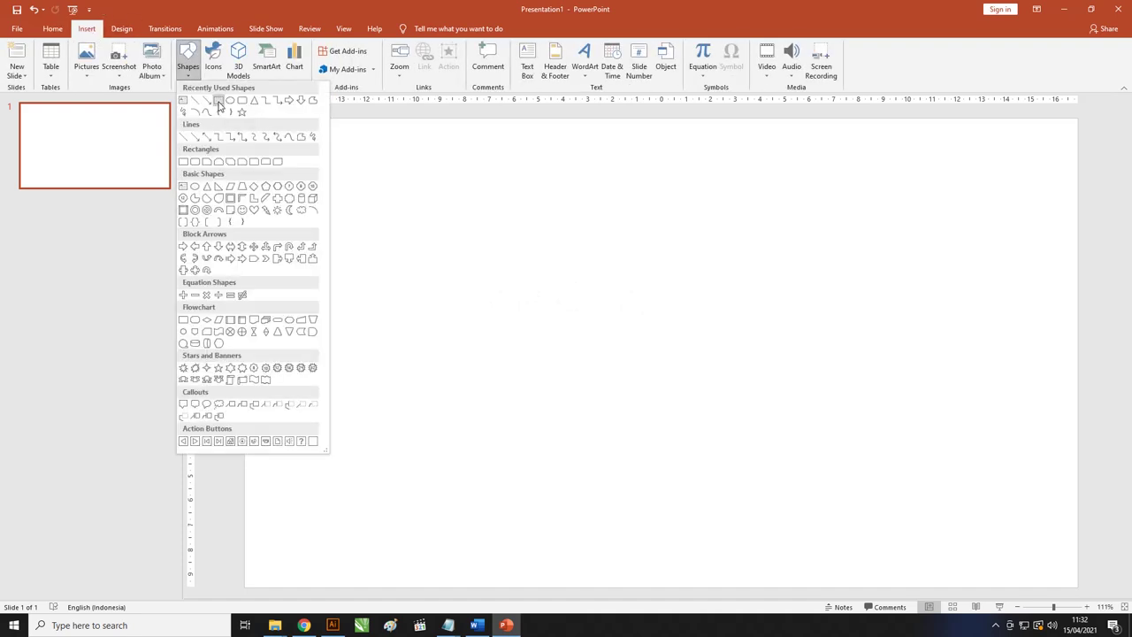
left_click(218, 100)
left_click_drag(245, 118, 1080, 589)
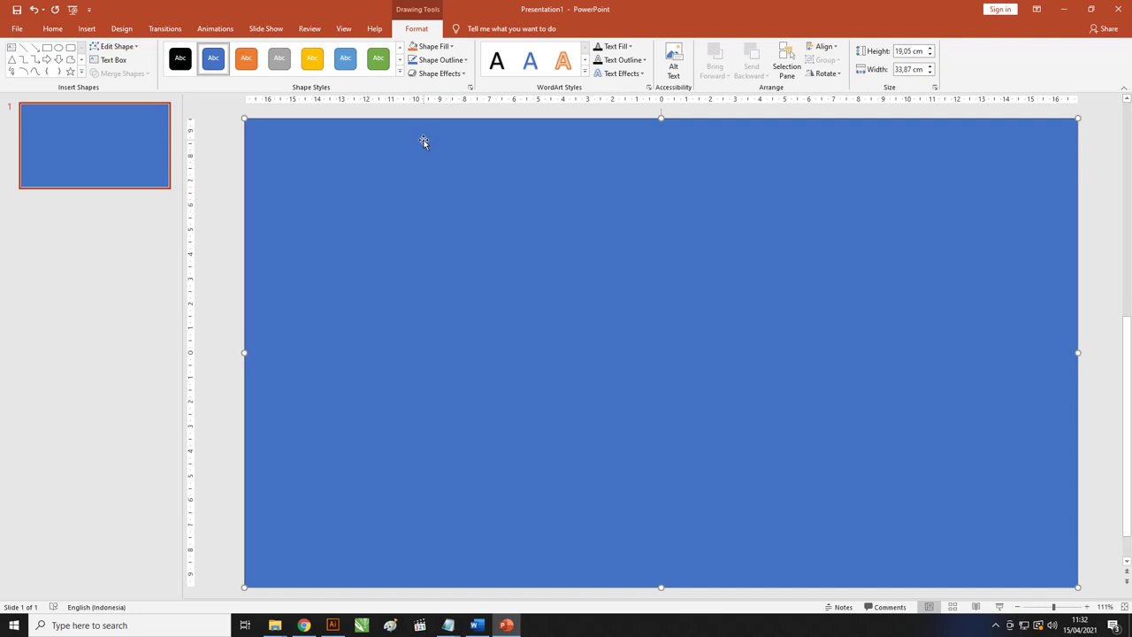
left_click(124, 29)
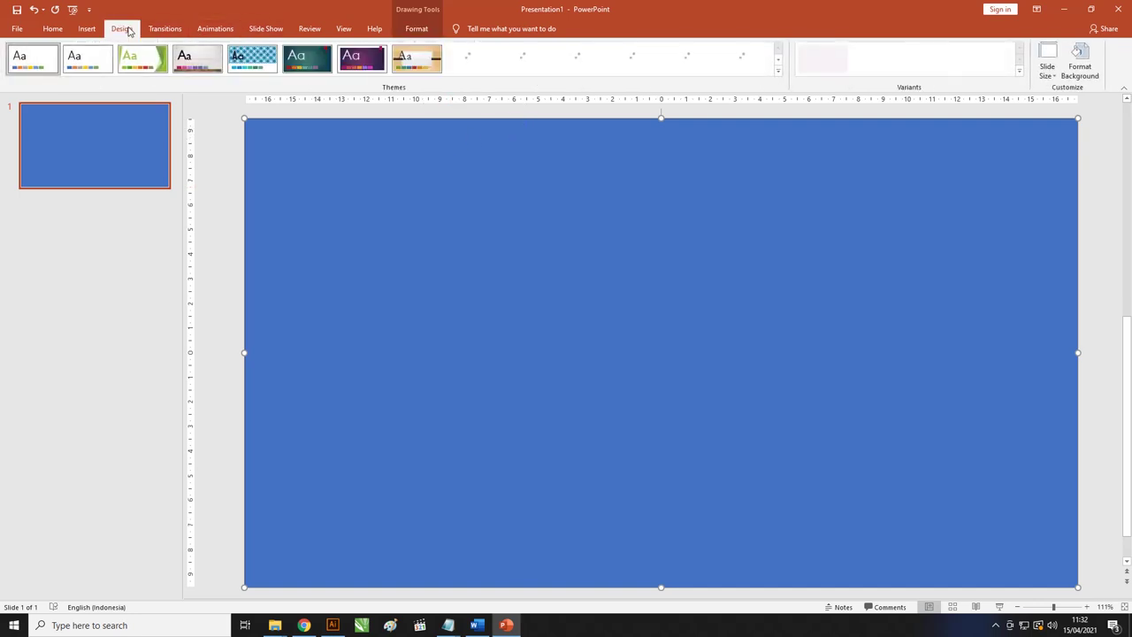
left_click(1048, 77)
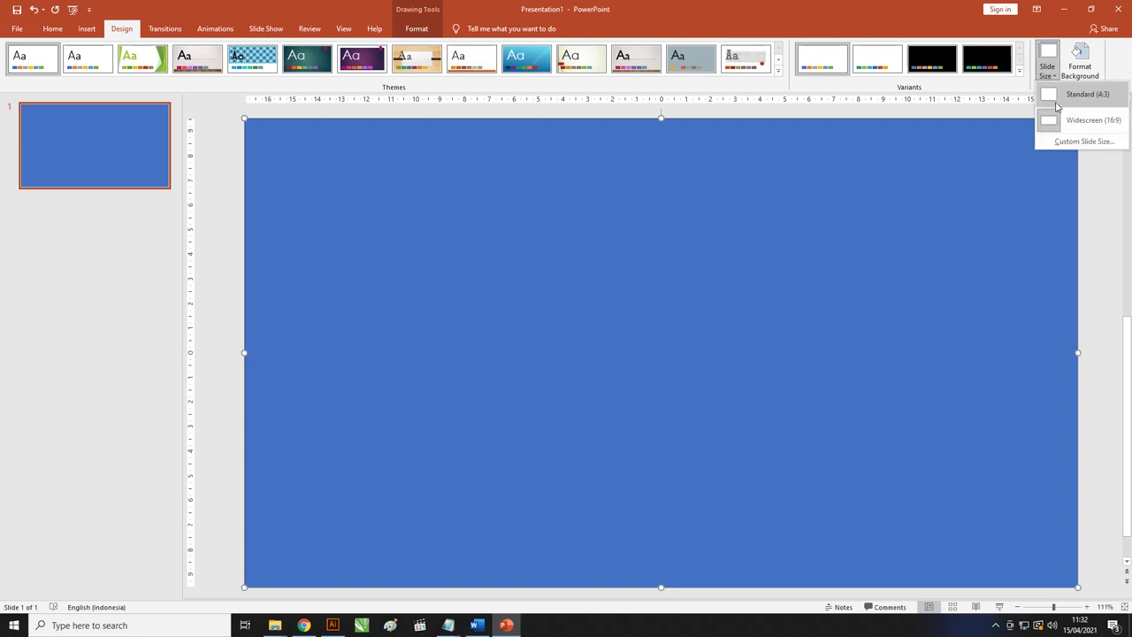
left_click(1101, 252)
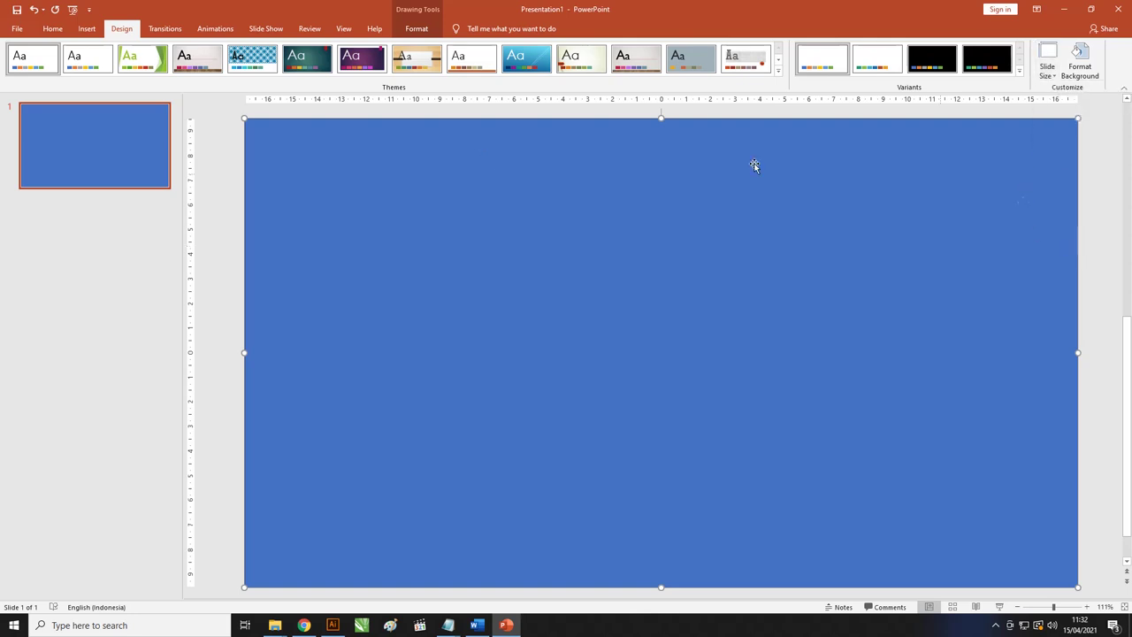
left_click(220, 179)
left_click(313, 177)
Set the full-slide rectangle's Shape Outline to No Outline
left_click(417, 29)
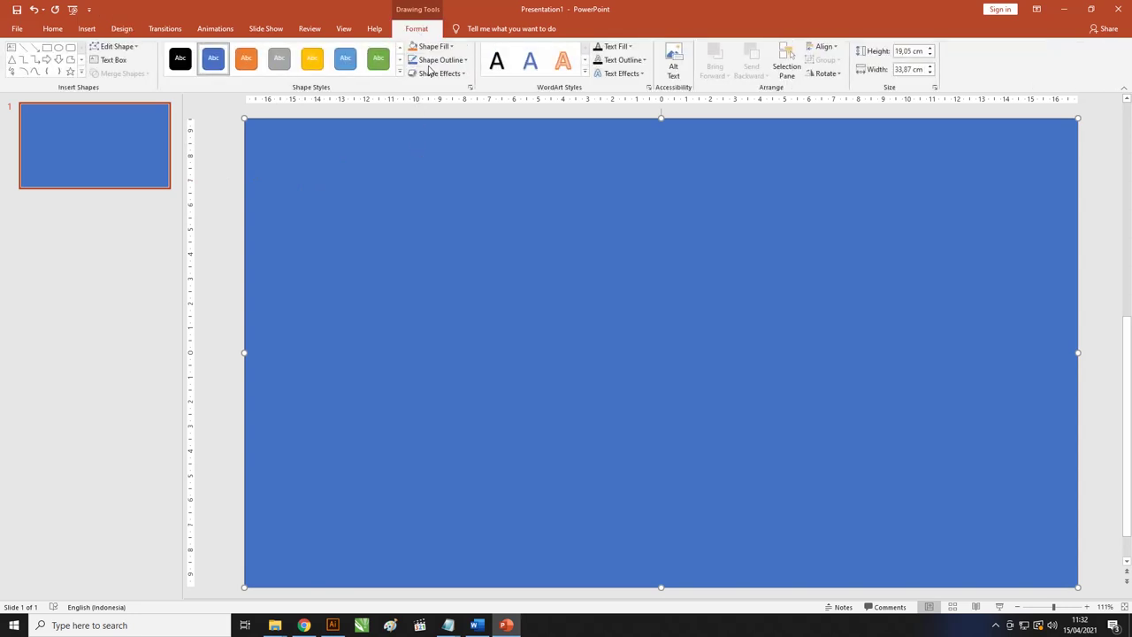
left_click(438, 61)
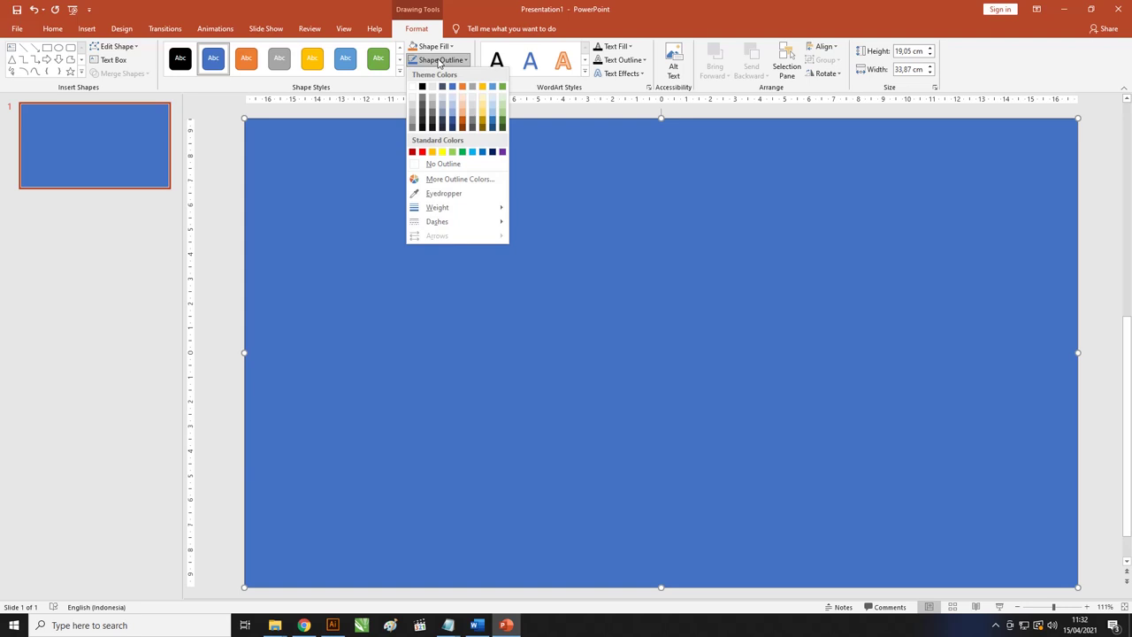
left_click(450, 164)
left_click(233, 136)
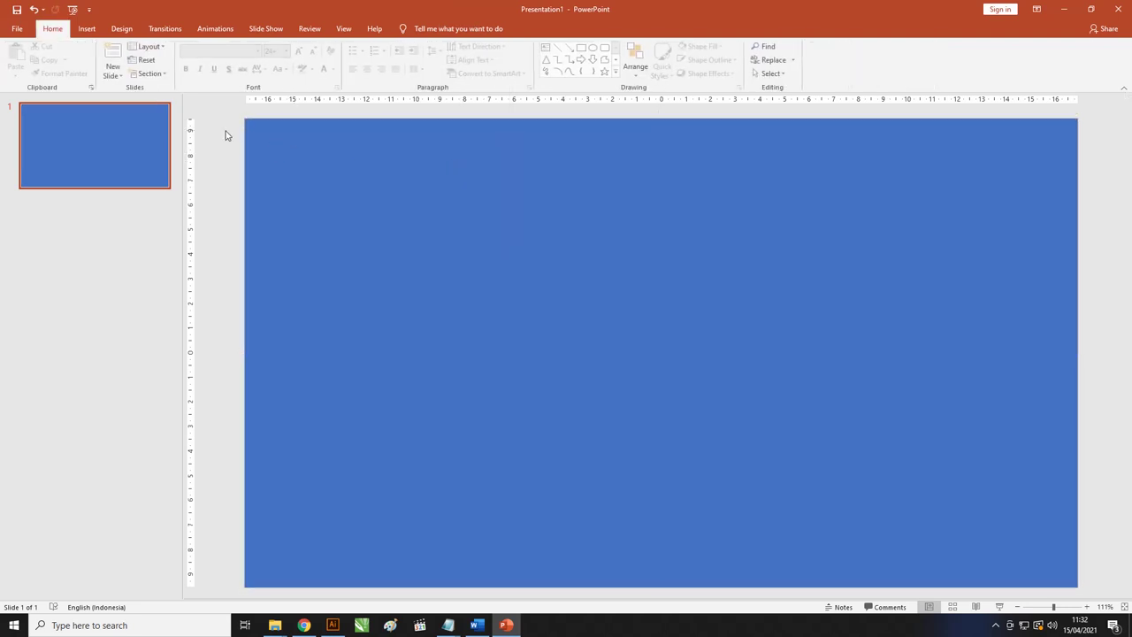
left_click(344, 195)
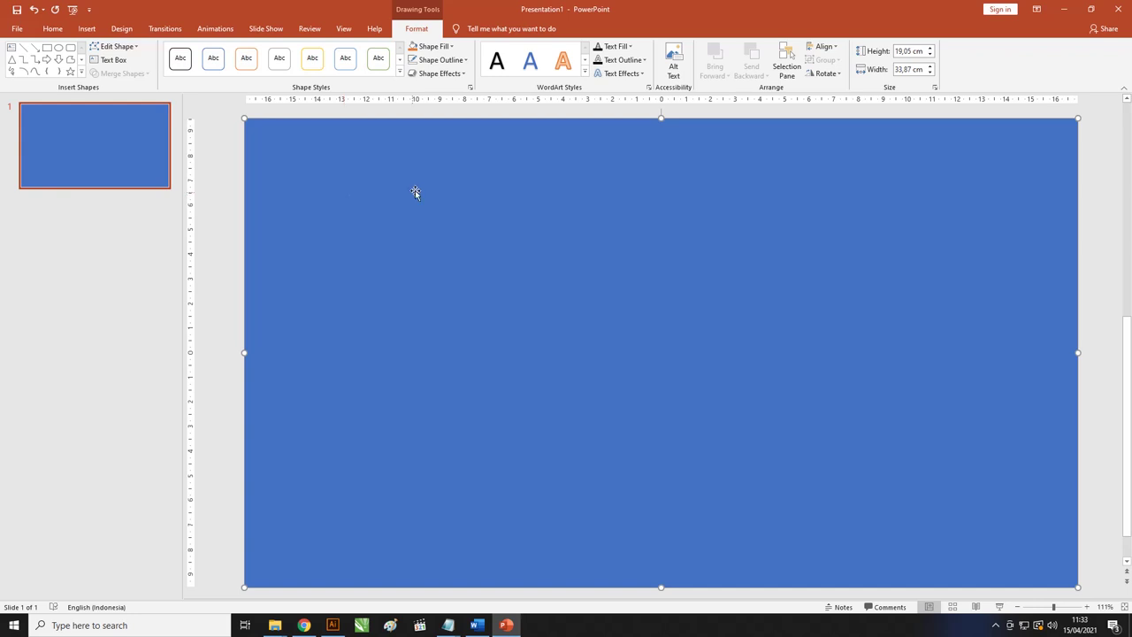
Fill the full-slide rectangle with custom dark navy hex #282561 (RGB 40, 37, 97)
left_click(437, 46)
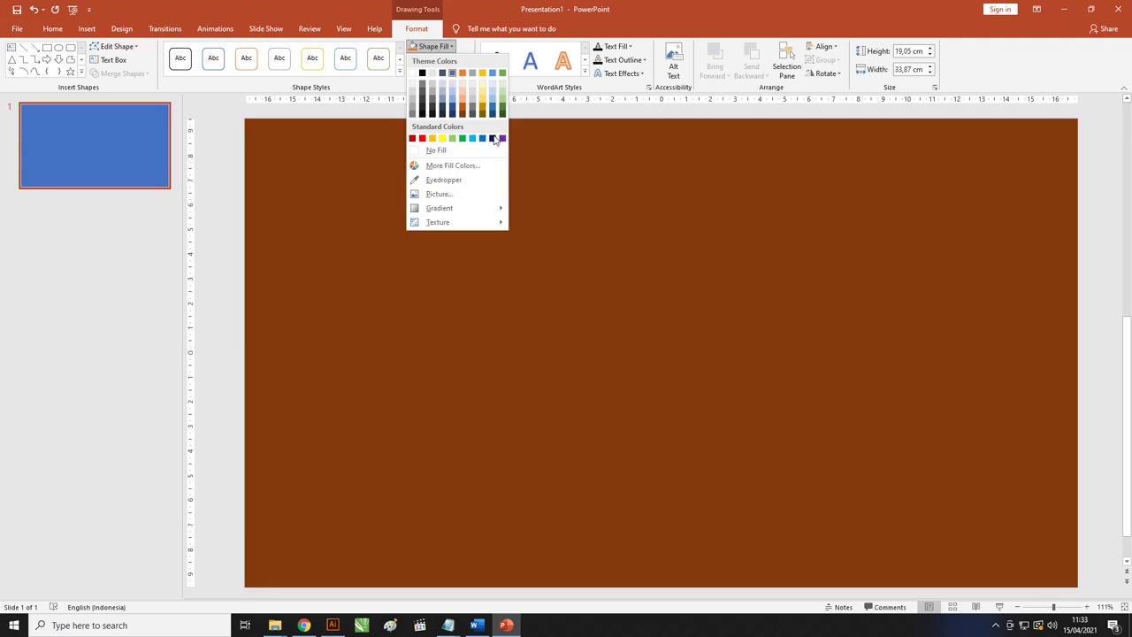
left_click(503, 138)
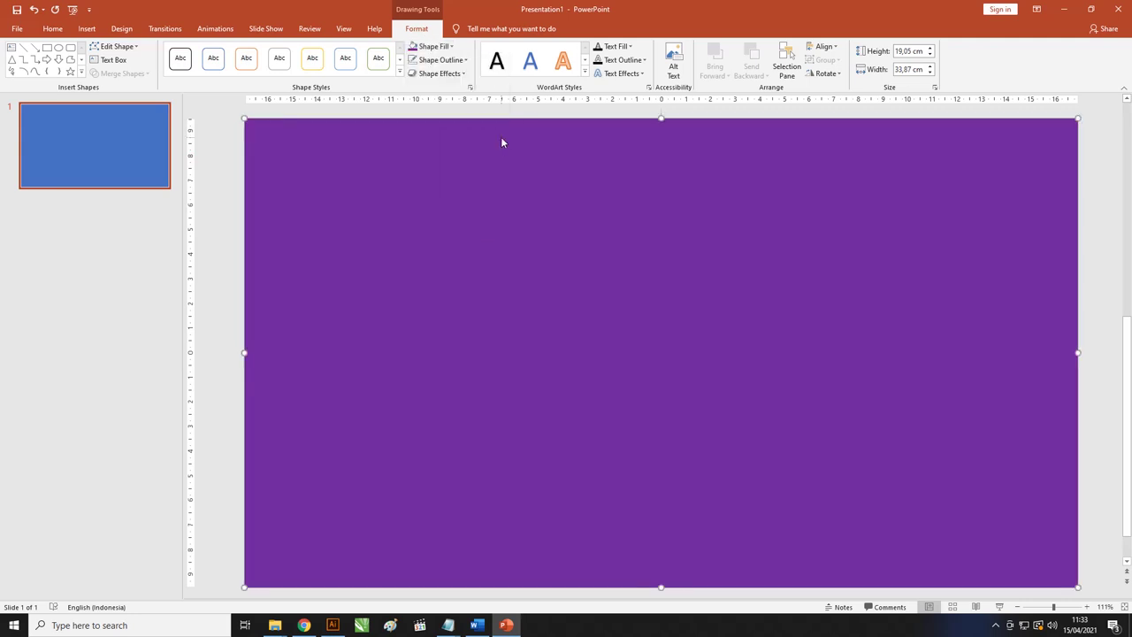
left_click(445, 47)
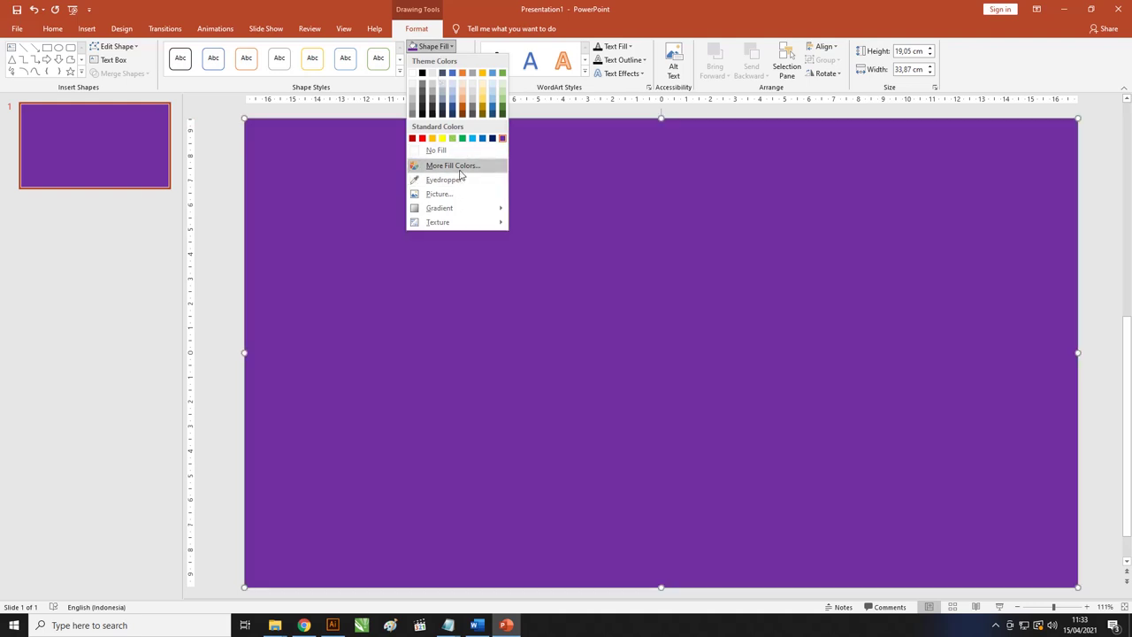
left_click(459, 167)
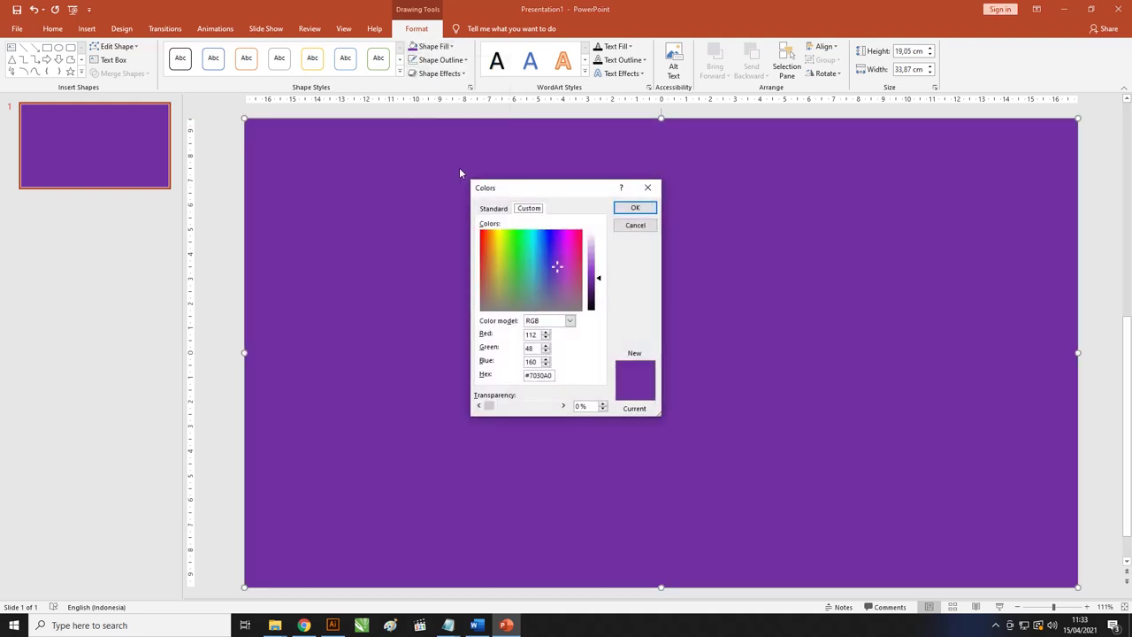
left_click_drag(601, 281, 601, 290)
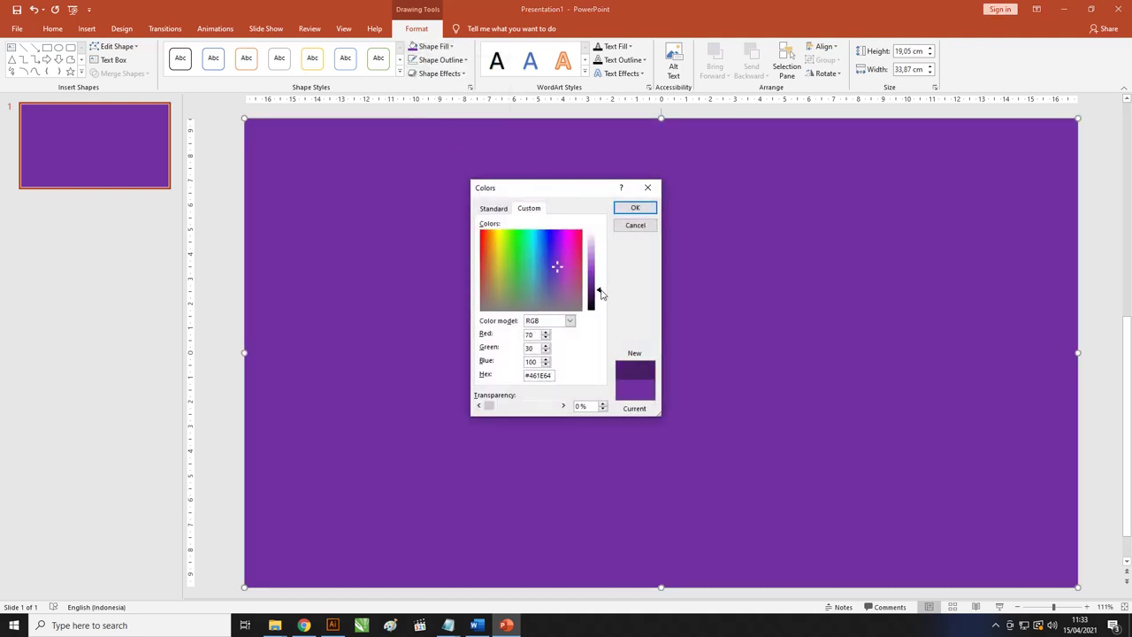
left_click_drag(555, 193, 633, 177)
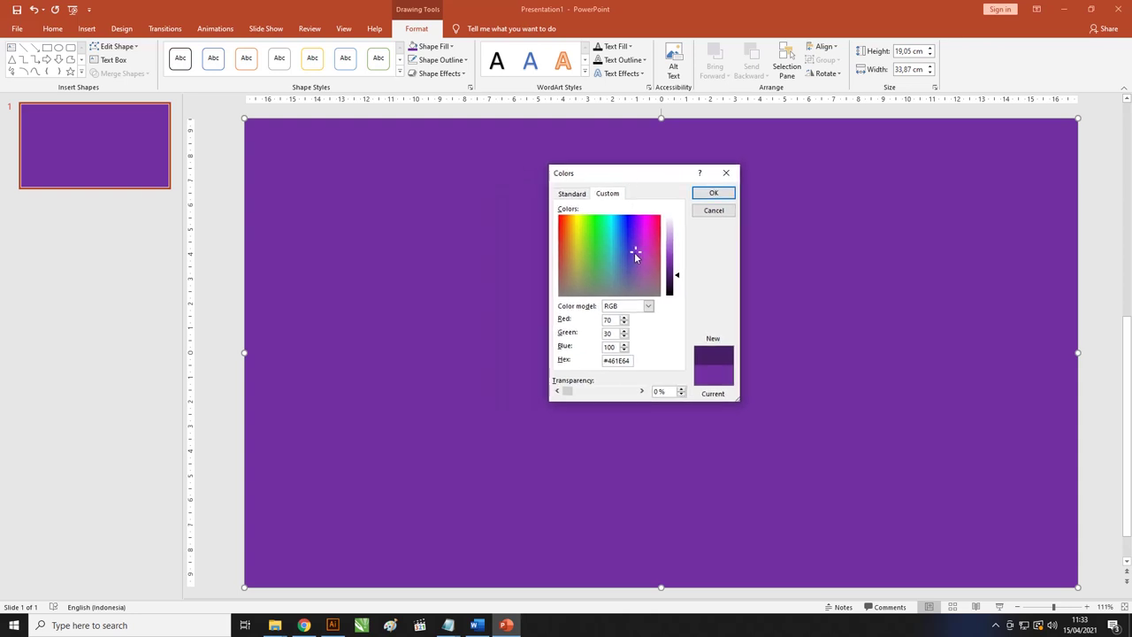
left_click(636, 256)
double_click(622, 360)
right_click(621, 360)
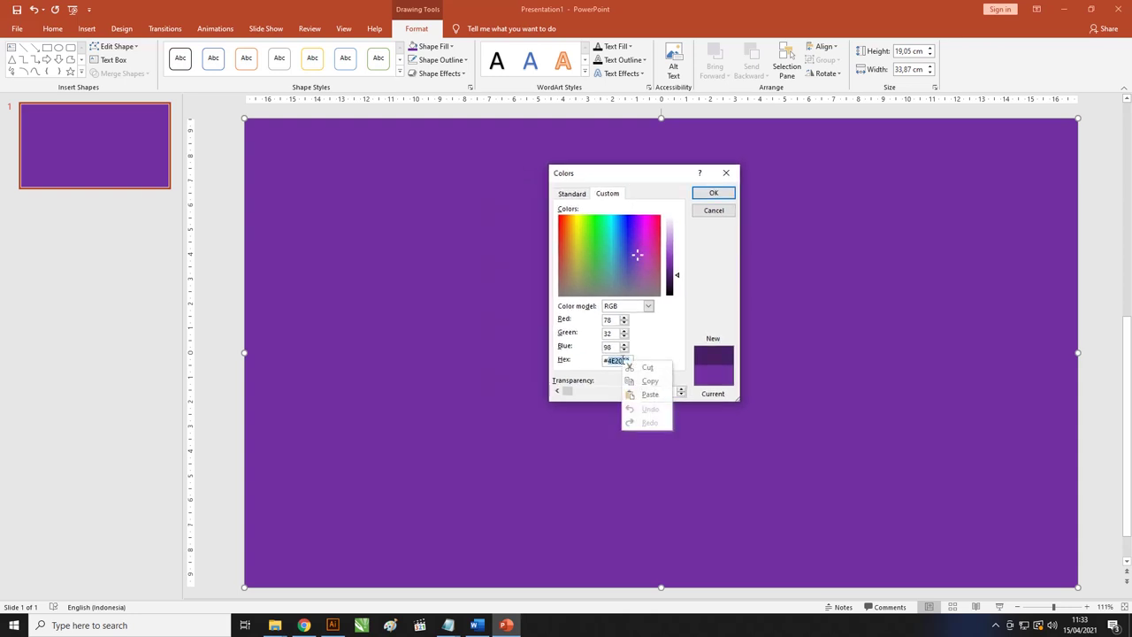
left_click(651, 394)
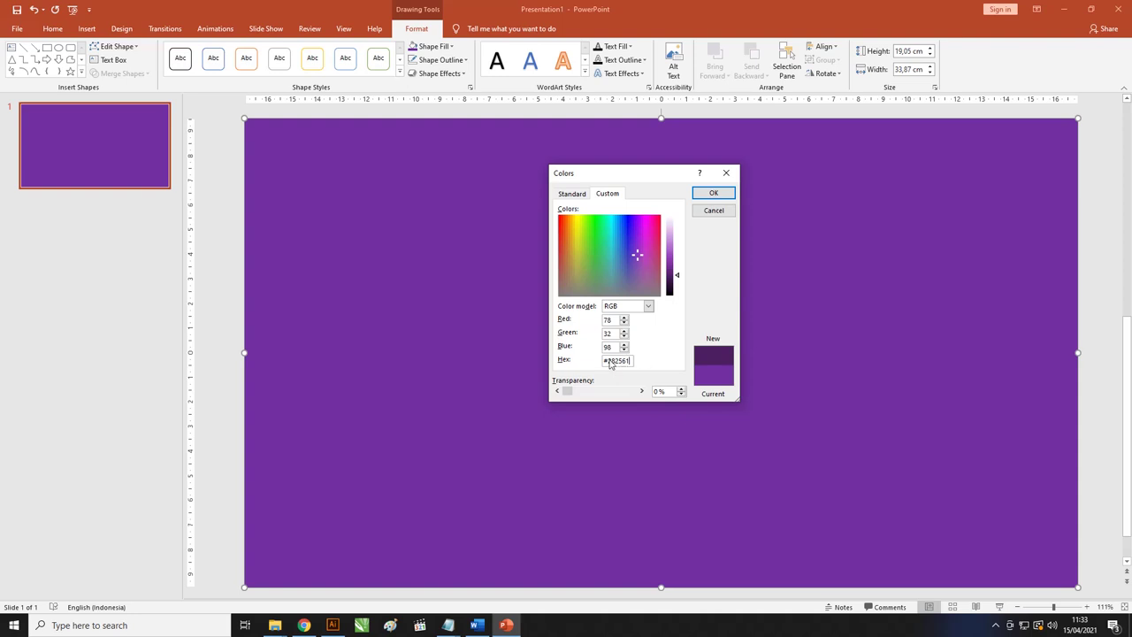
left_click(606, 348)
left_click(703, 194)
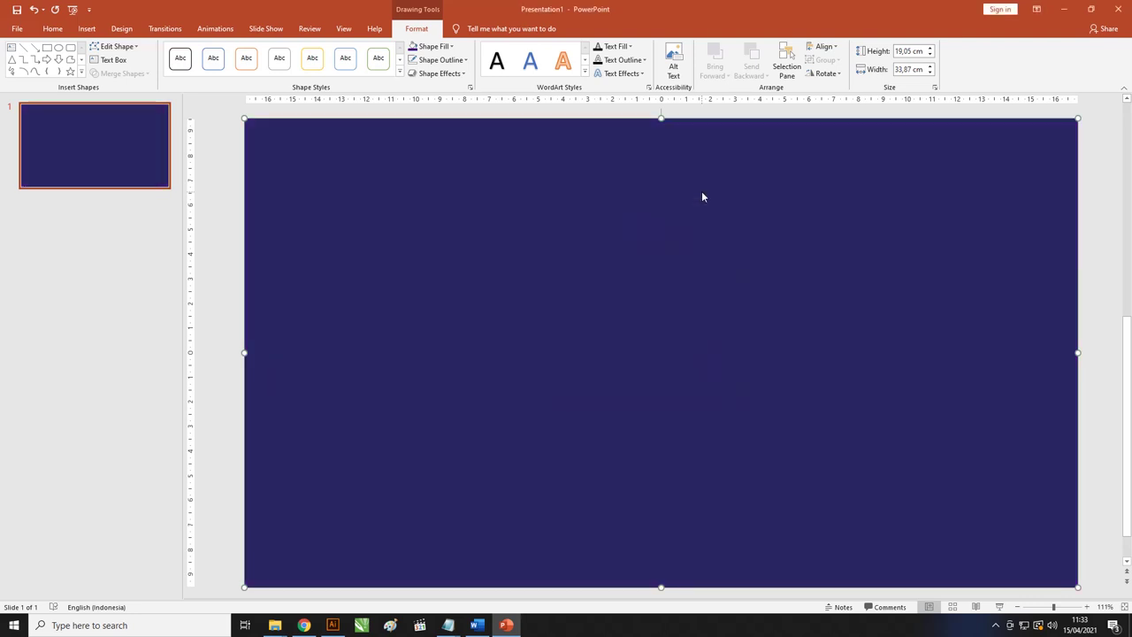
Open the navy rectangle's fill settings via Shape Fill > Gradient > More Gradients
scroll(490, 192, "down", 4)
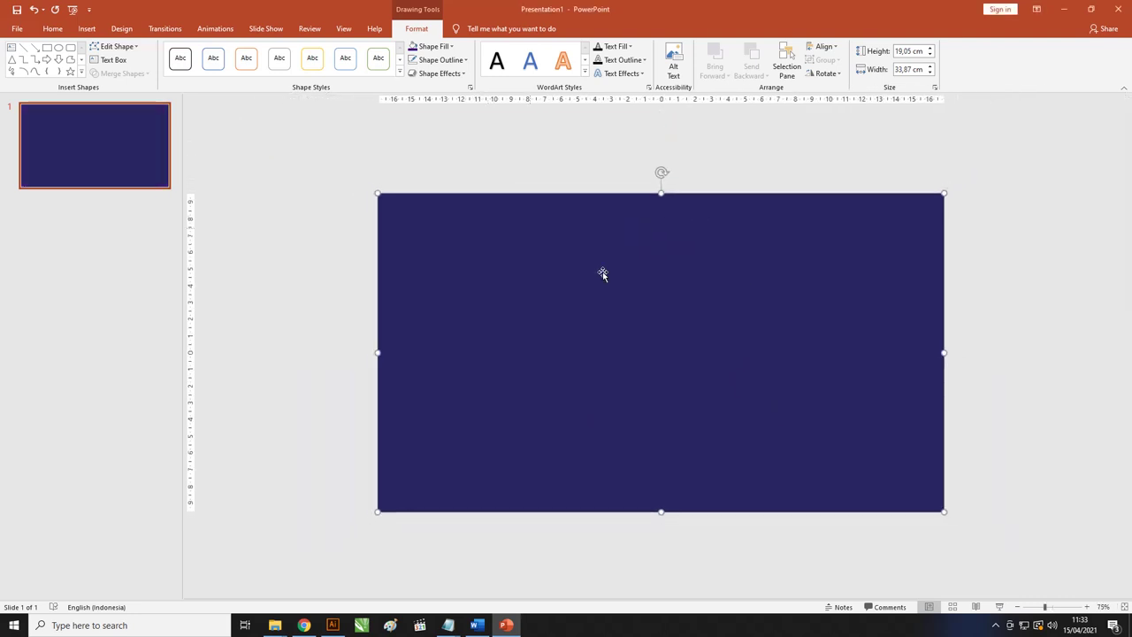
scroll(728, 291, "up", 3)
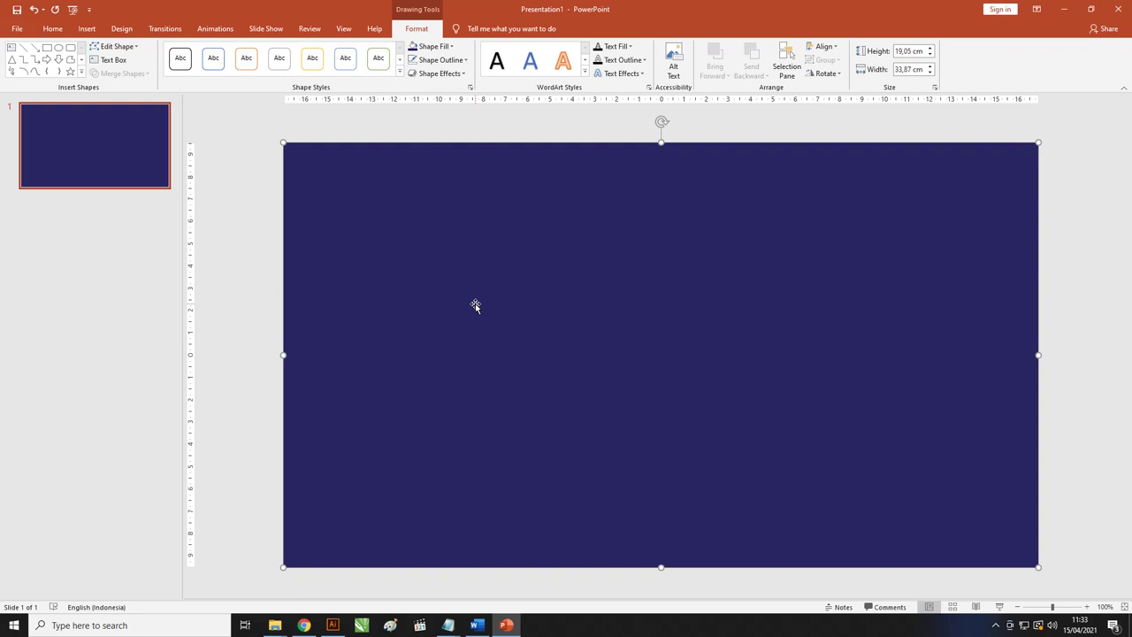
left_click(437, 47)
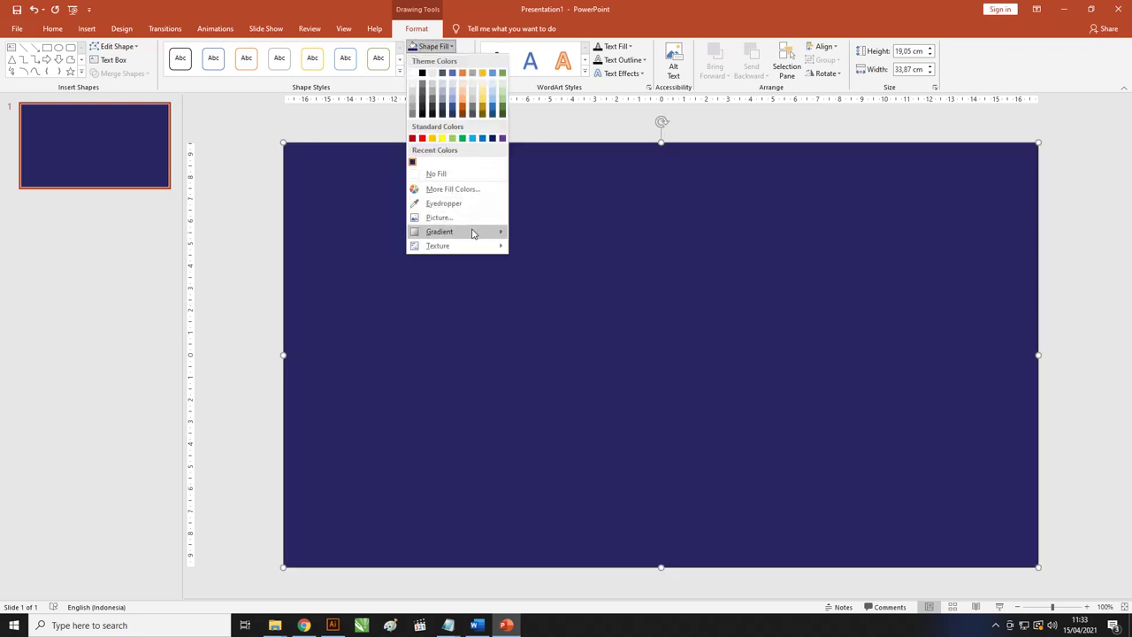
mouse_move(472, 233)
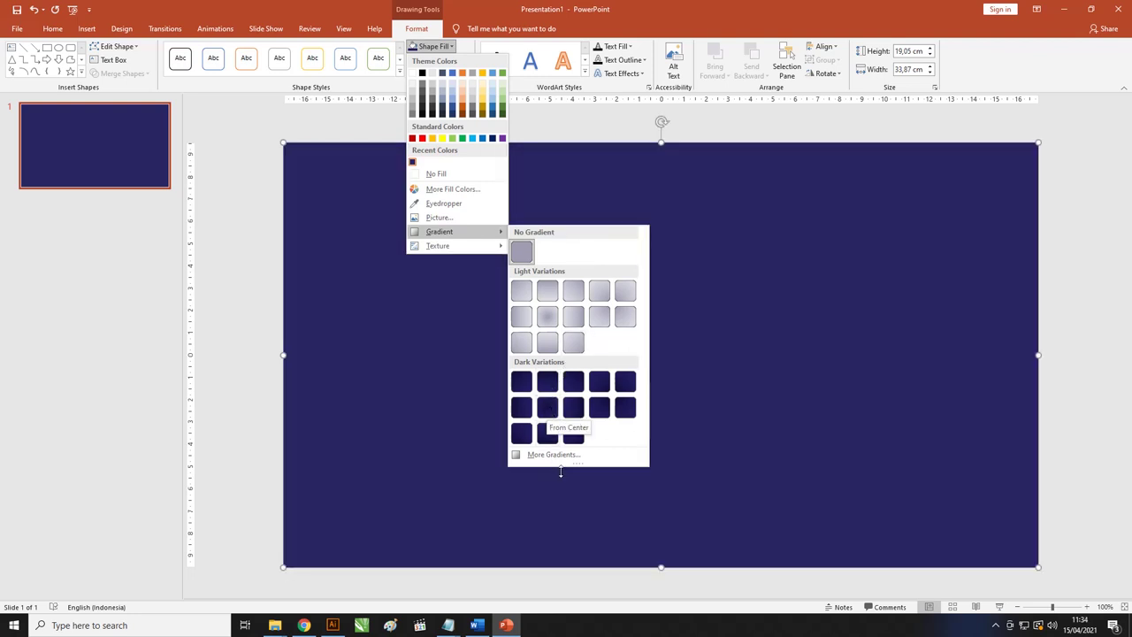
left_click(568, 454)
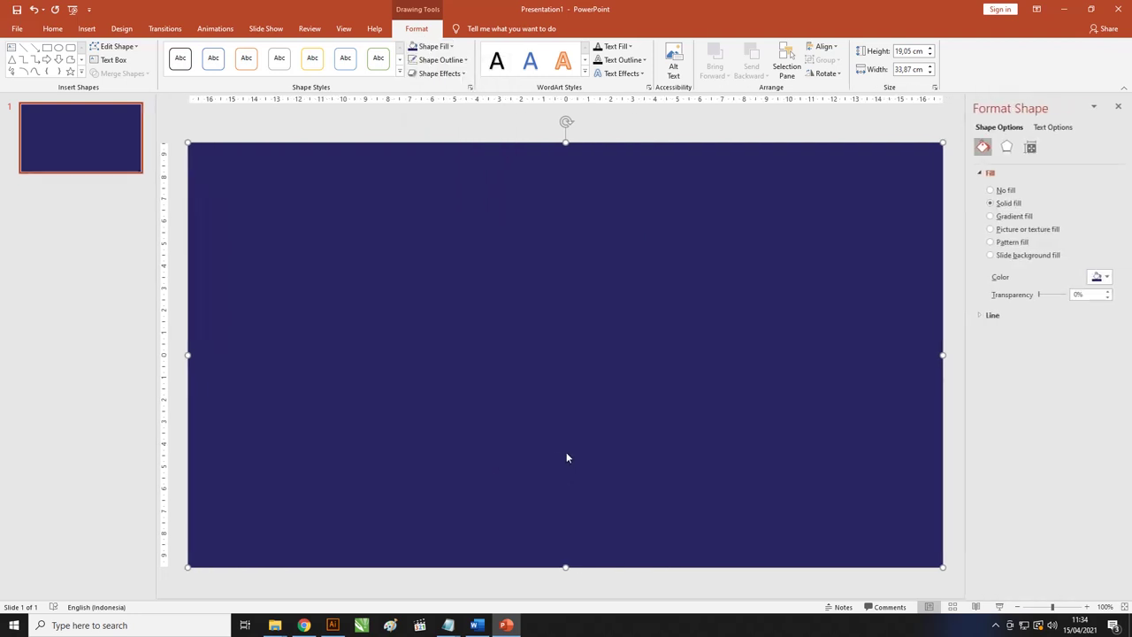
Switch the rectangle to a gradient fill with two stops, both set to the recent navy
left_click(990, 216)
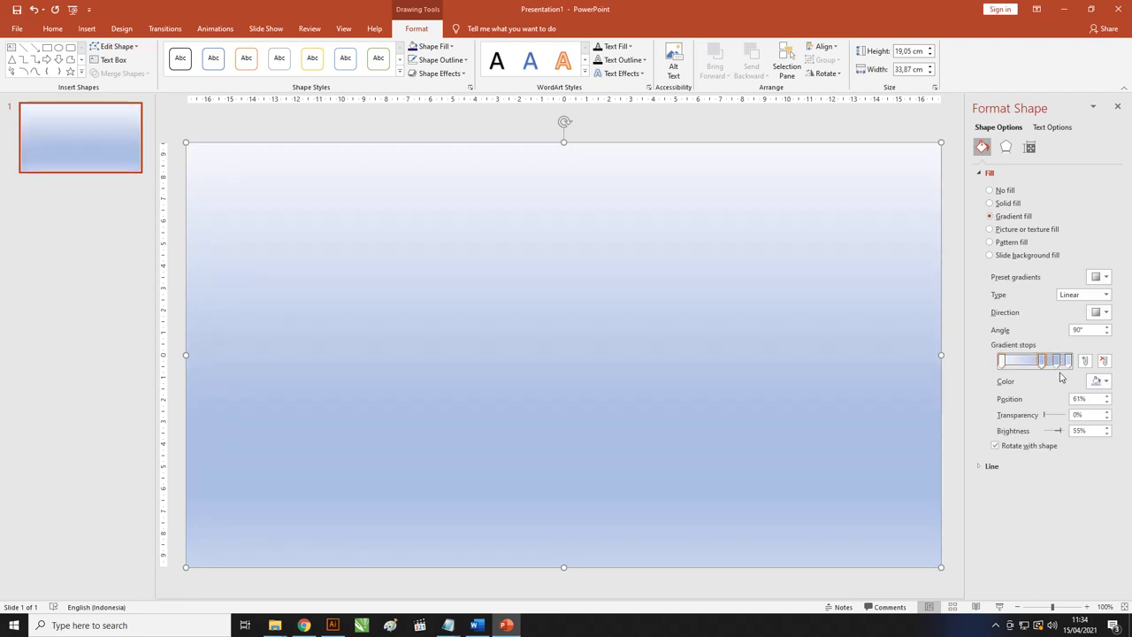
left_click_drag(1050, 361, 1068, 361)
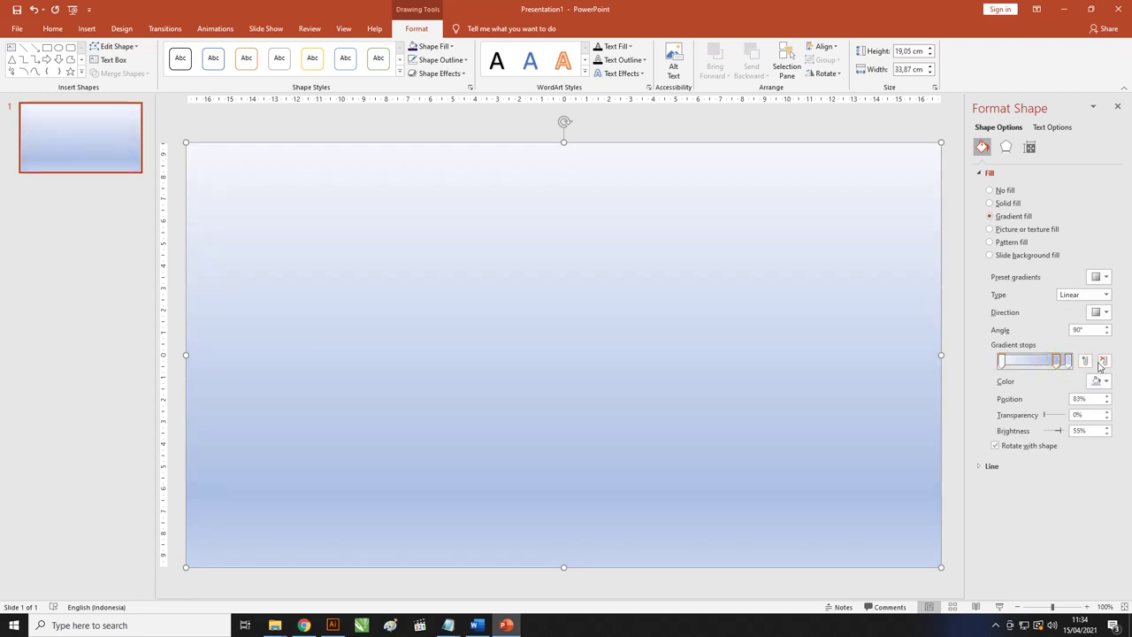
left_click(1103, 361)
left_click(1069, 361)
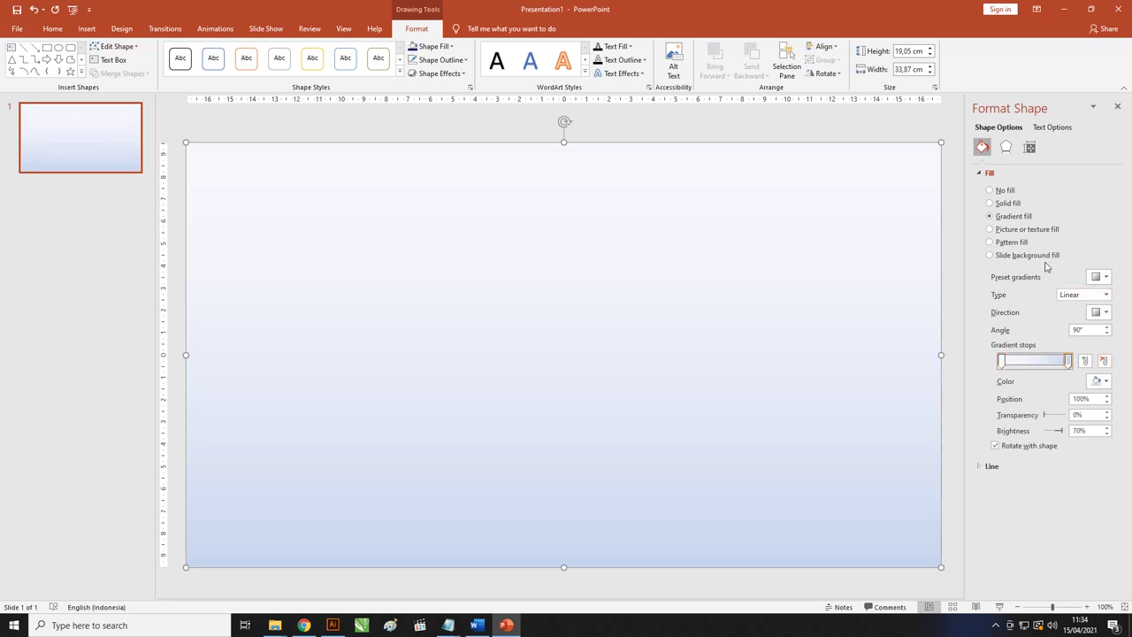
left_click(1106, 381)
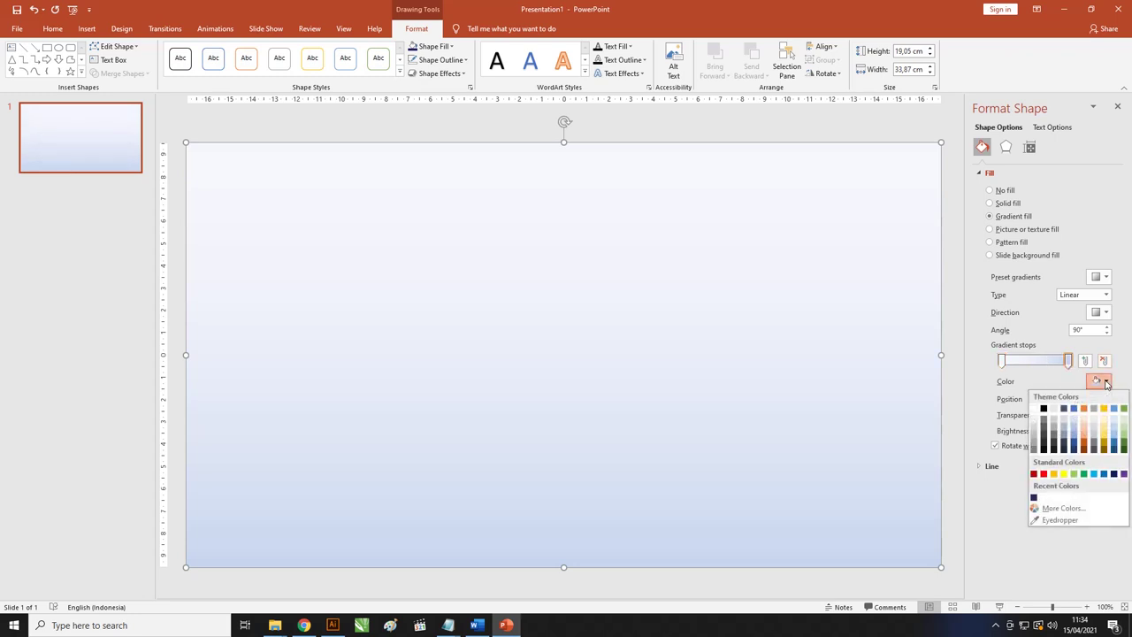
left_click(1037, 501)
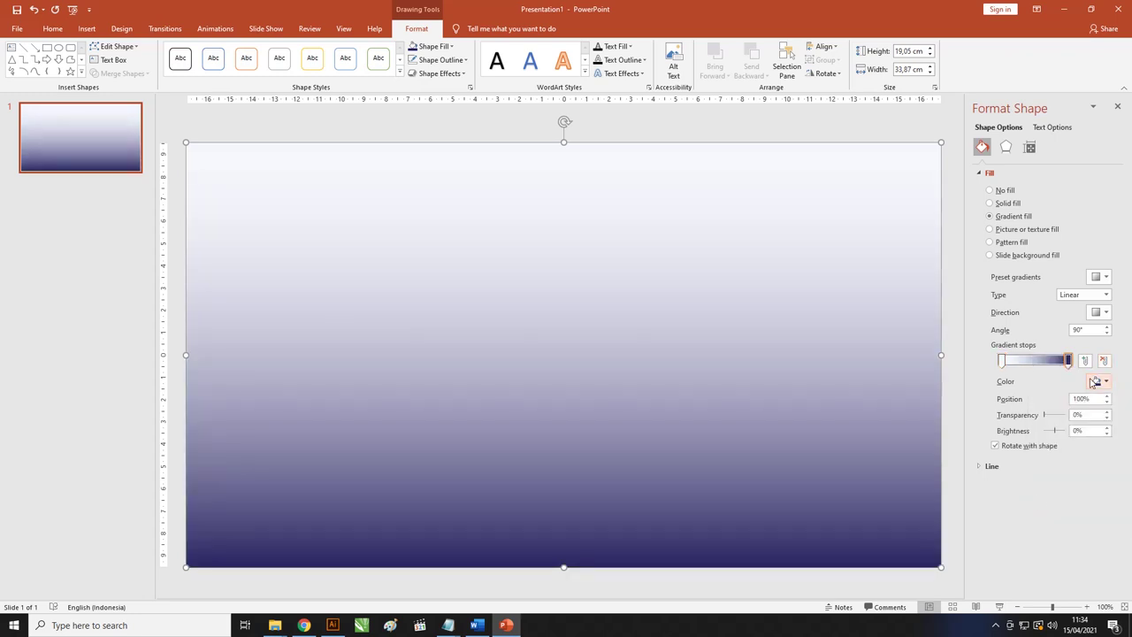
left_click(1002, 361)
left_click(1106, 381)
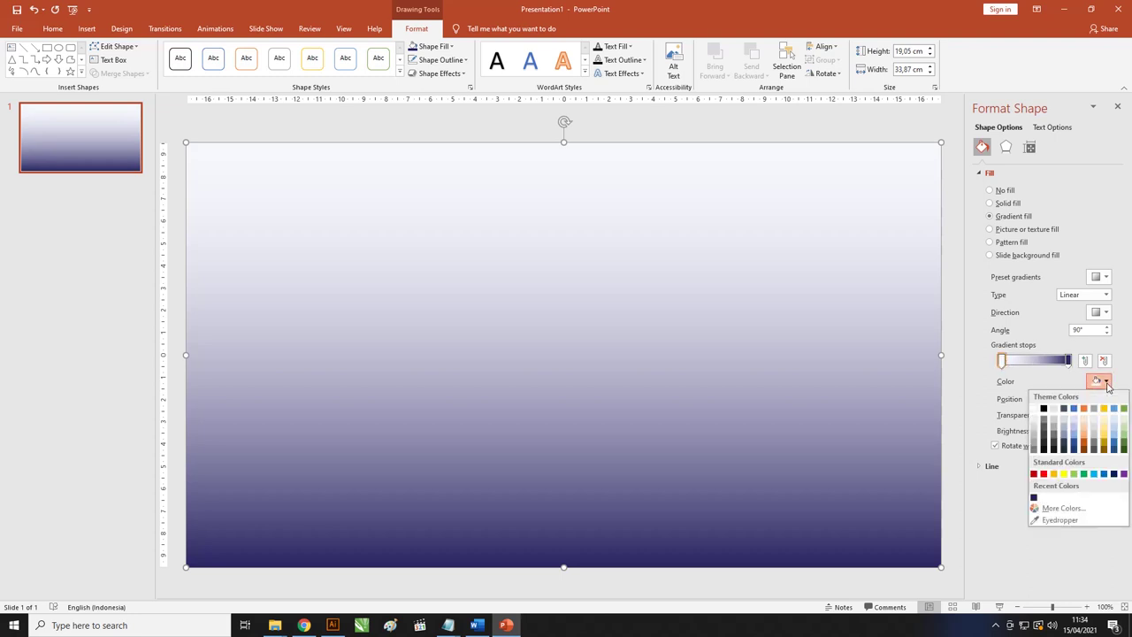
left_click(1036, 499)
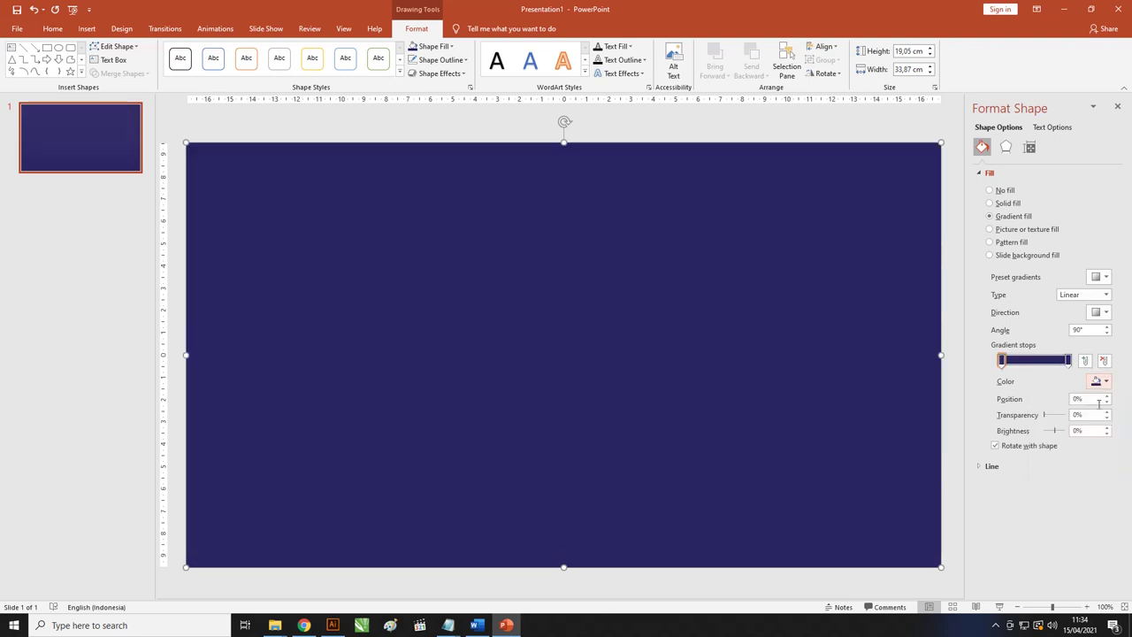
Lighten the starting gradient stop to indigo #403B9B in the custom colour picker
left_click(1106, 382)
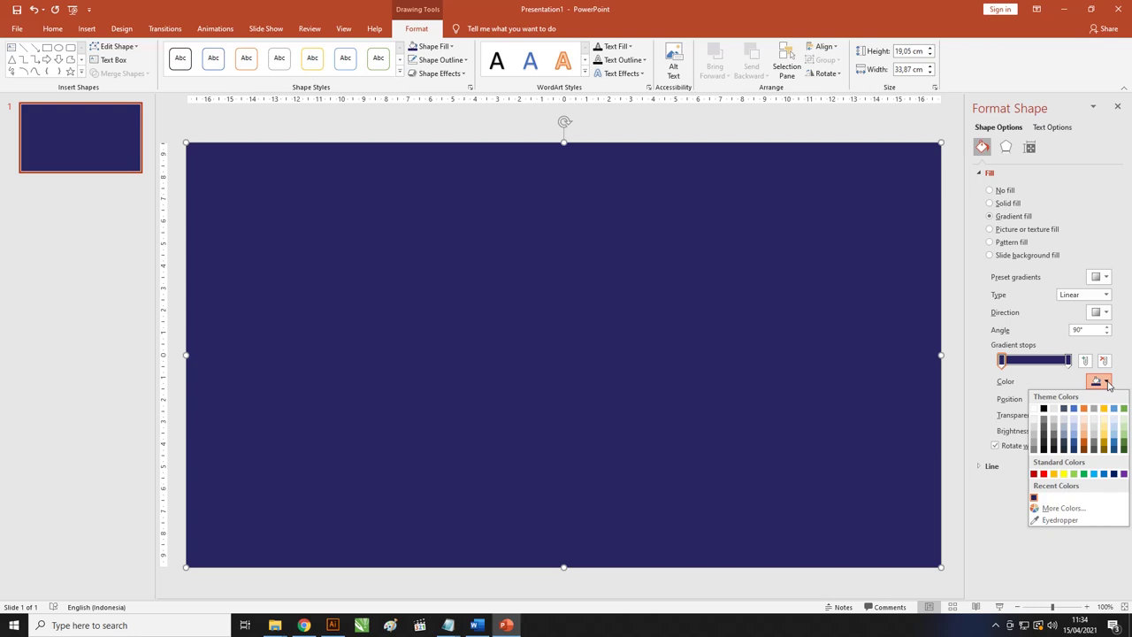
left_click(1071, 507)
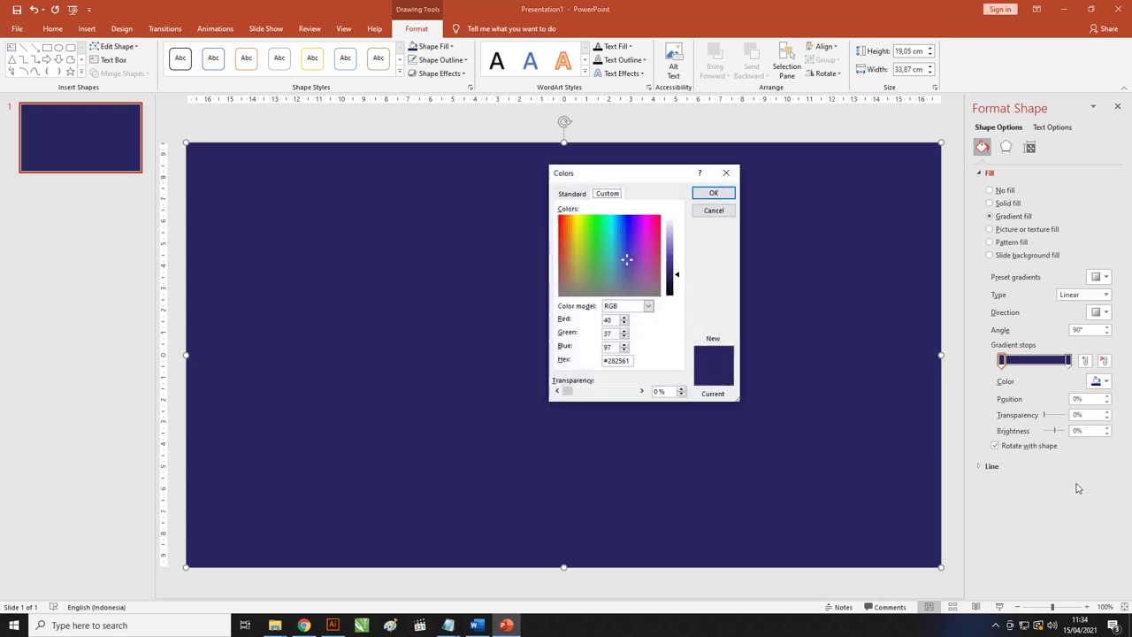
left_click_drag(680, 279, 681, 265)
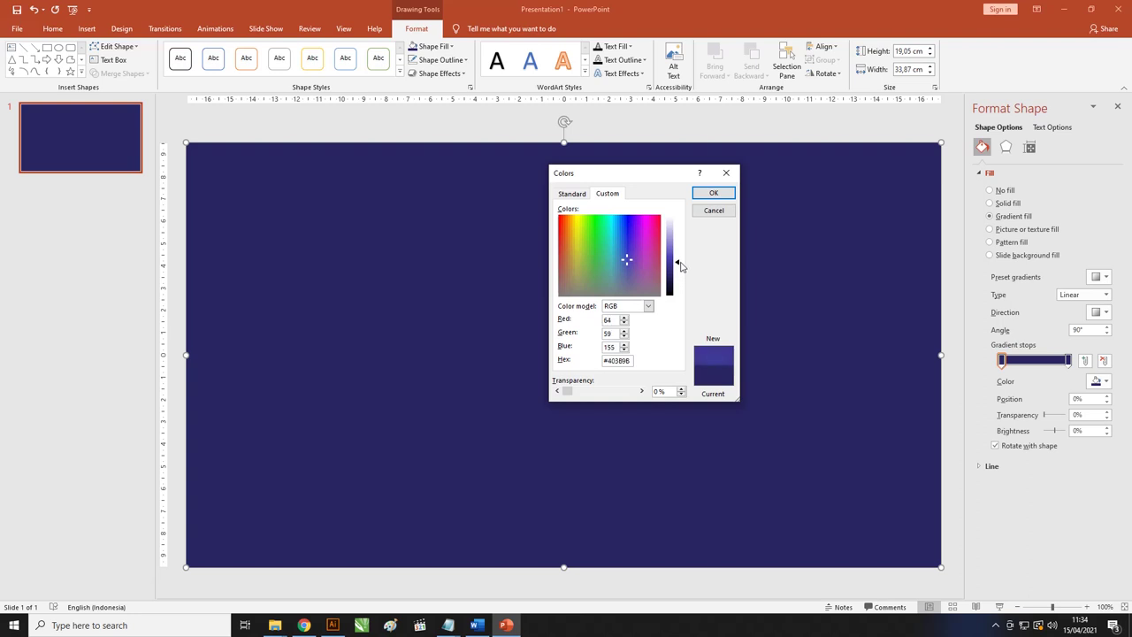
left_click(706, 192)
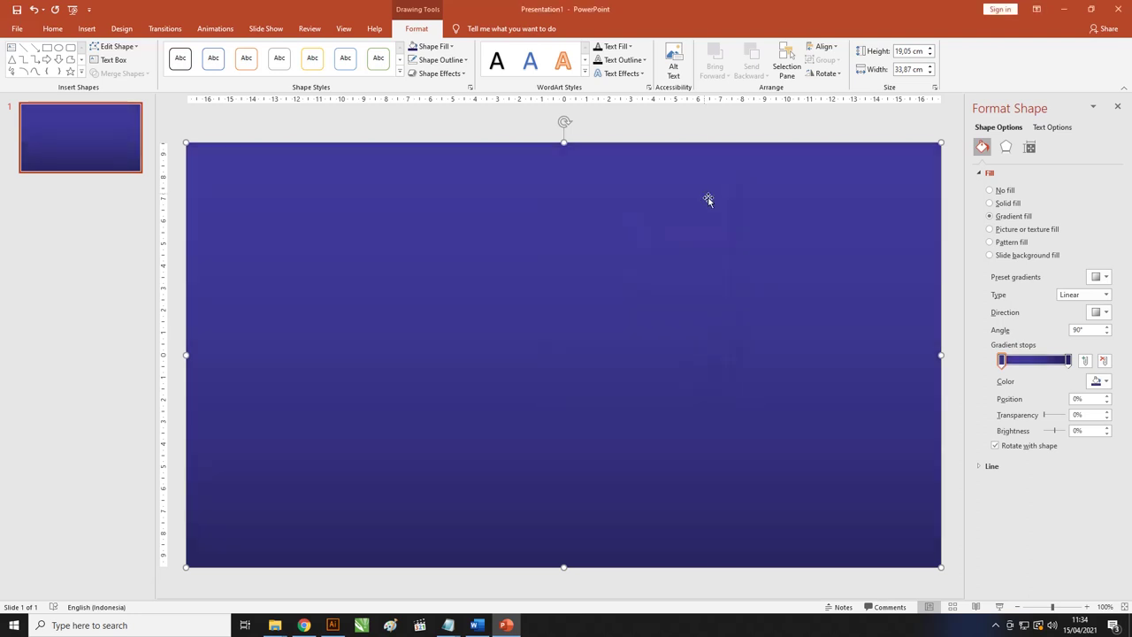
left_click(1100, 314)
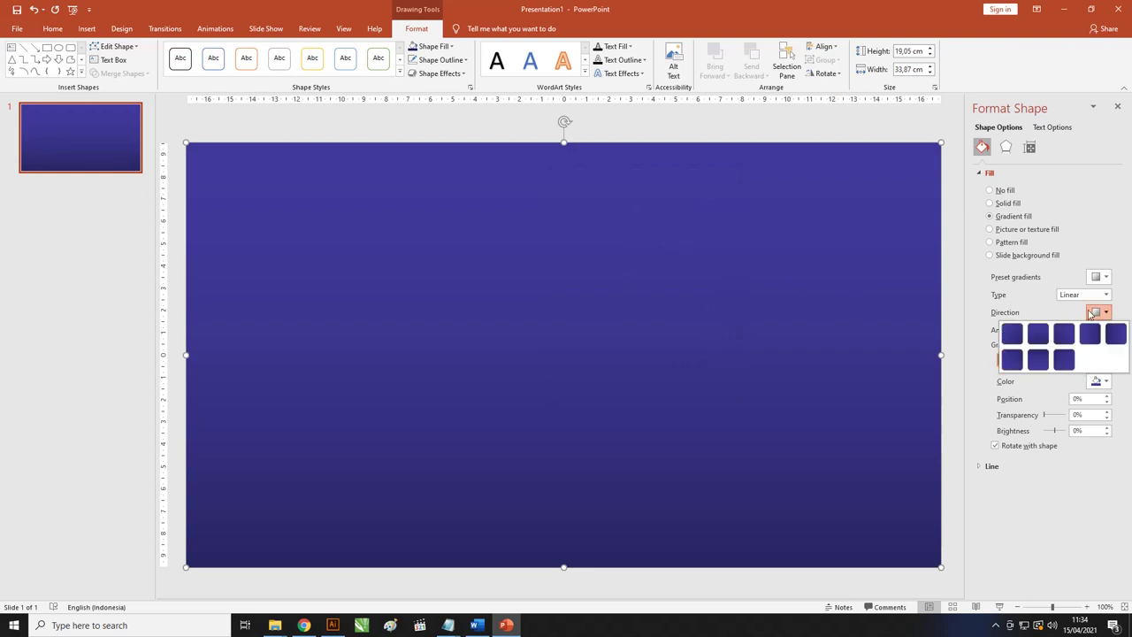
Make the gradient Radial, From Center, with the outer stop moved to 67%
left_click(1092, 296)
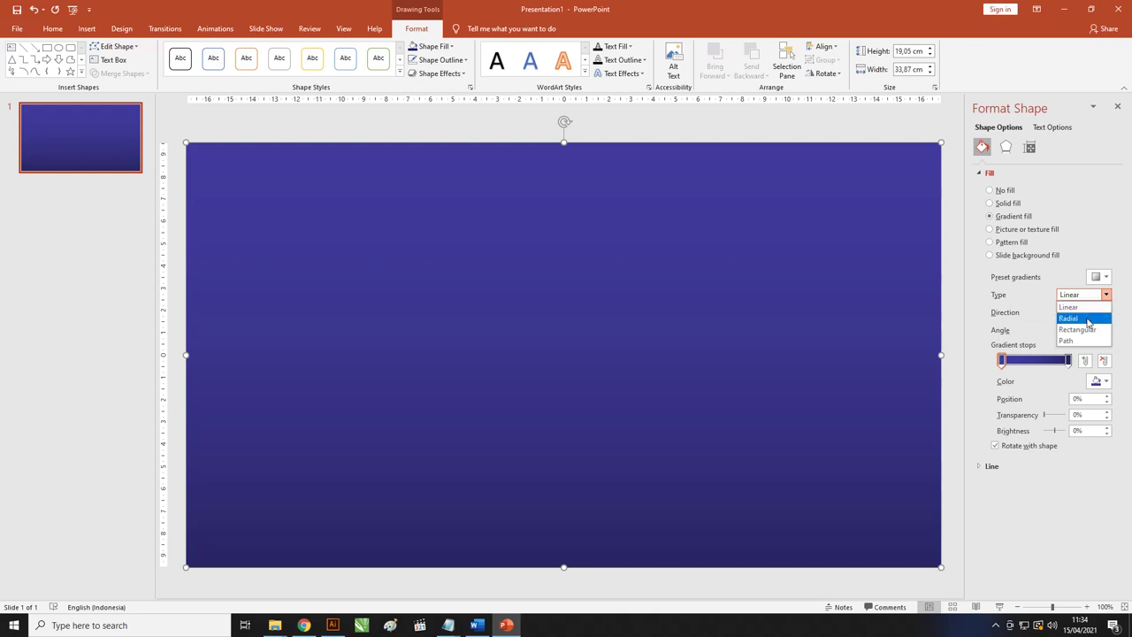
left_click(1089, 319)
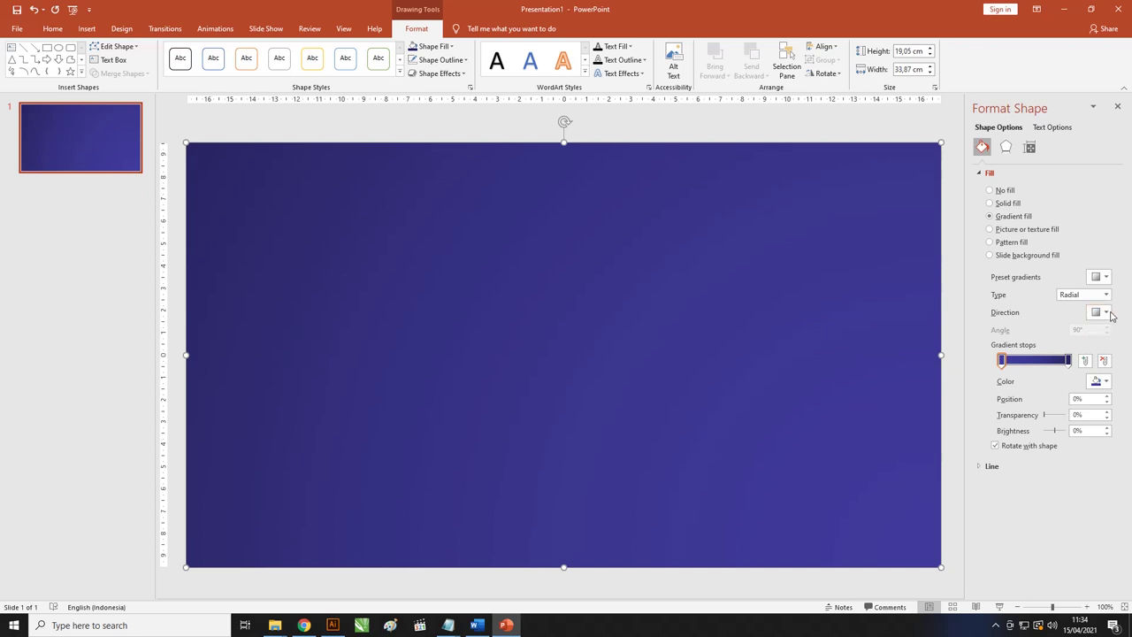
left_click(1105, 313)
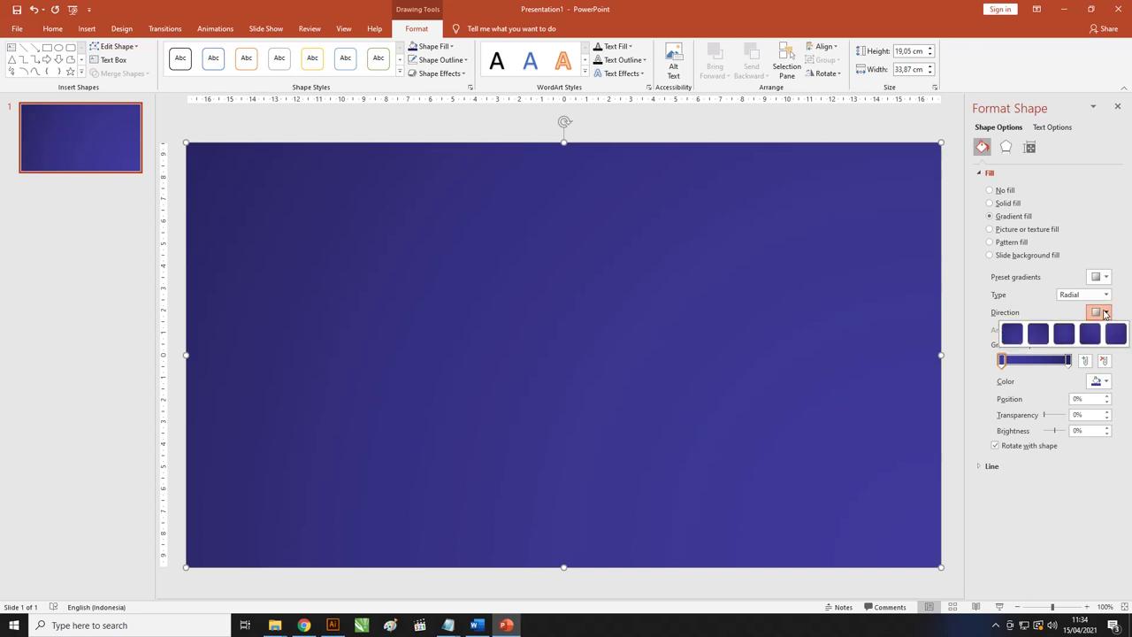
left_click(1064, 333)
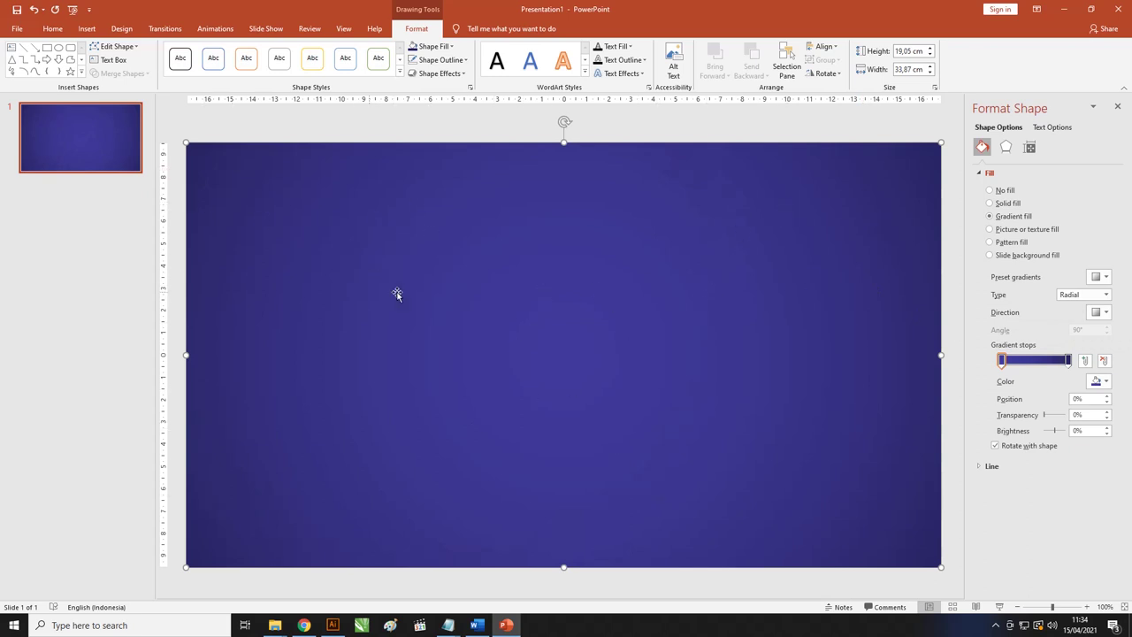
mouse_move(1068, 361)
left_mouse_down()
mouse_move(1052, 362)
mouse_move(1070, 361)
left_mouse_up()
left_click_drag(1066, 361, 1047, 361)
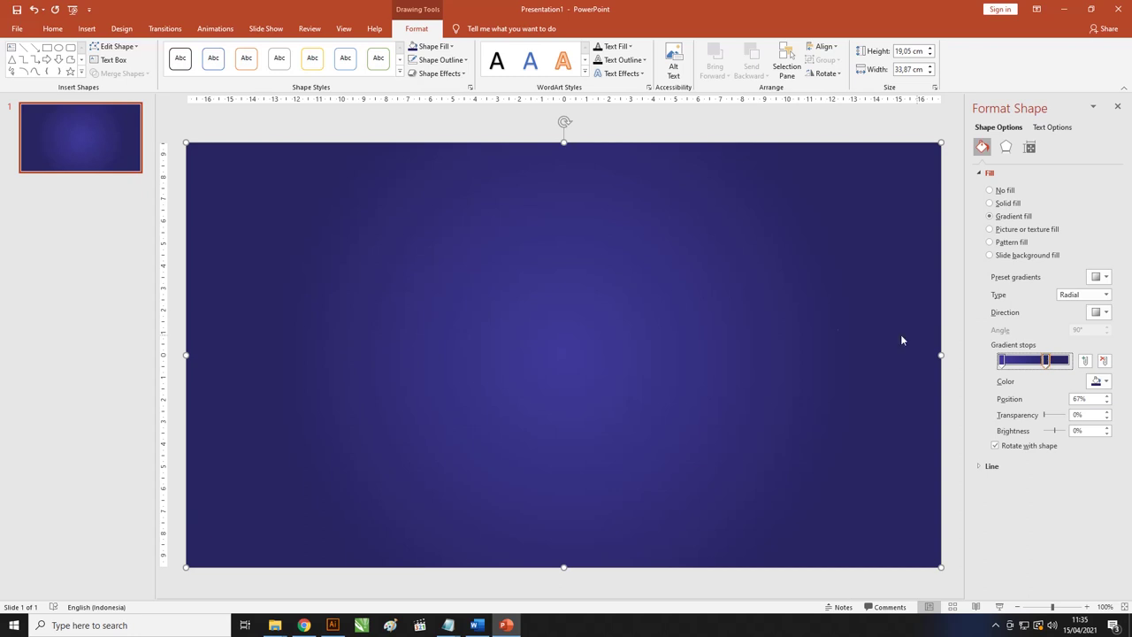
Shift the background rectangle to the left on the slide
scroll(487, 295, "down", 3)
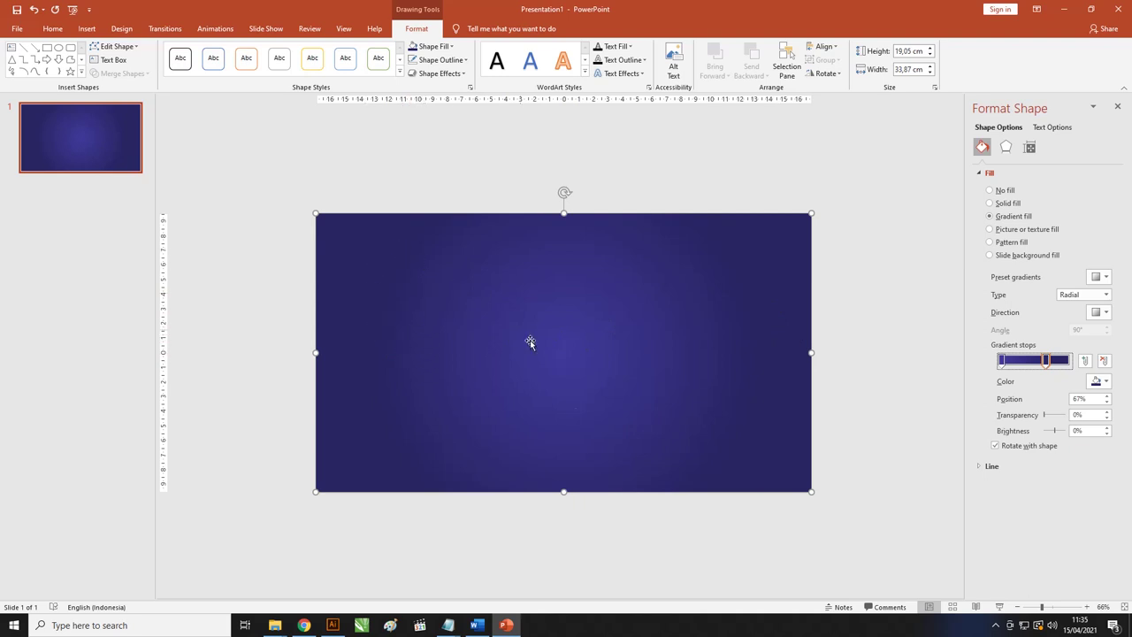
left_click_drag(541, 356, 494, 356)
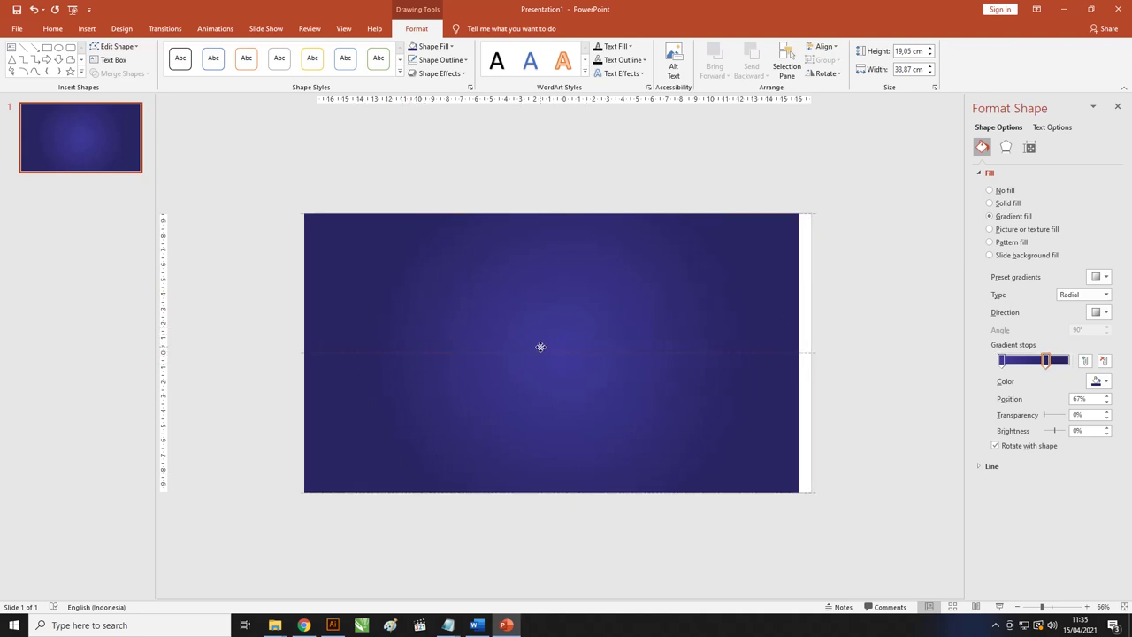
key("ctrl+z")
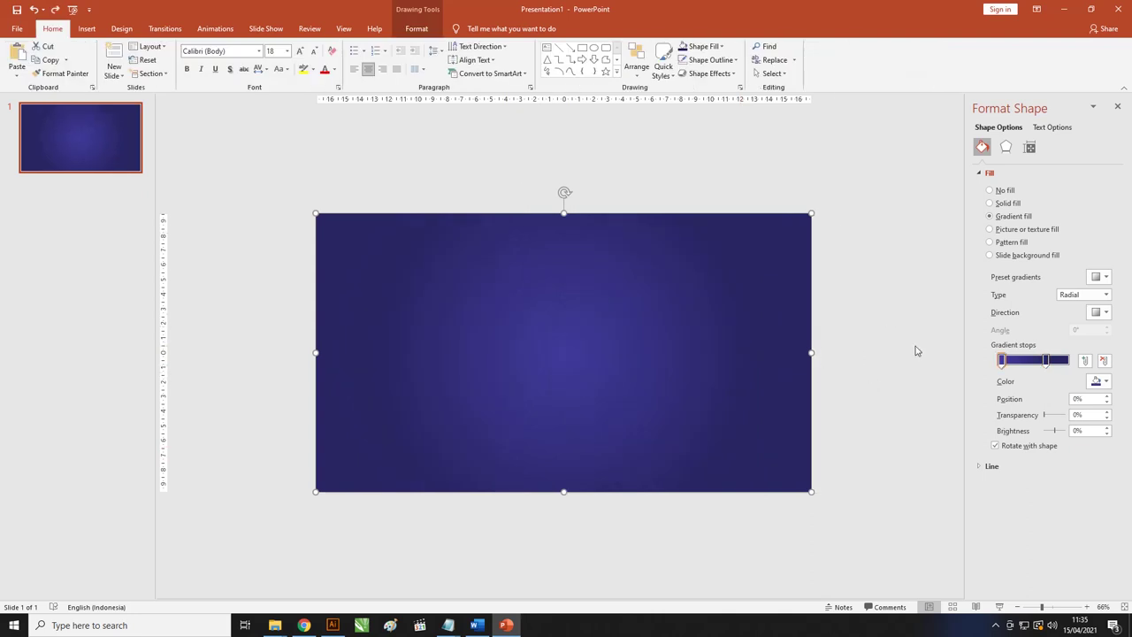
left_click(1107, 313)
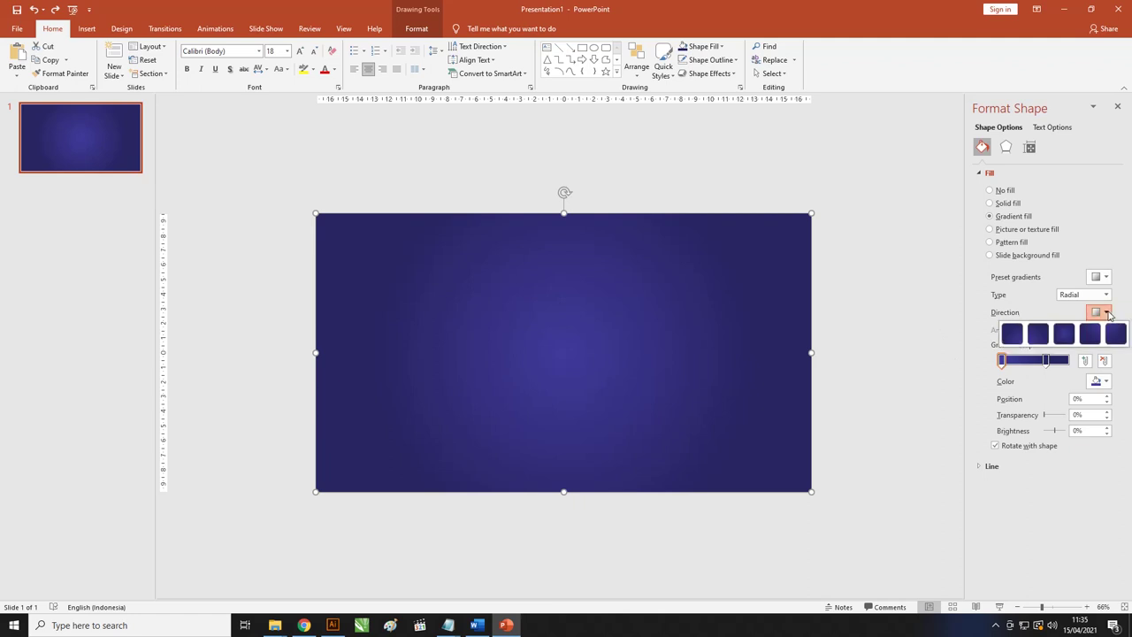
left_click(1042, 290)
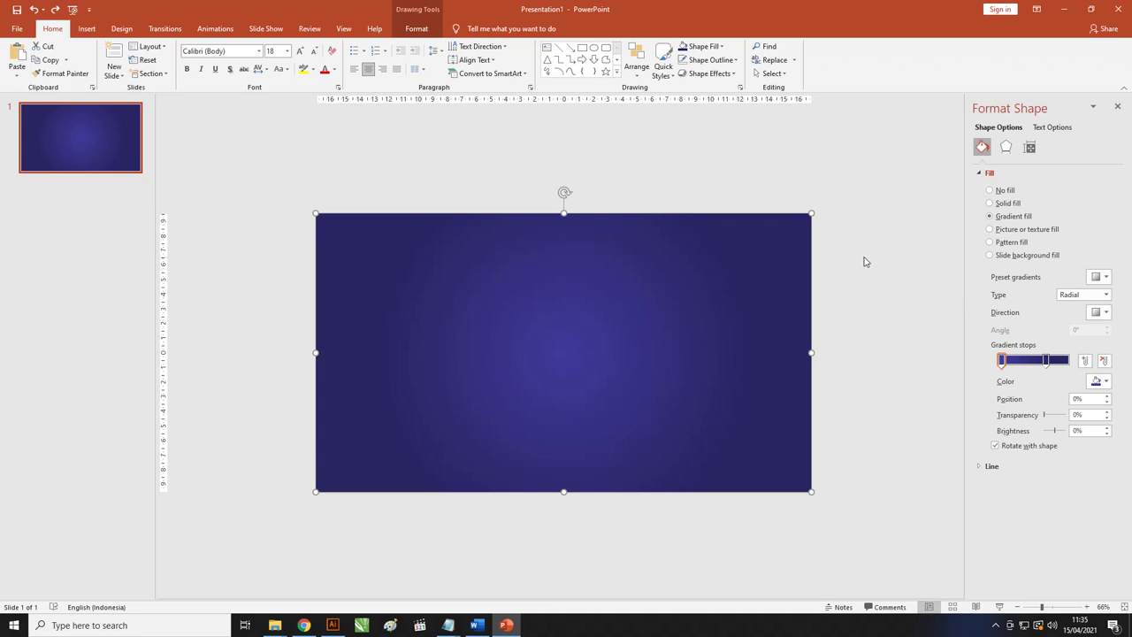
left_click_drag(719, 324, 621, 321)
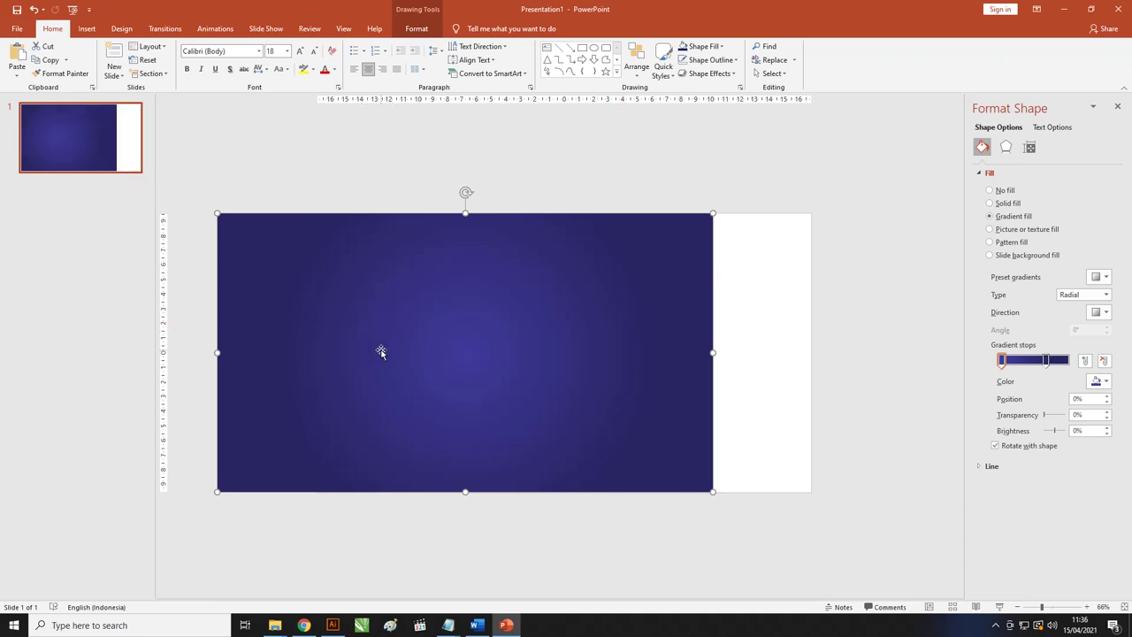
Place a rectangle copy reaching the slide's right edge and send it behind the other rectangle
left_click_drag(380, 351, 475, 354)
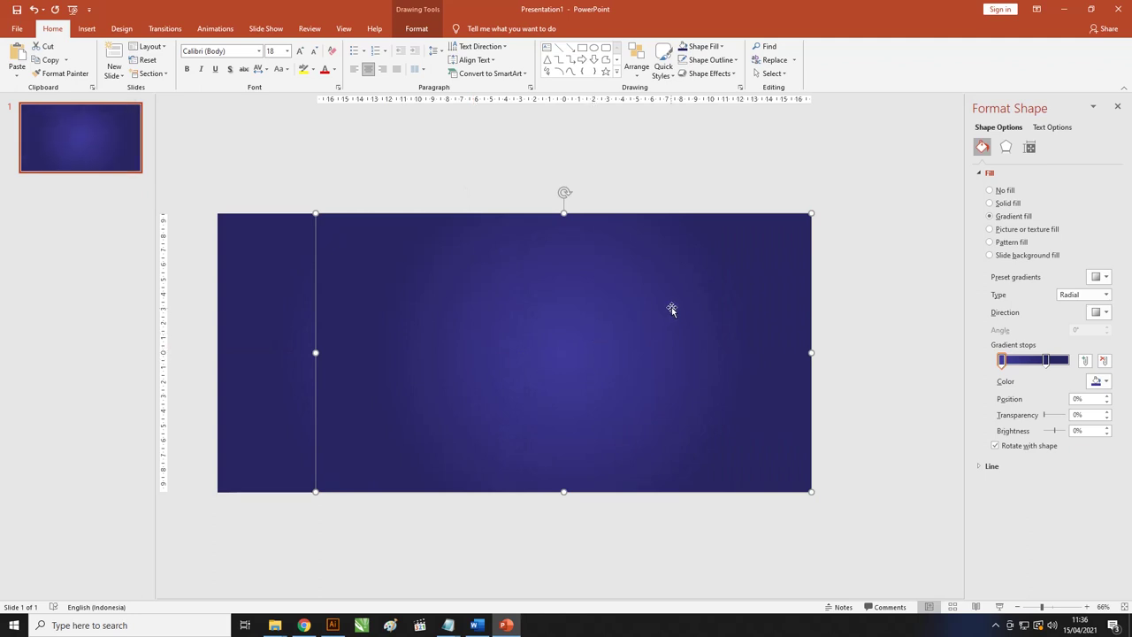
right_click(650, 260)
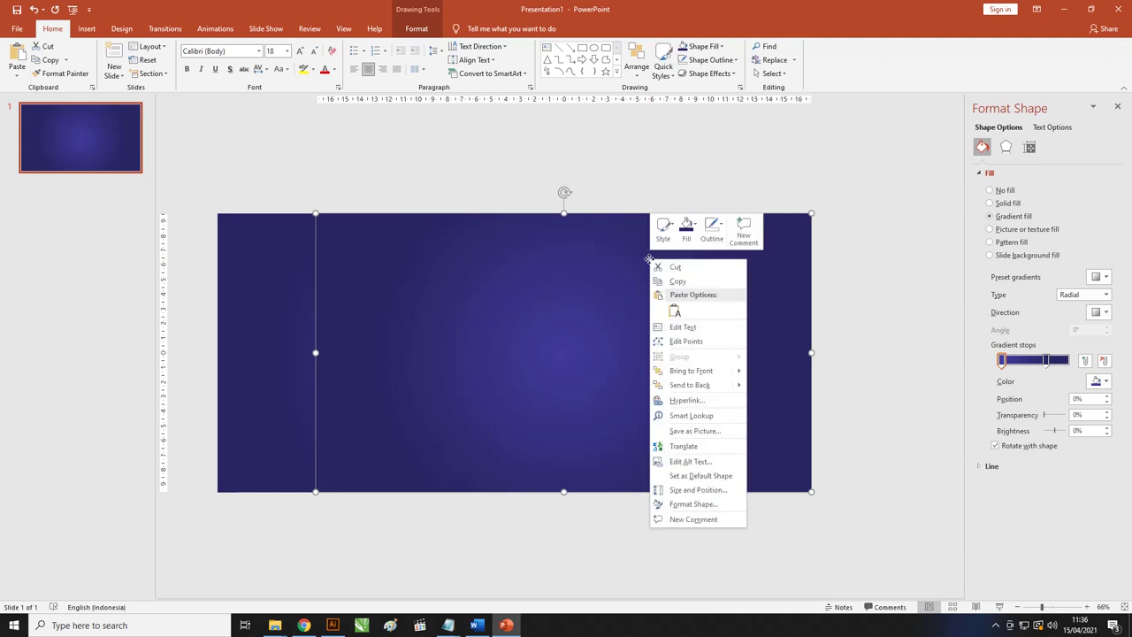
left_click(708, 385)
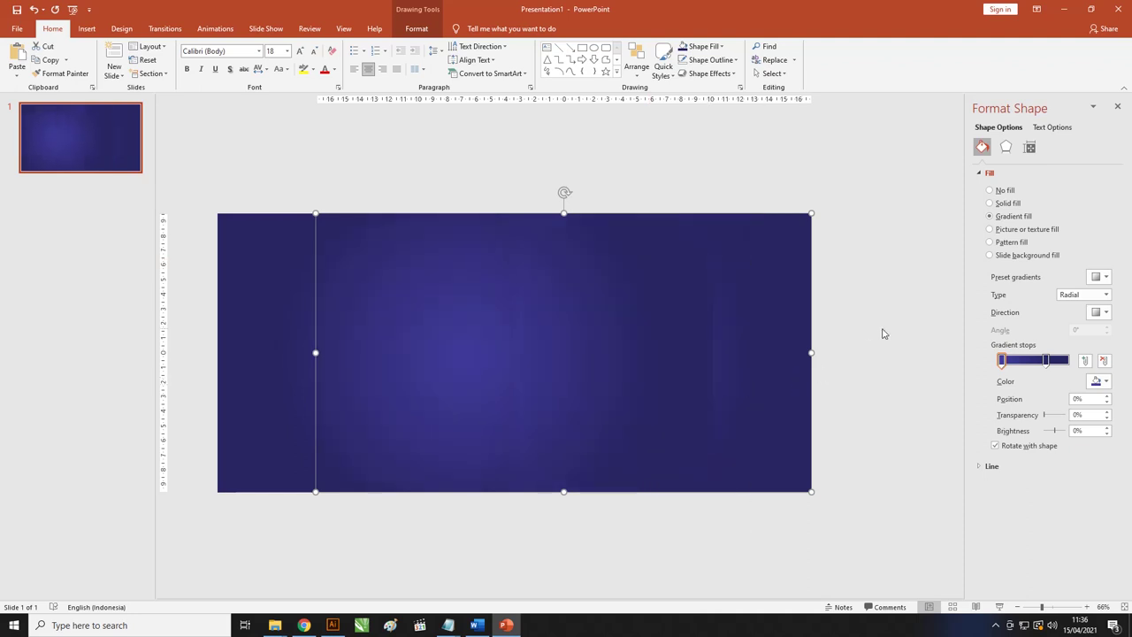
left_click(857, 337)
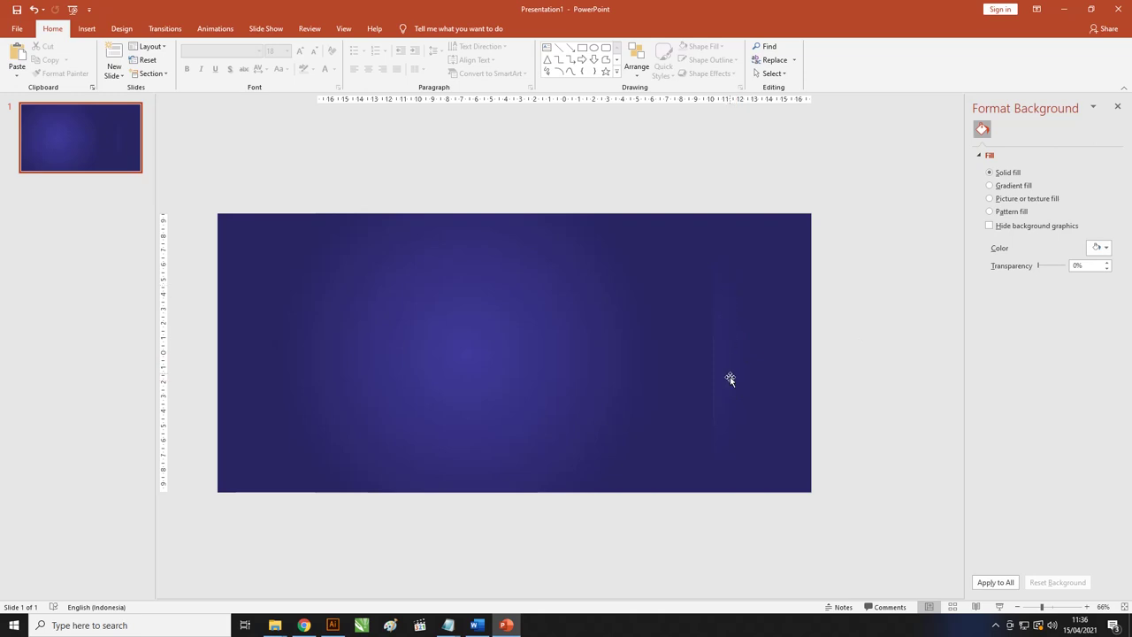
left_click(738, 322)
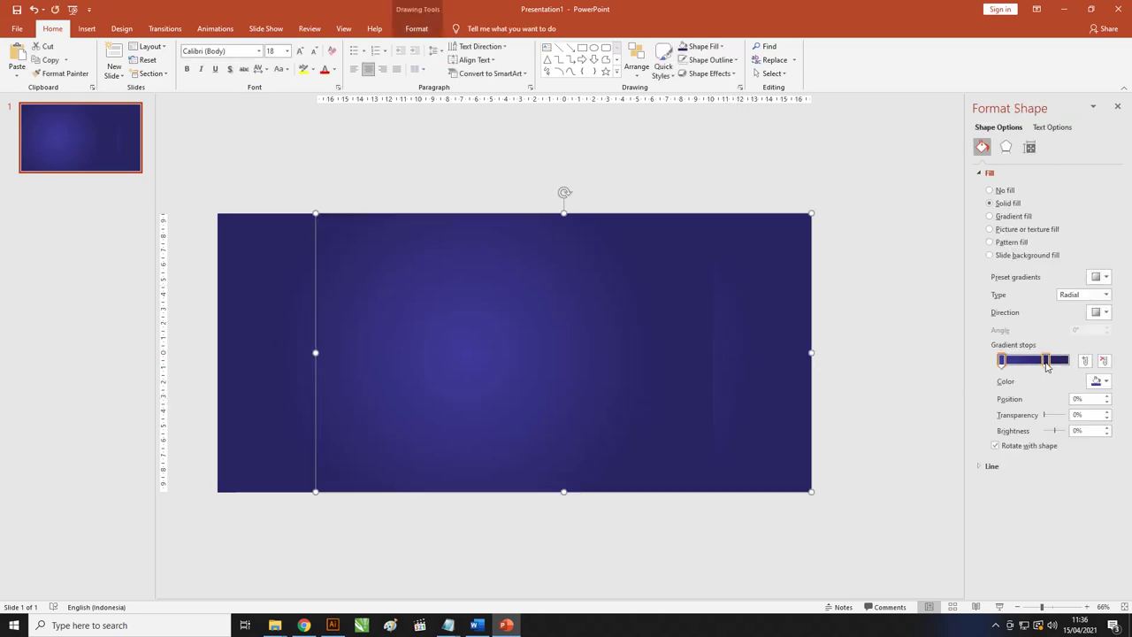
Move the middle gradient stops to 50% and 53% on the two rectangles
left_click_drag(1047, 367, 1028, 366)
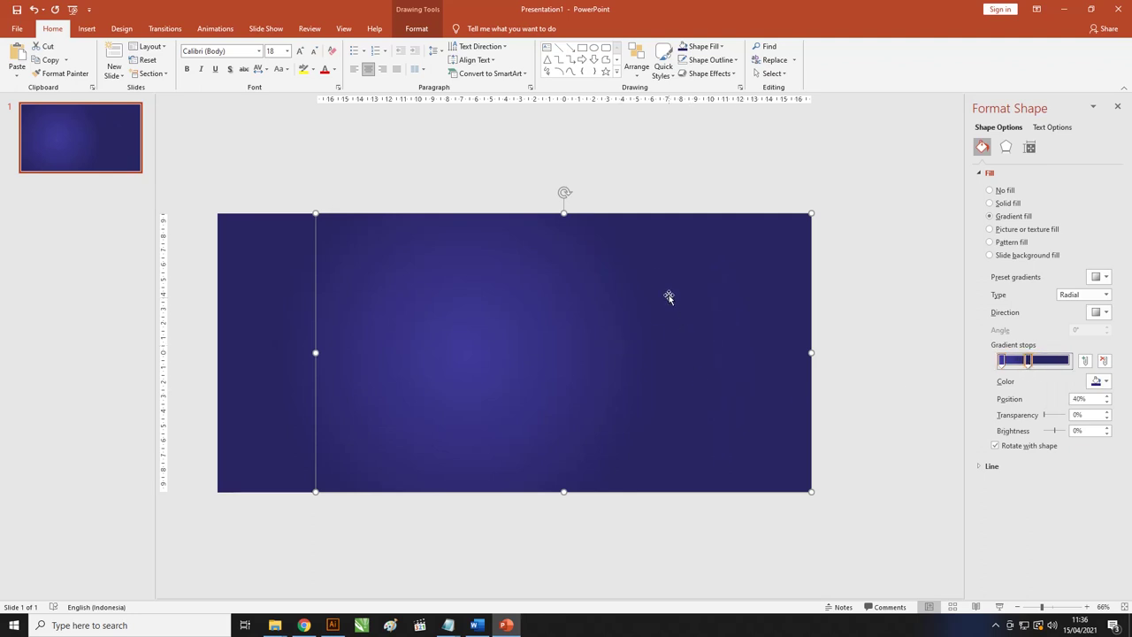
left_click(844, 292)
left_click(417, 306)
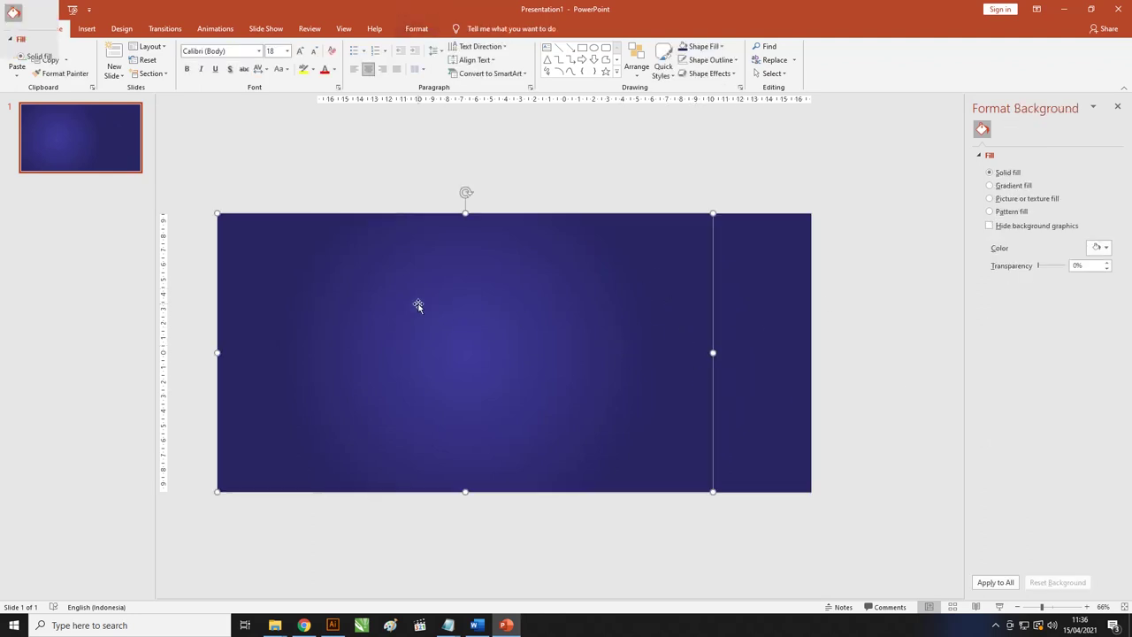
left_click_drag(1046, 366, 1051, 368)
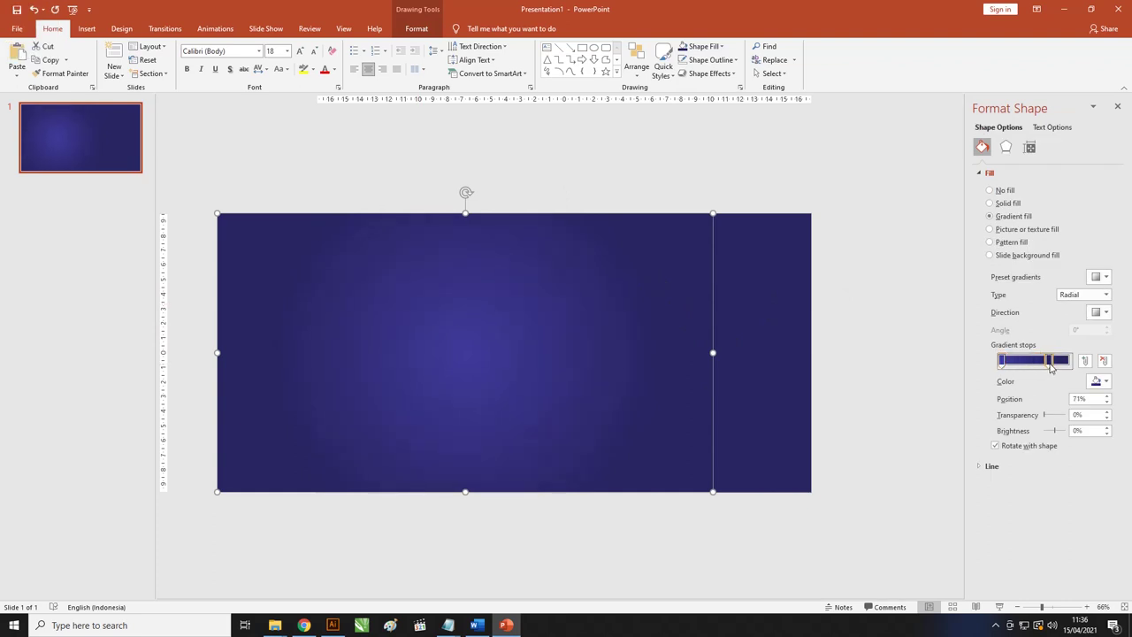
left_click(888, 322)
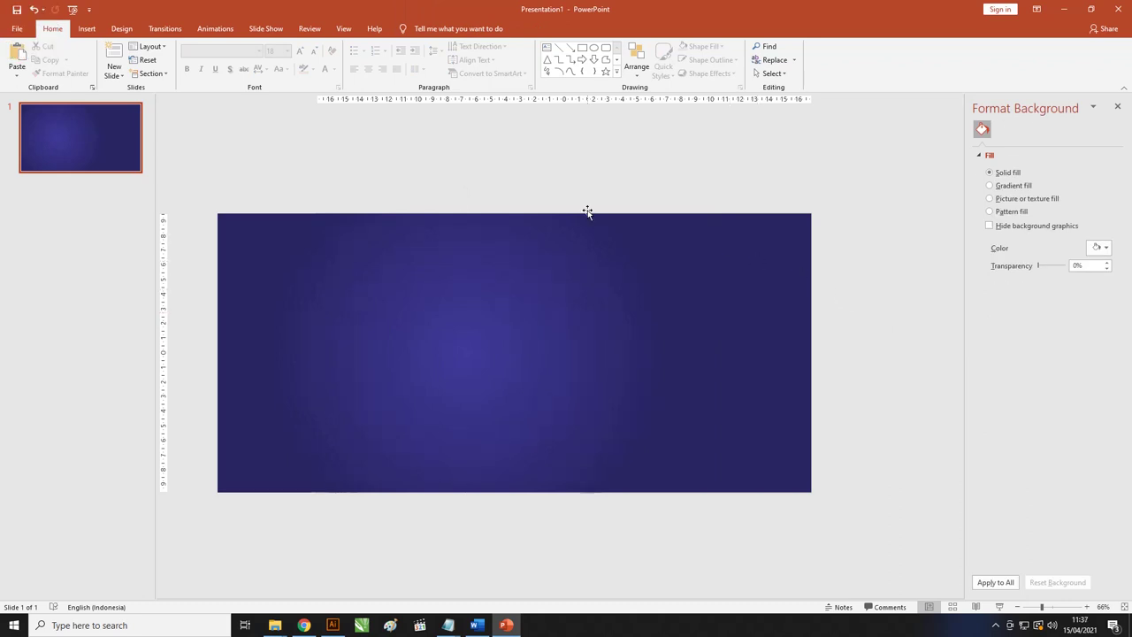
Insert the picture 'Desain Flat Ramadhan Karim 3-10' from this device
left_click(86, 28)
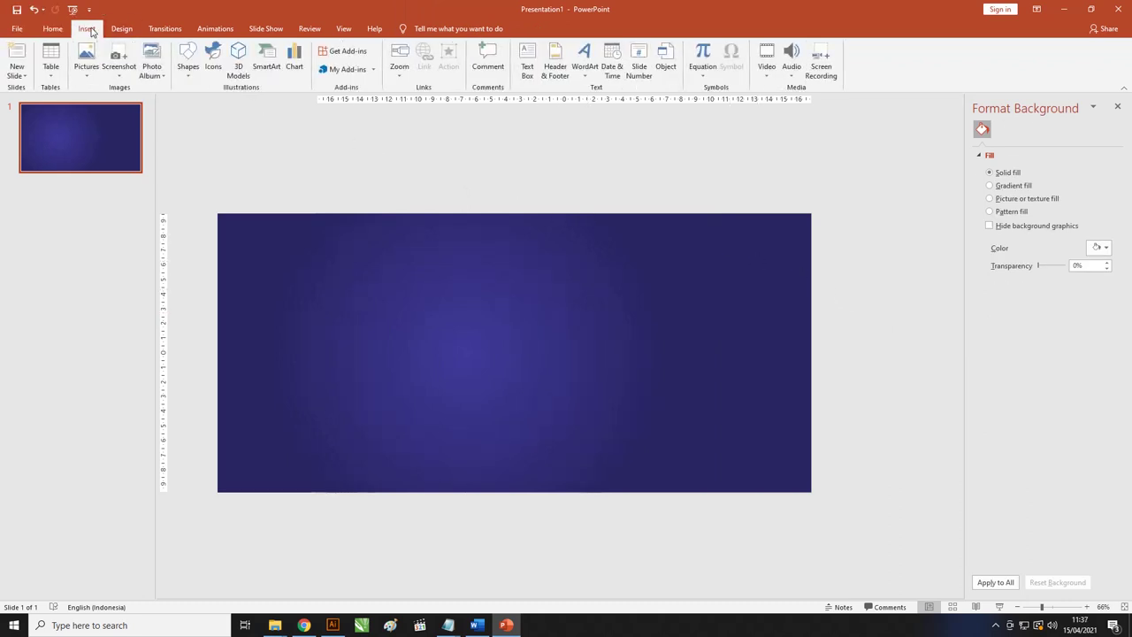
left_click(89, 57)
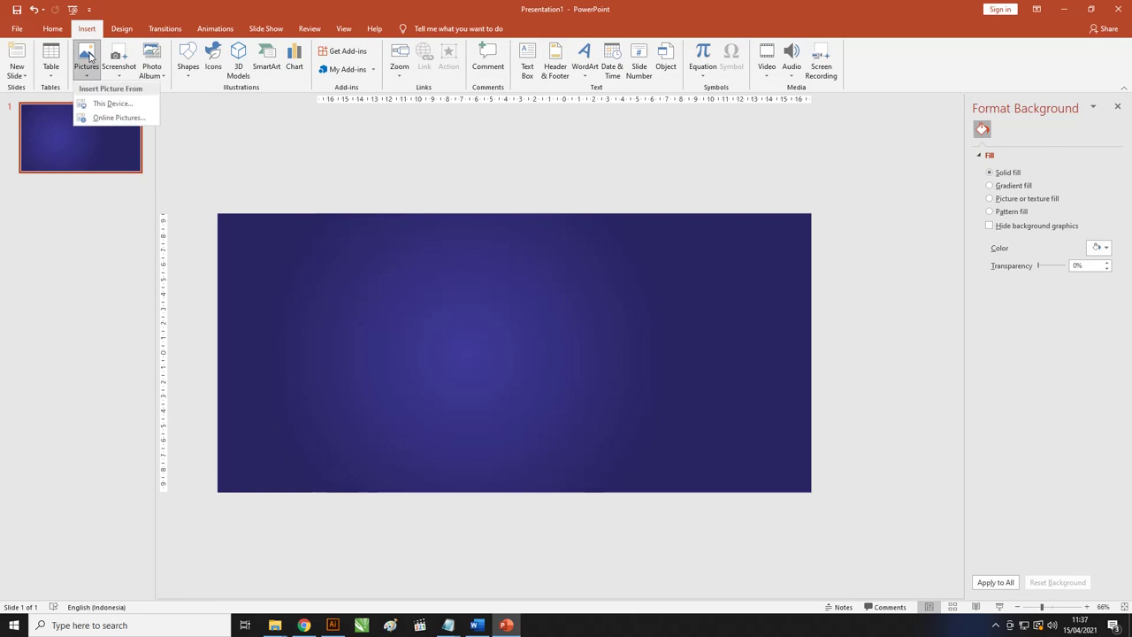
left_click(100, 104)
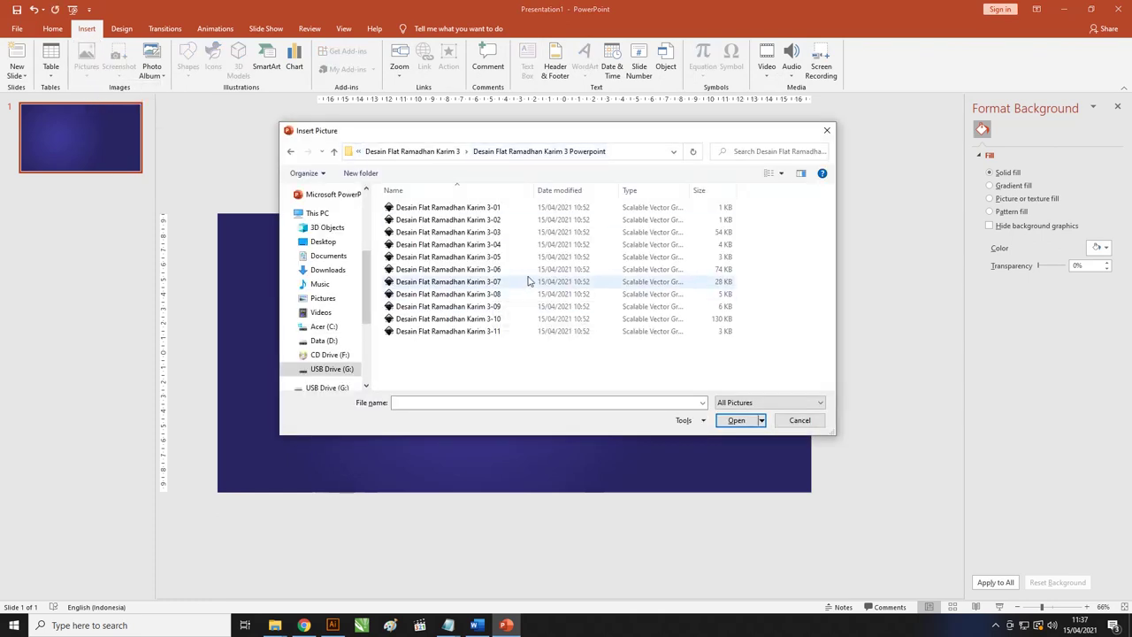
left_click(491, 320)
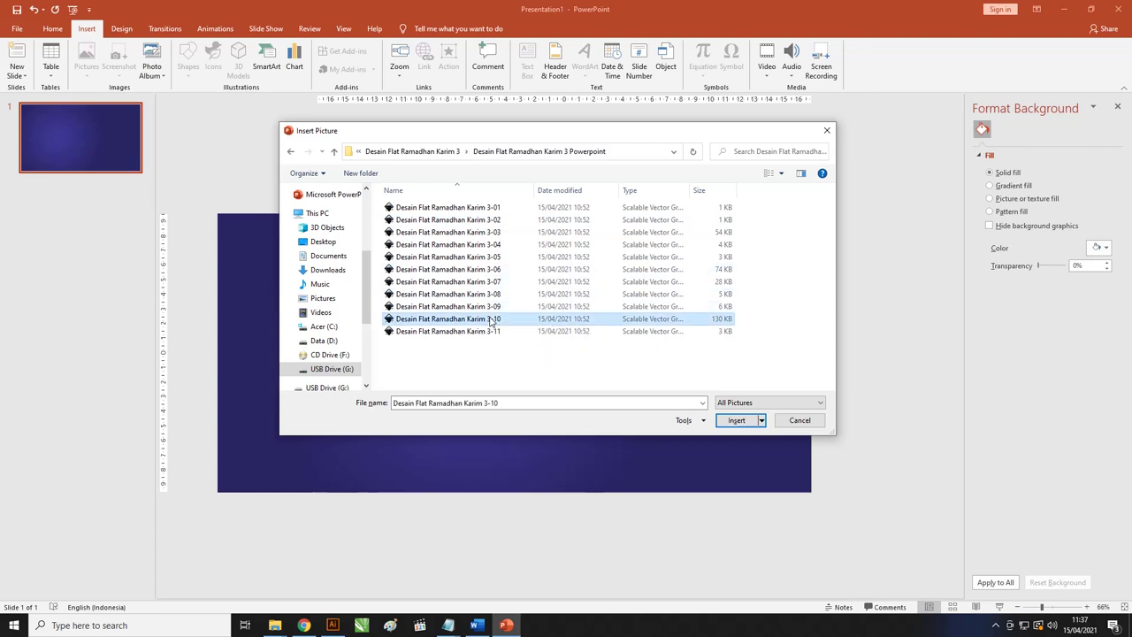
left_click(725, 424)
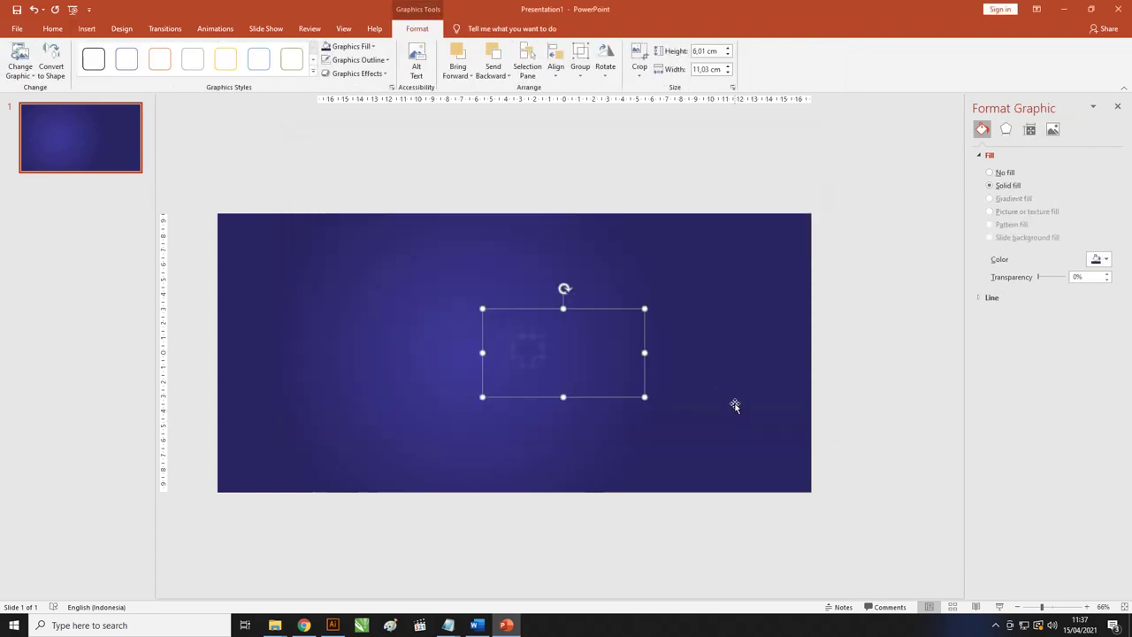
Enlarge the star pattern to 19.05 by 35 cm across the slide's glow
mouse_move(647, 326)
left_mouse_down()
mouse_move(470, 166)
mouse_move(495, 232)
left_mouse_up()
scroll(472, 254, "up", 10, "ctrl")
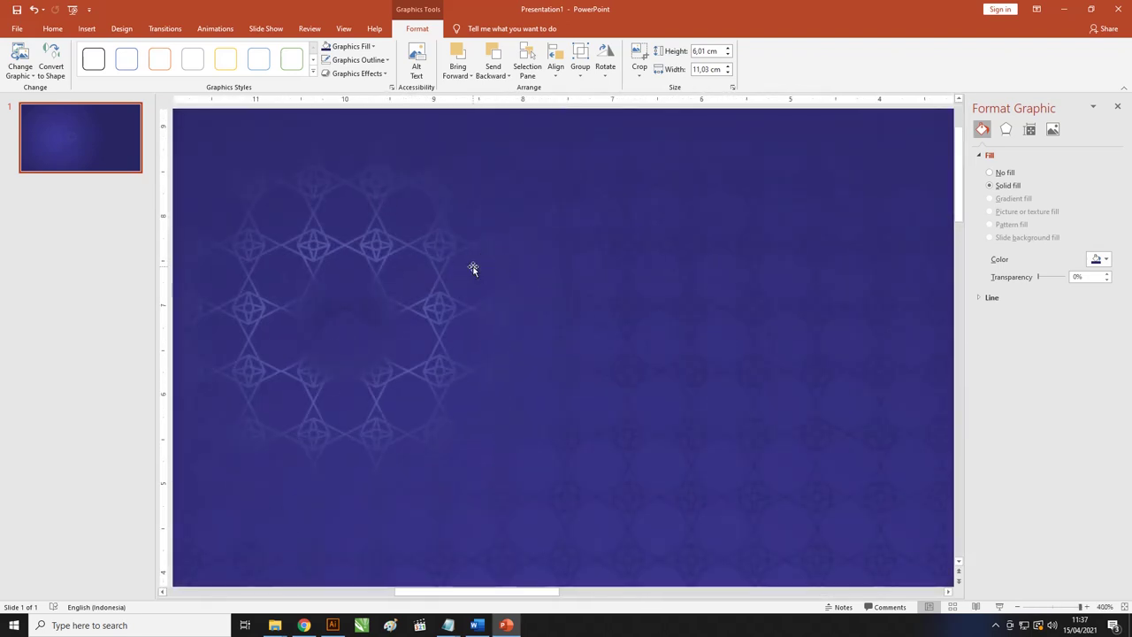
scroll(380, 276, "down", 7, "ctrl")
scroll(386, 273, "down", 3, "ctrl")
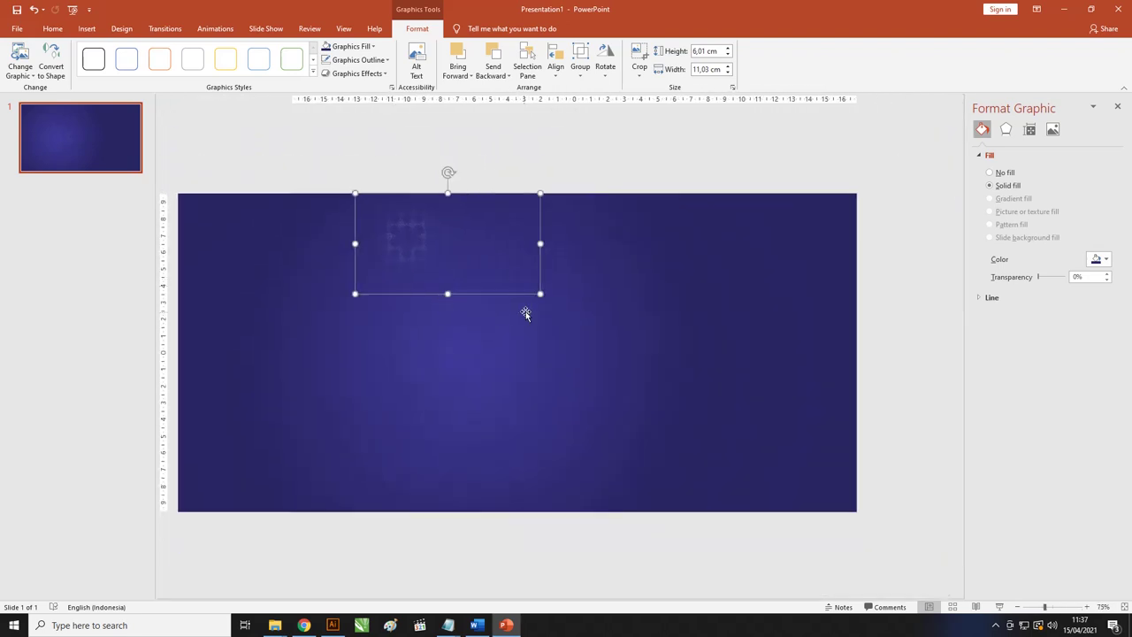
left_click_drag(540, 293, 703, 436)
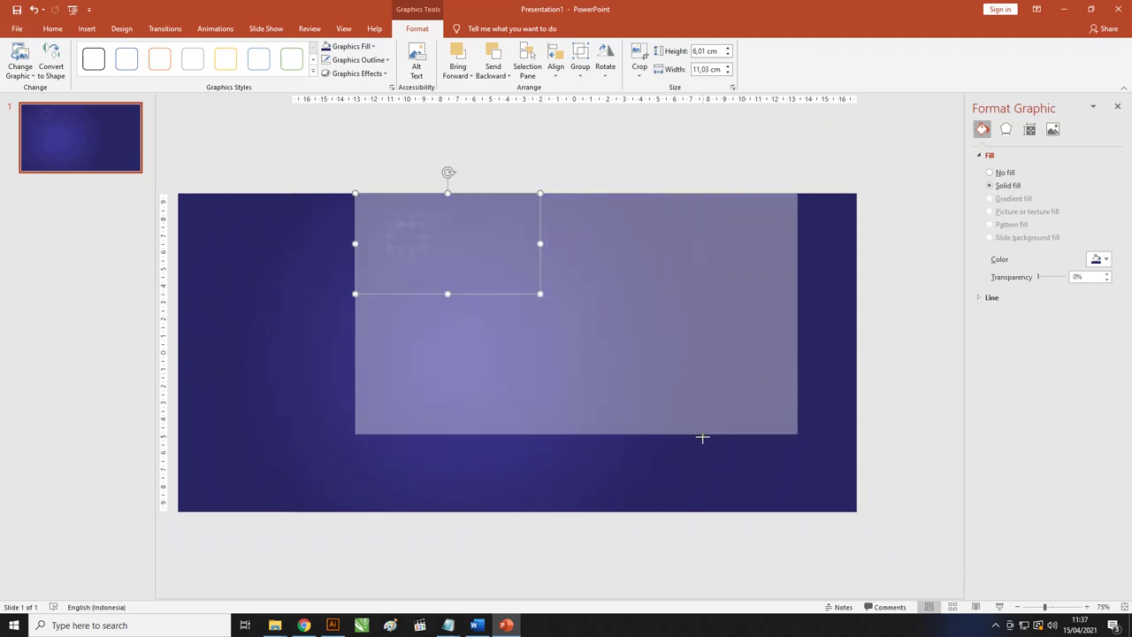
left_click_drag(618, 369, 607, 382)
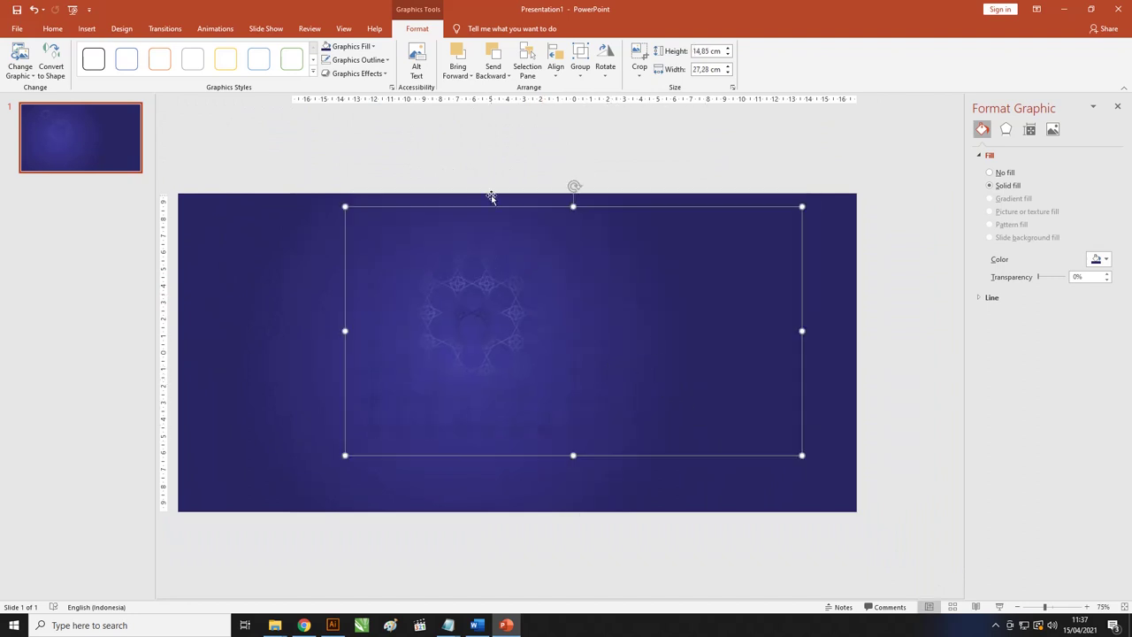
left_click(558, 70)
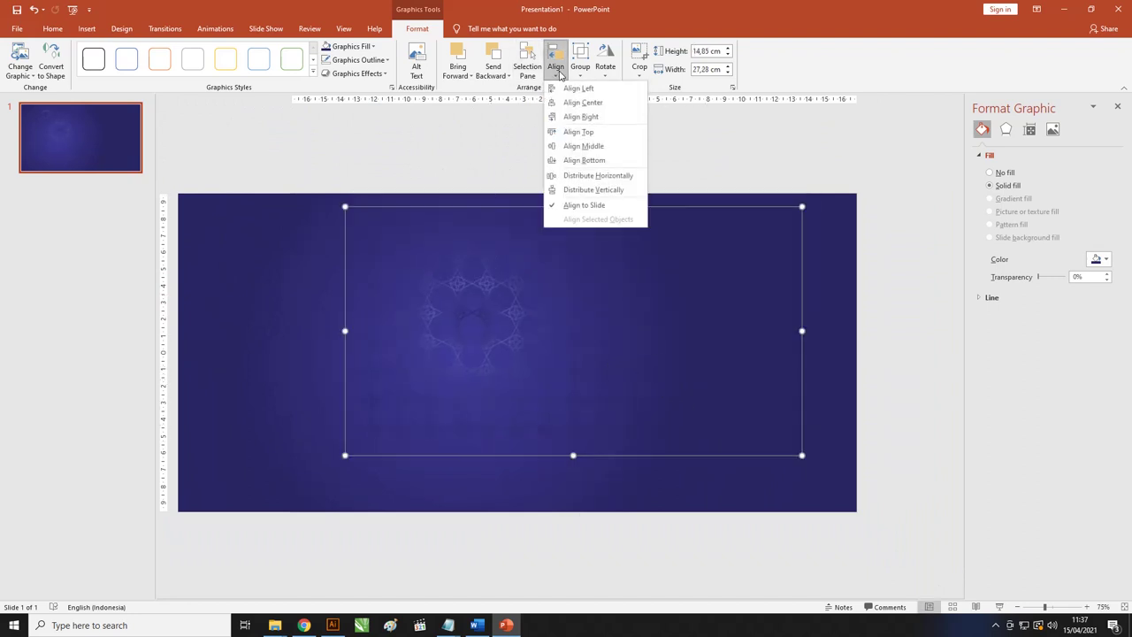
left_click(695, 121)
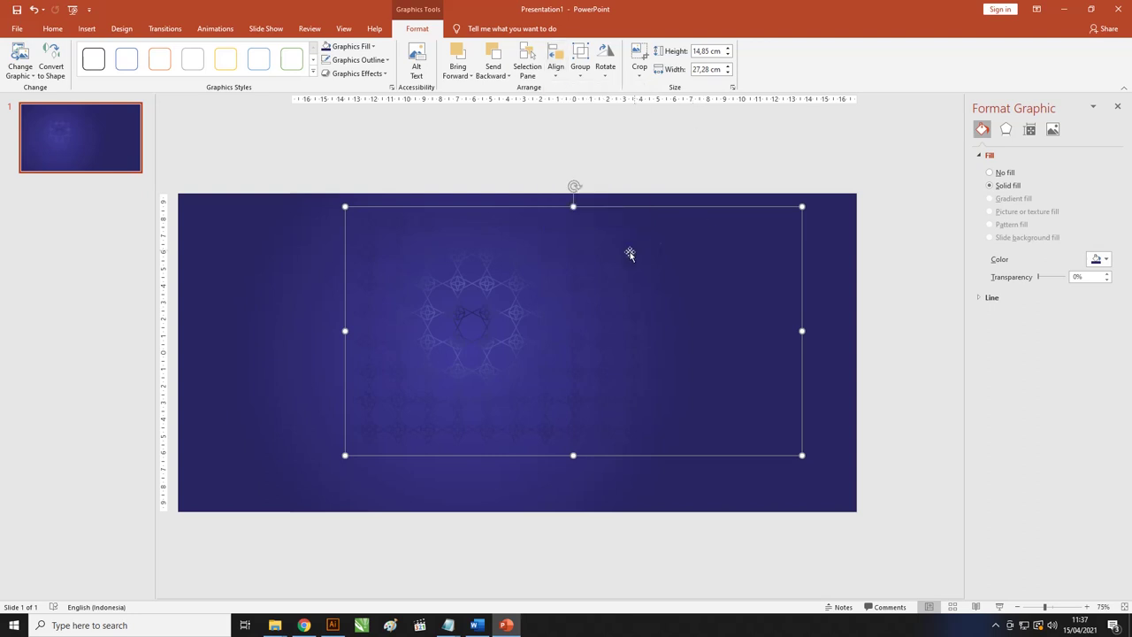
left_click_drag(801, 207, 847, 191)
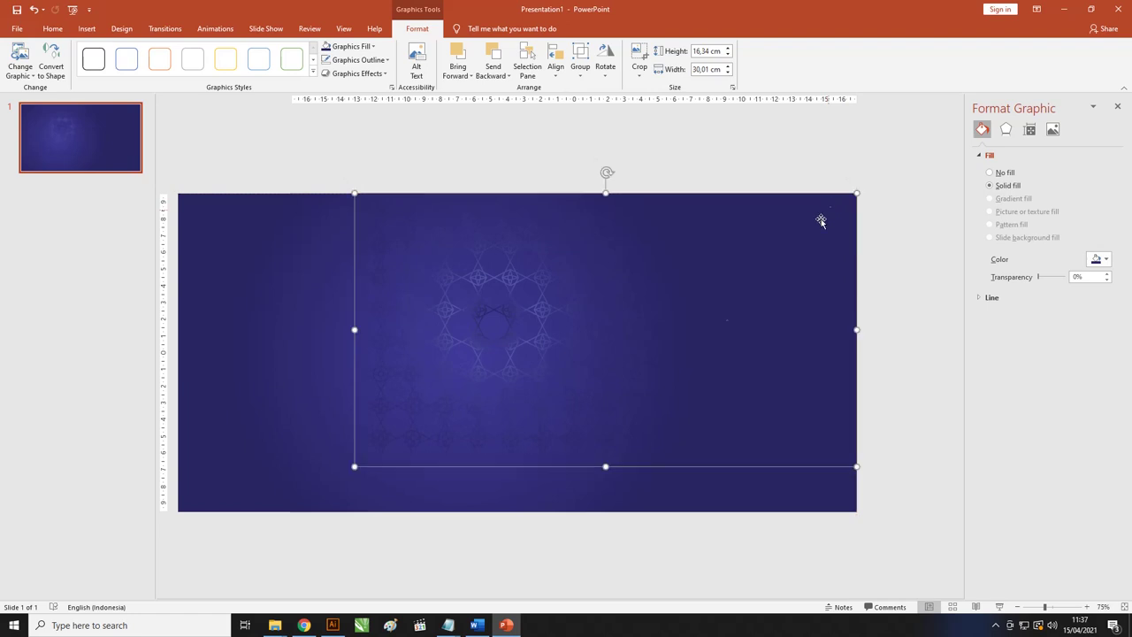
left_click_drag(354, 466, 271, 512)
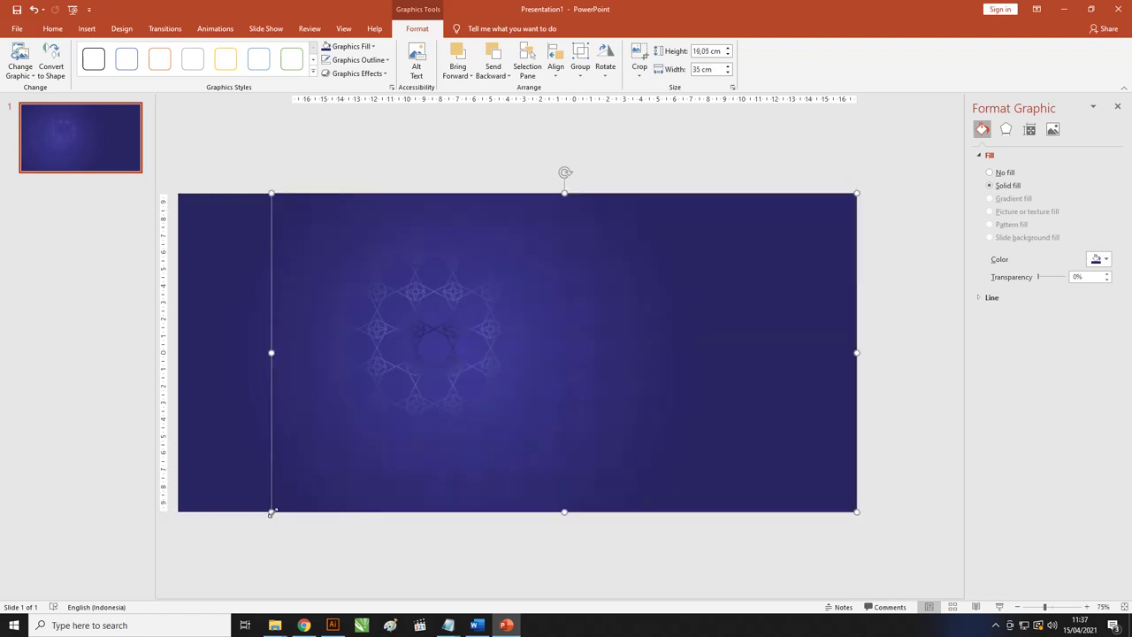
left_click(664, 151)
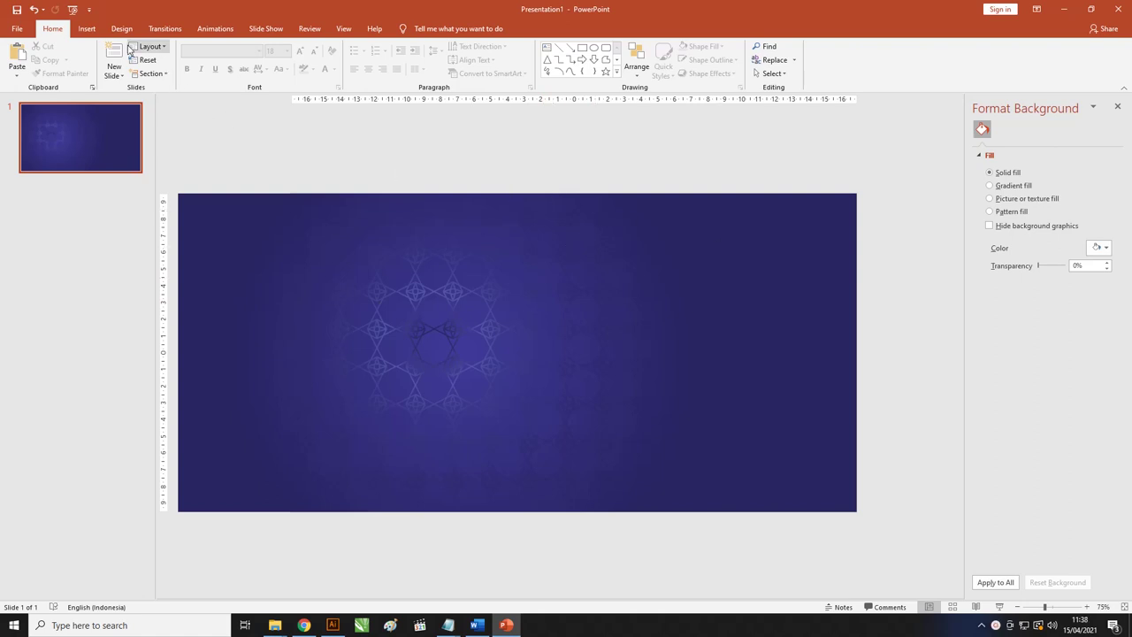
Insert the picture 'Desain Flat Ramadhan Karim 3-04' from this device
left_click(88, 30)
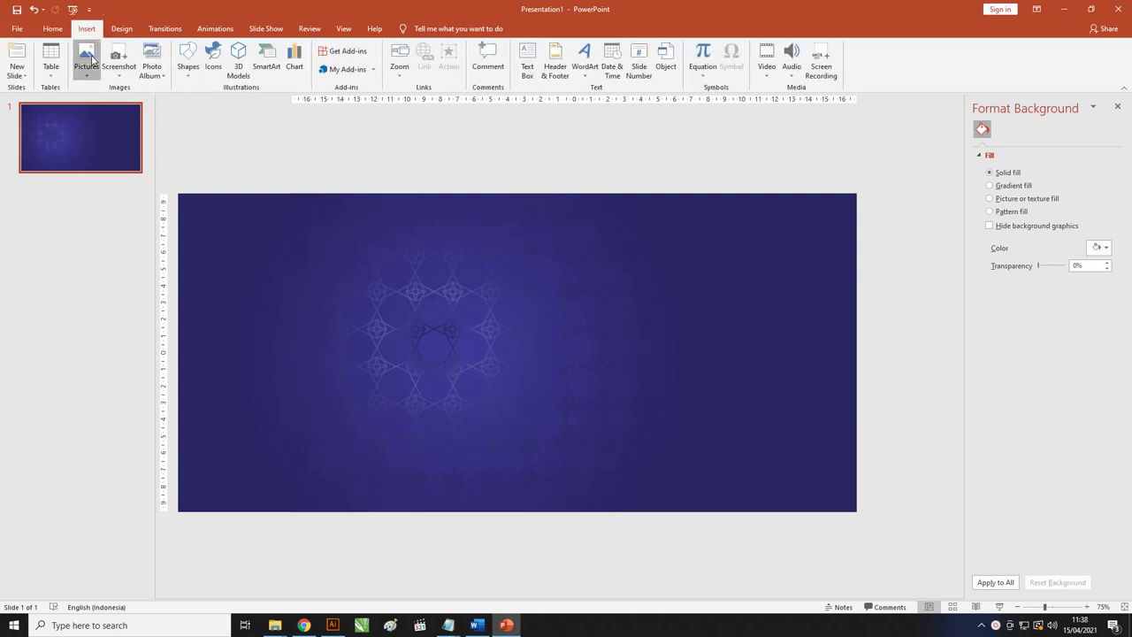
left_click(85, 59)
left_click(106, 103)
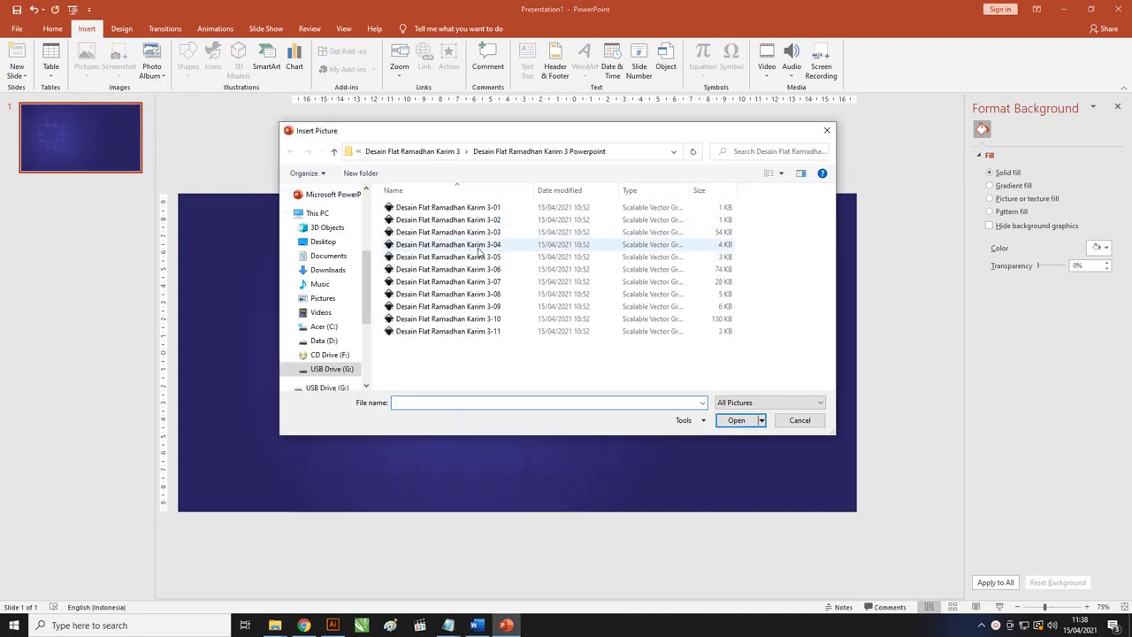
left_click(477, 247)
left_click(737, 421)
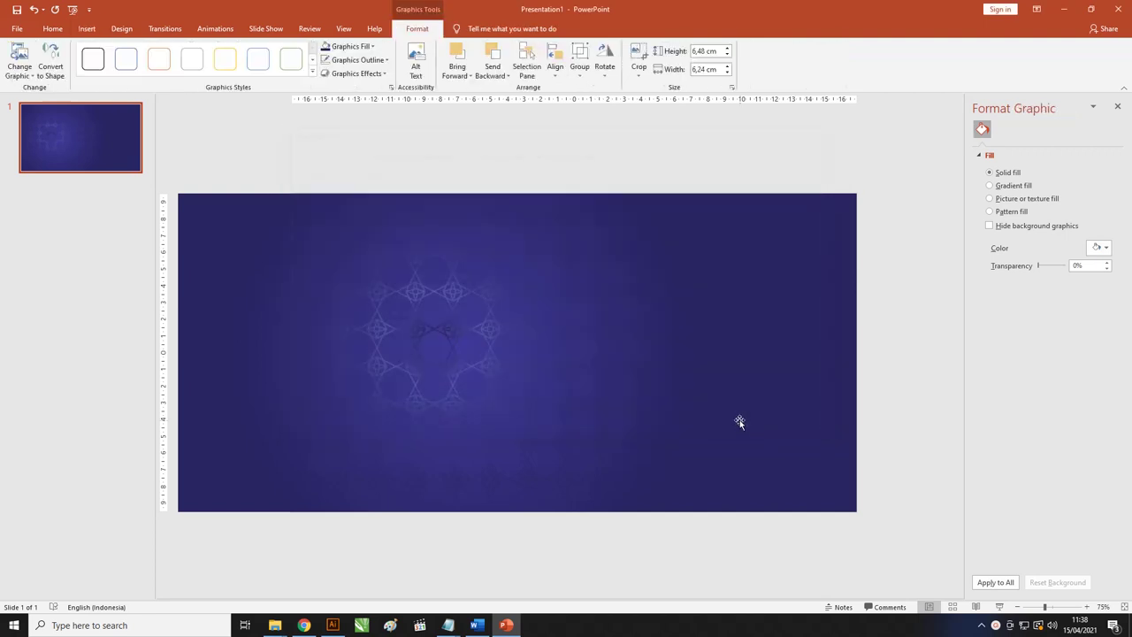
Resize the gold arch to 16.5 by 15.89 cm and move it near the slide's top
left_click_drag(604, 330, 535, 314)
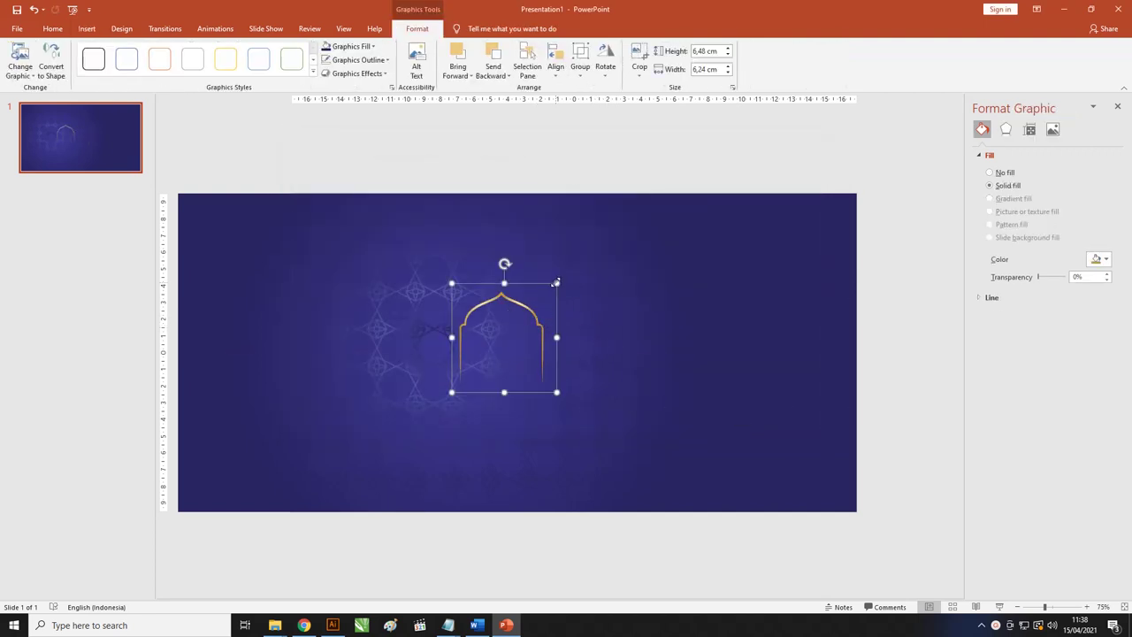
left_click_drag(451, 392, 718, 148)
left_click_drag(649, 207, 570, 209)
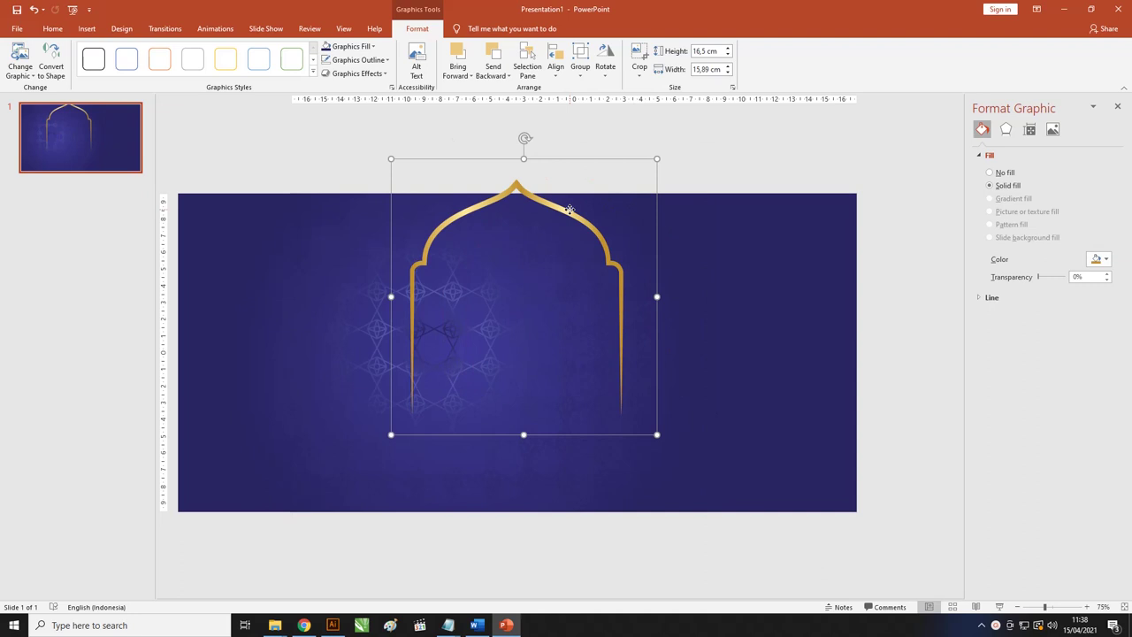
left_click_drag(552, 208, 514, 195)
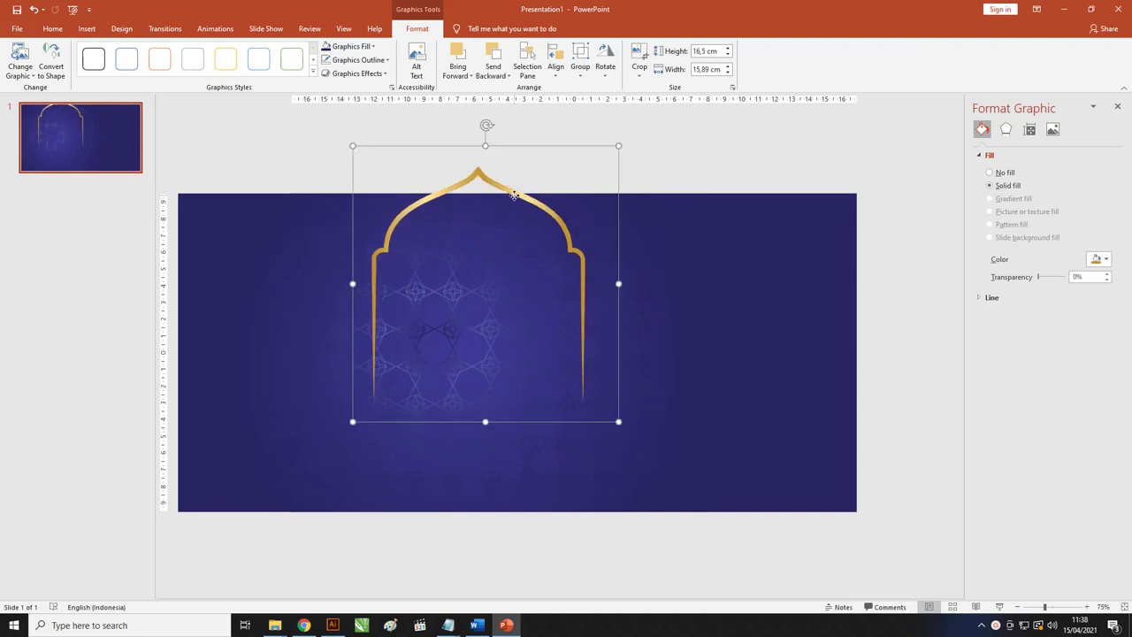
left_click_drag(509, 184, 508, 219)
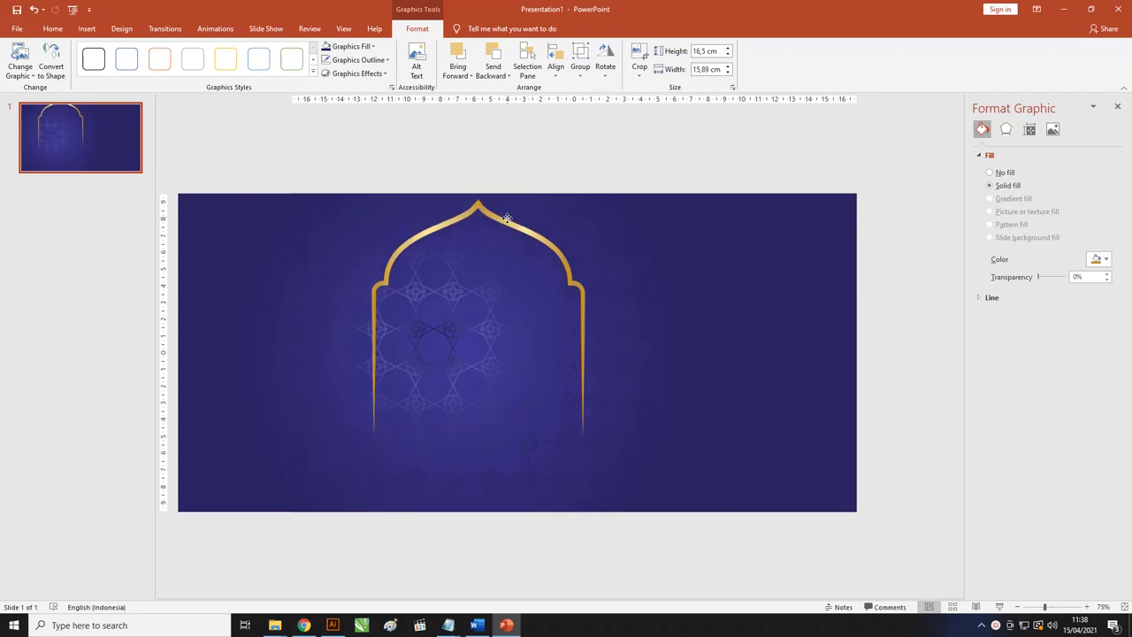
scroll(511, 239, "up", 10, "ctrl")
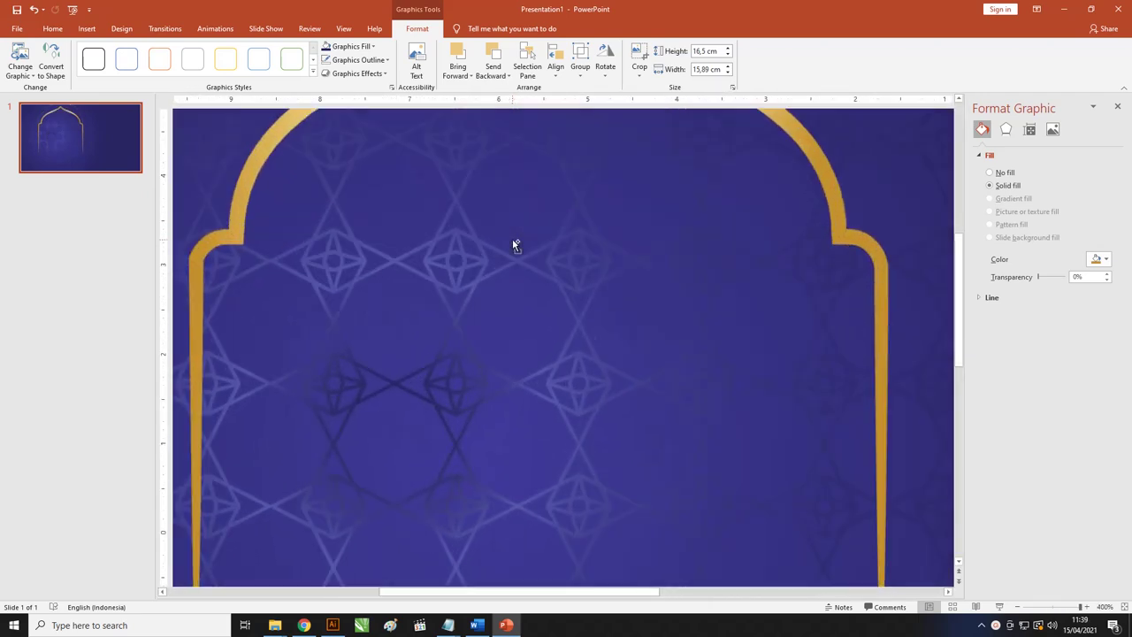
scroll(512, 238, "down", 4, "ctrl")
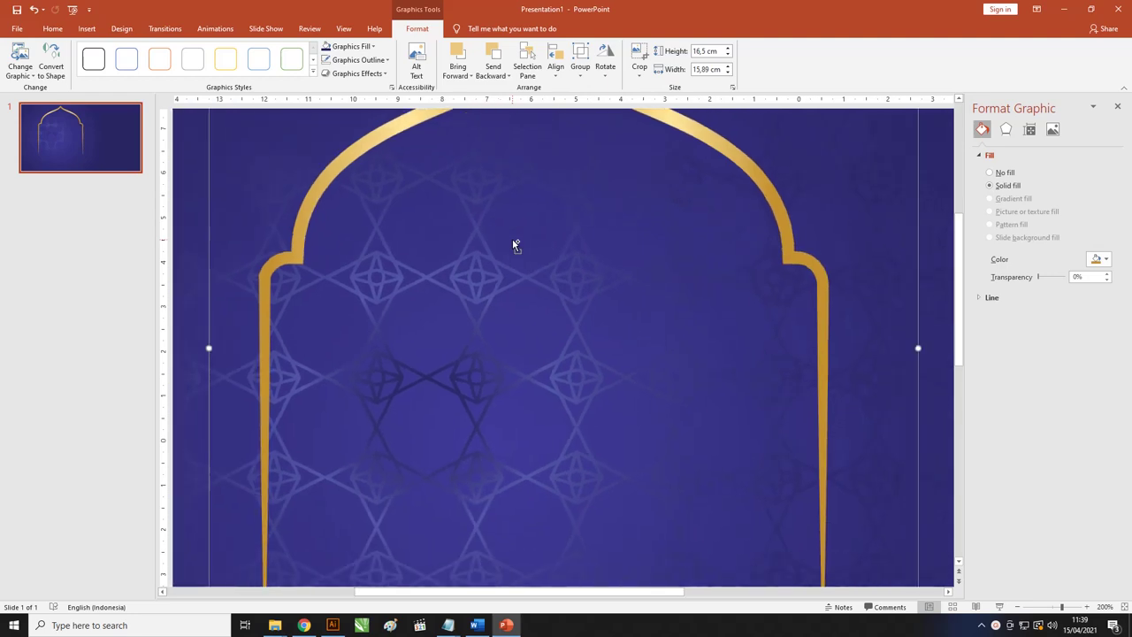
scroll(636, 212, "down", 3, "ctrl")
scroll(569, 179, "up", 5)
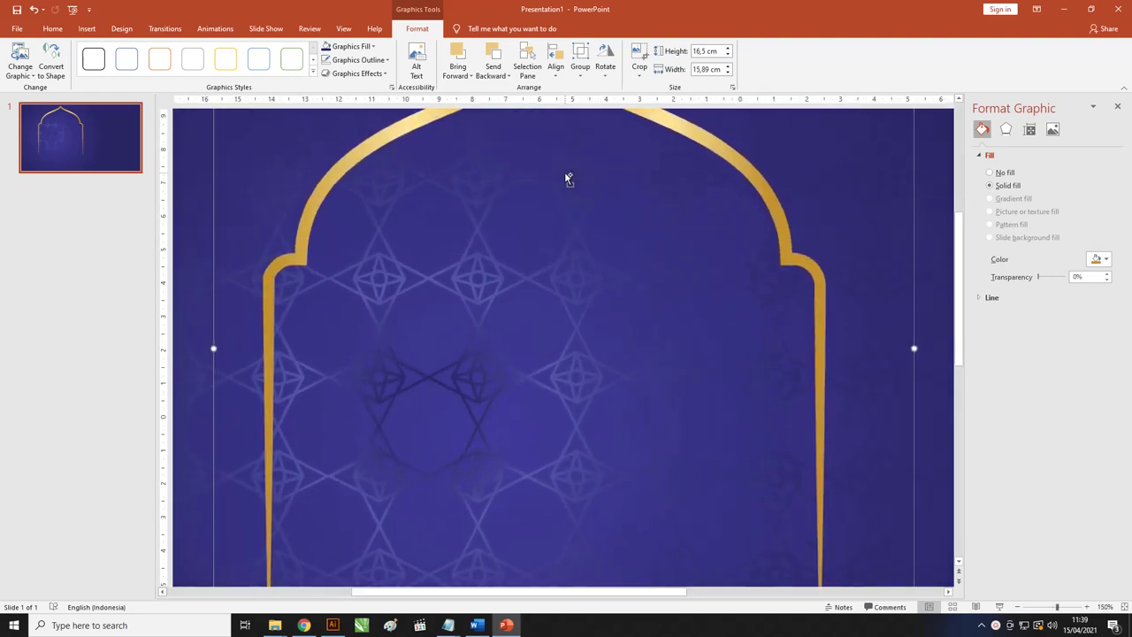
scroll(566, 177, "down", 10)
scroll(566, 177, "down", 2)
scroll(540, 238, "down", 2, "ctrl")
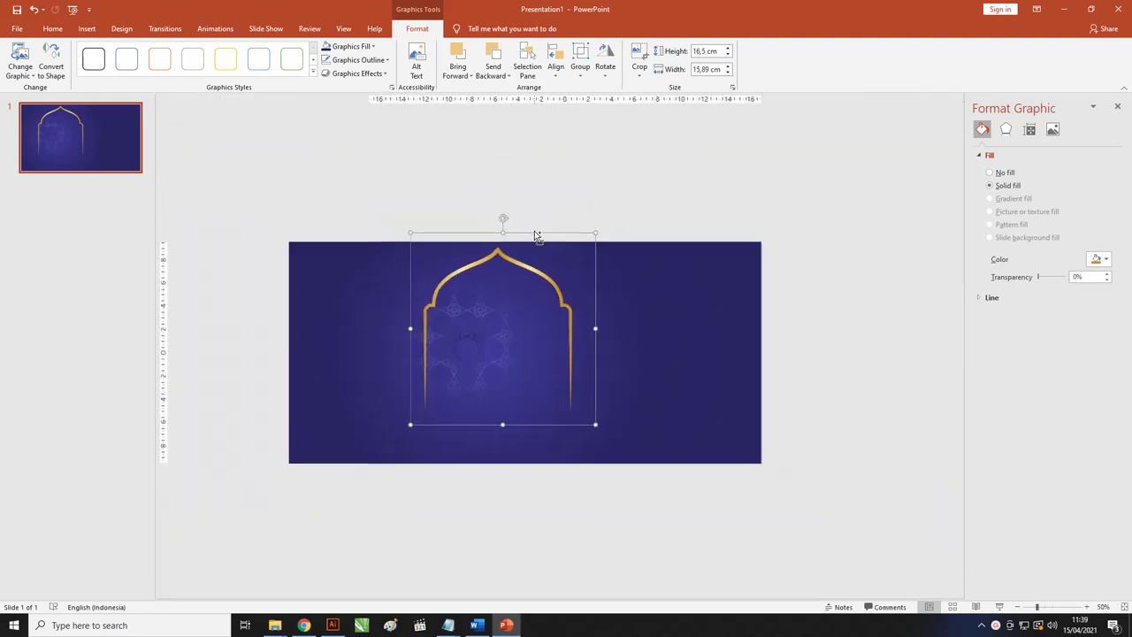
scroll(536, 235, "down", 1, "ctrl")
mouse_move(525, 271)
left_mouse_down()
mouse_move(565, 178)
mouse_move(759, 174)
left_mouse_up()
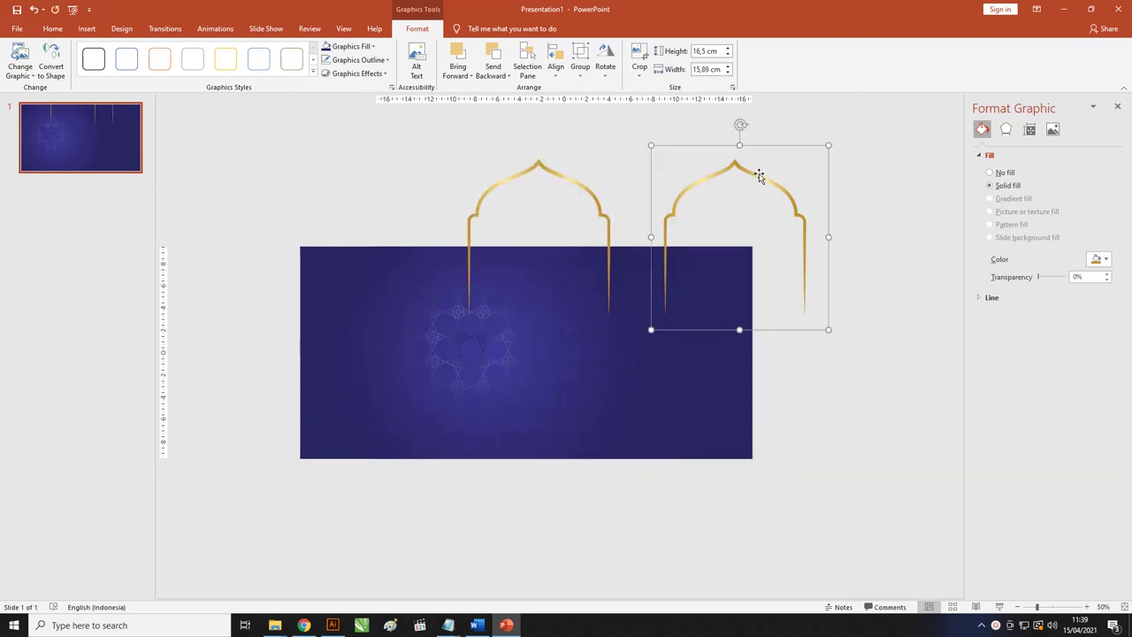
Convert the right arch graphic into an editable shape and nudge it left and down
right_click(759, 175)
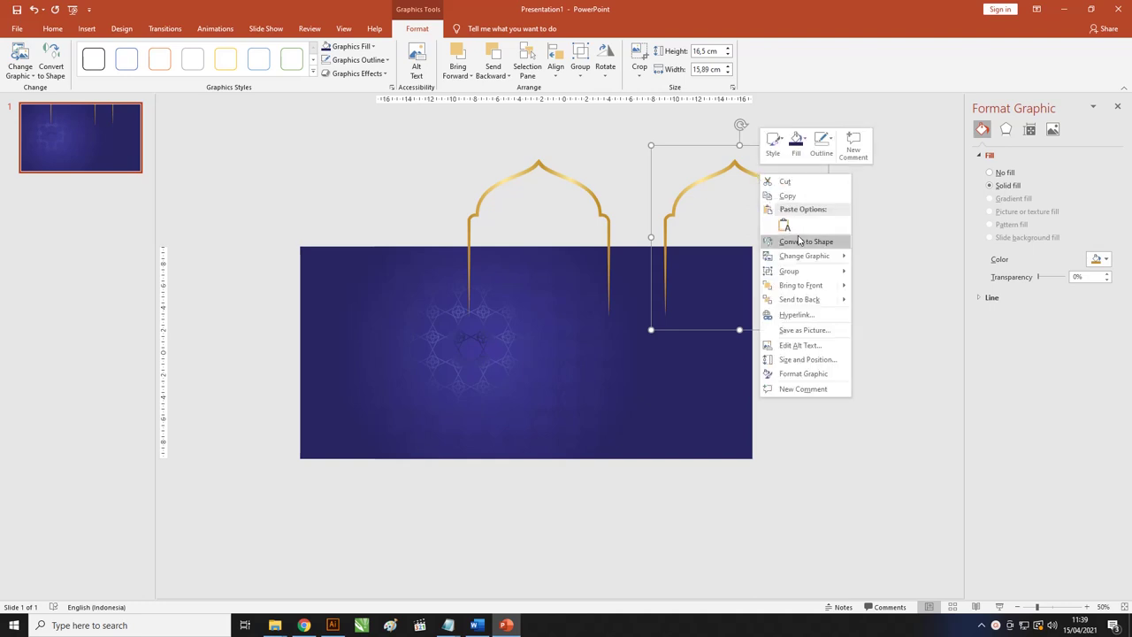
left_click(806, 242)
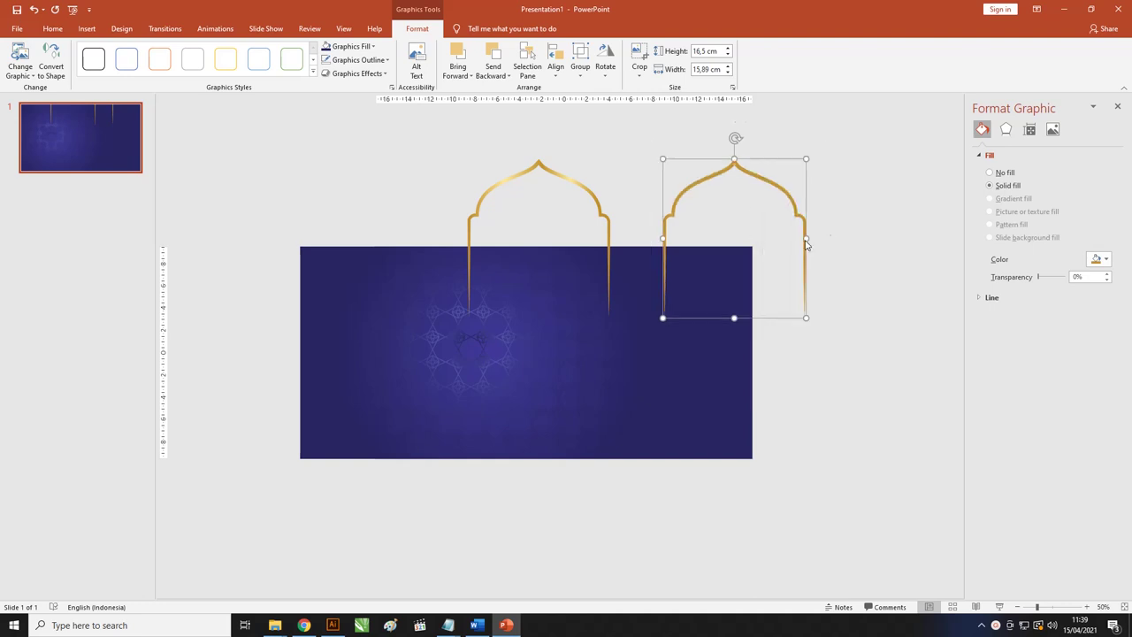
left_click(840, 228)
left_click_drag(795, 209, 767, 233)
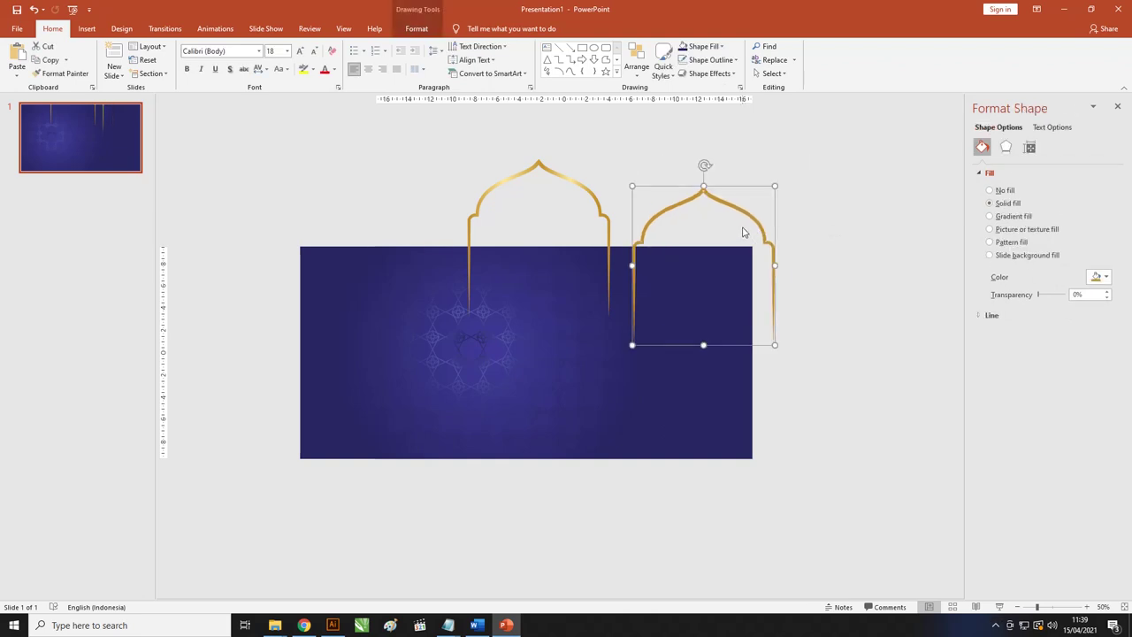
Move the gold reference arch up-right off the slide and drag the arch shape left onto it
left_click(586, 198)
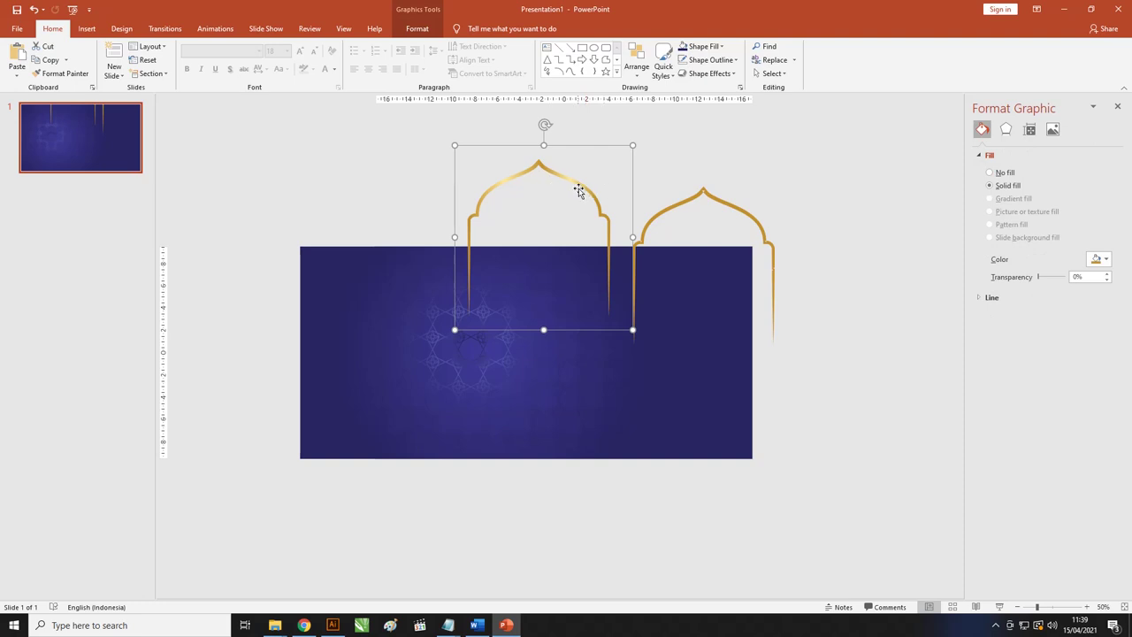
scroll(578, 192, "up", 1)
scroll(584, 195, "up", 1)
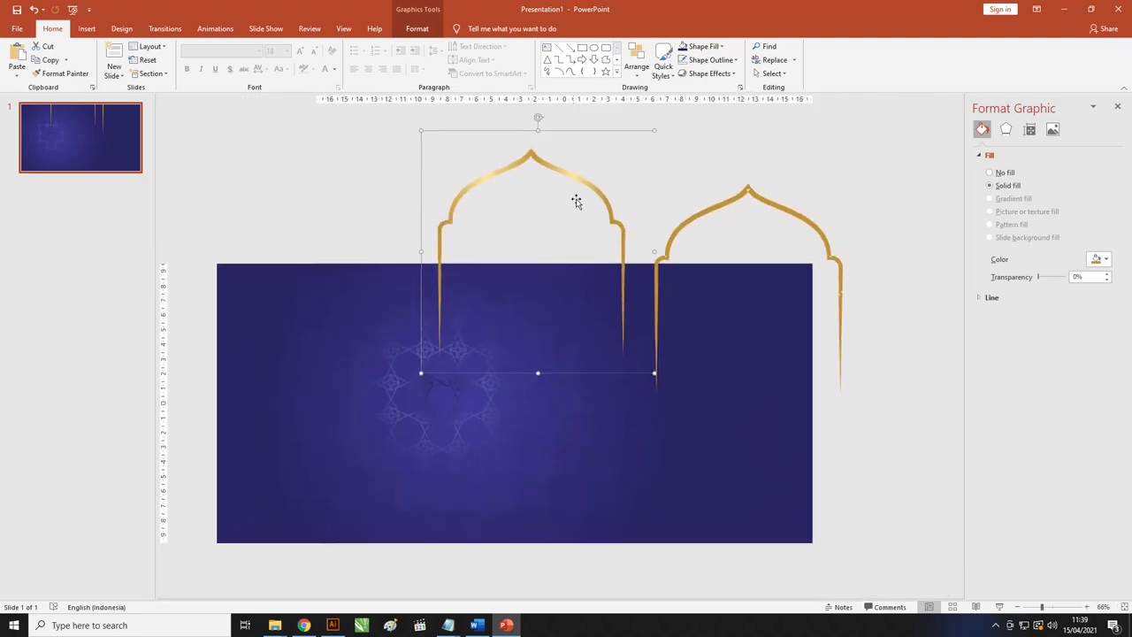
left_click(738, 205)
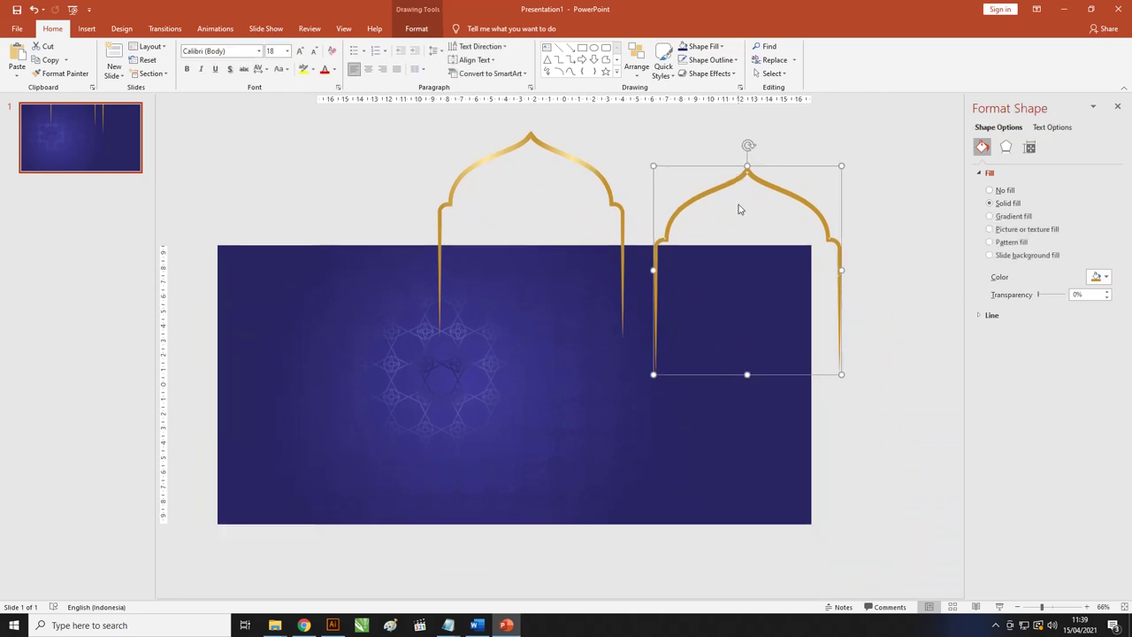
left_click(587, 166)
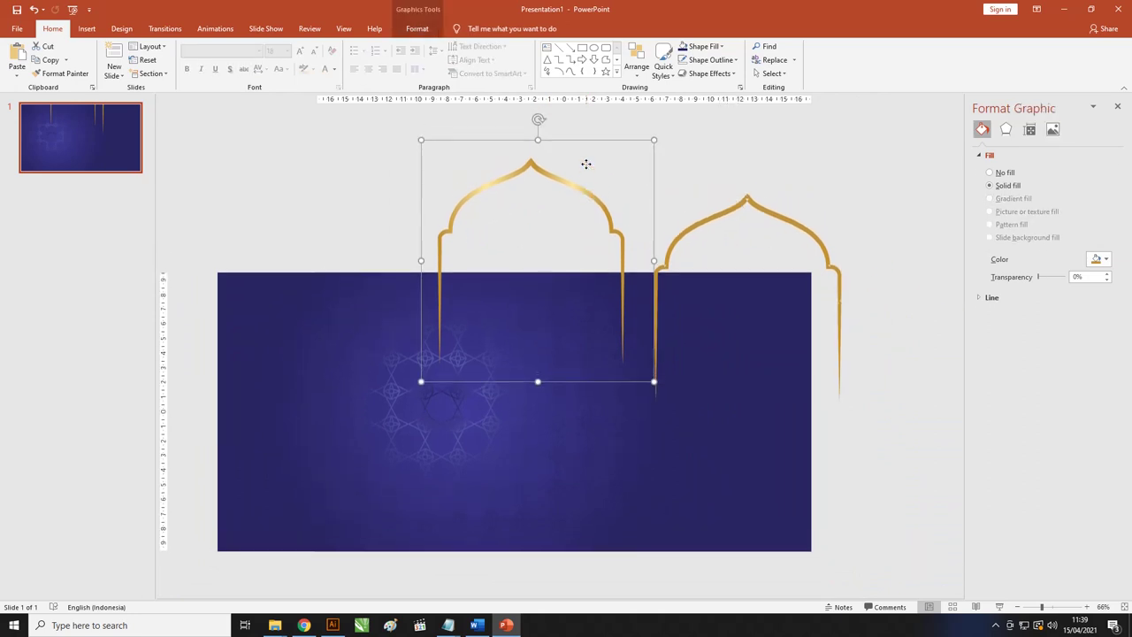
scroll(586, 165, "down", 3)
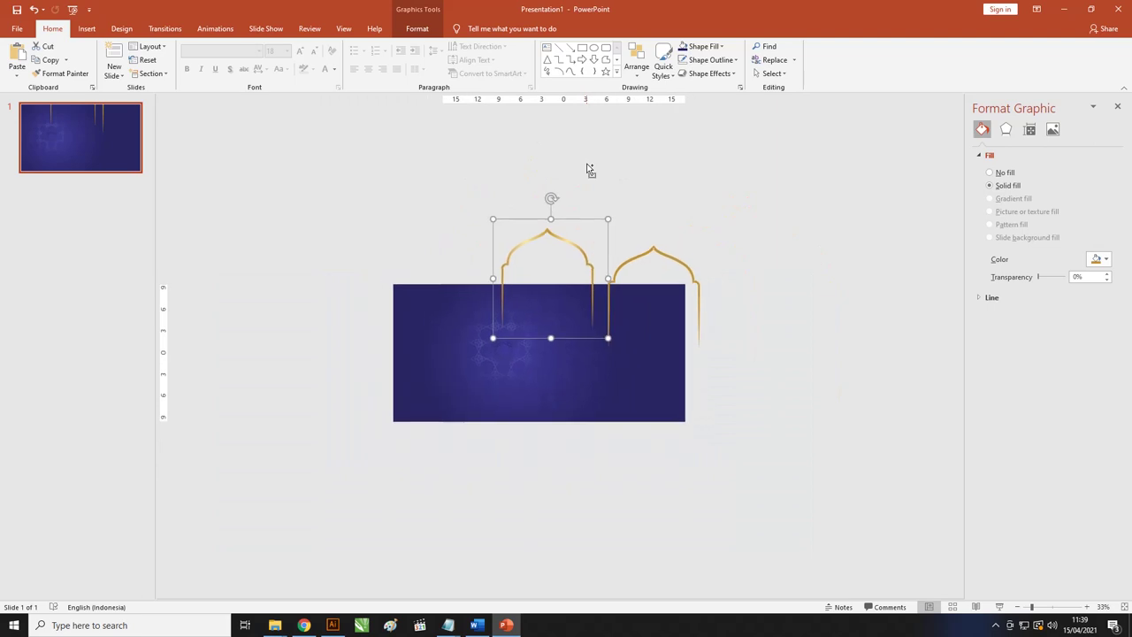
left_click_drag(560, 247, 734, 190)
left_click_drag(654, 253, 458, 239)
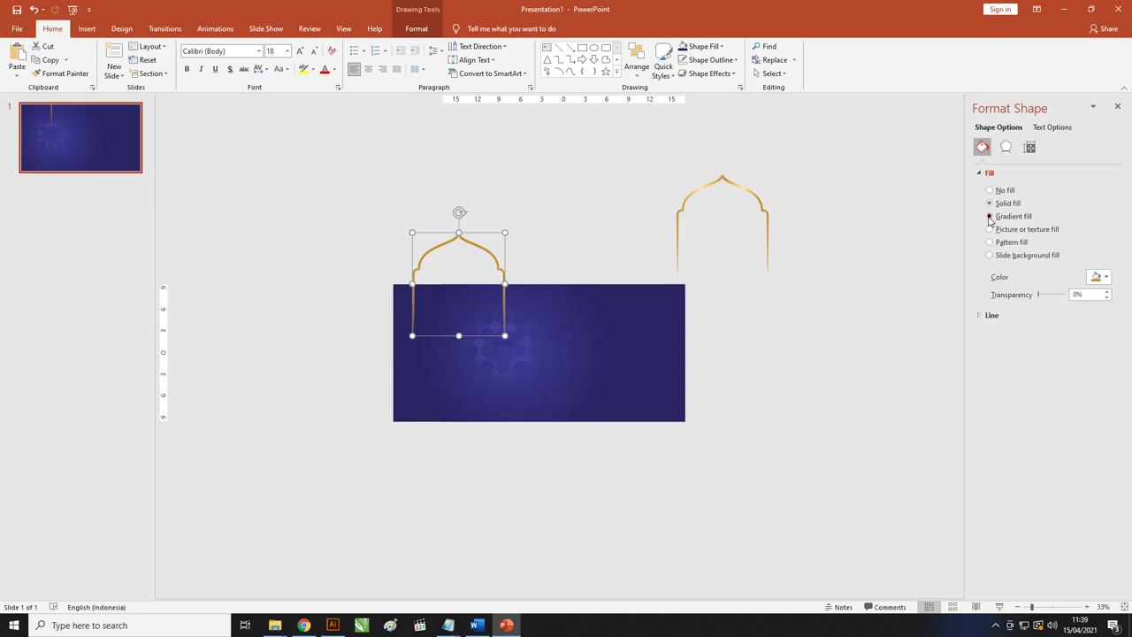
Give the arch a linear gradient fill, with the first stop's gold sampled from the reference arch
left_click(989, 217)
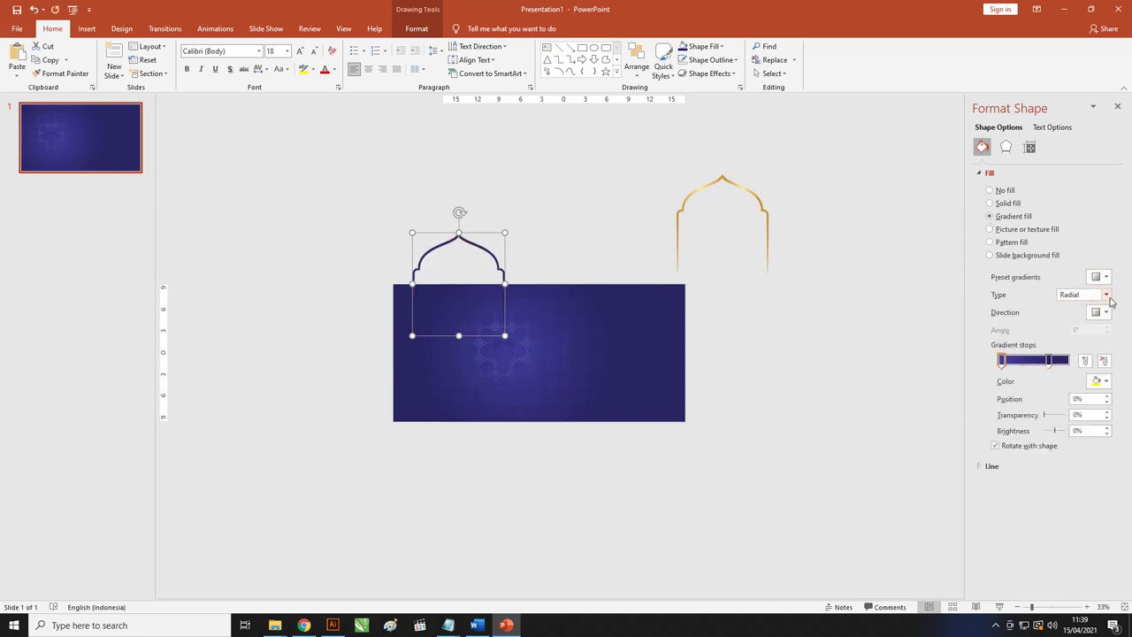
left_click(1106, 295)
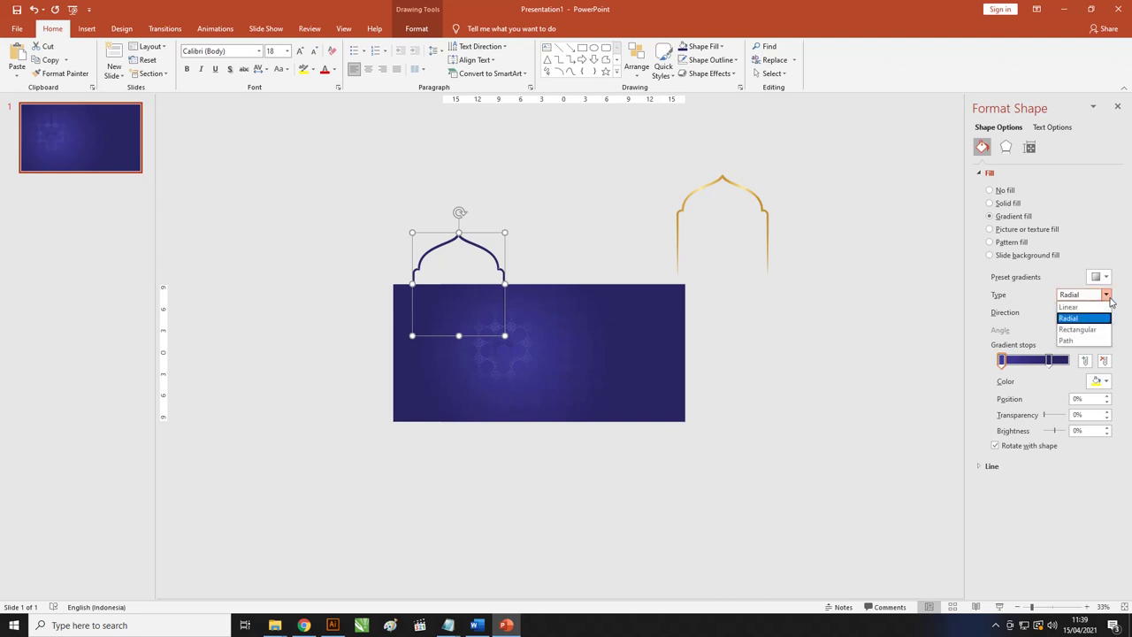
left_click(1096, 308)
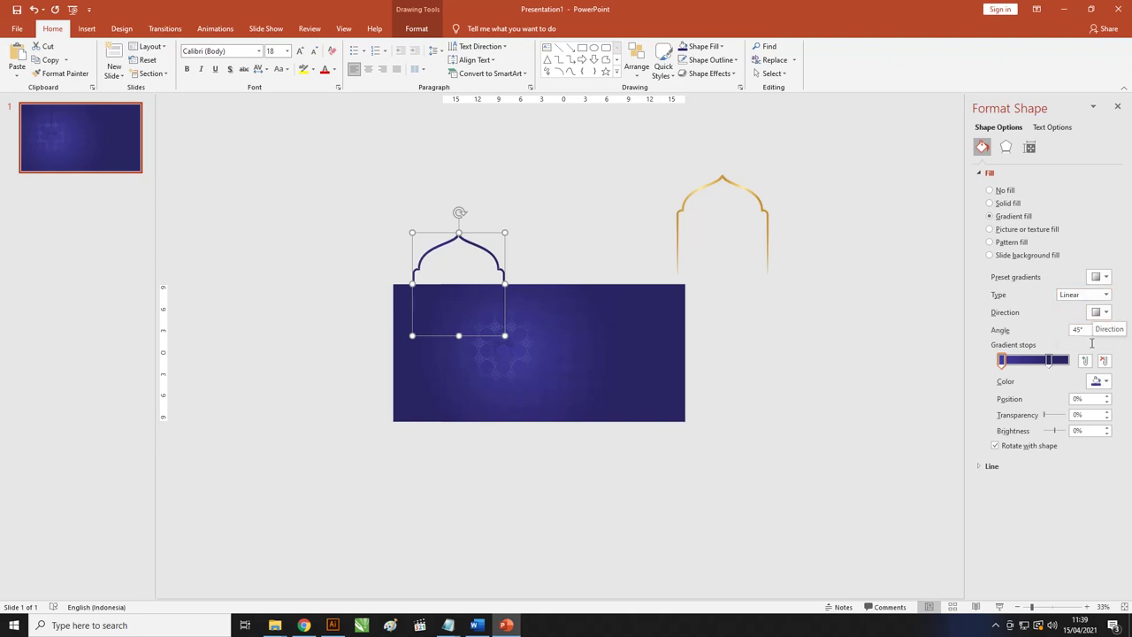
left_click(1106, 382)
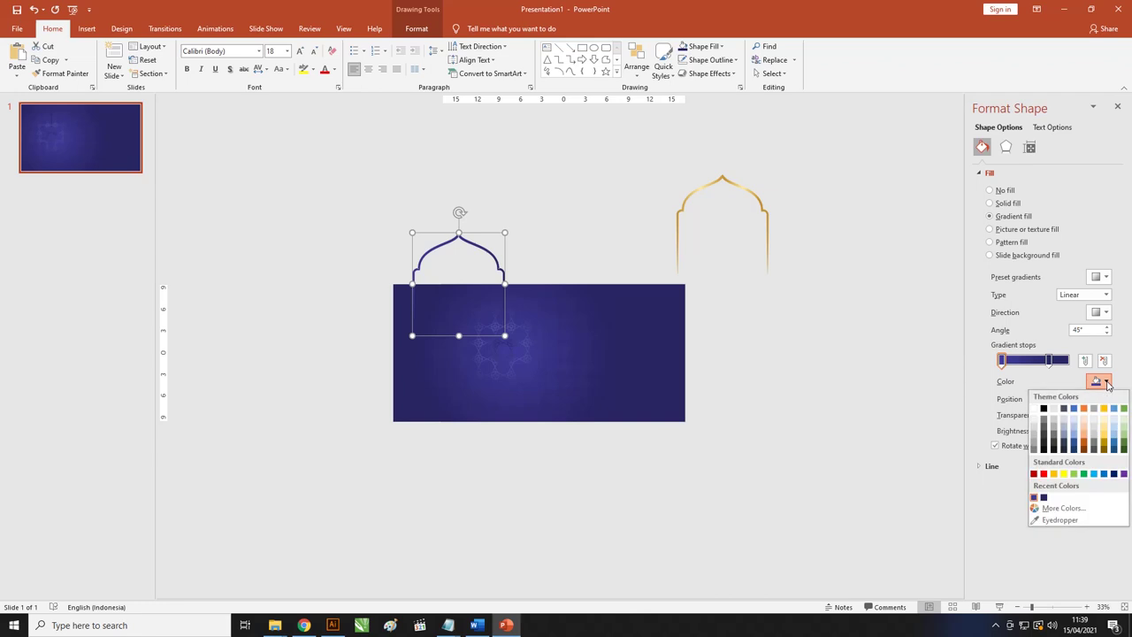
left_click(1059, 520)
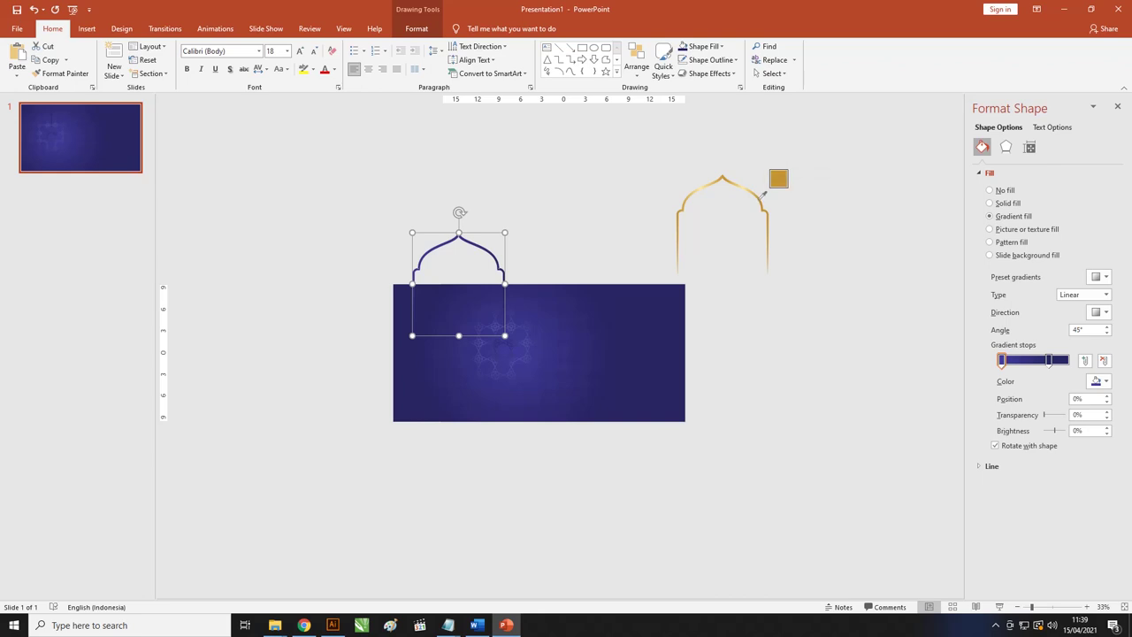
left_click(763, 194)
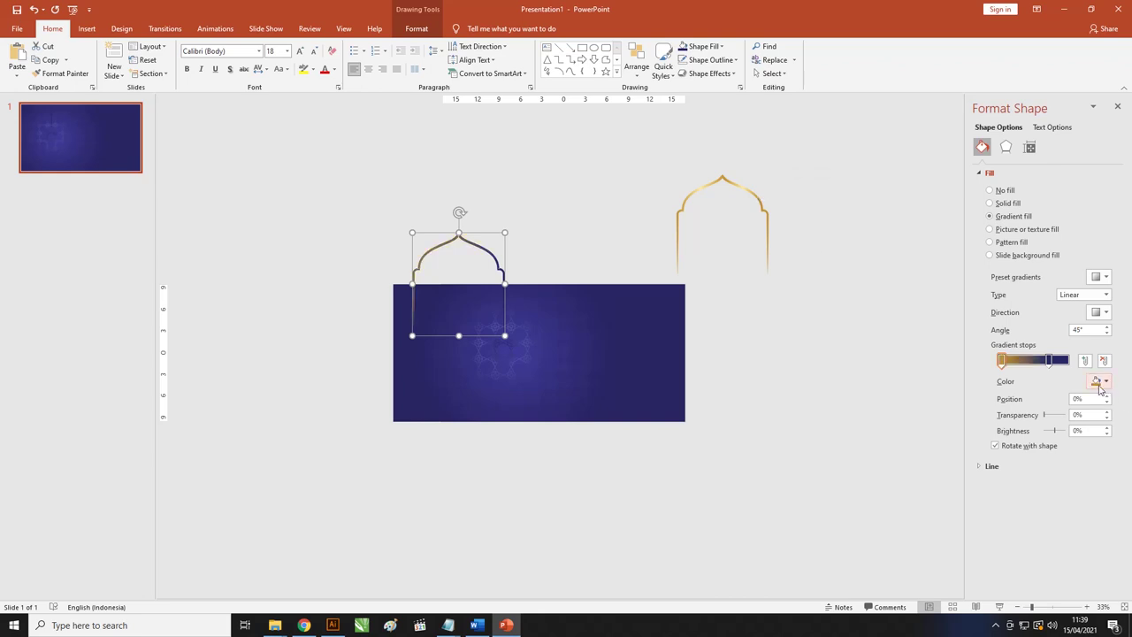
Sample pale gold from the reference arch for the second stop and move it to about 16%
left_click(1050, 360)
left_click(1106, 382)
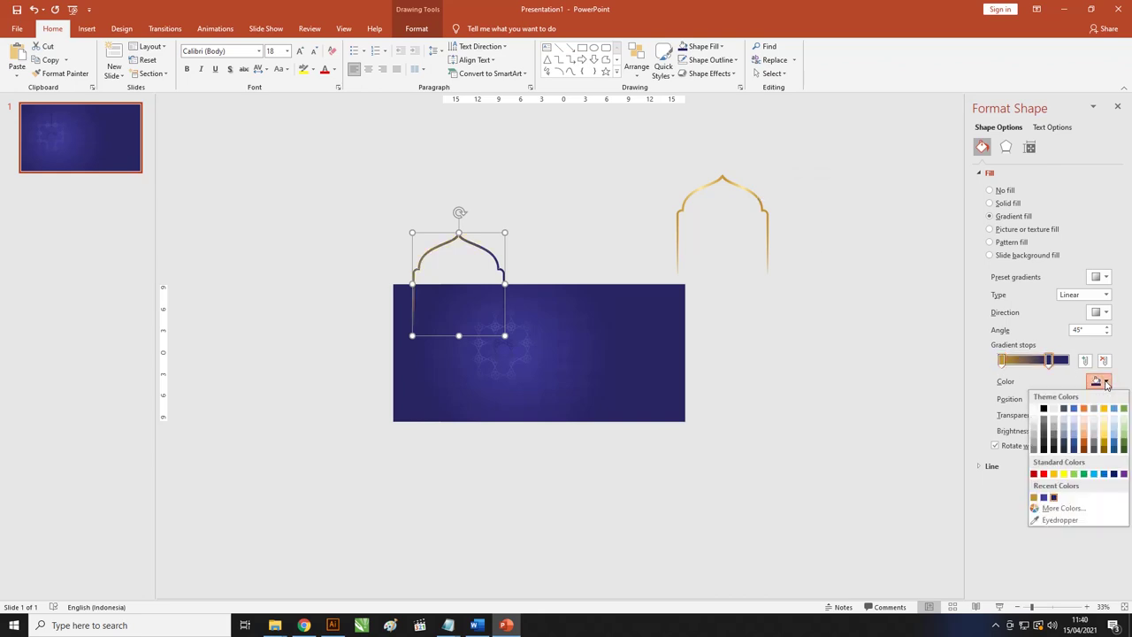
left_click(1054, 520)
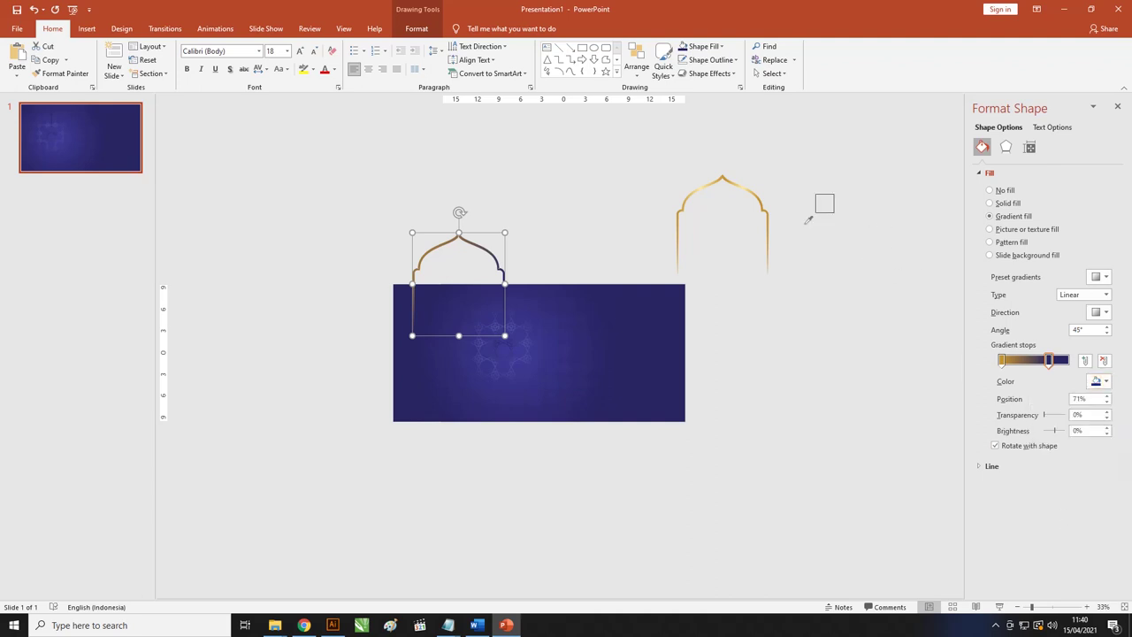
left_click(705, 185)
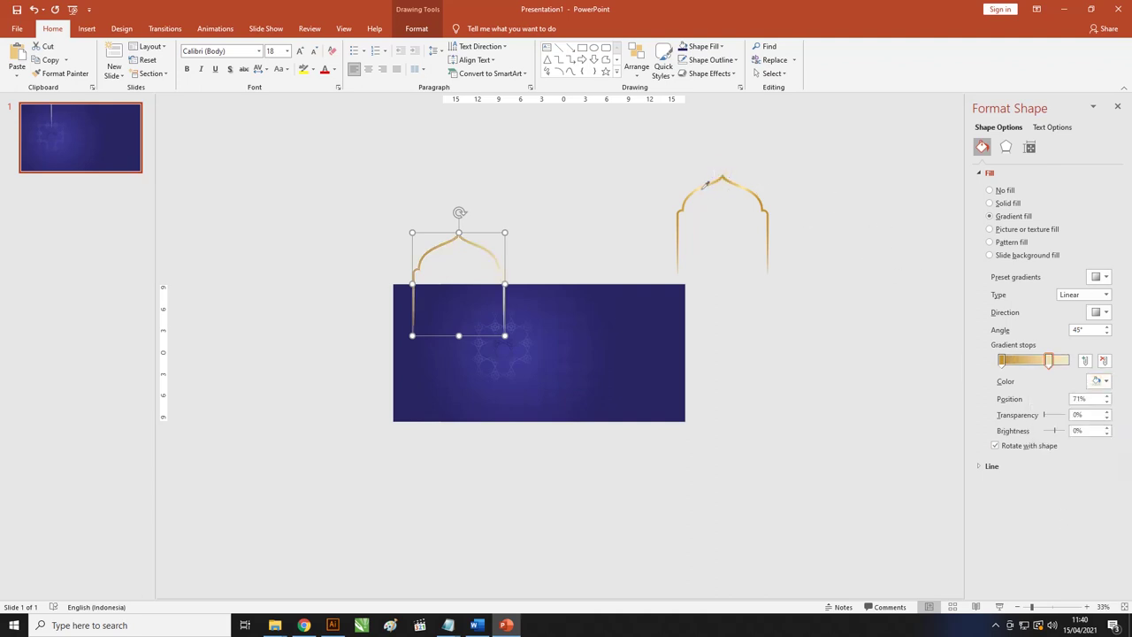
left_click_drag(1051, 361, 1014, 364)
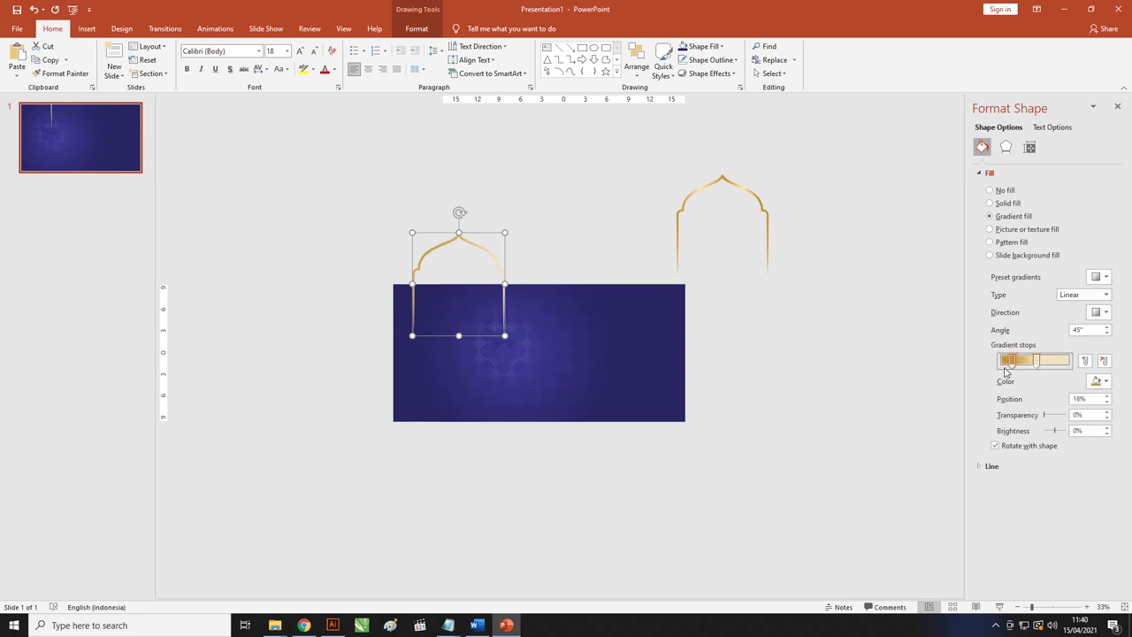
Remove the extra gradient stop and reposition the remaining stops to about 90%, 37% and 45%
left_click(1044, 363)
left_click(1103, 361)
left_click(1023, 363)
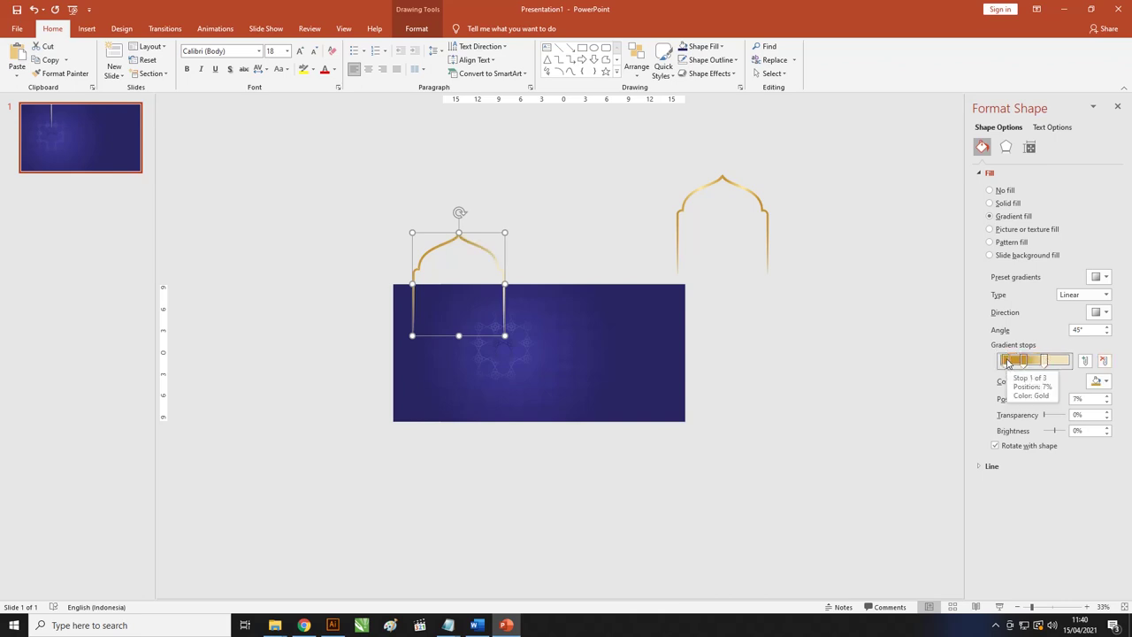
mouse_move(1007, 363)
left_mouse_down()
mouse_move(1064, 360)
mouse_move(998, 364)
left_mouse_up()
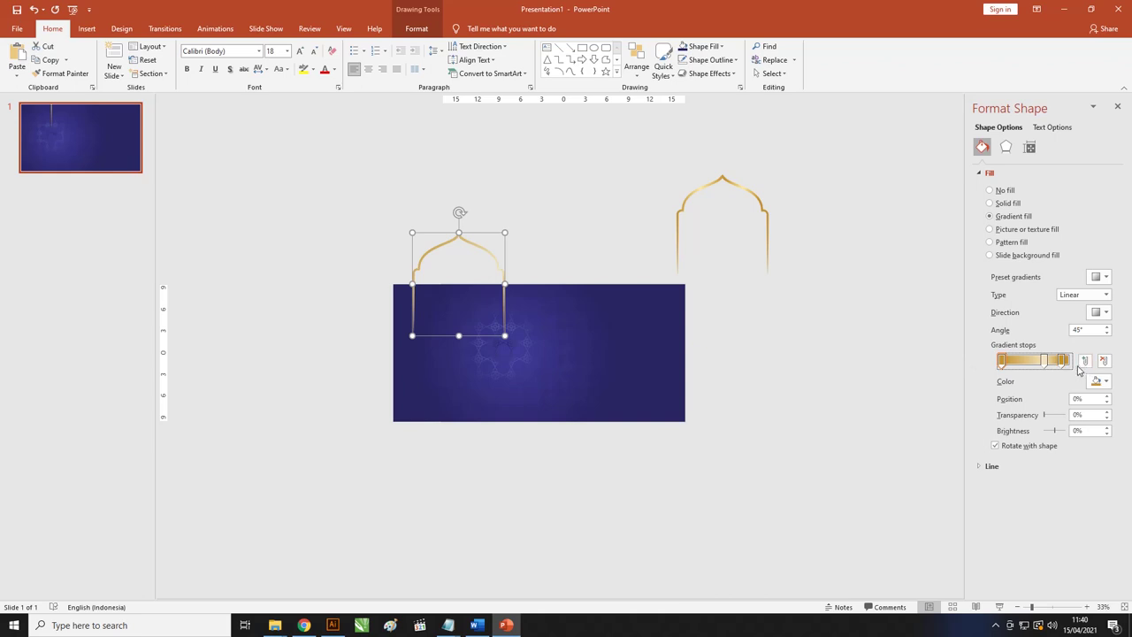
left_click_drag(1047, 365, 1029, 365)
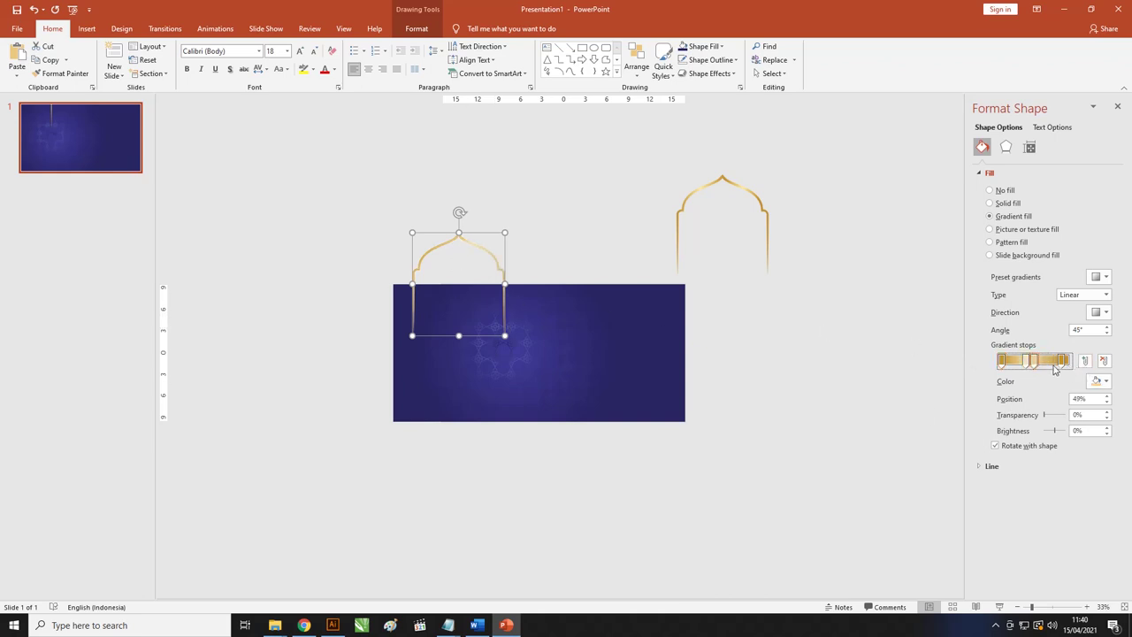
mouse_move(1065, 365)
left_mouse_down()
mouse_move(1023, 367)
mouse_move(1078, 364)
left_mouse_up()
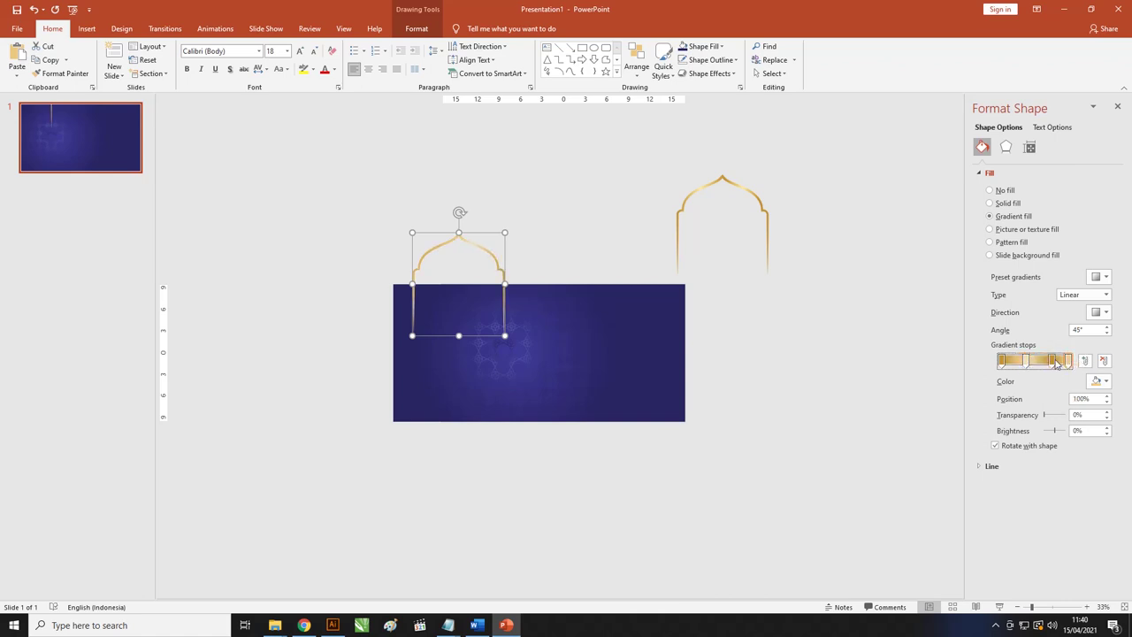
left_click(555, 227)
Reselect the left arch shape and nudge it slightly right and down
left_click(495, 257)
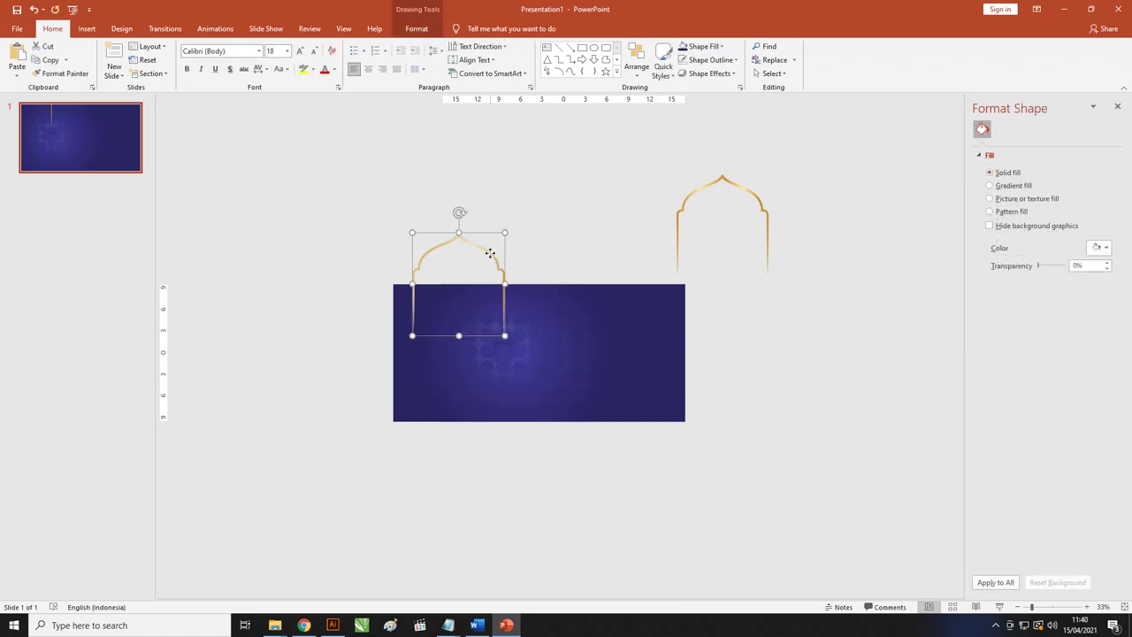
scroll(478, 256, "up", 4)
scroll(463, 258, "down", 3)
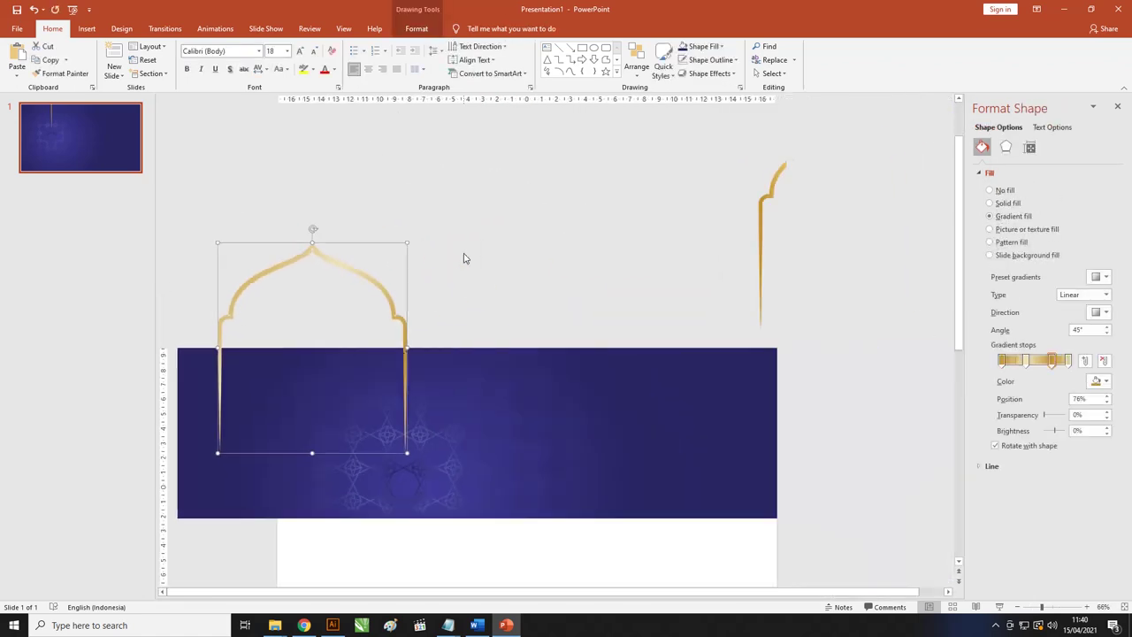
left_click_drag(369, 281, 463, 296)
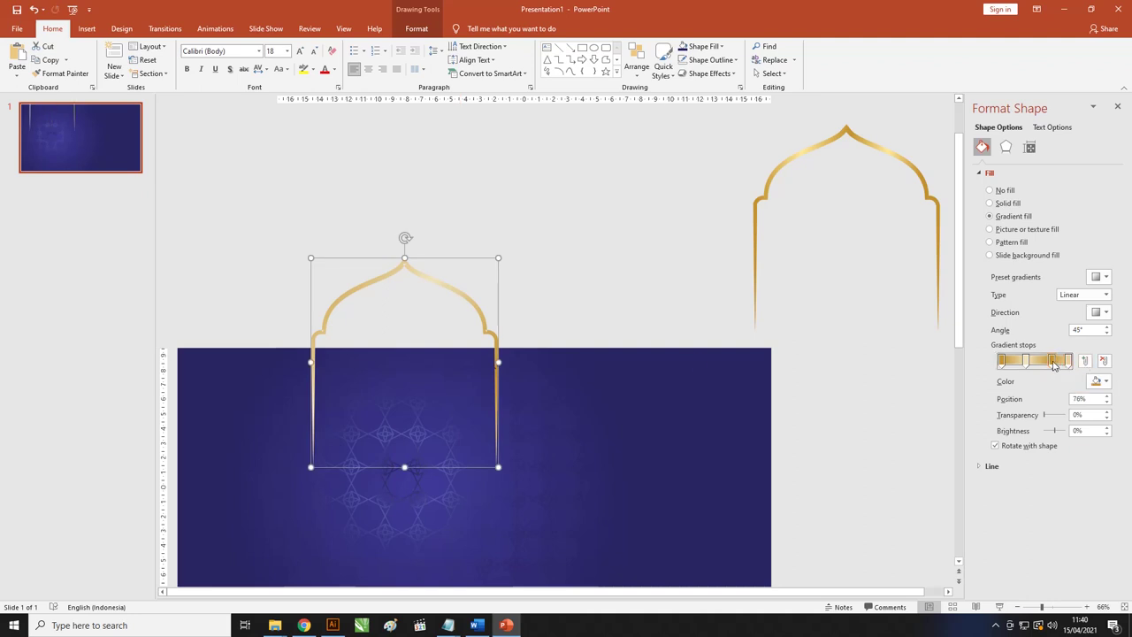
Darken the gradient stops to #A07828 (160/120/40) at 76% and #9A7326 (154/115/38) at 0%
left_click(1103, 384)
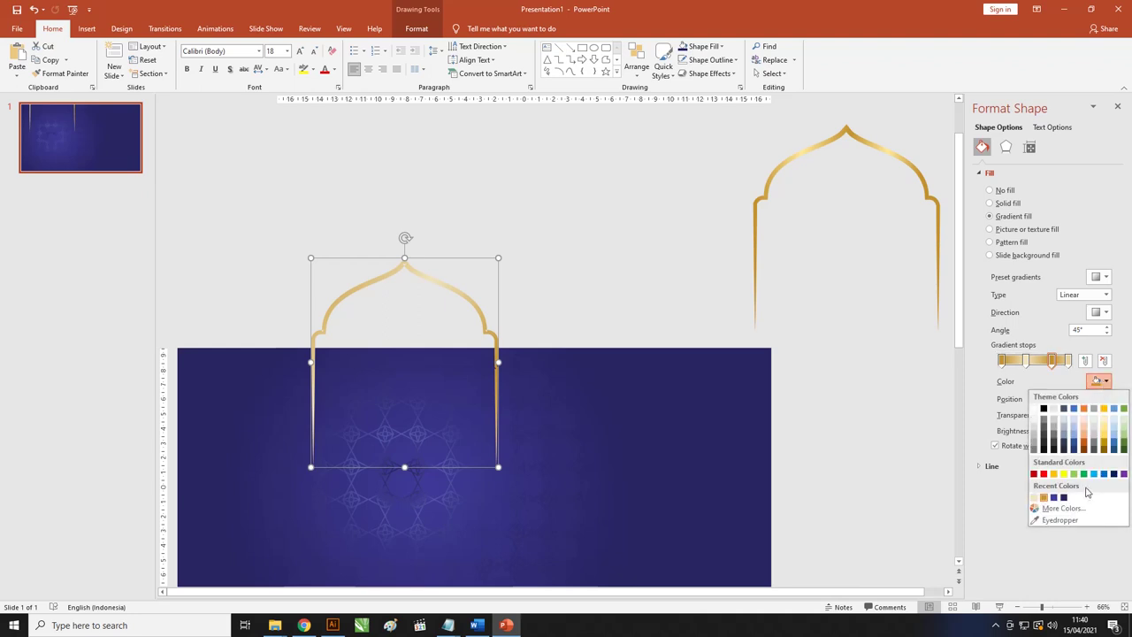
left_click(1042, 509)
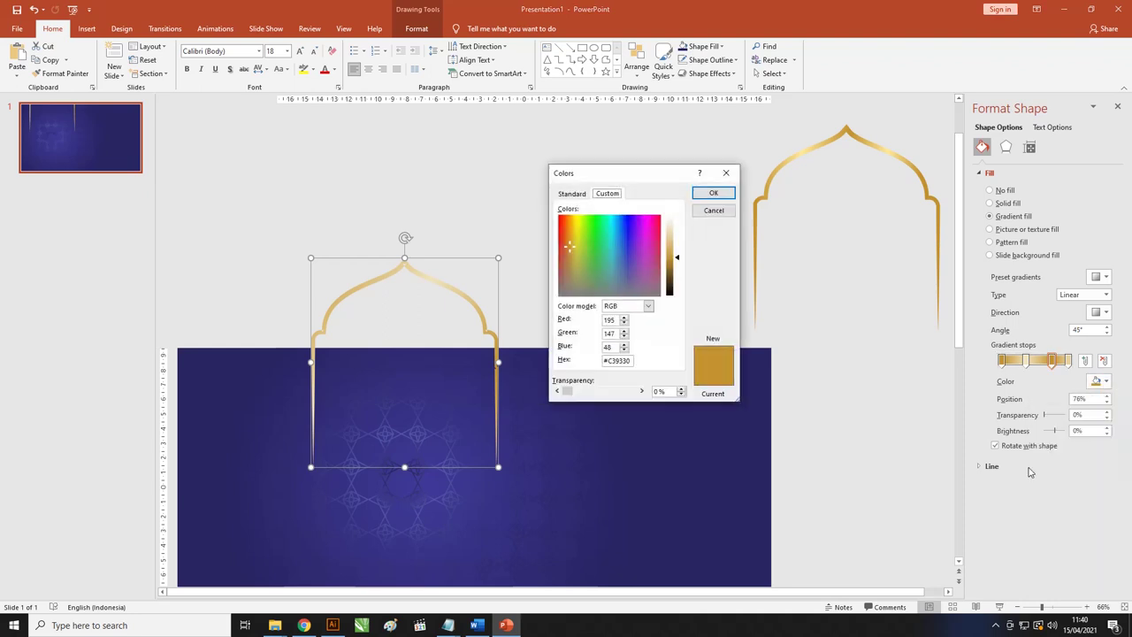
left_click_drag(679, 261, 679, 268)
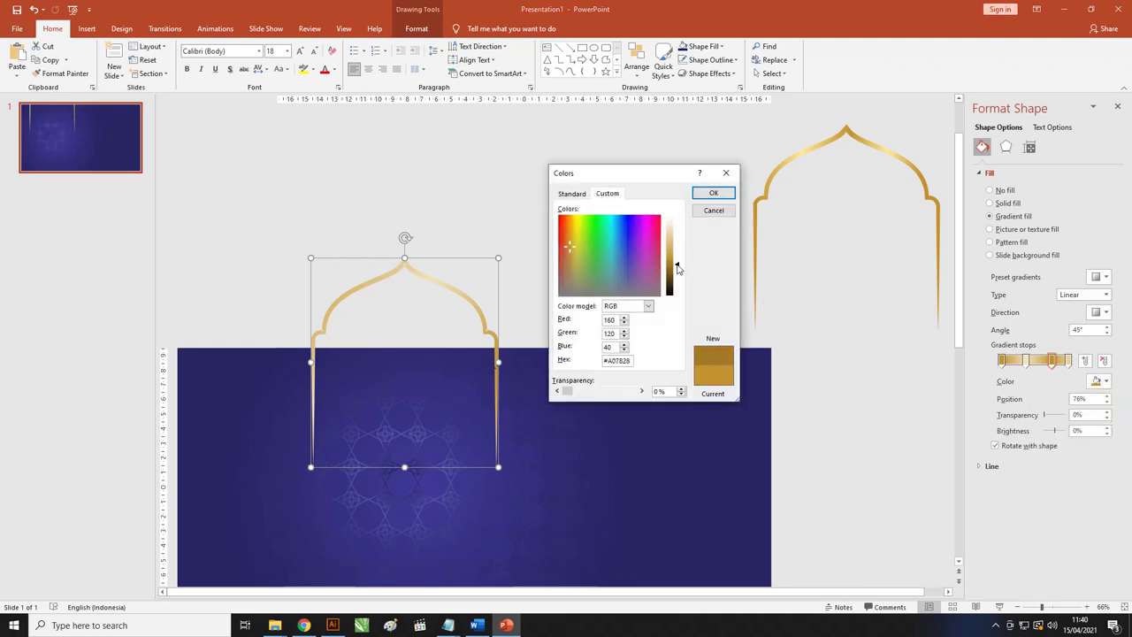
left_click(713, 193)
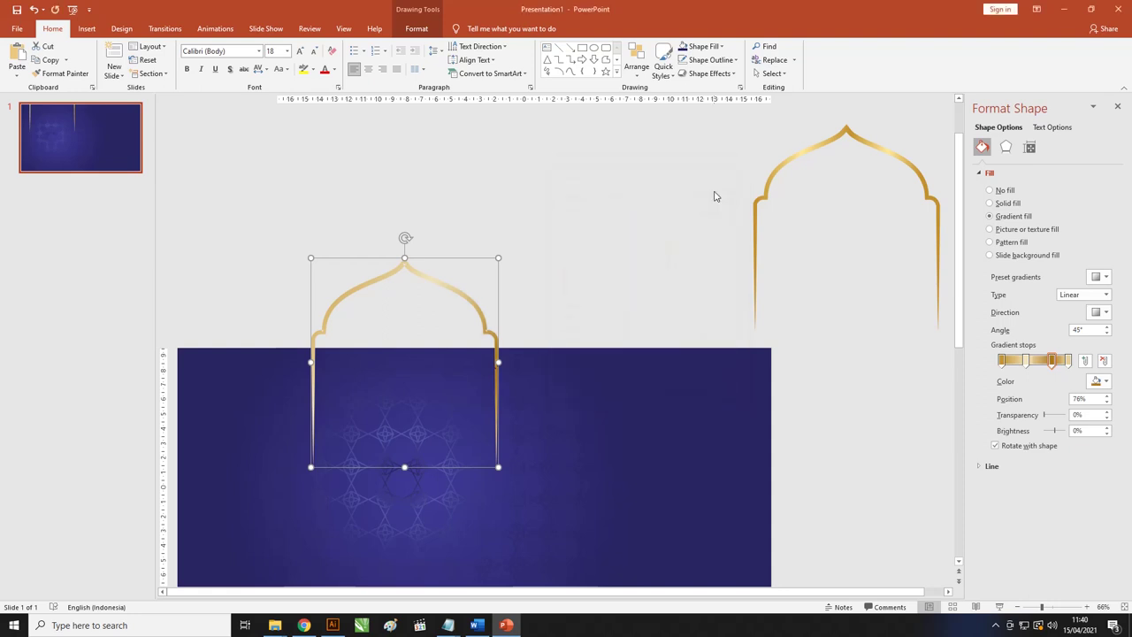
left_click(1001, 360)
left_click(1106, 381)
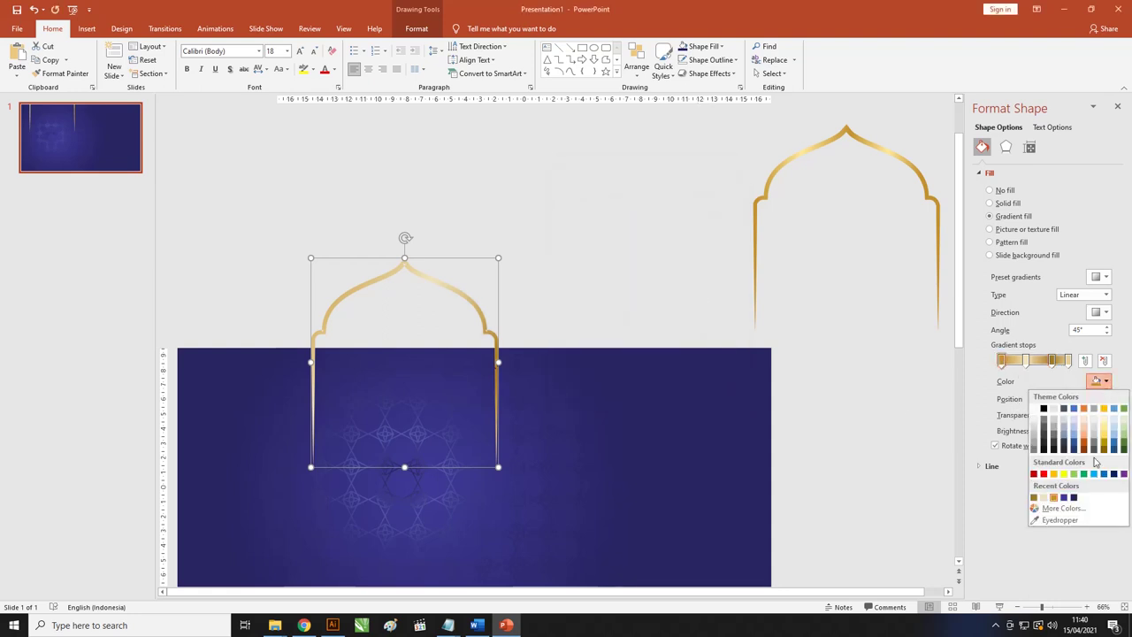
left_click(1063, 508)
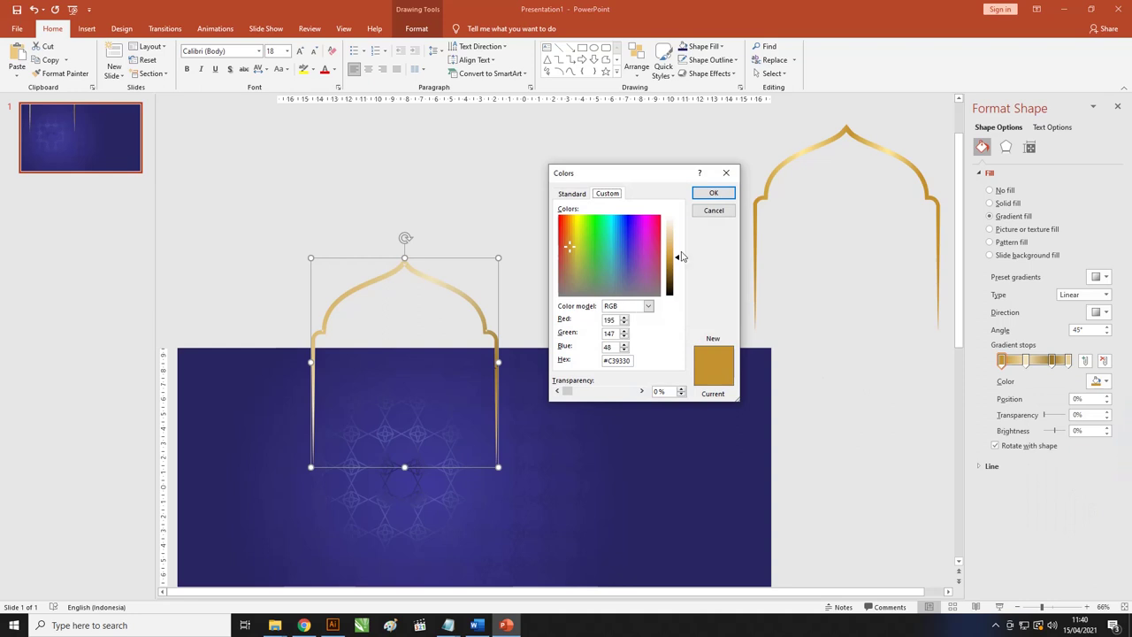
left_click_drag(679, 257, 679, 265)
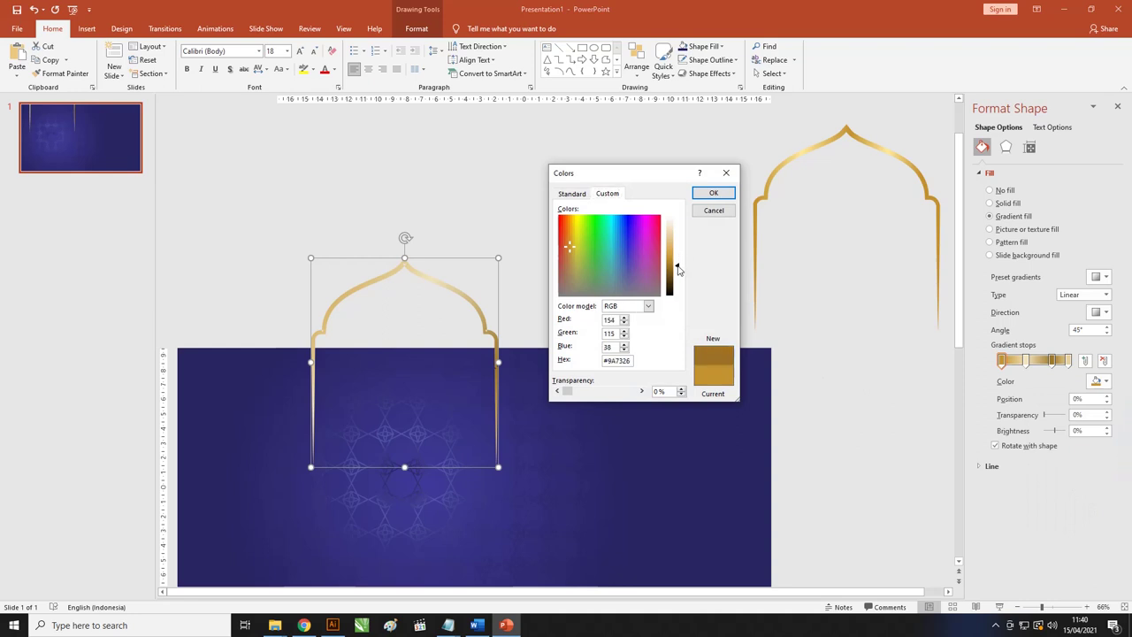
left_click(713, 193)
left_click(619, 212)
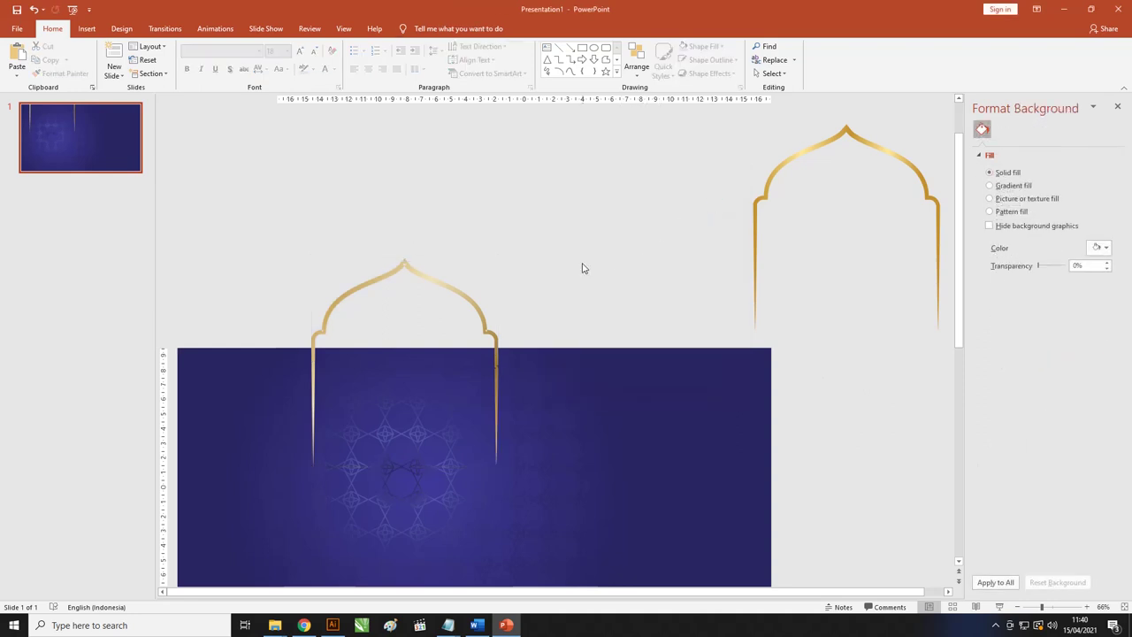
Send the gold gradient arch to the back and position it on the slide's left side
scroll(536, 262, "down", 2, "ctrl")
left_click(505, 249)
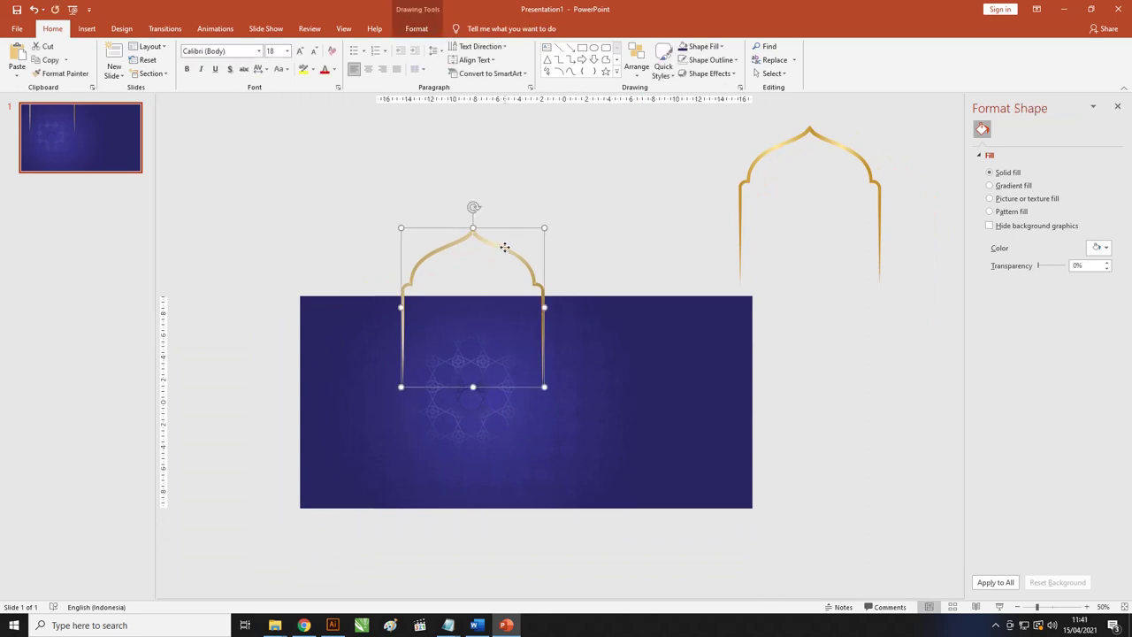
right_click(505, 248)
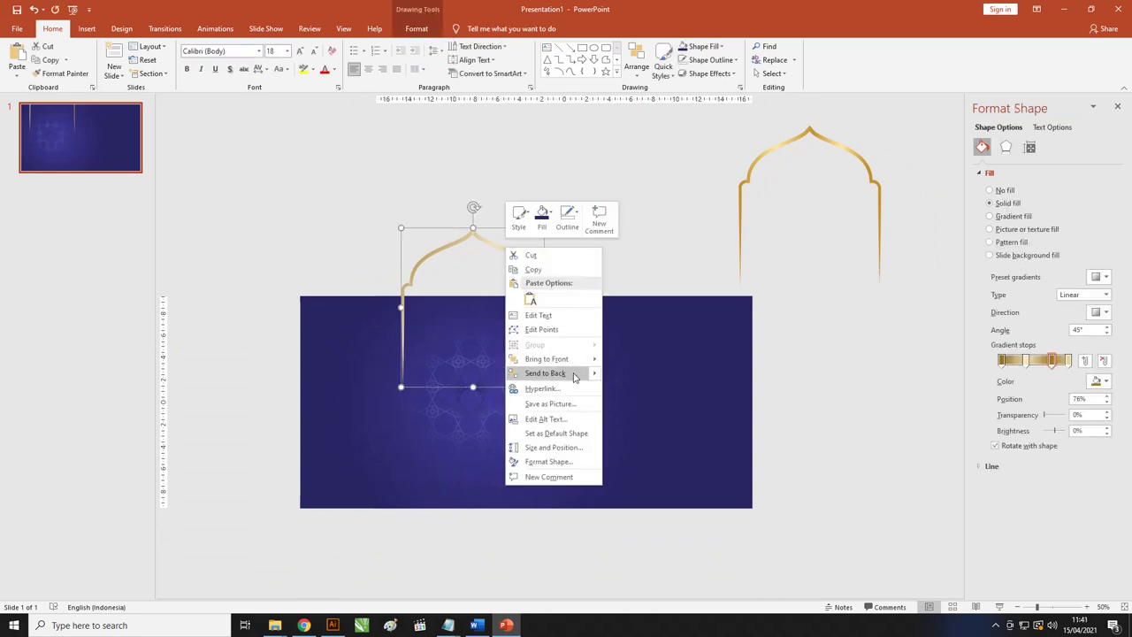
left_click(572, 373)
left_click(596, 242)
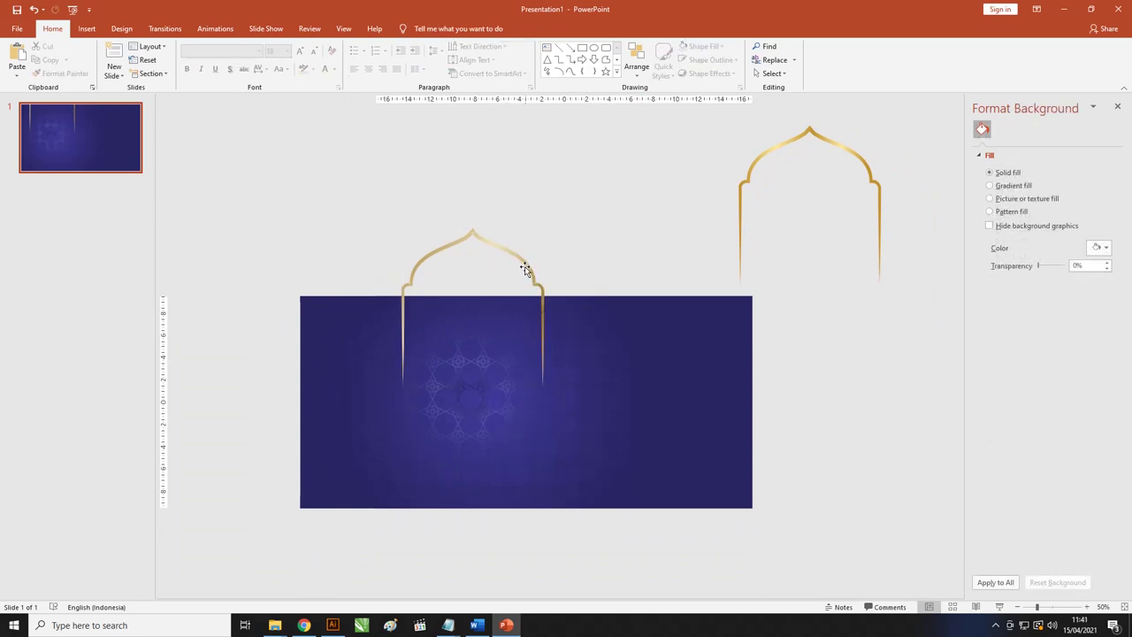
left_click_drag(524, 269, 456, 356)
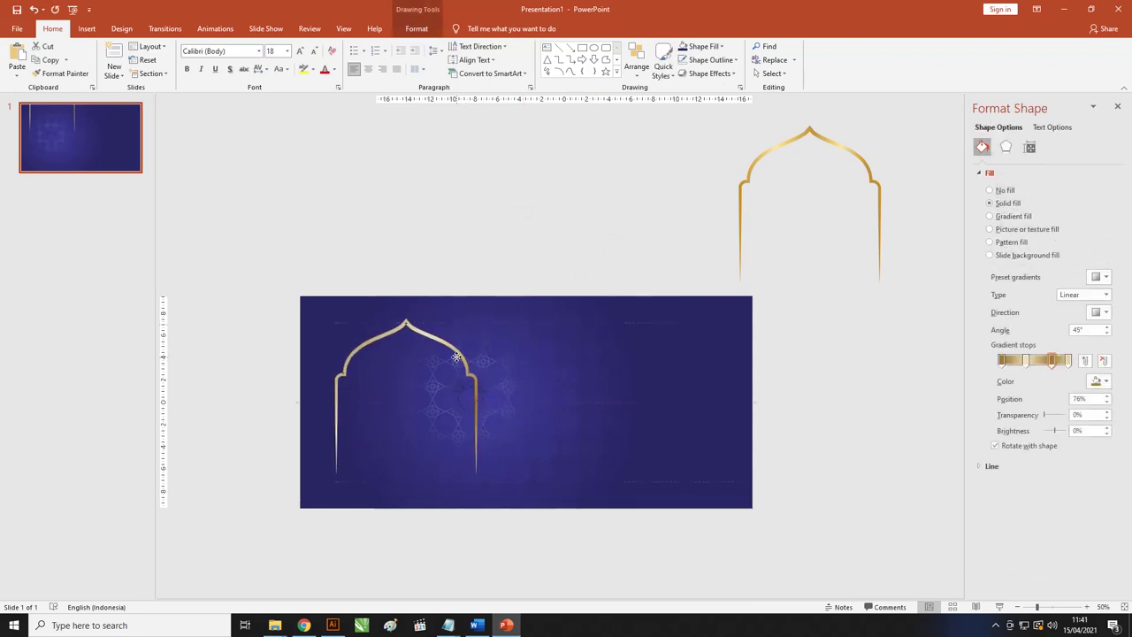
left_click_drag(456, 356, 457, 359)
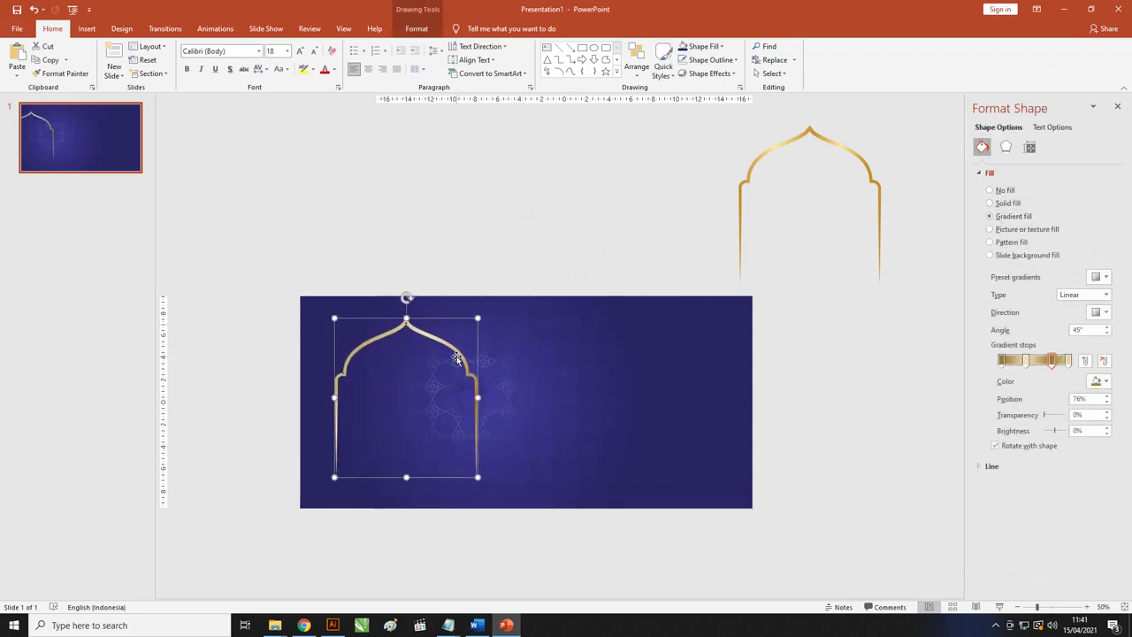
scroll(417, 387, "up", 5, "ctrl")
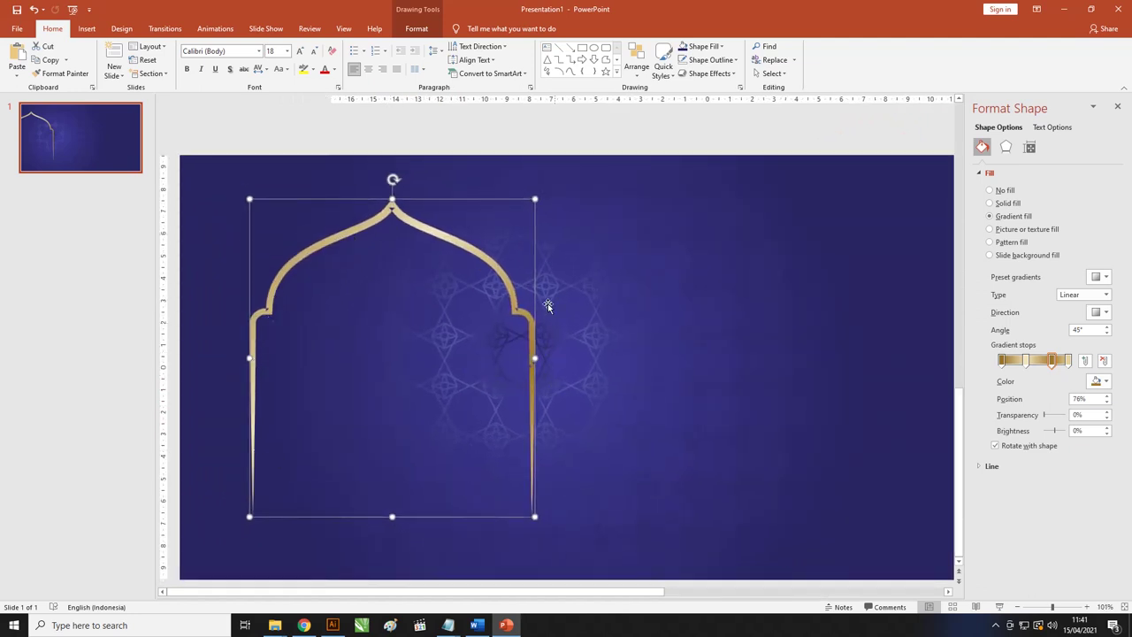
key("ctrl+z")
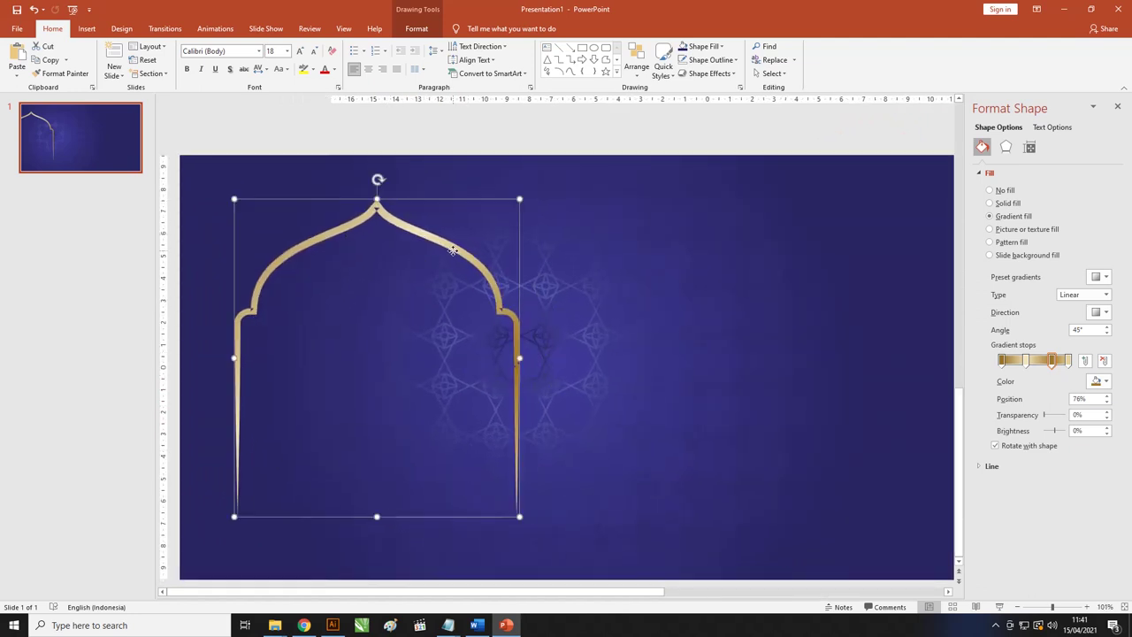
key("ctrl+y")
Draw a blue rectangle covering the arch's area, about 13,94 by 12,65 cm
left_click(87, 29)
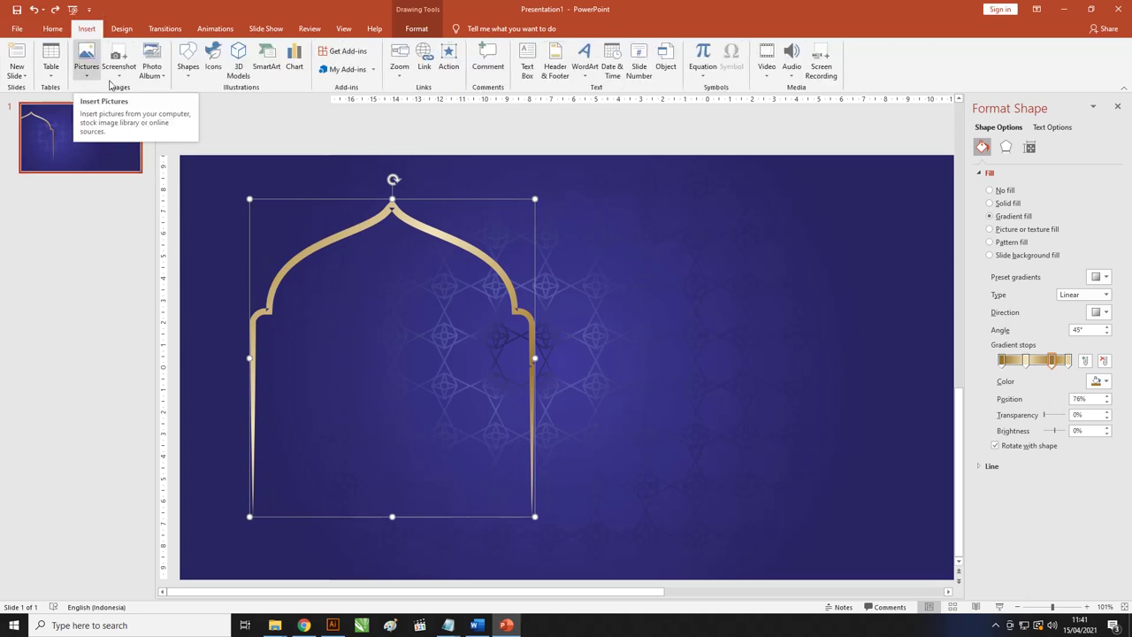
left_click(190, 82)
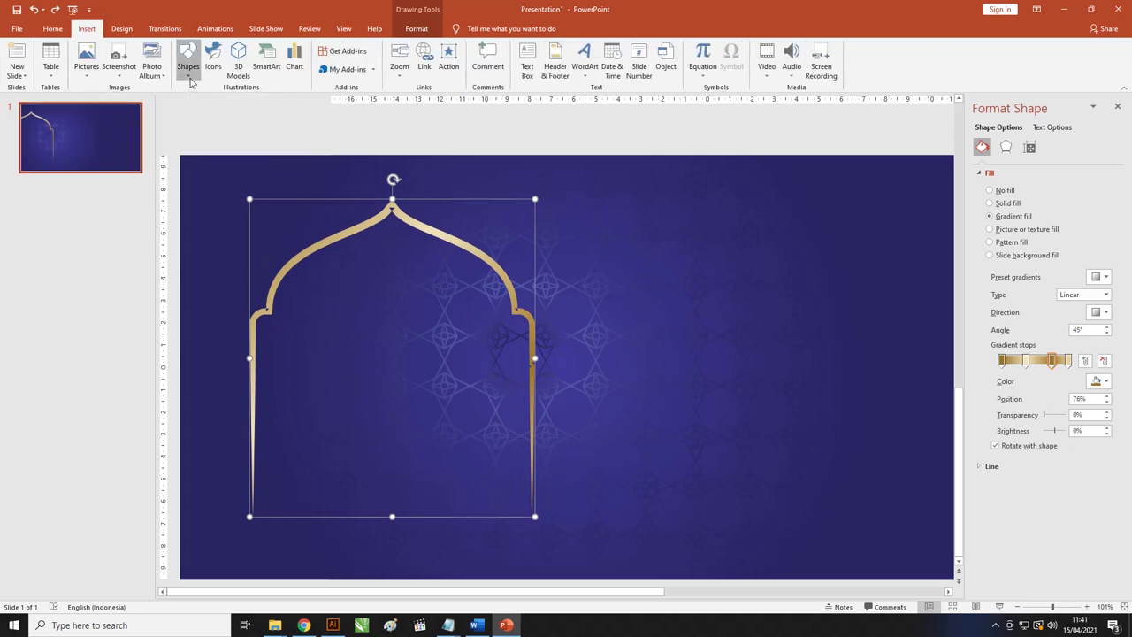
left_click(220, 107)
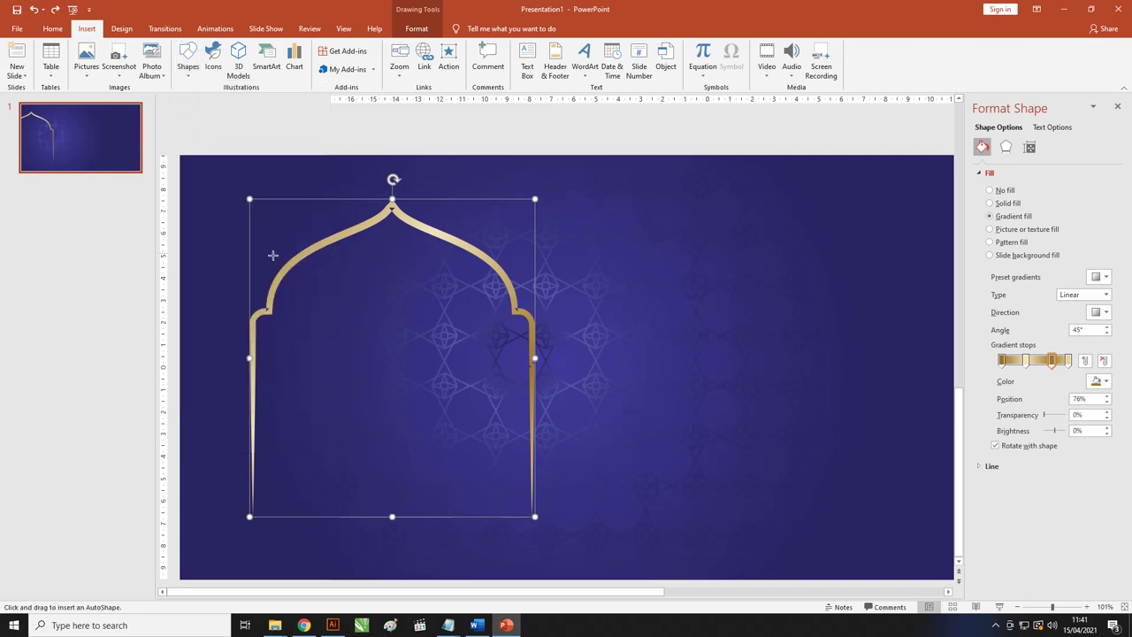
left_click_drag(251, 205, 531, 527)
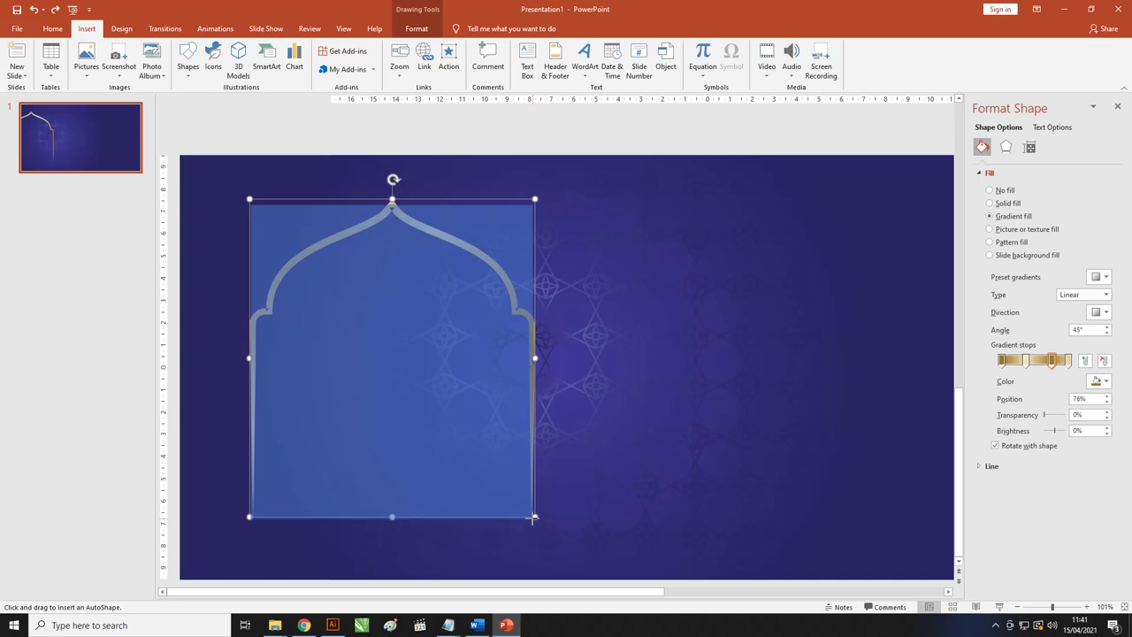
left_click_drag(532, 528, 532, 515)
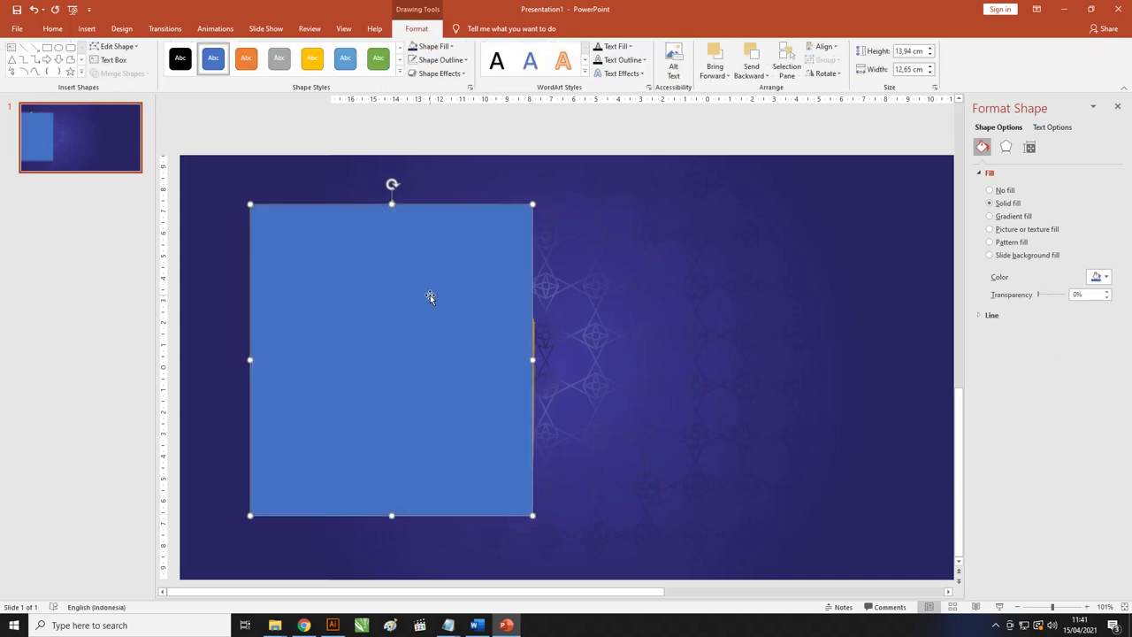
left_click_drag(512, 317, 471, 316)
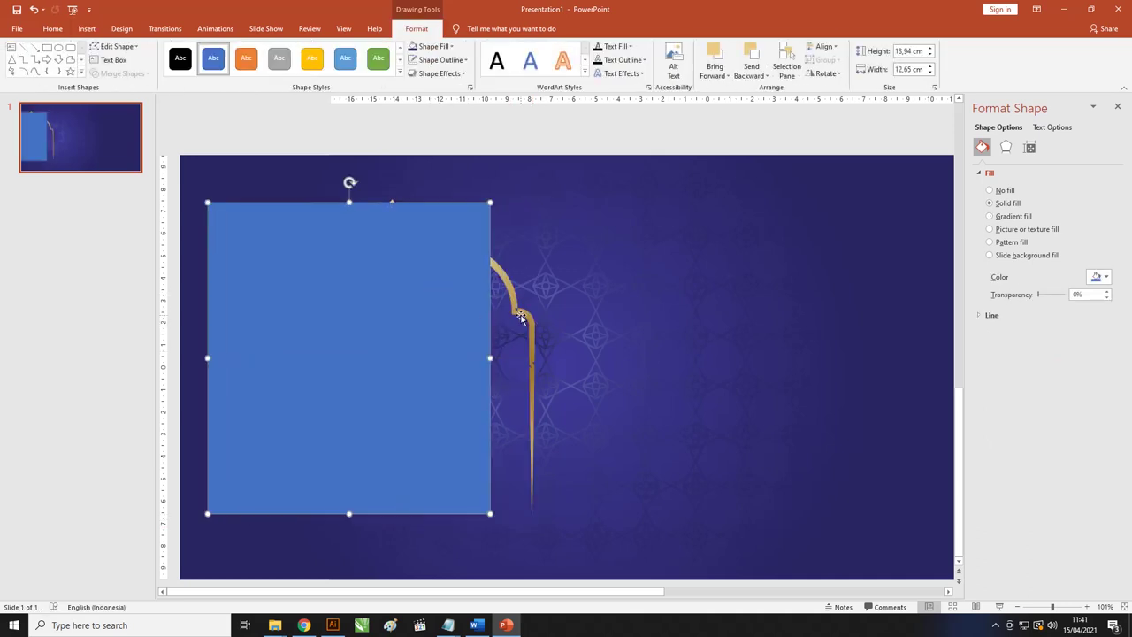
Bring the gold arch in front of the rectangle and realign the rectangle behind it
left_click(521, 311)
left_click(520, 310)
right_click(520, 309)
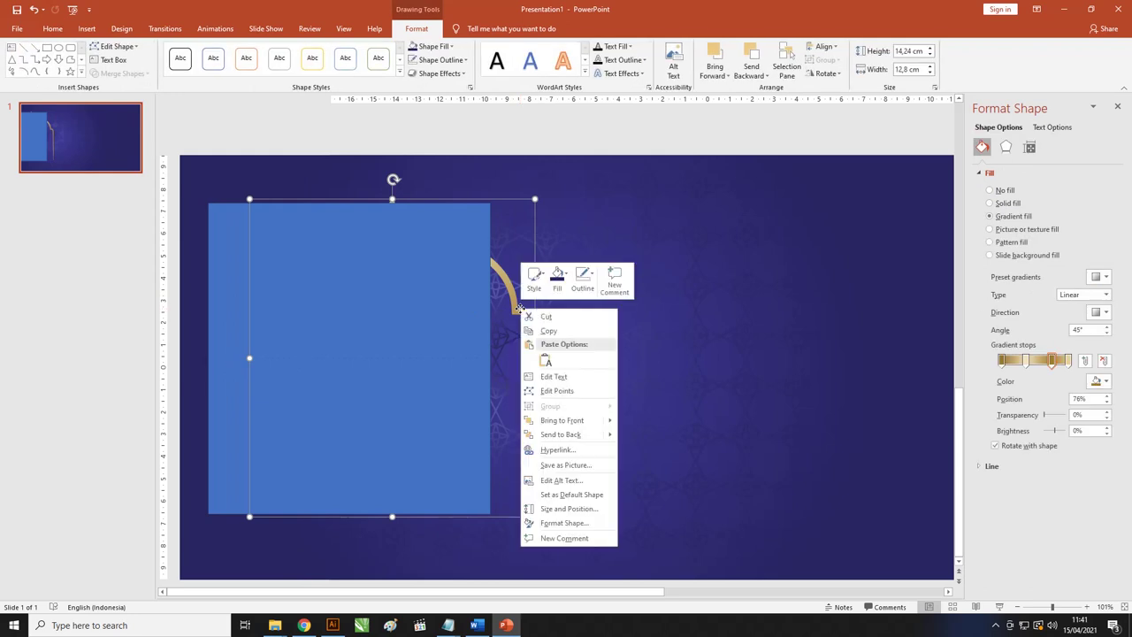
left_click(580, 425)
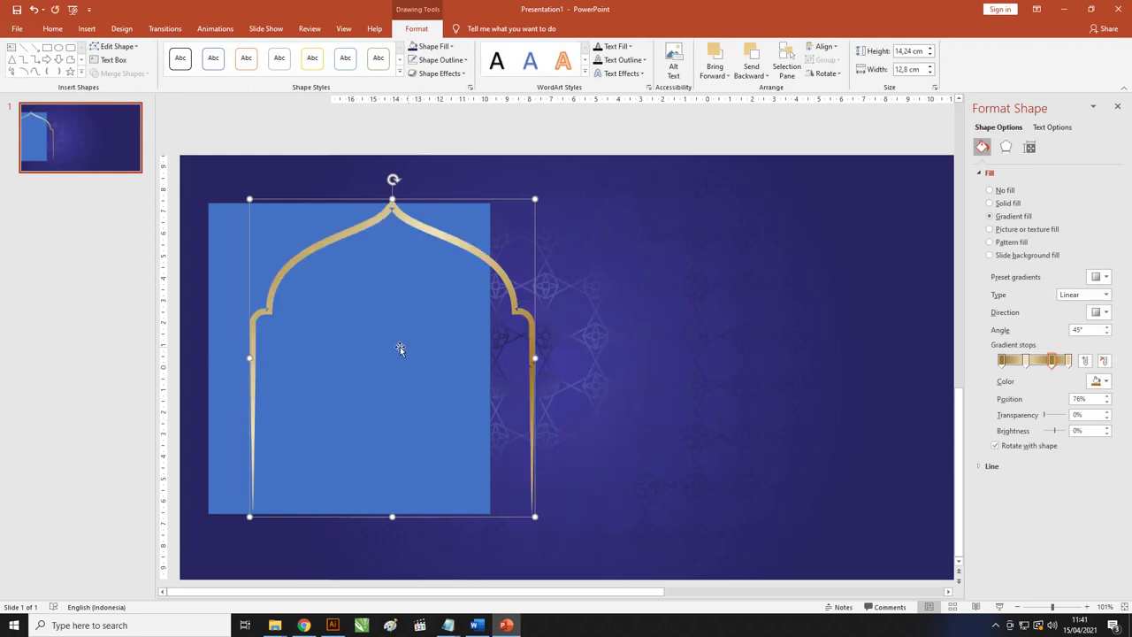
left_click_drag(228, 265, 266, 263)
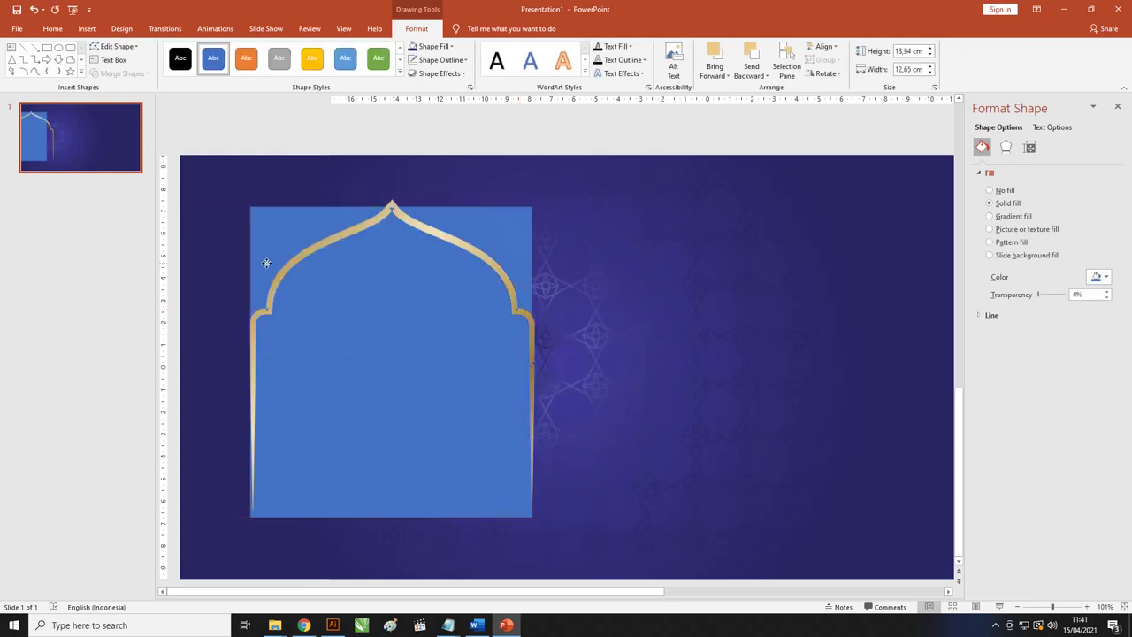
scroll(495, 484, "up", 2, "ctrl")
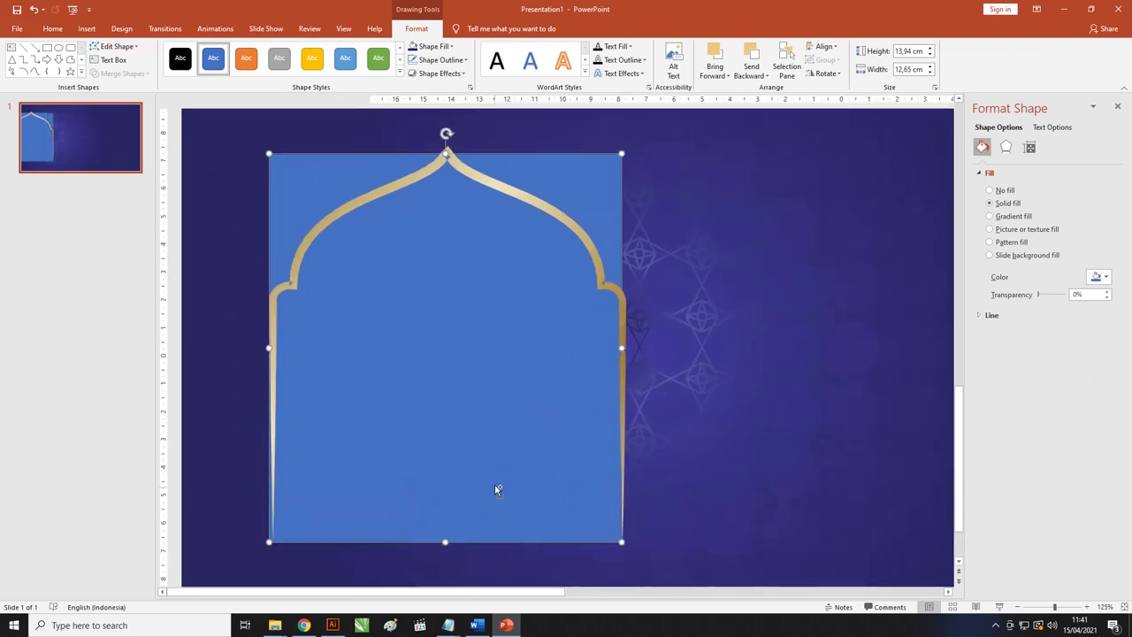
scroll(462, 177, "up", 1, "ctrl")
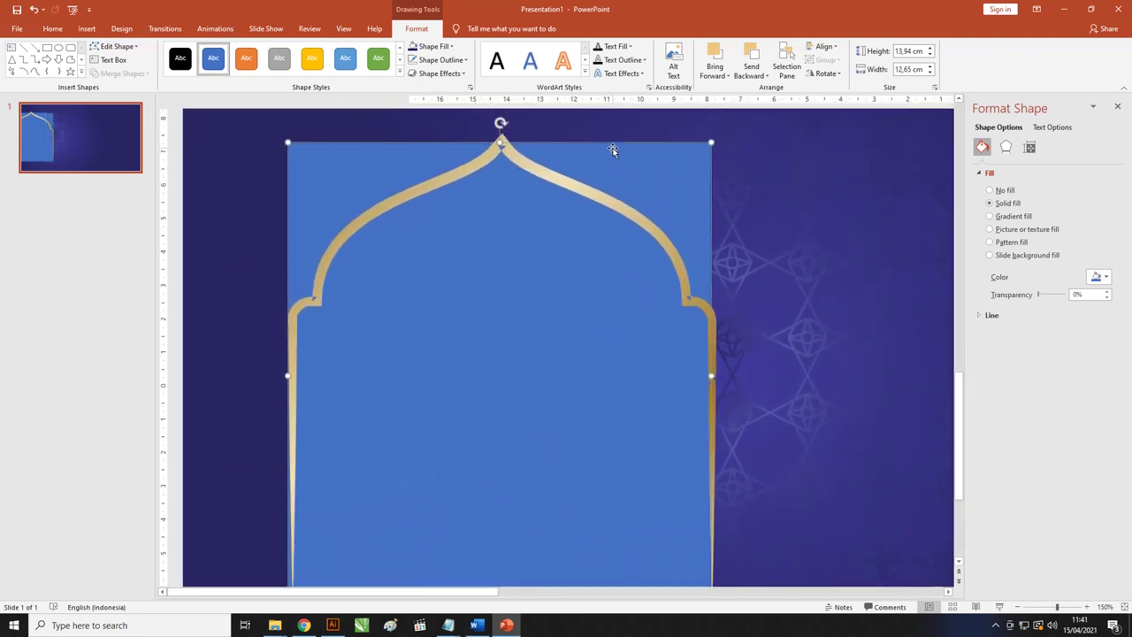
scroll(610, 152, "up", 1)
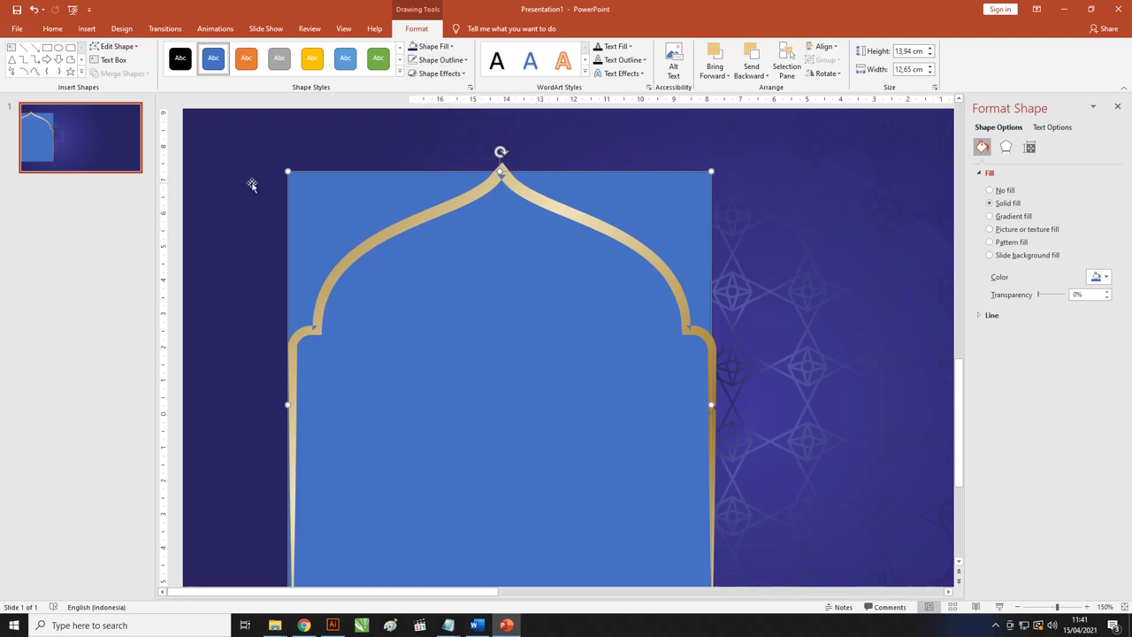
left_click(122, 49)
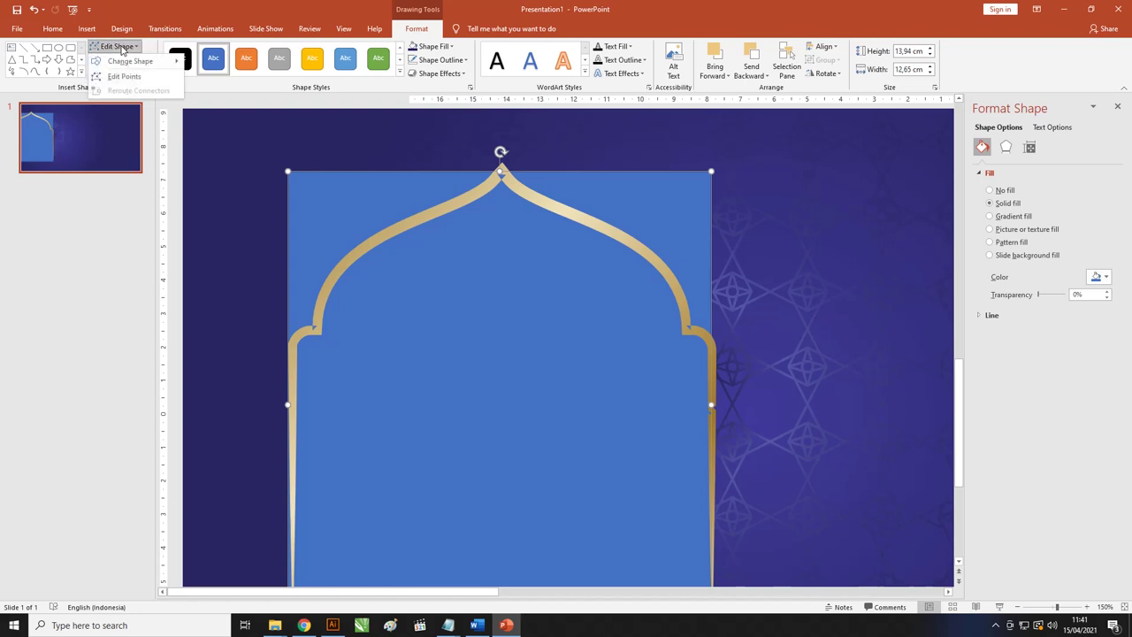
Edit the rectangle's points, adding a point and pulling the top-right corner to the arch's shoulder
left_click(126, 79)
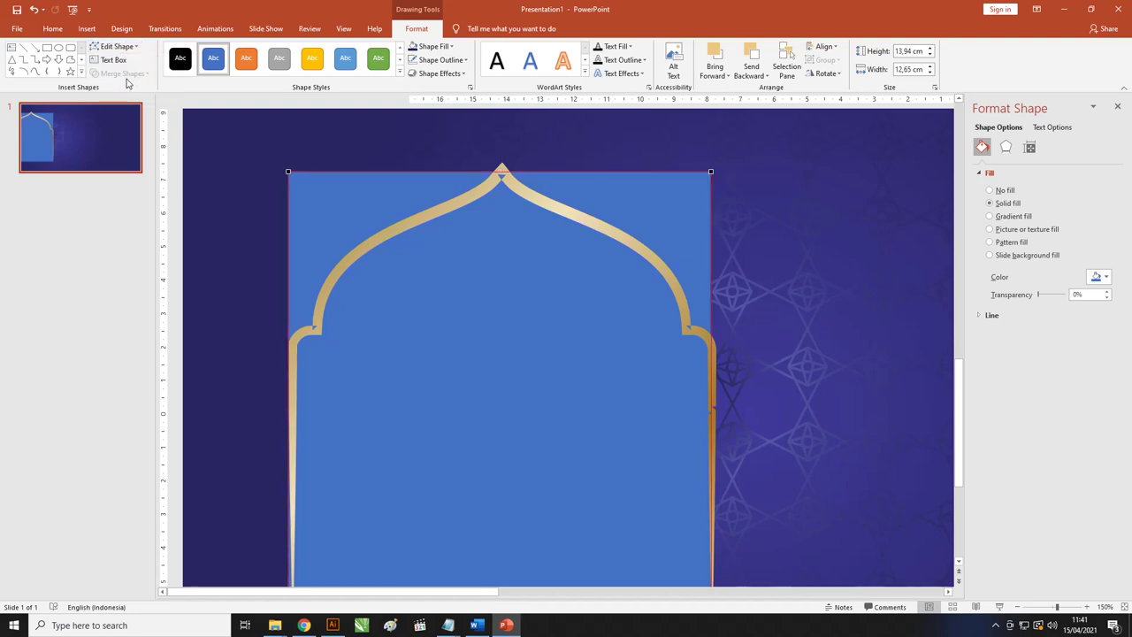
right_click(502, 171)
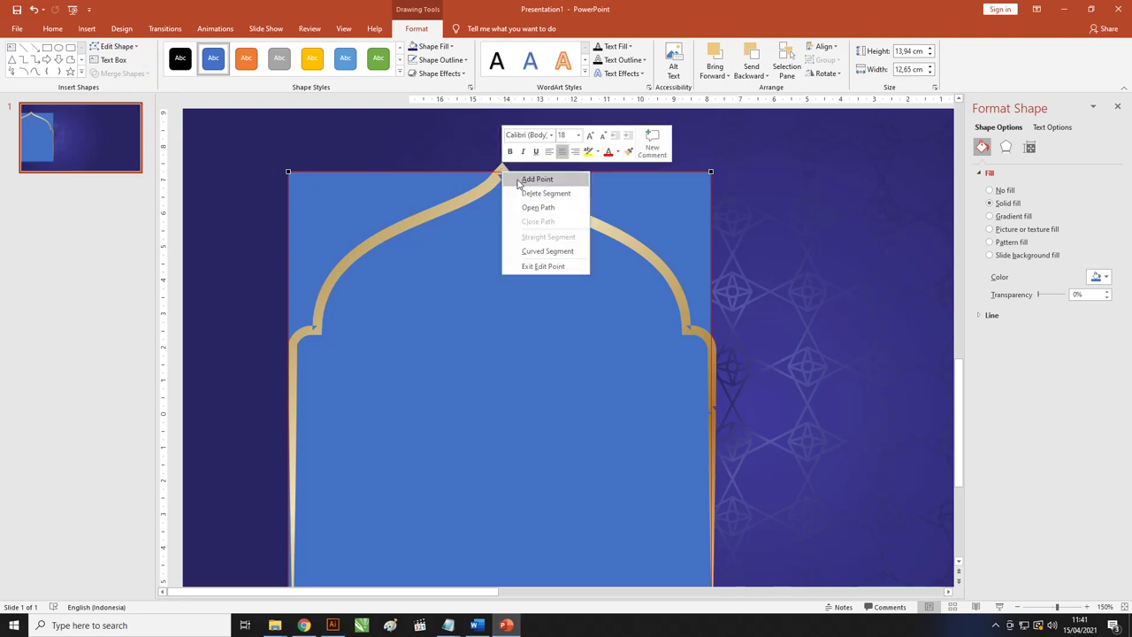
left_click(530, 179)
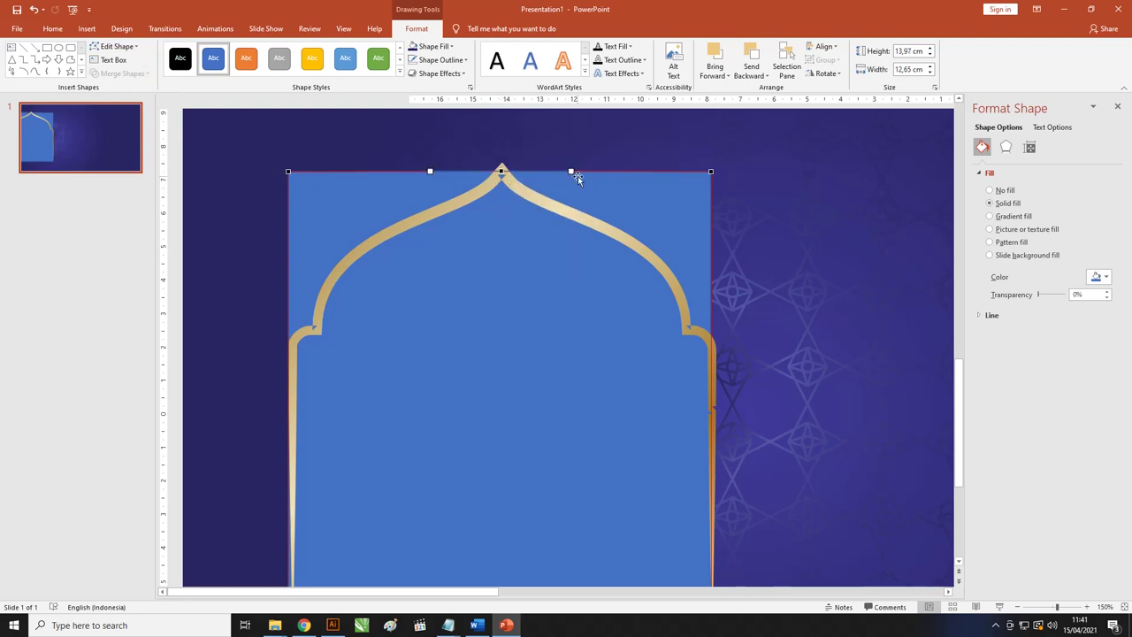
left_click_drag(571, 173, 575, 256)
left_click(711, 172)
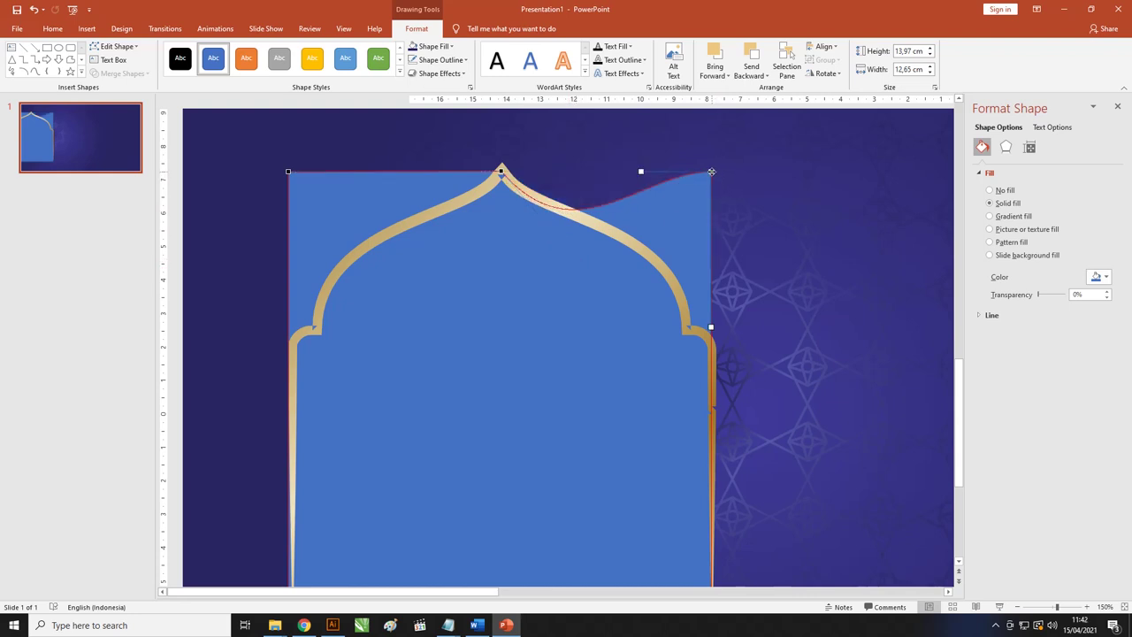
mouse_move(712, 171)
left_mouse_down()
mouse_move(649, 341)
mouse_move(594, 164)
left_mouse_up()
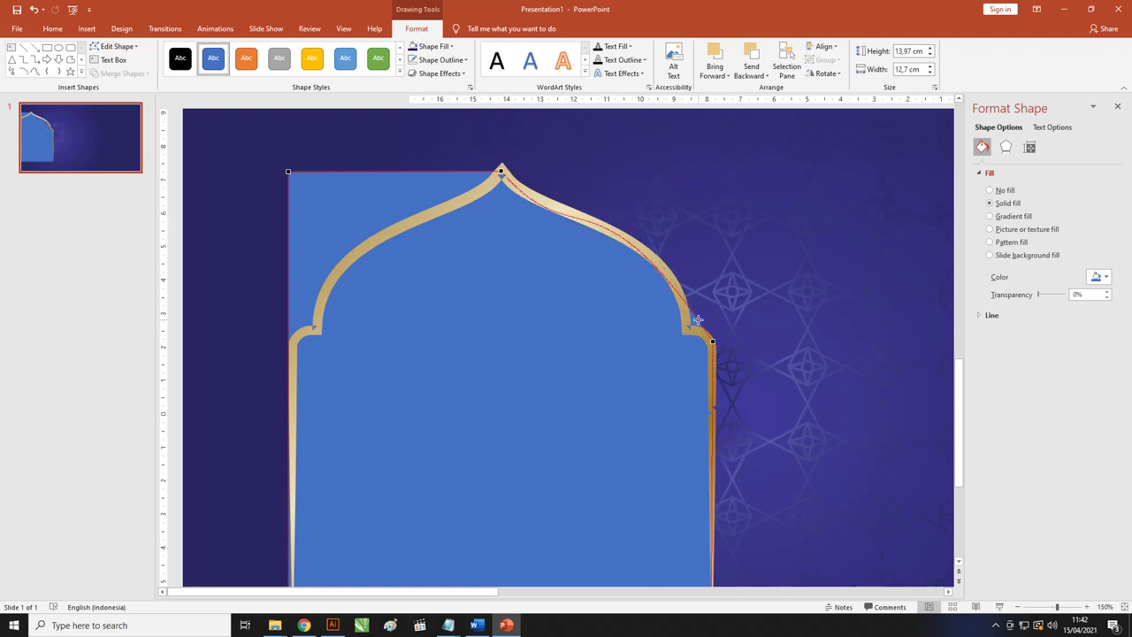
Add a point on the right edge and bend the curve to follow the gold arch's right side
right_click(698, 319)
left_click(712, 327)
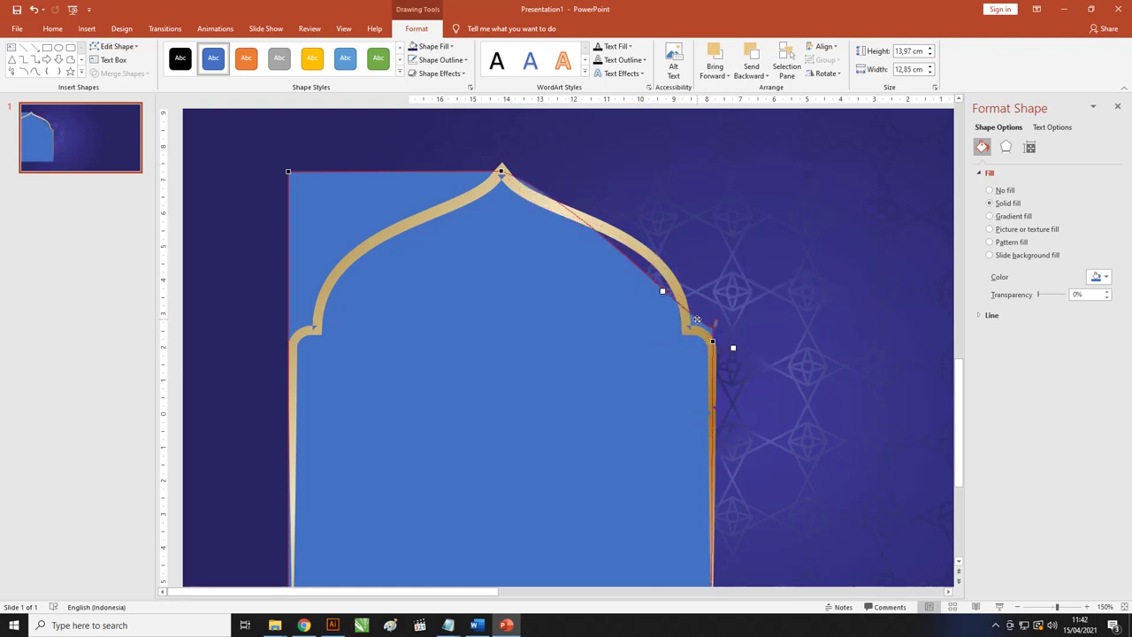
left_click_drag(697, 320, 687, 329)
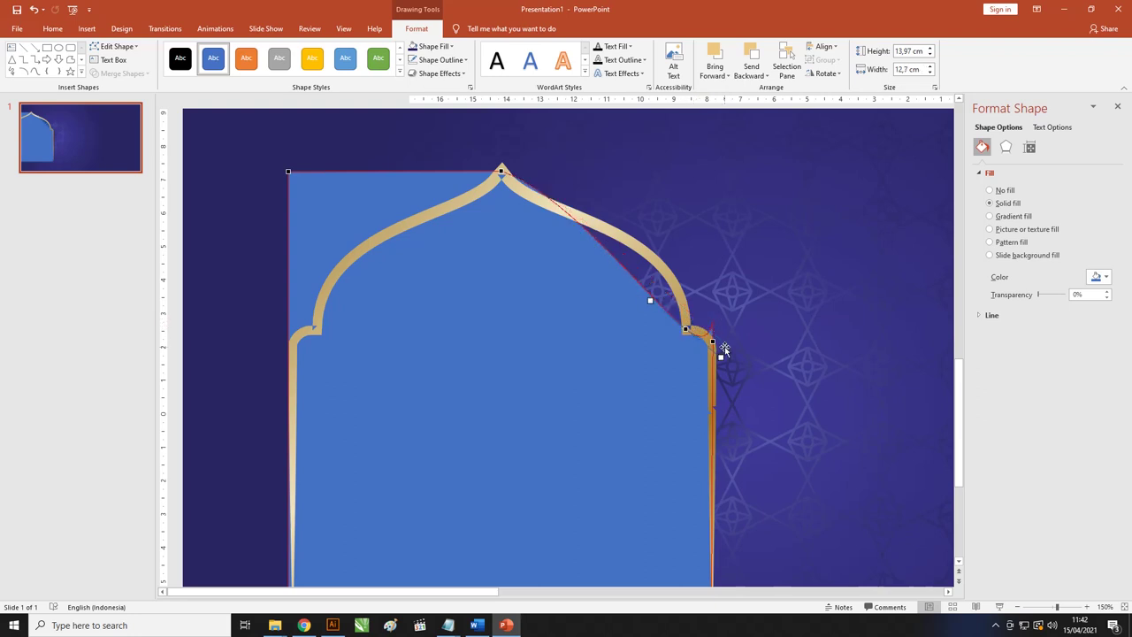
left_click_drag(651, 301, 681, 237)
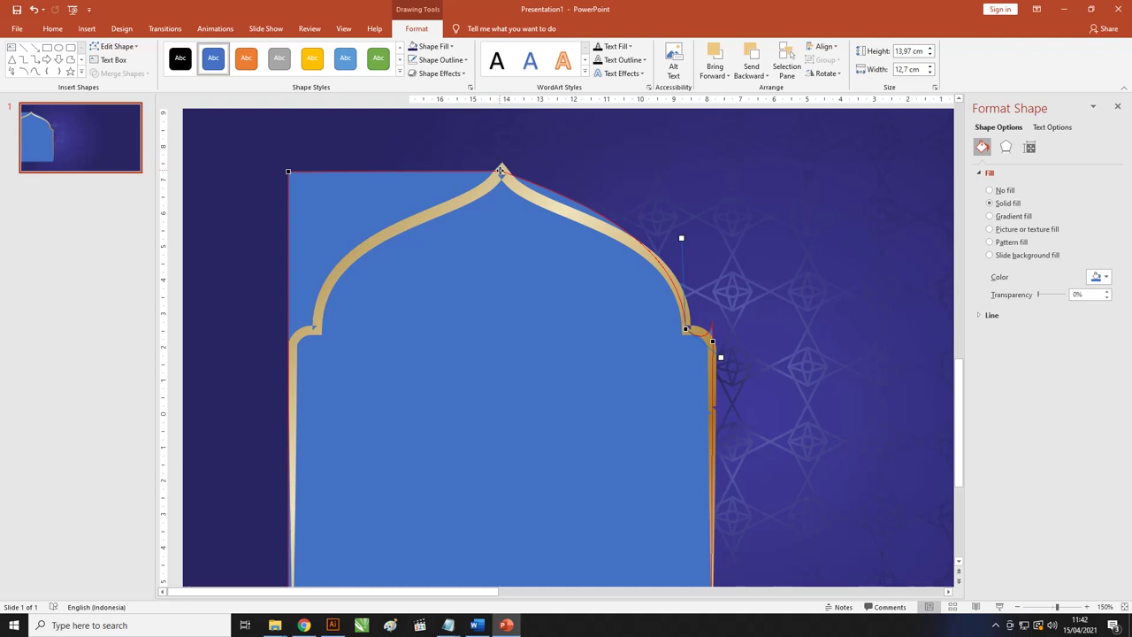
left_click(502, 171)
left_click_drag(588, 200, 551, 219)
left_click(713, 341)
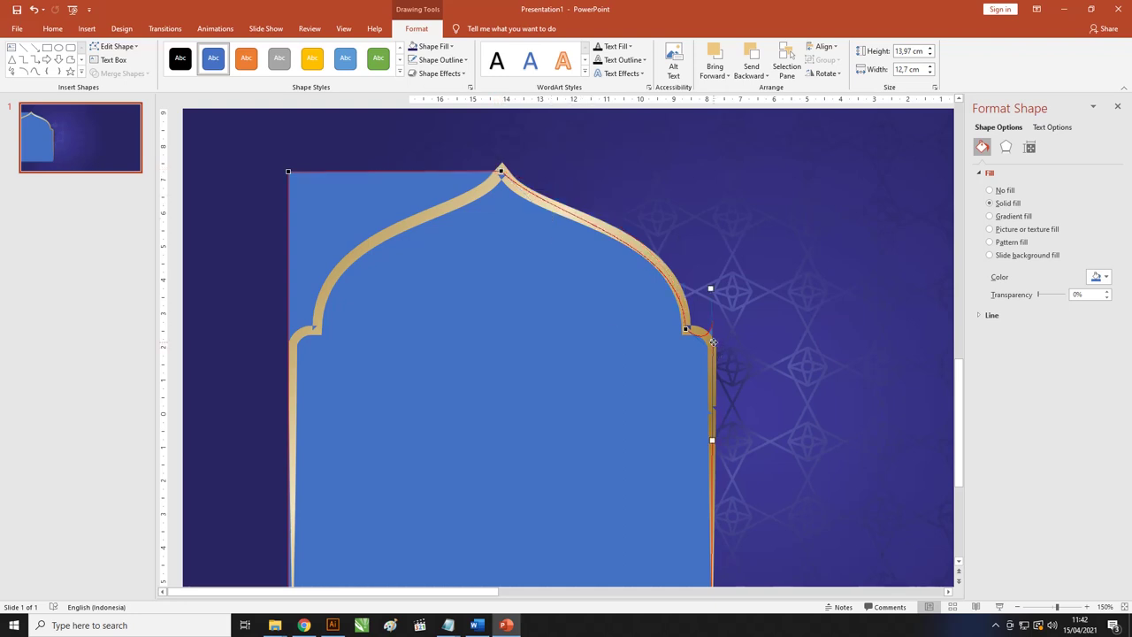
left_click_drag(712, 287, 714, 330)
left_click(687, 329)
left_click_drag(723, 356, 694, 328)
Finish point editing, leaving the blue shape at 13,97 by 12,7 cm
left_click(289, 172)
left_click(288, 316)
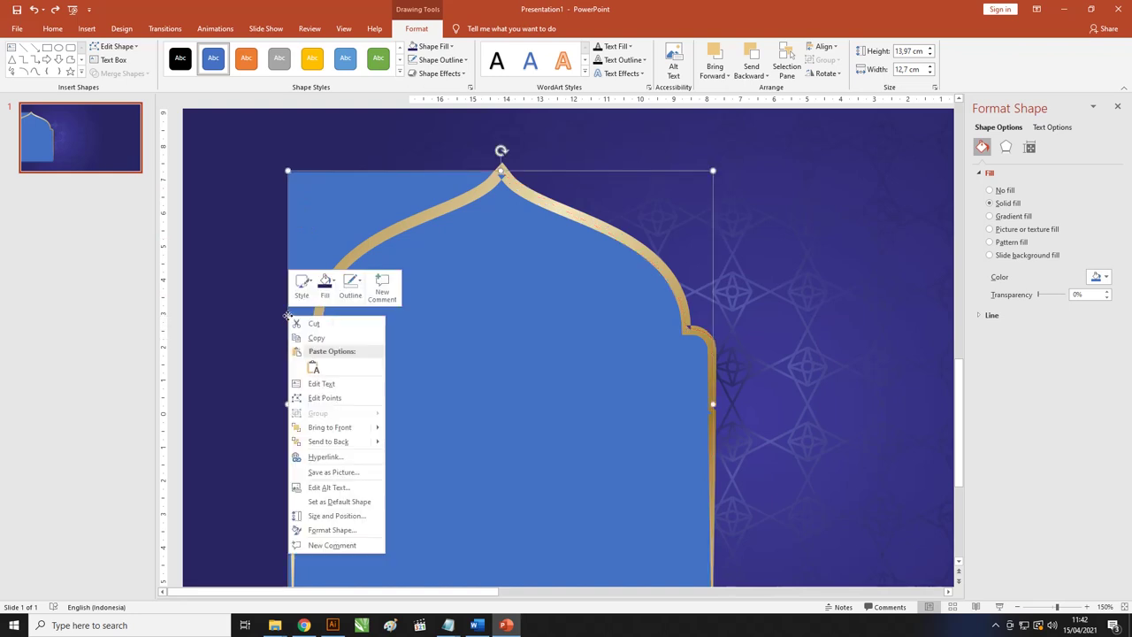
right_click(287, 316)
key("Escape")
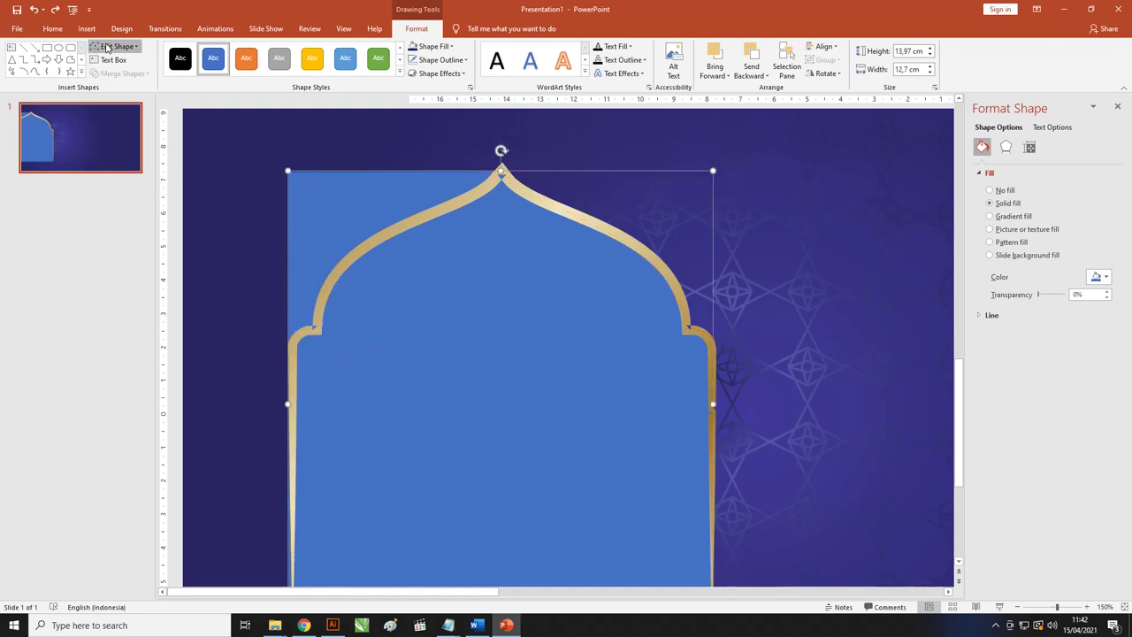
Add a point on the blue shape's left edge and pull it up along the arch curve
left_click(115, 46)
left_click(123, 76)
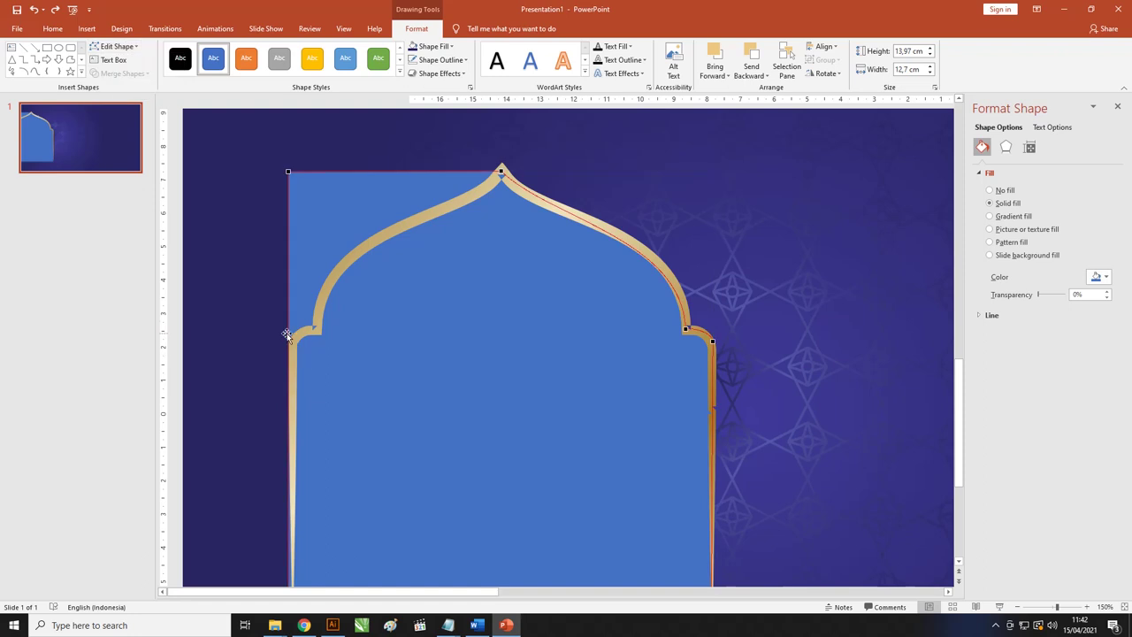
right_click(287, 334)
key("Escape")
key("Escape")
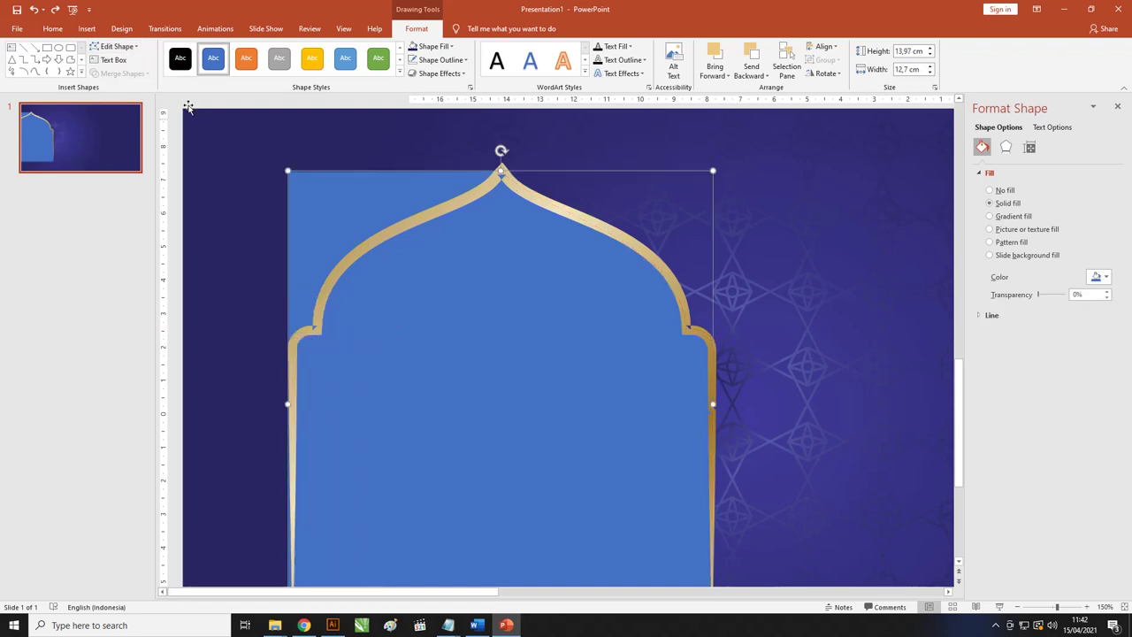
left_click(115, 46)
left_click(124, 76)
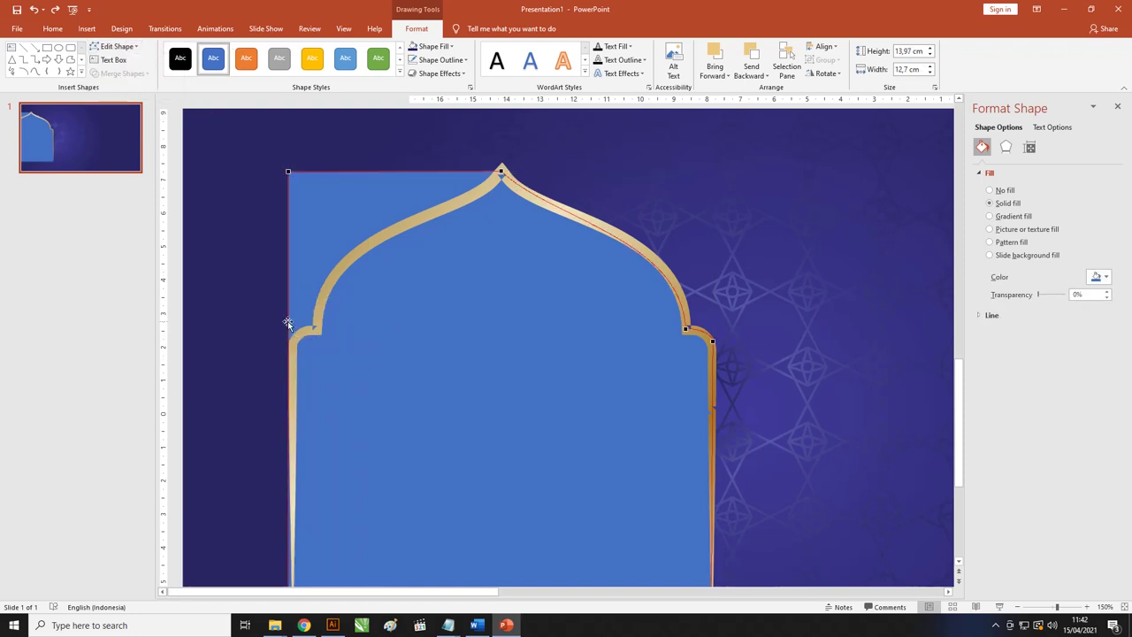
right_click(288, 321)
left_click(302, 328)
left_click_drag(288, 271, 495, 200)
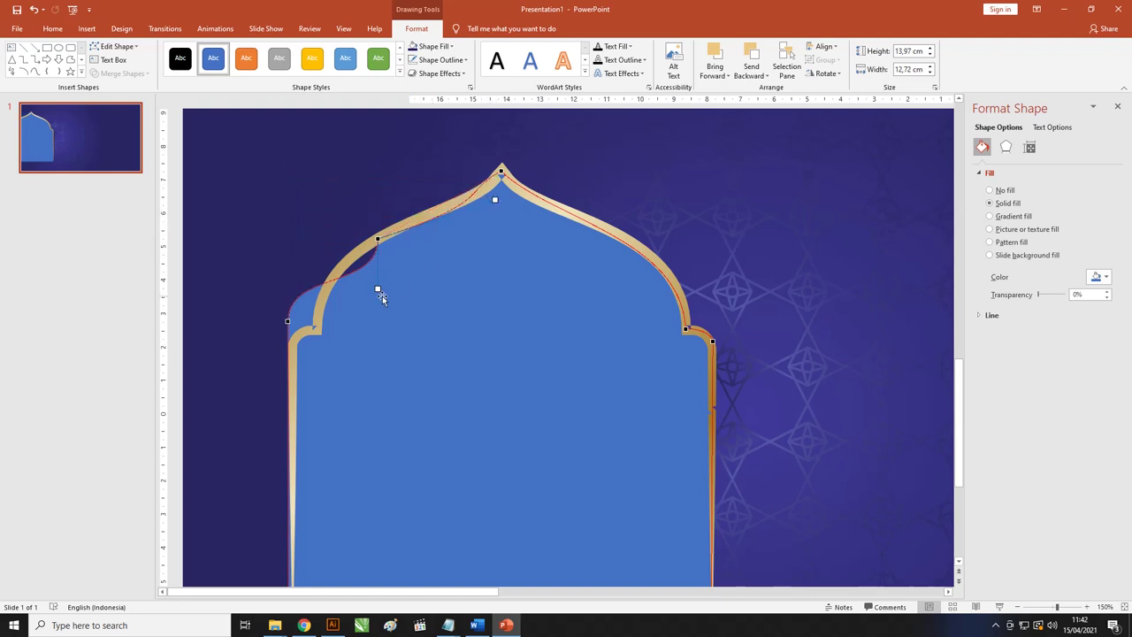
left_click_drag(378, 288, 337, 265)
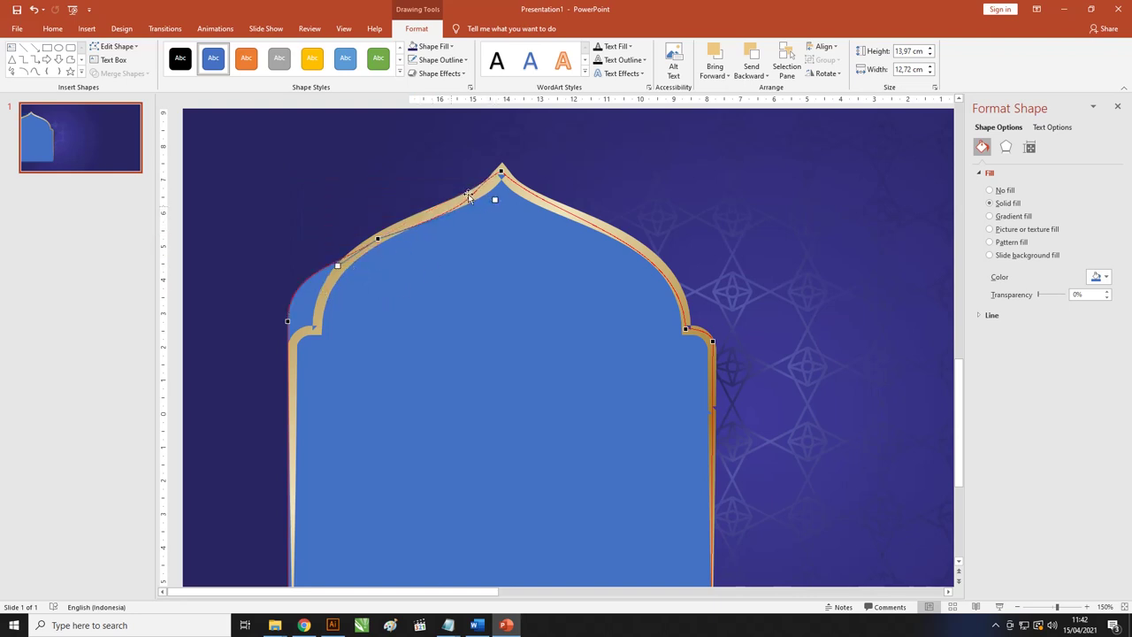
Add another left-shoulder point, smooth away the spike, and match the shoulder curve to the arch
right_click(296, 291)
left_click(306, 300)
left_click_drag(303, 305, 317, 330)
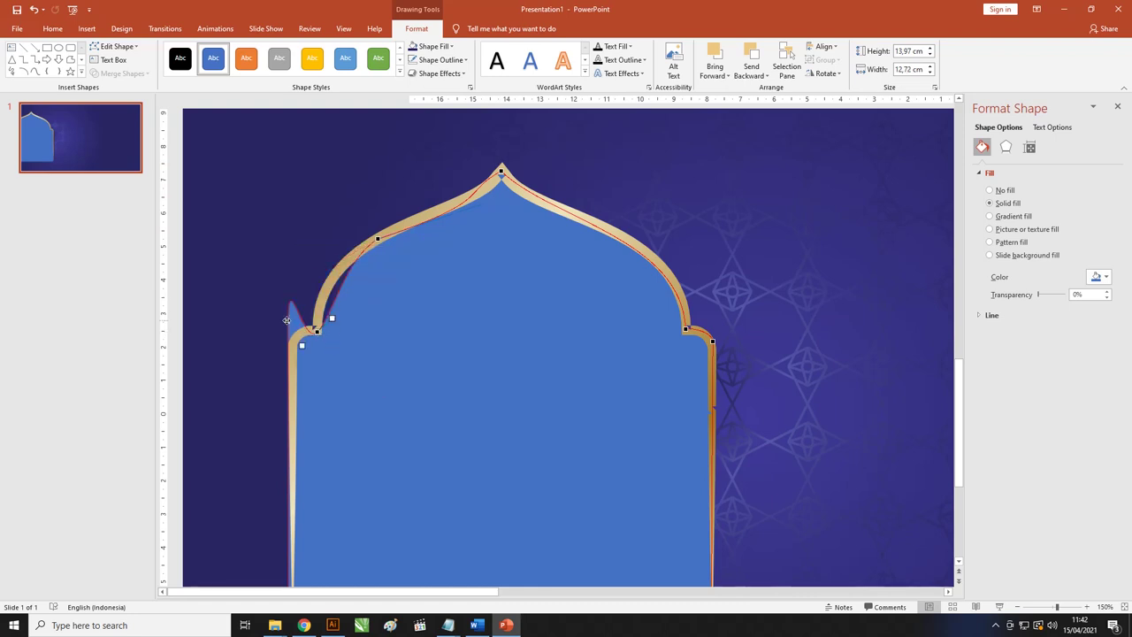
left_click(286, 320)
left_click_drag(288, 260, 295, 337)
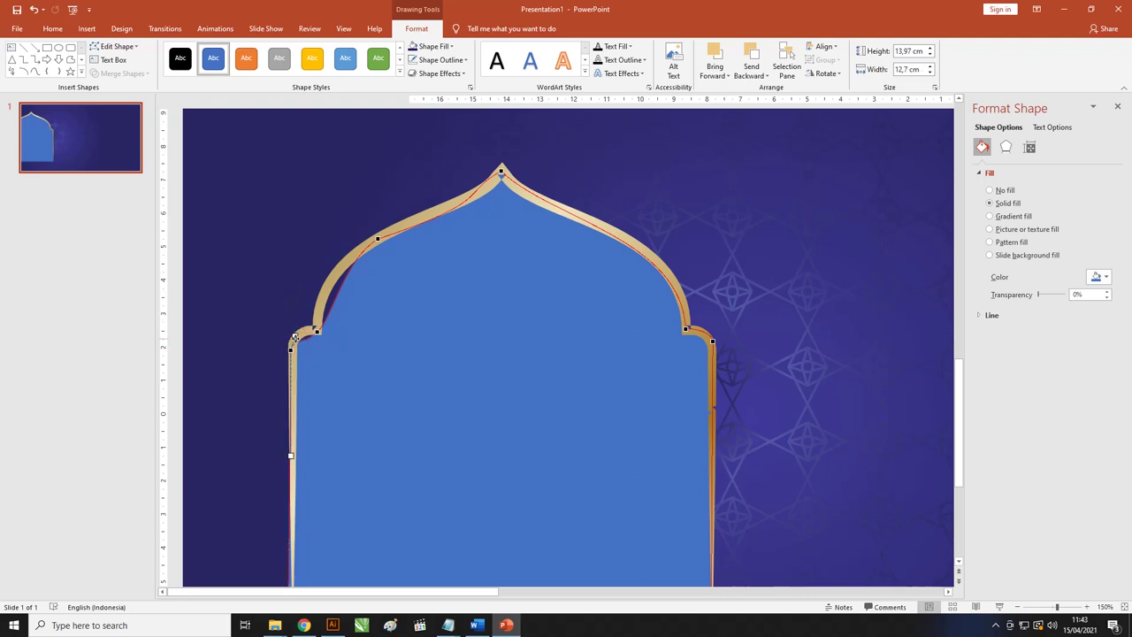
left_click(317, 333)
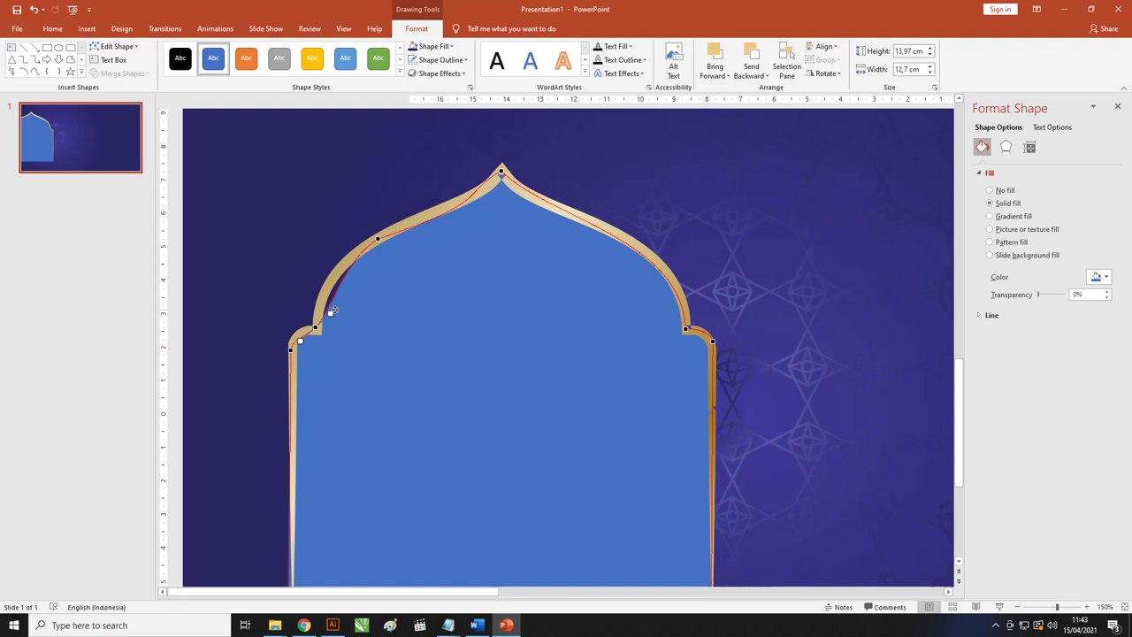
left_click_drag(331, 313, 323, 290)
scroll(315, 279, "down", 5)
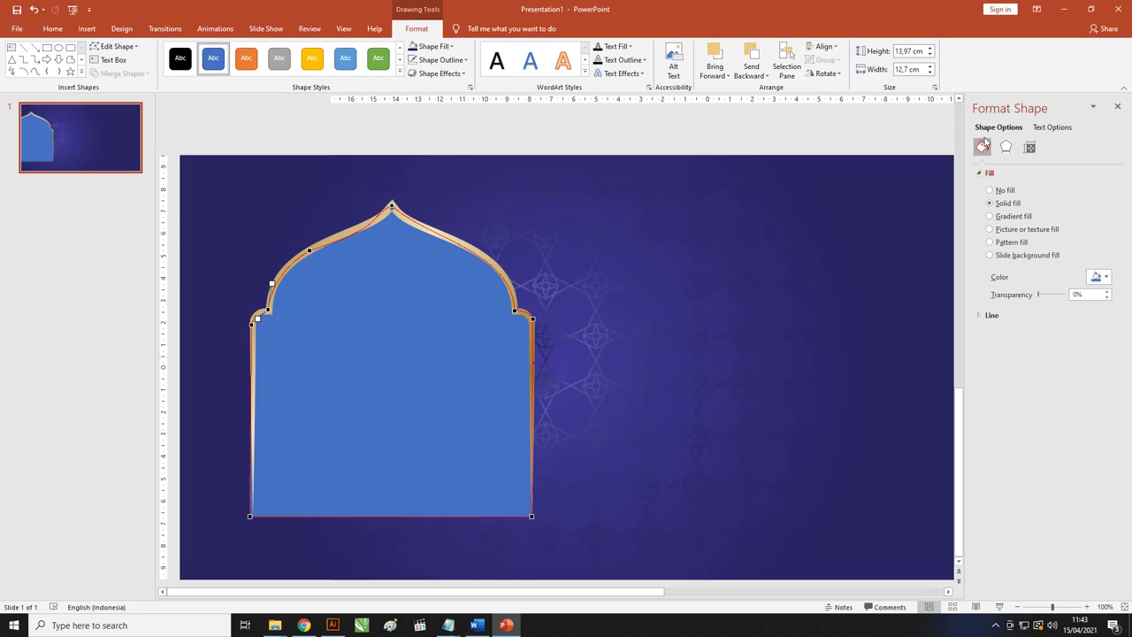
Give the shape a radial gradient fill with a lighter blue outer stop at 100%
left_click(996, 217)
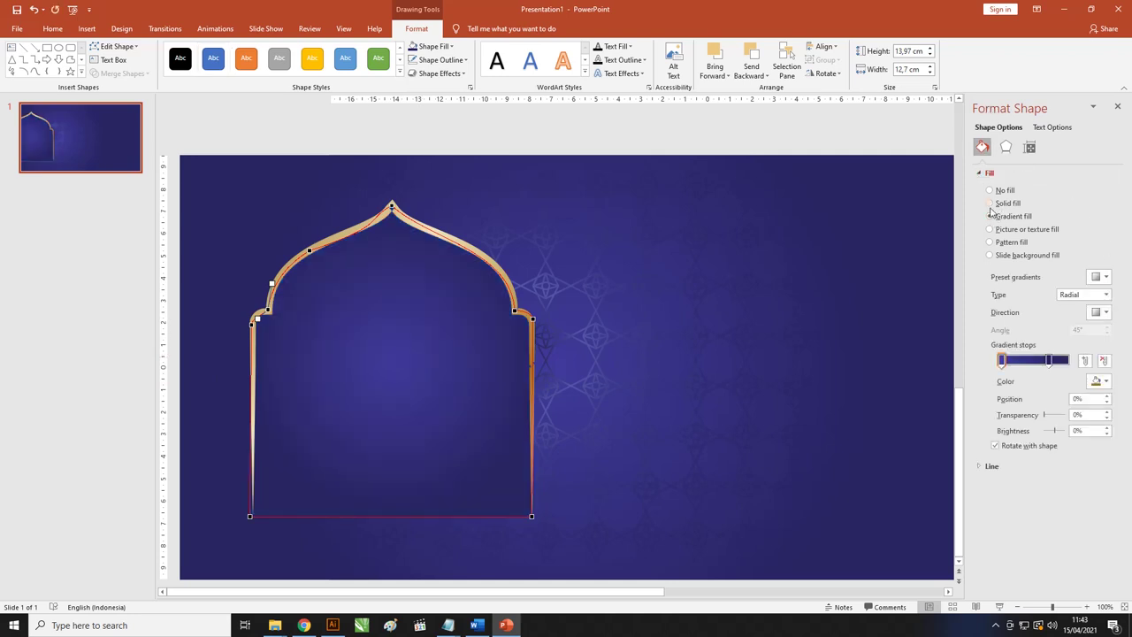
left_click(1050, 363)
left_click(1106, 382)
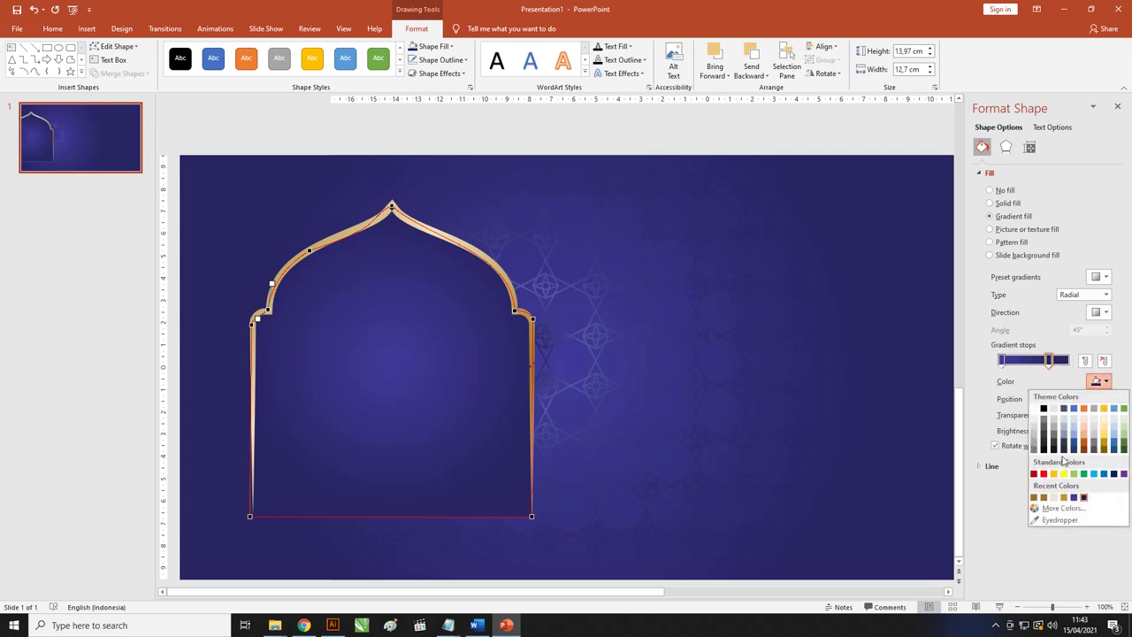
left_click(1064, 508)
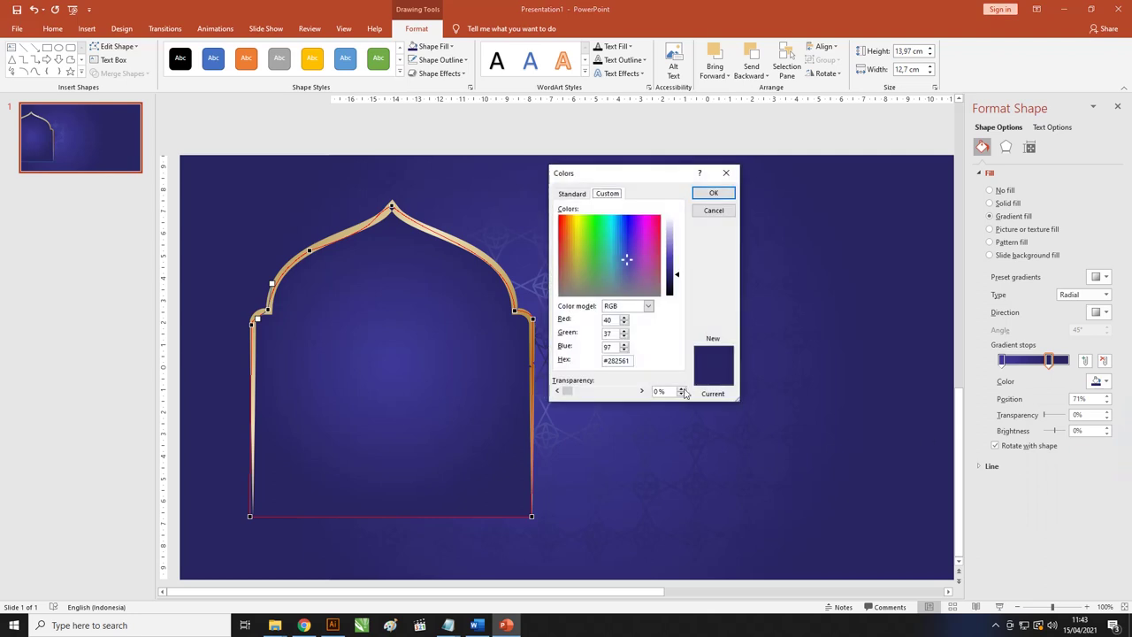
double_click(618, 360)
type("#5C6EA7")
left_click(712, 194)
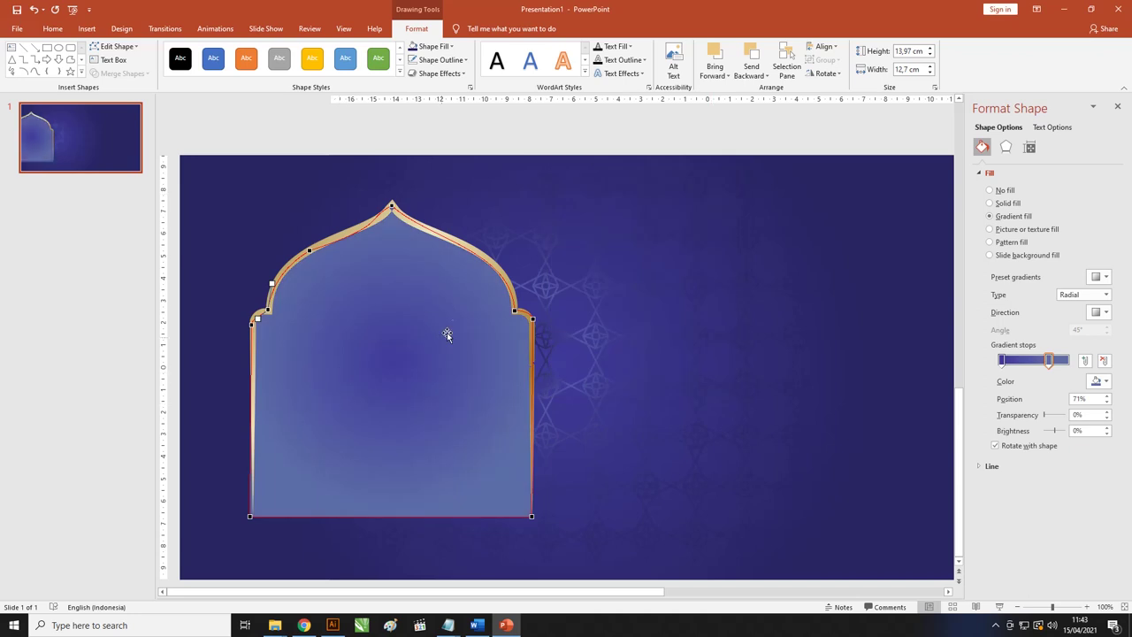
left_click_drag(1048, 360, 1068, 360)
left_click(1003, 361)
left_click(1105, 382)
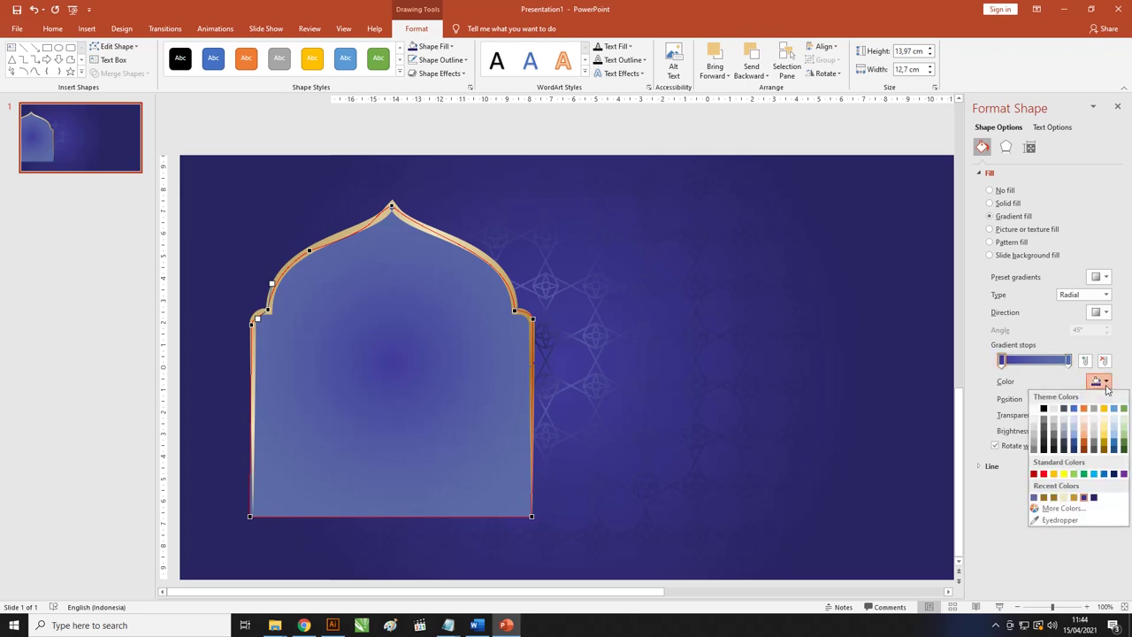
Set the starting gradient stop to peach #FBC9BE and move the blue stop inward
left_click(1060, 509)
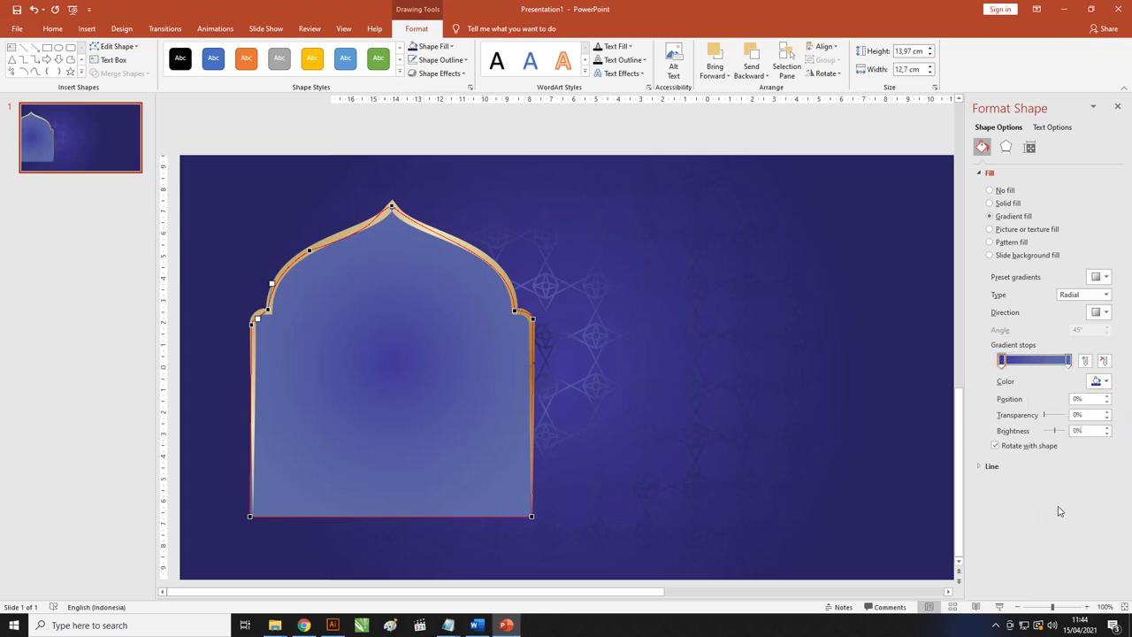
double_click(621, 361)
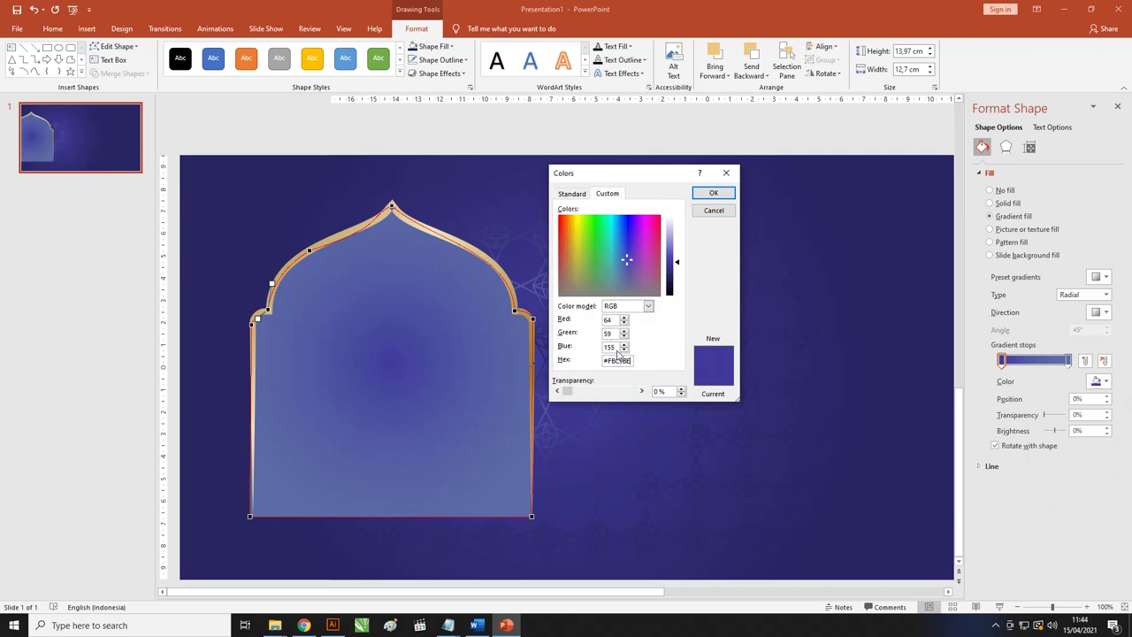
left_click(614, 347)
left_click_drag(672, 175, 658, 180)
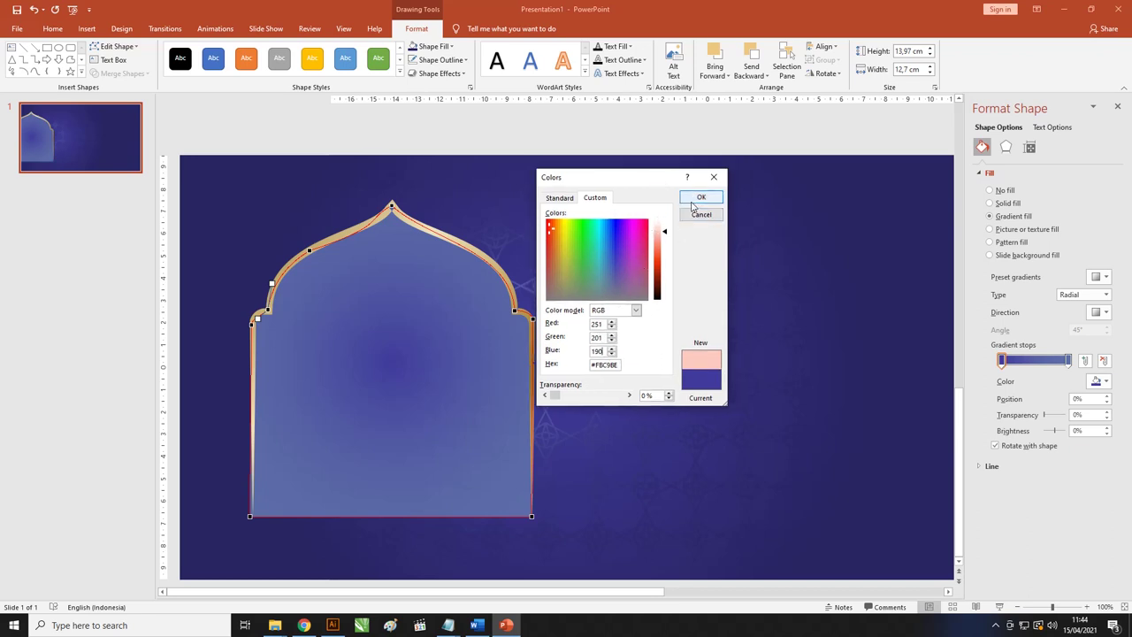
left_click(695, 198)
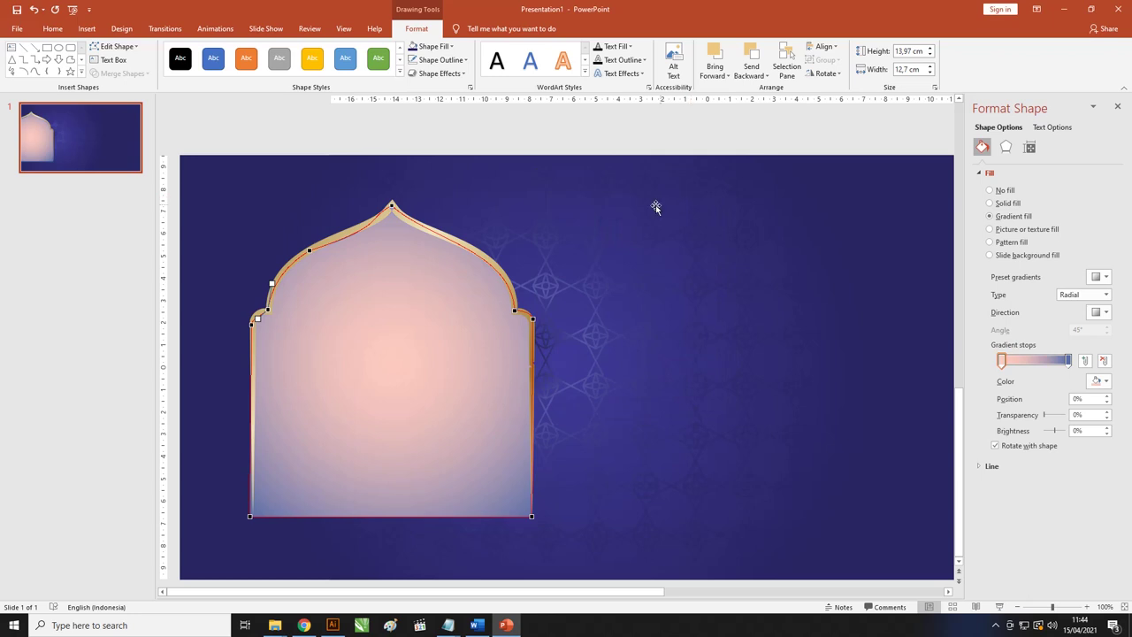
left_click_drag(1067, 363, 1035, 372)
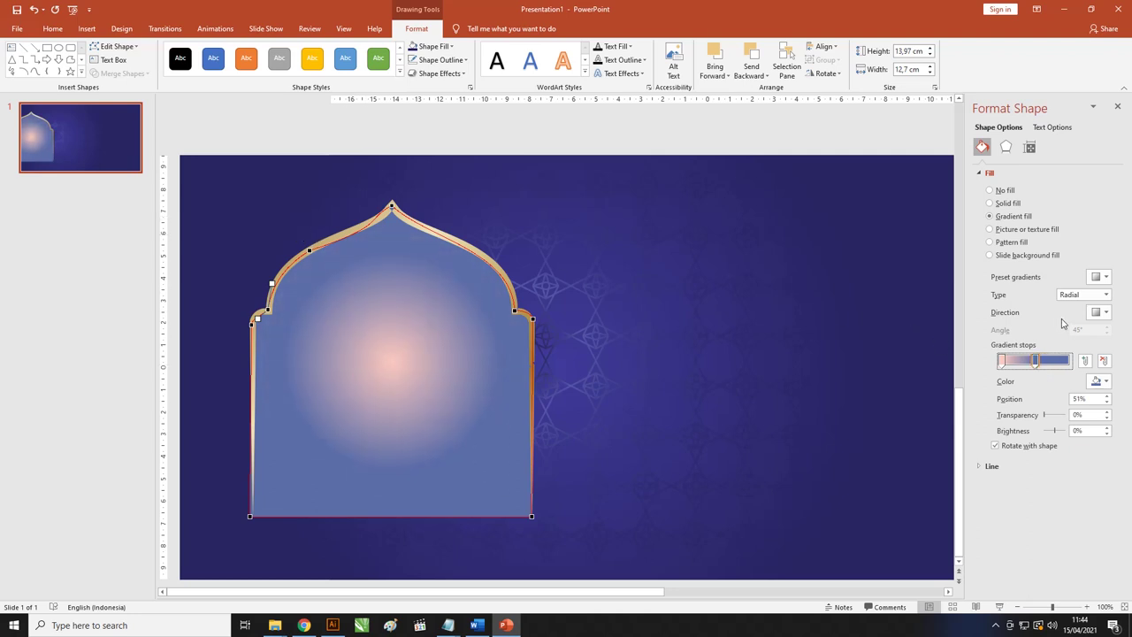
Make the radial glow spread from the top-left corner, with the middle stop at 71%
left_click(1104, 314)
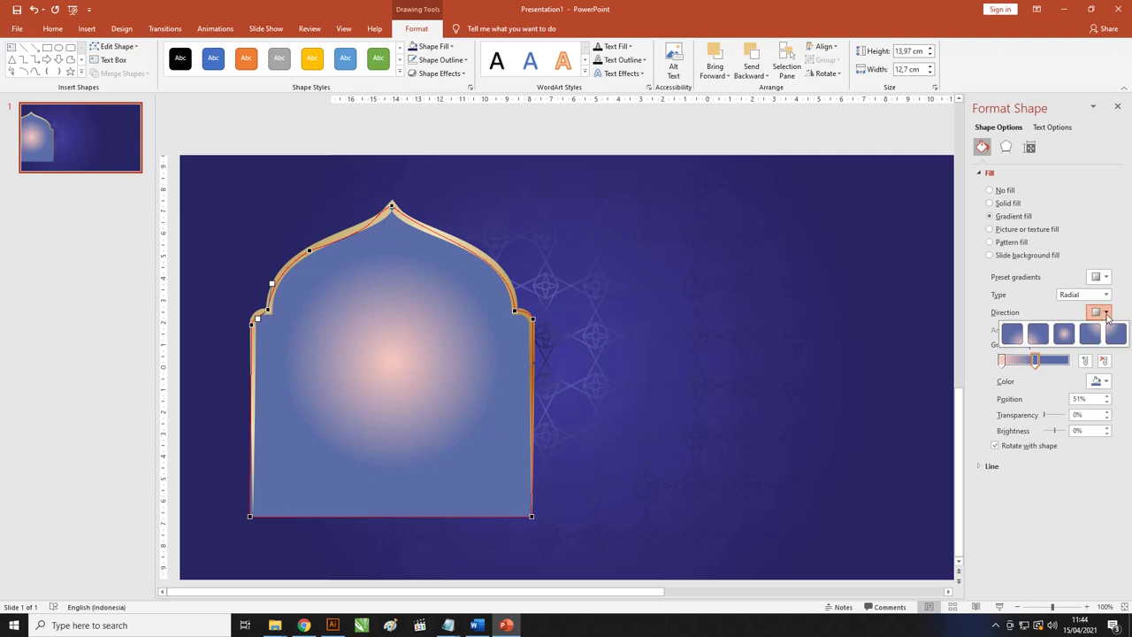
left_click(1111, 334)
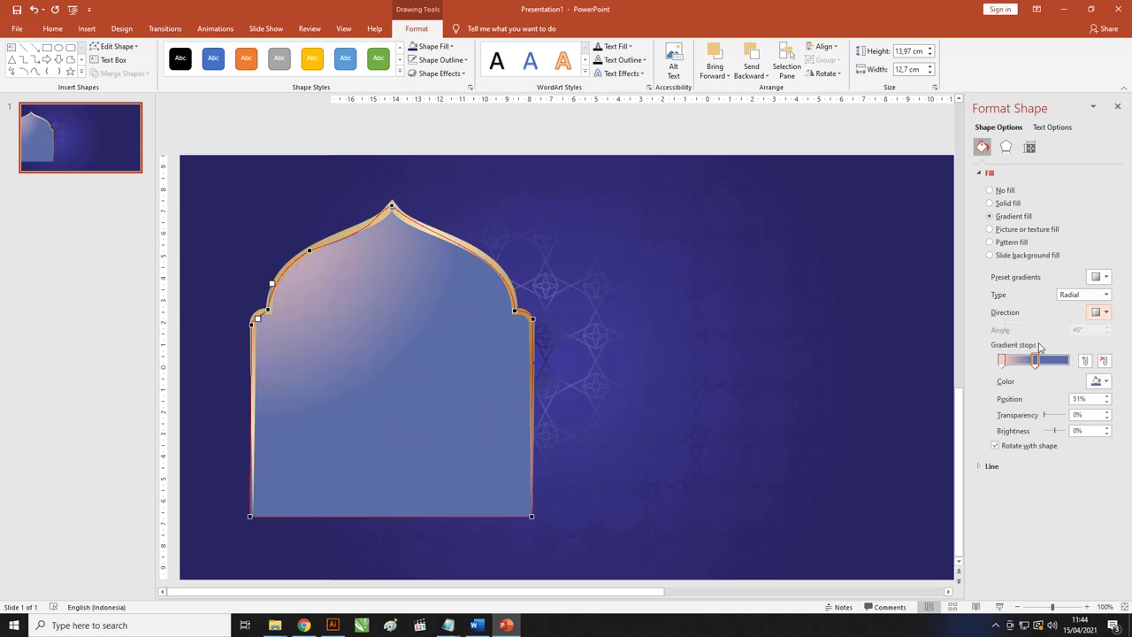
left_click_drag(1036, 360, 1051, 360)
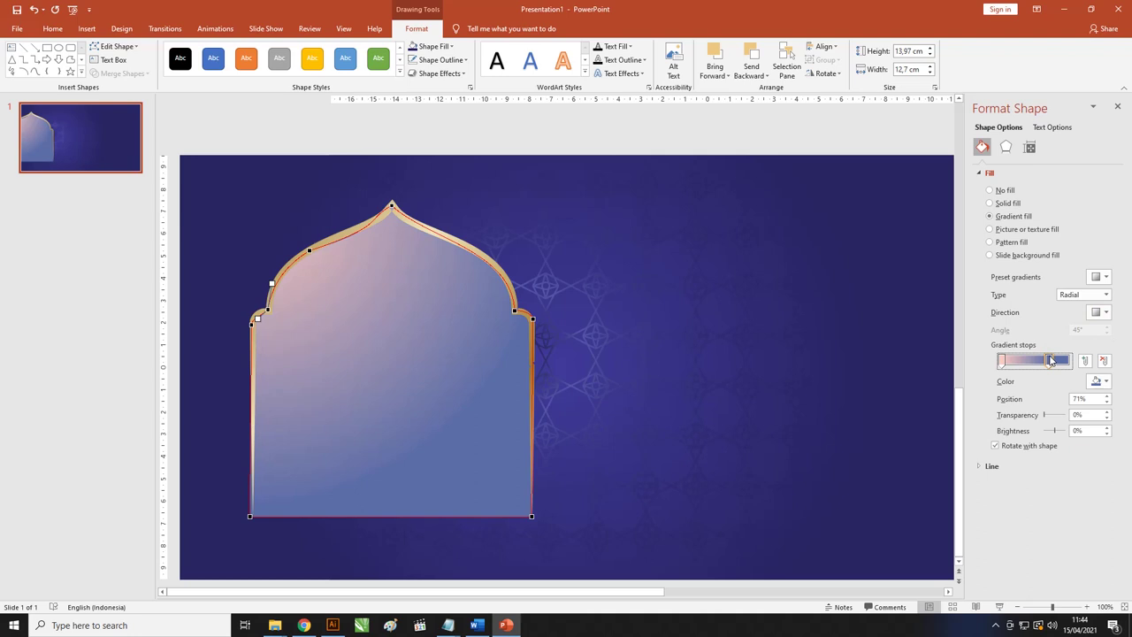
left_click(260, 167)
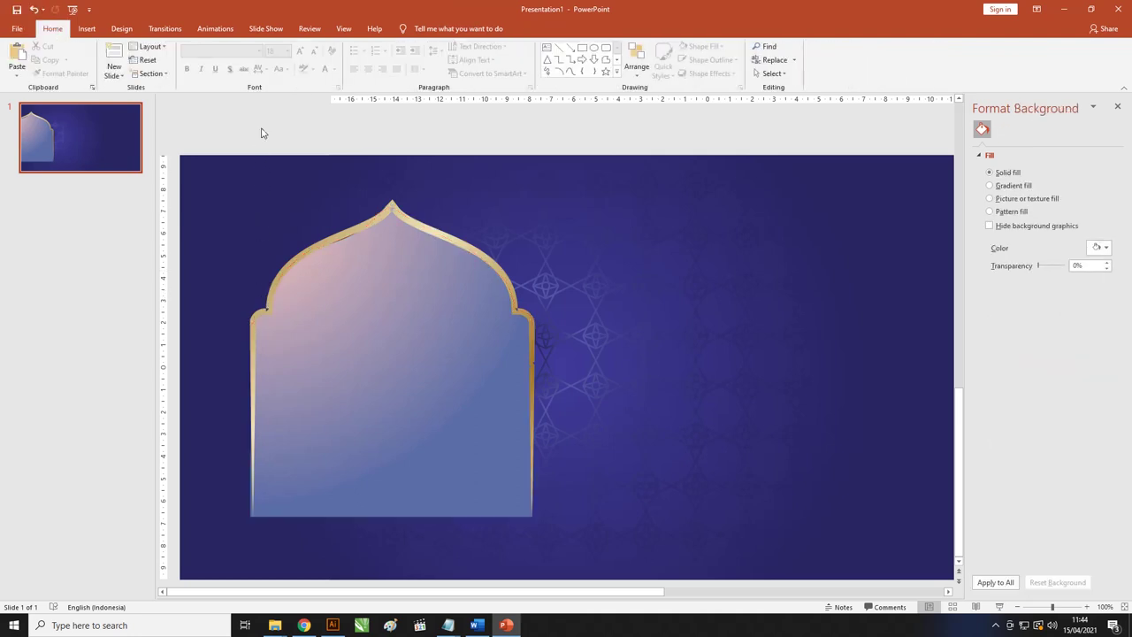
Refine the blue shape's upper-left curve with Edit Points
left_click(394, 302)
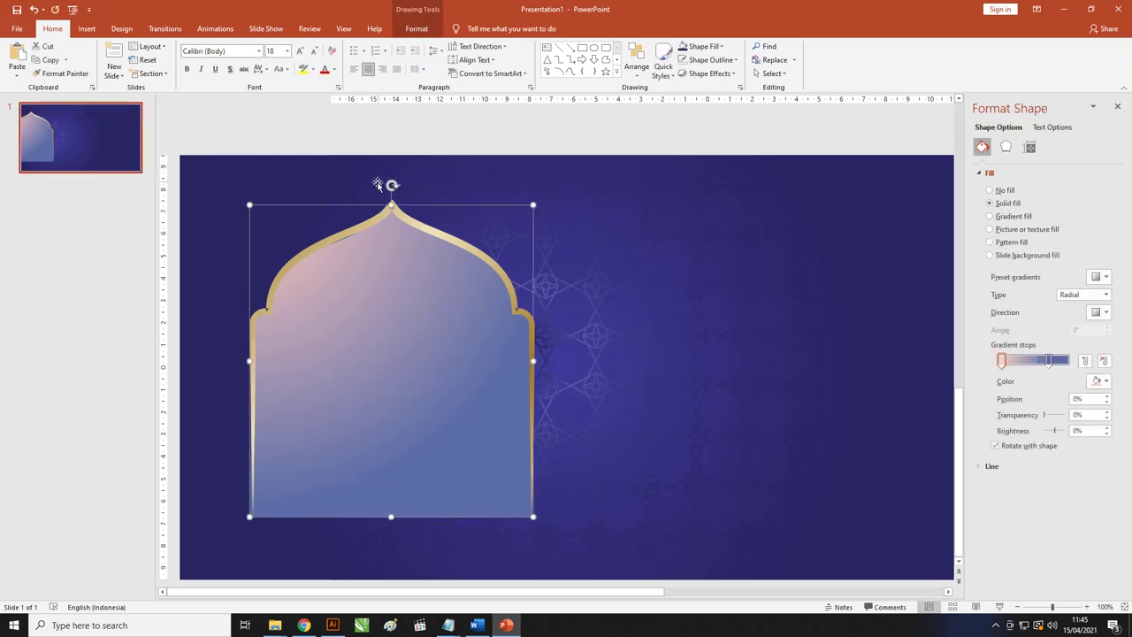
scroll(359, 189, "down", 1)
scroll(353, 190, "down", 2)
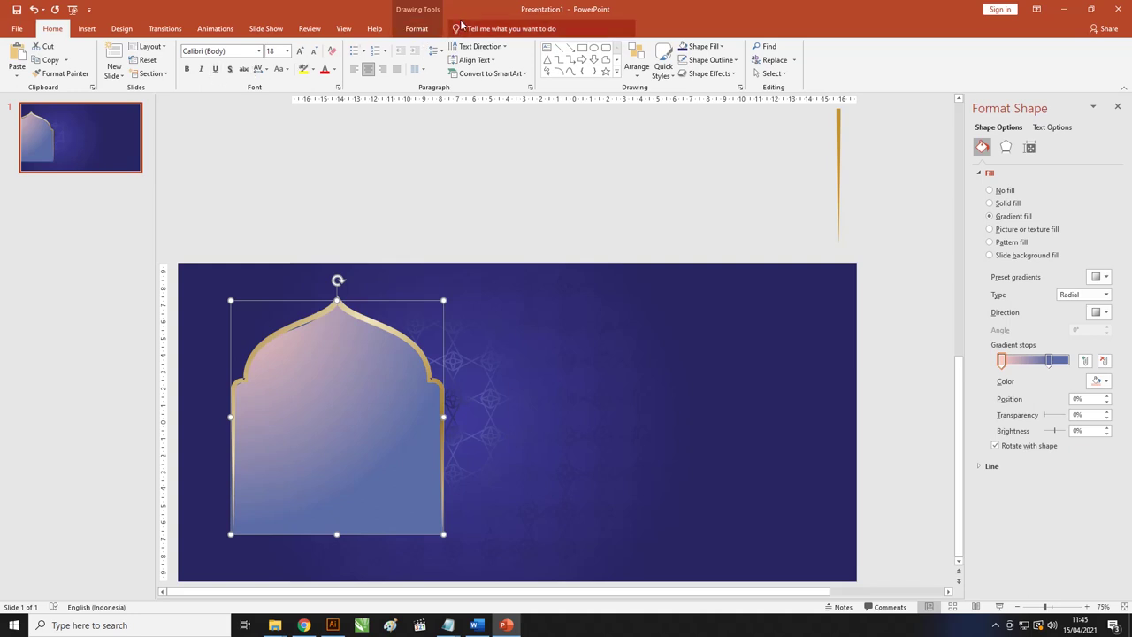
left_click(416, 34)
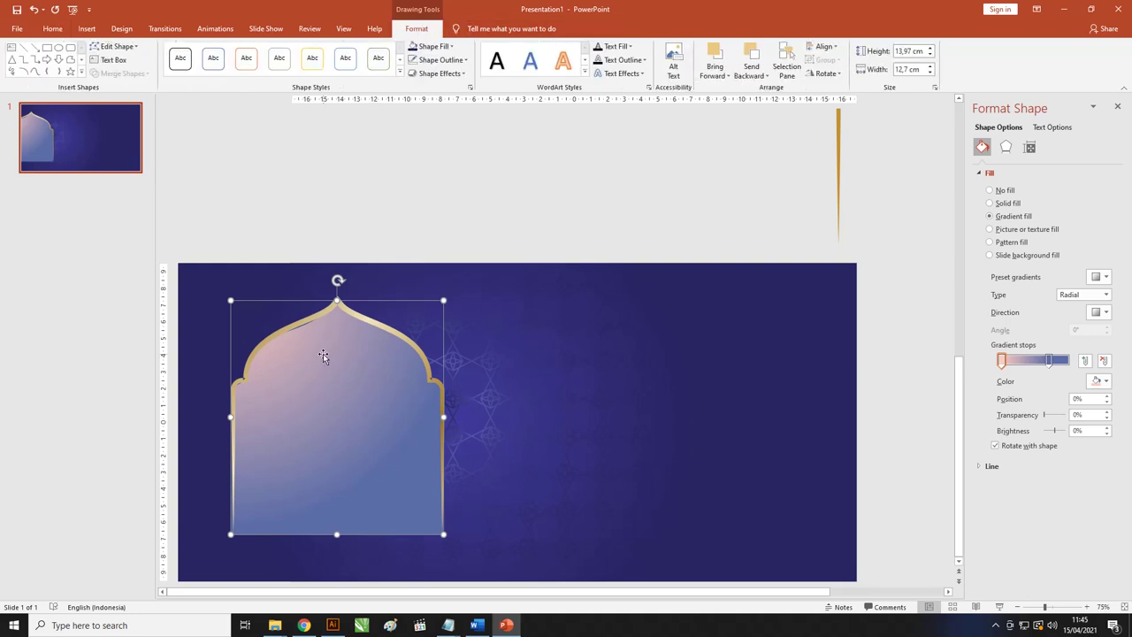
left_click(114, 46)
left_click(118, 75)
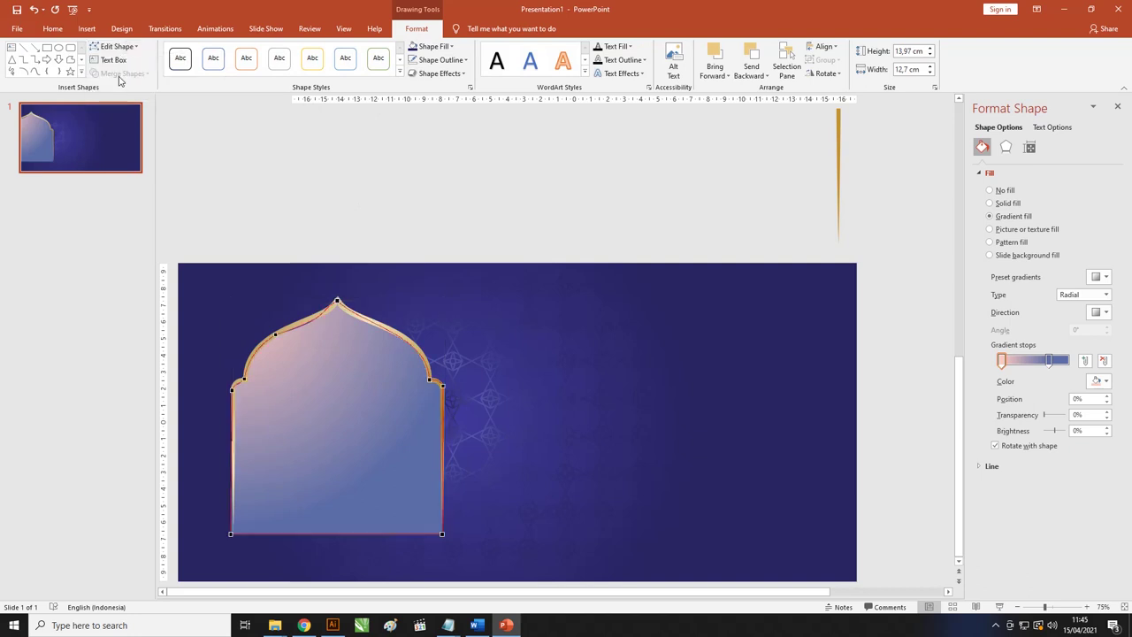
left_click(274, 336)
left_click_drag(341, 321, 318, 313)
left_click(229, 180)
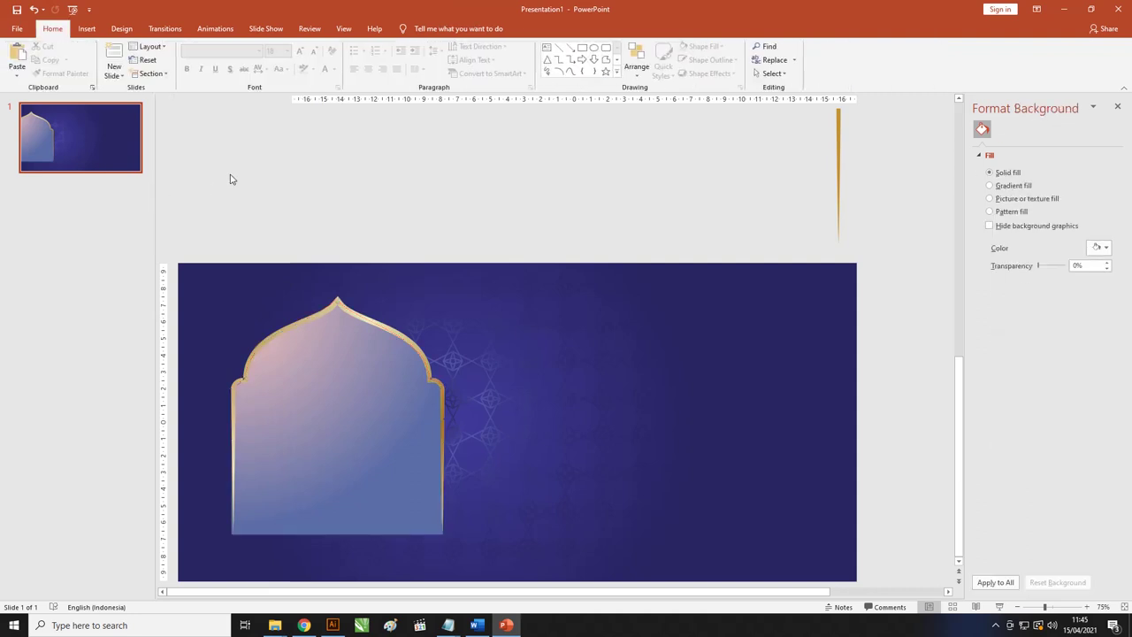
Marquee-select the arch and its fill and move them right toward the slide's centre
scroll(373, 219, "down", 1)
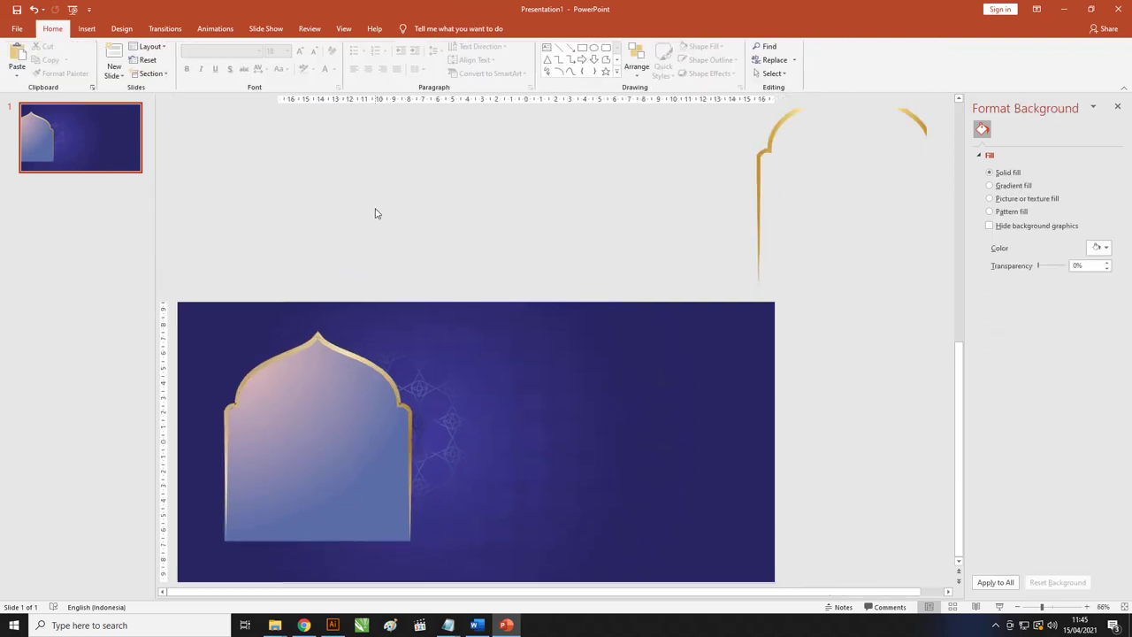
scroll(406, 266, "down", 1)
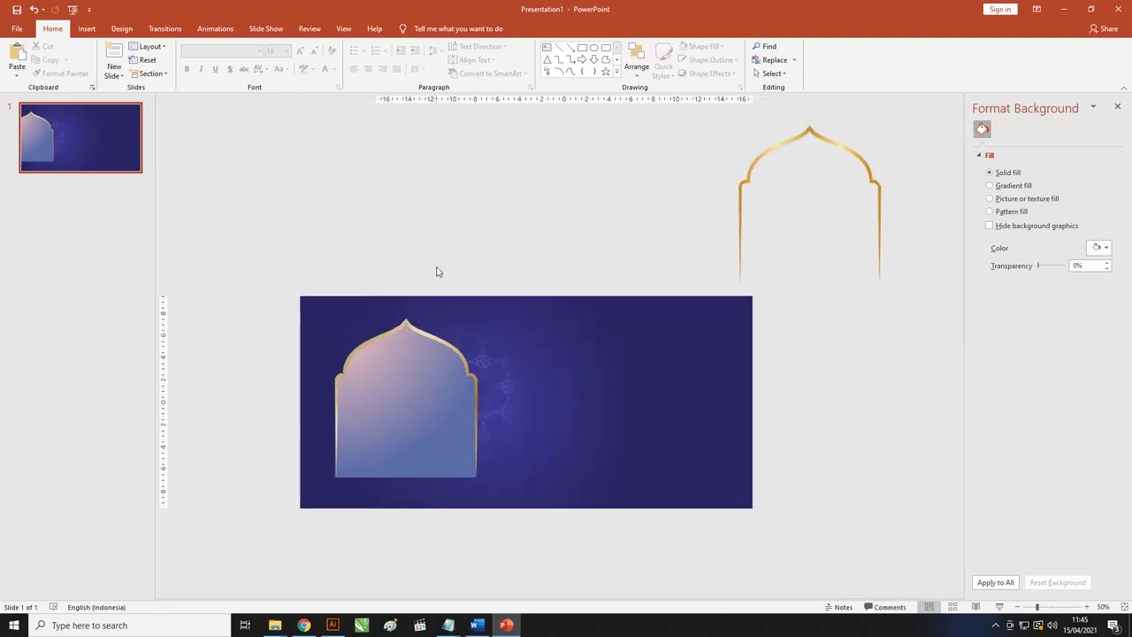
left_click_drag(512, 246, 303, 505)
left_click_drag(392, 408, 487, 401)
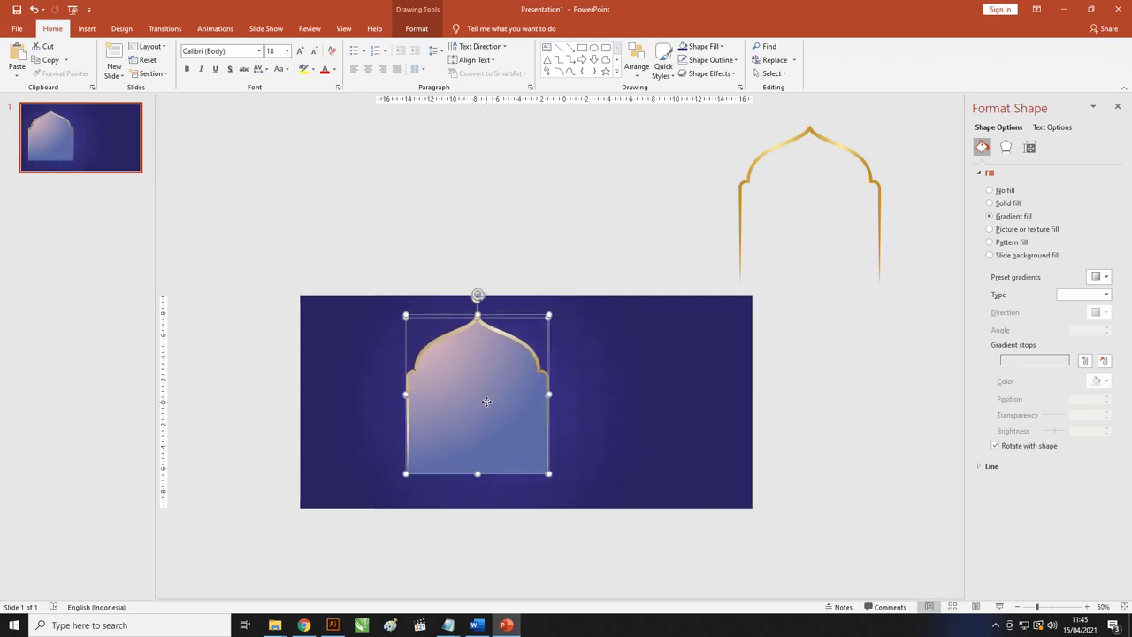
left_click(483, 225)
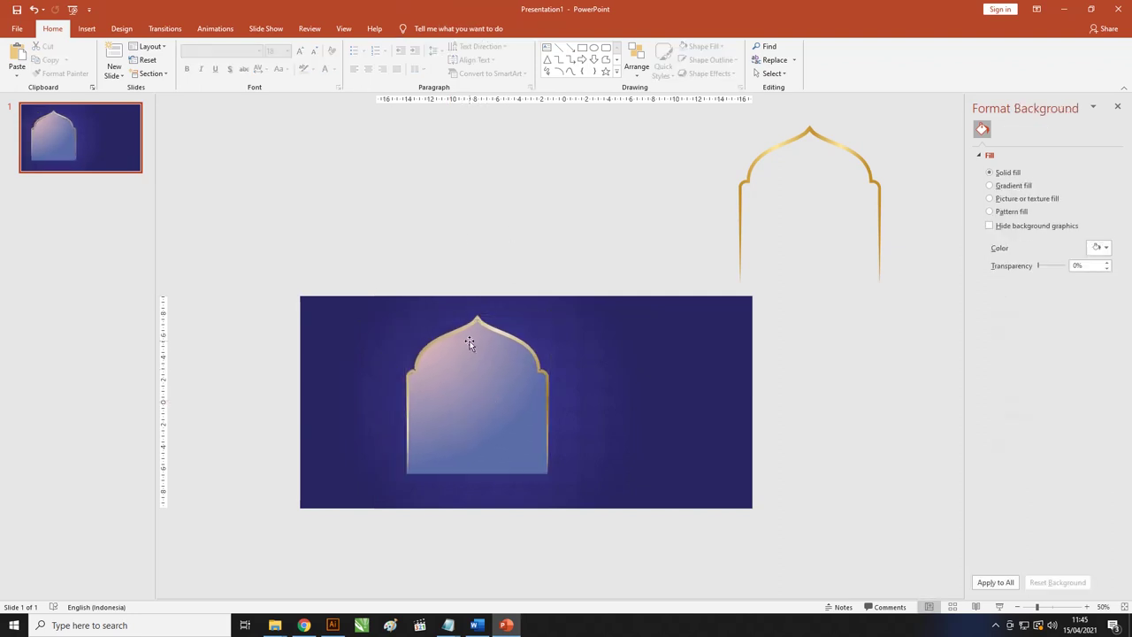
Insert all ten Desain Flat Ramadhan Karim 3 SVG graphics from this device
left_click(89, 31)
left_click(86, 58)
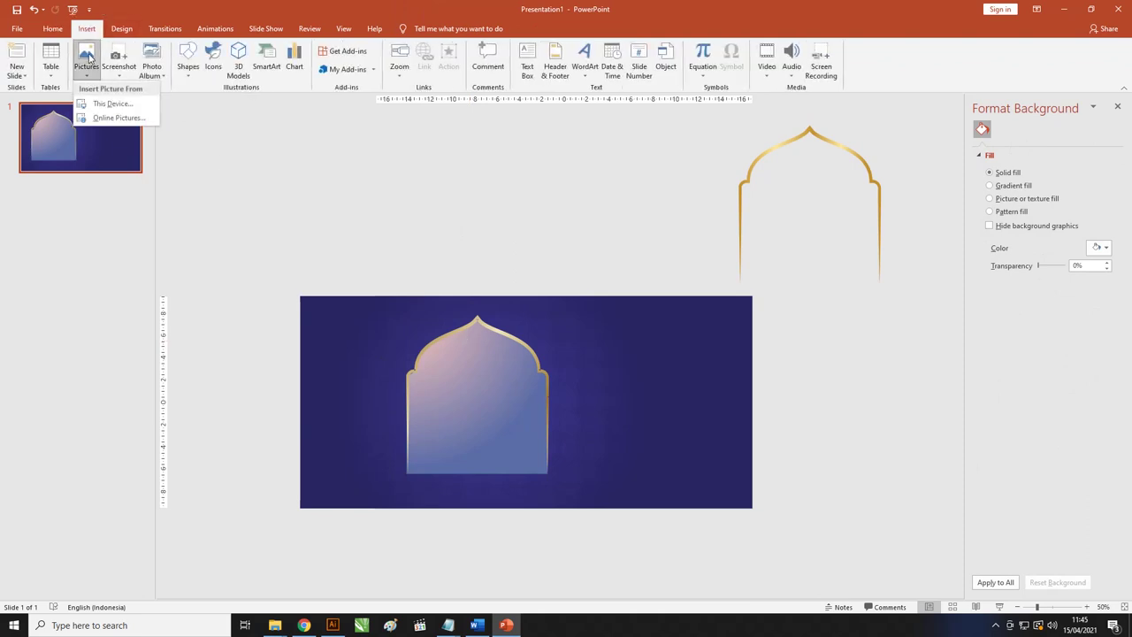
left_click(99, 105)
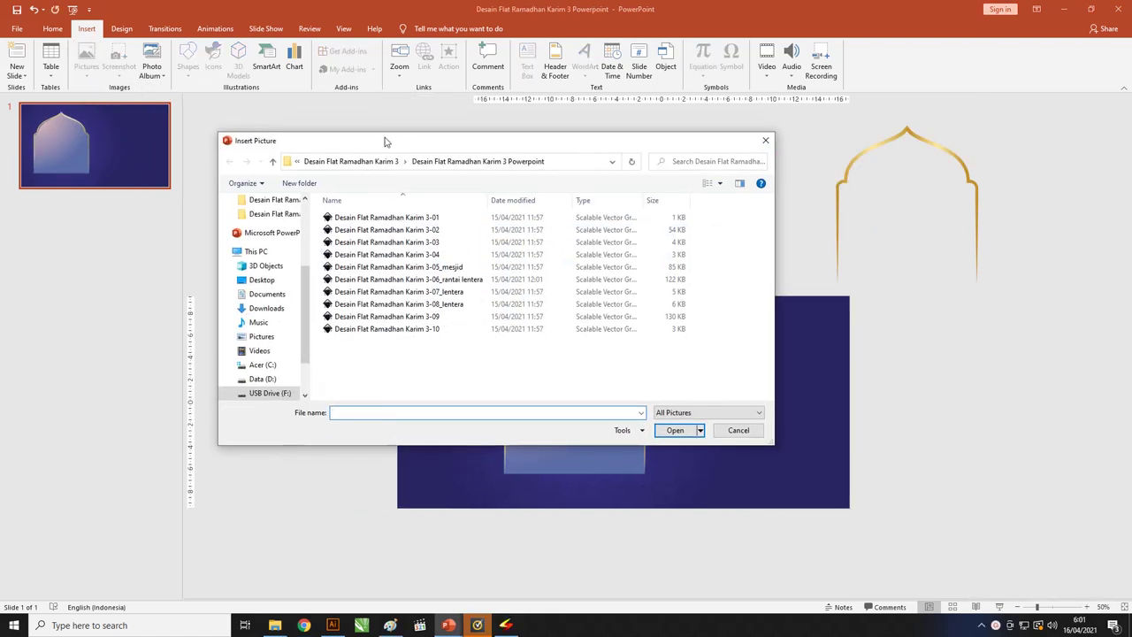
left_click_drag(412, 147, 475, 137)
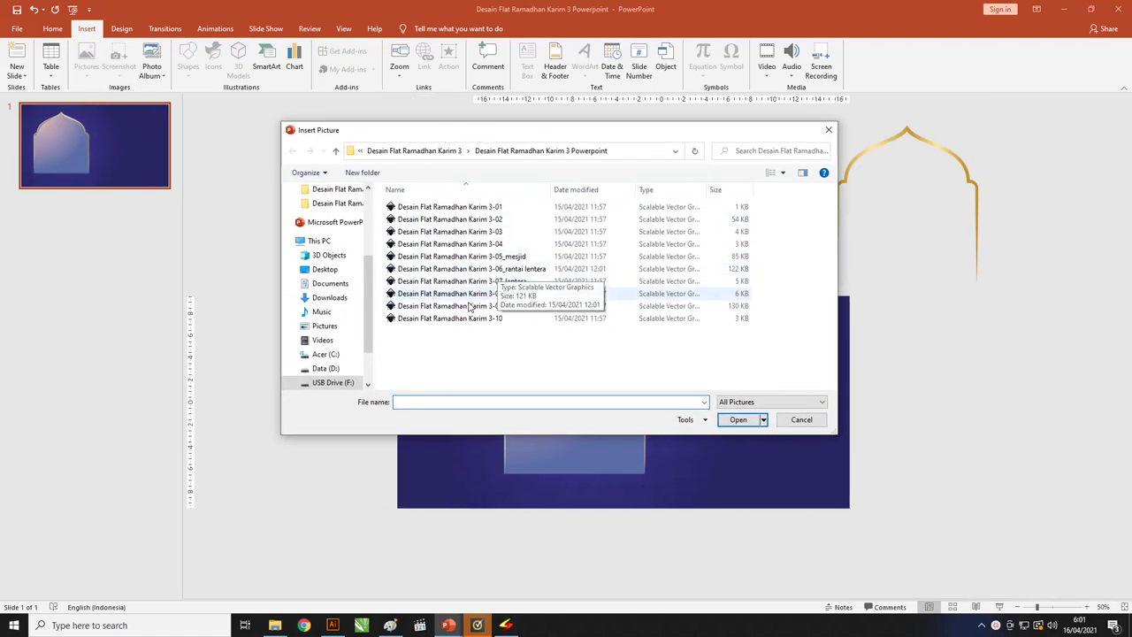
left_click_drag(504, 329, 377, 184)
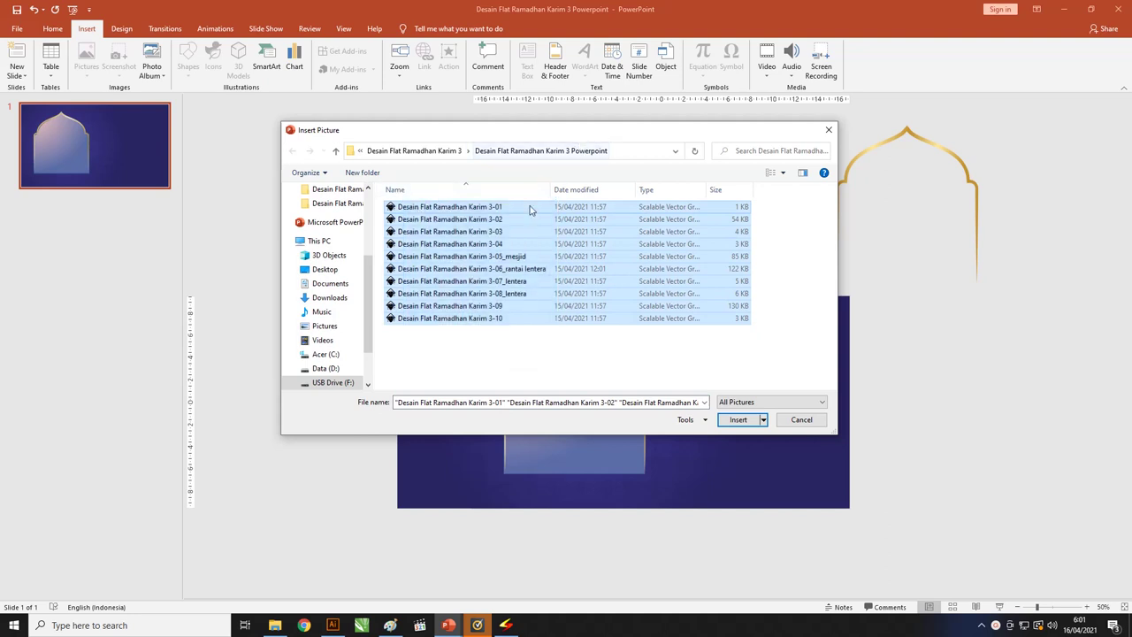
left_click(738, 419)
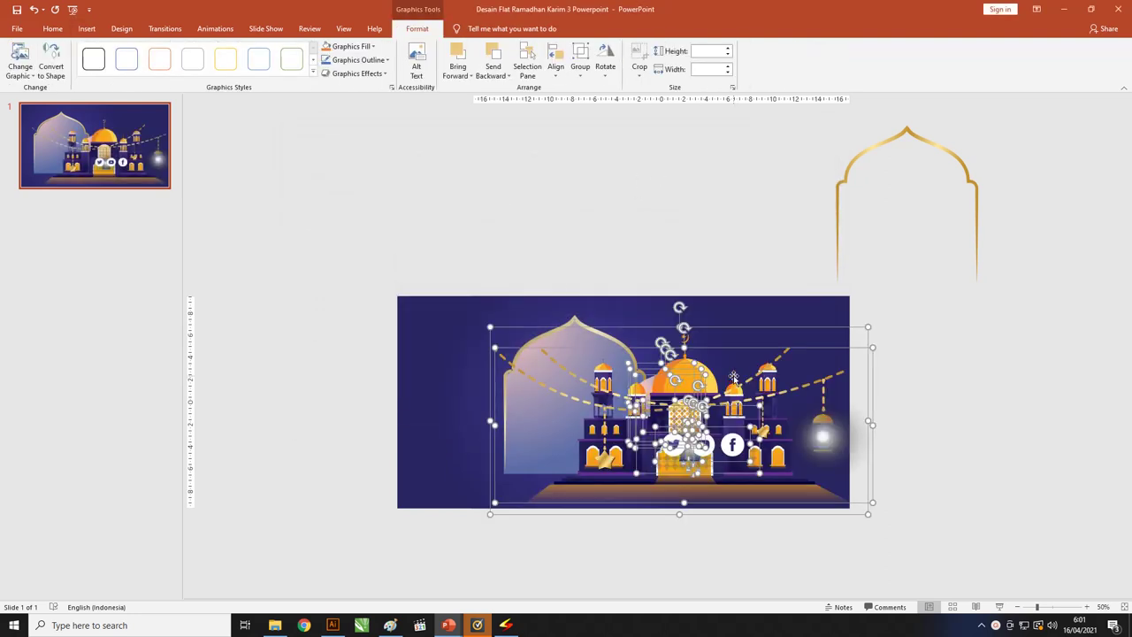
Group the inserted graphics with Ctrl+G and park the group above the slide
key("ctrl+g")
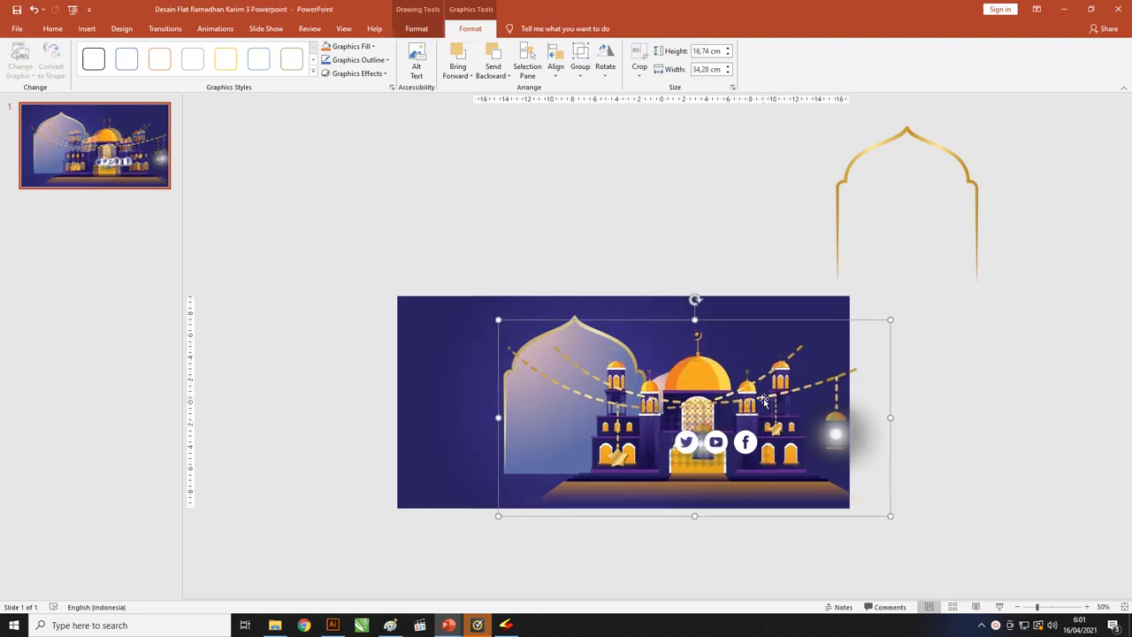
mouse_move(753, 403)
left_mouse_down()
mouse_move(350, 196)
mouse_move(443, 160)
left_mouse_up()
scroll(708, 214, "down", 2)
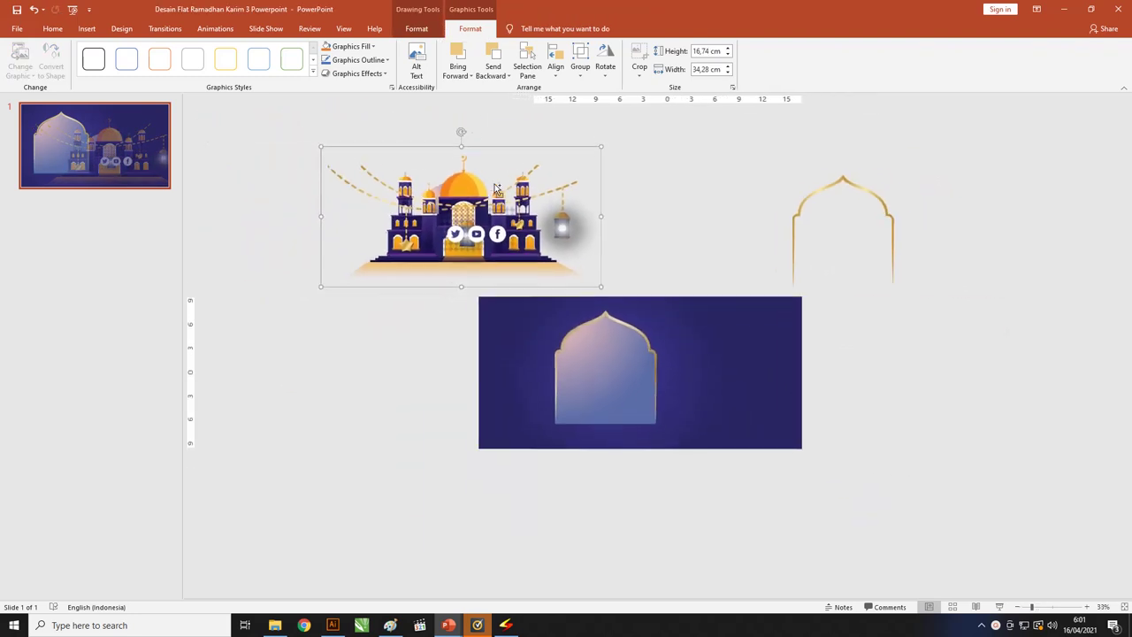
left_click(435, 228)
Ungroup the artwork and move the social icons away from the mosque
right_click(437, 227)
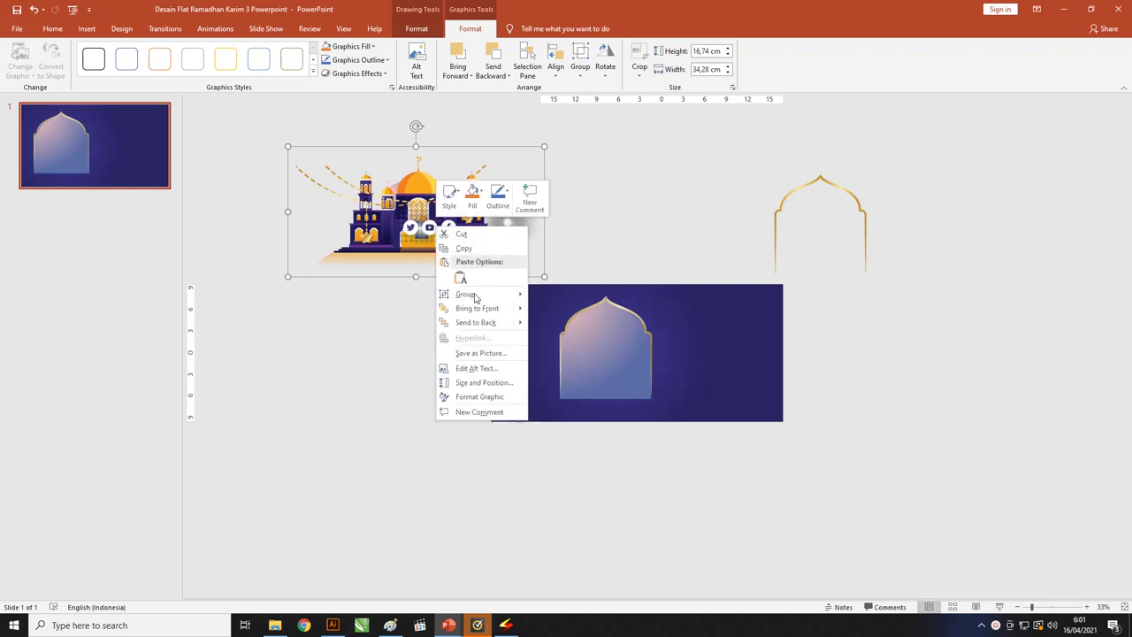
mouse_move(484, 303)
left_click(561, 324)
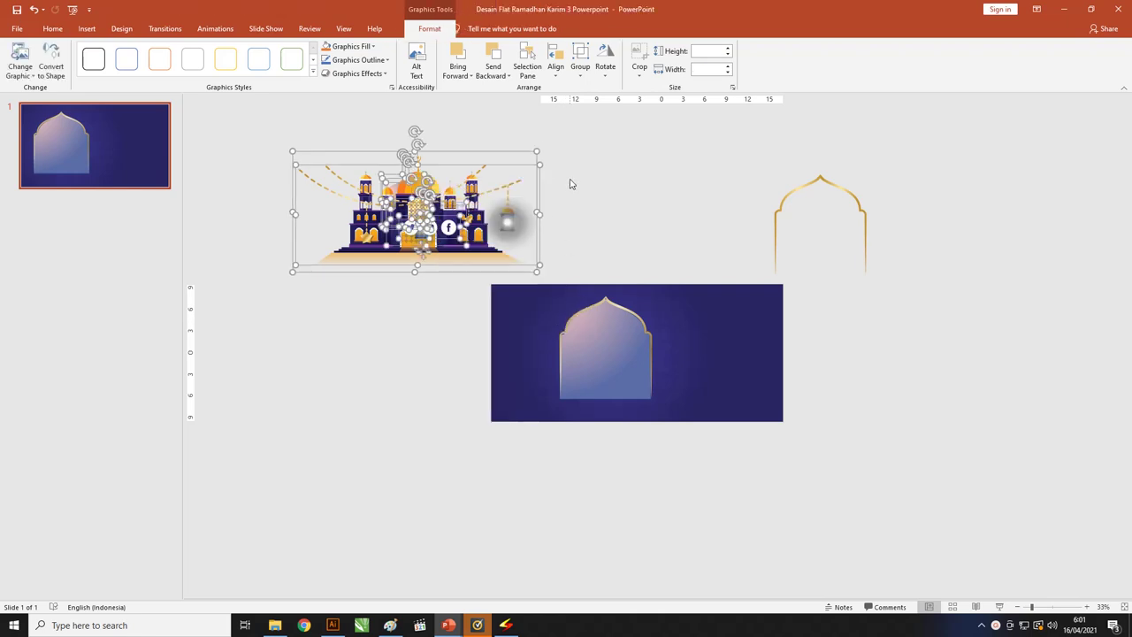
left_click(569, 182)
left_click_drag(444, 237, 646, 224)
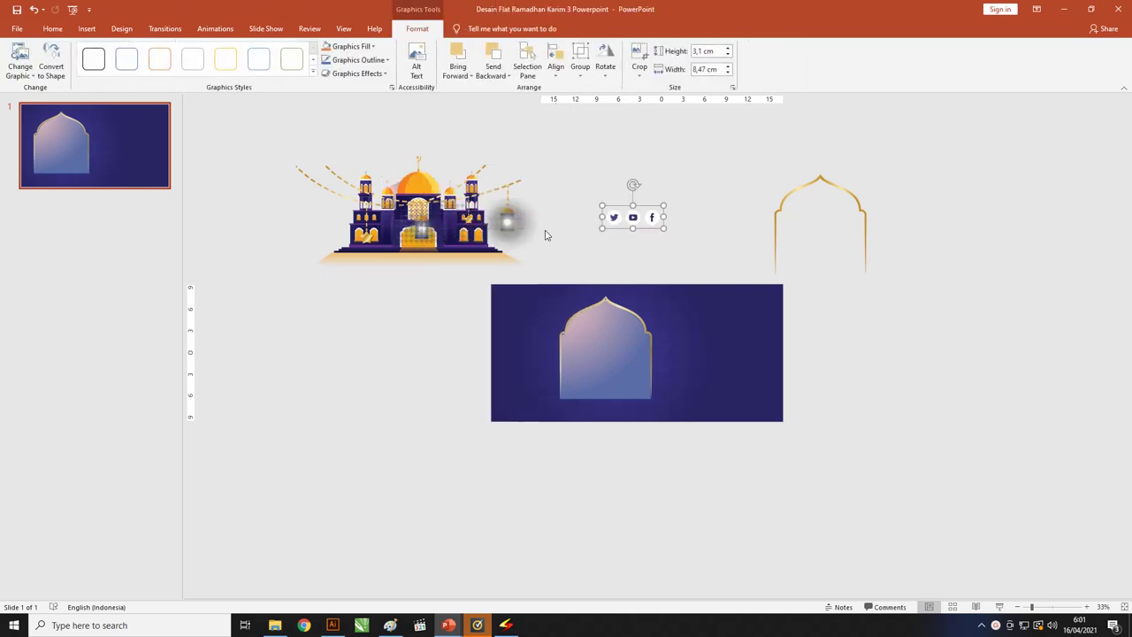
Hang the lantern garland along the slide's top-right at 6,01 × 11,03 cm; park the dotted pattern off-slide
left_click_drag(486, 224, 726, 347)
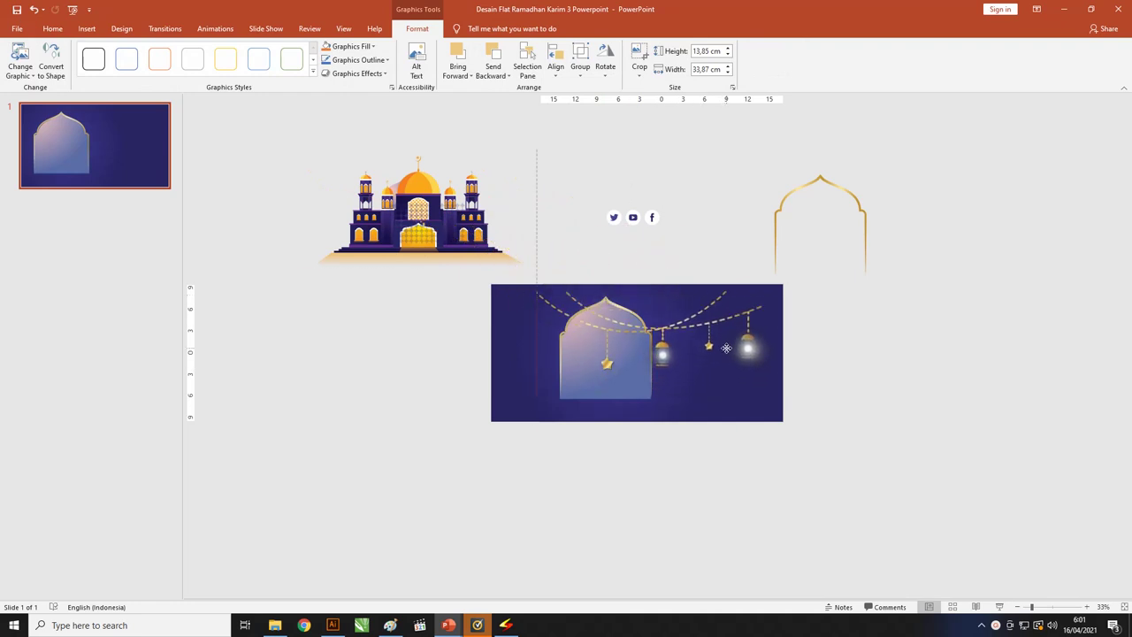
left_click_drag(536, 390, 601, 367)
left_click_drag(679, 323, 699, 316)
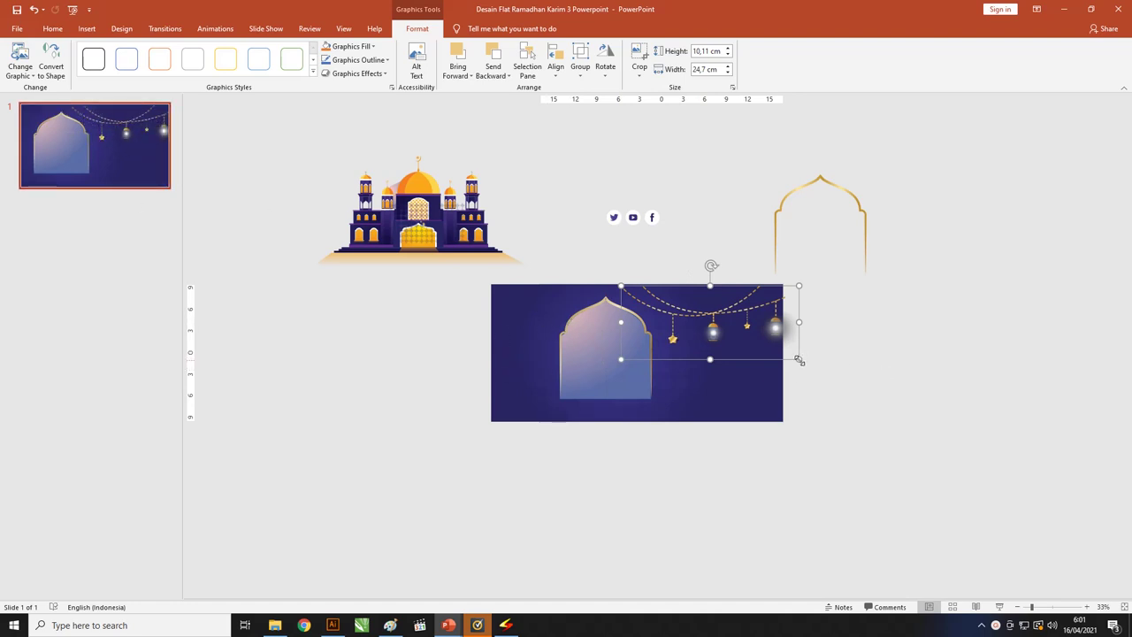
left_click_drag(798, 360, 775, 350)
left_click_drag(704, 312, 724, 309)
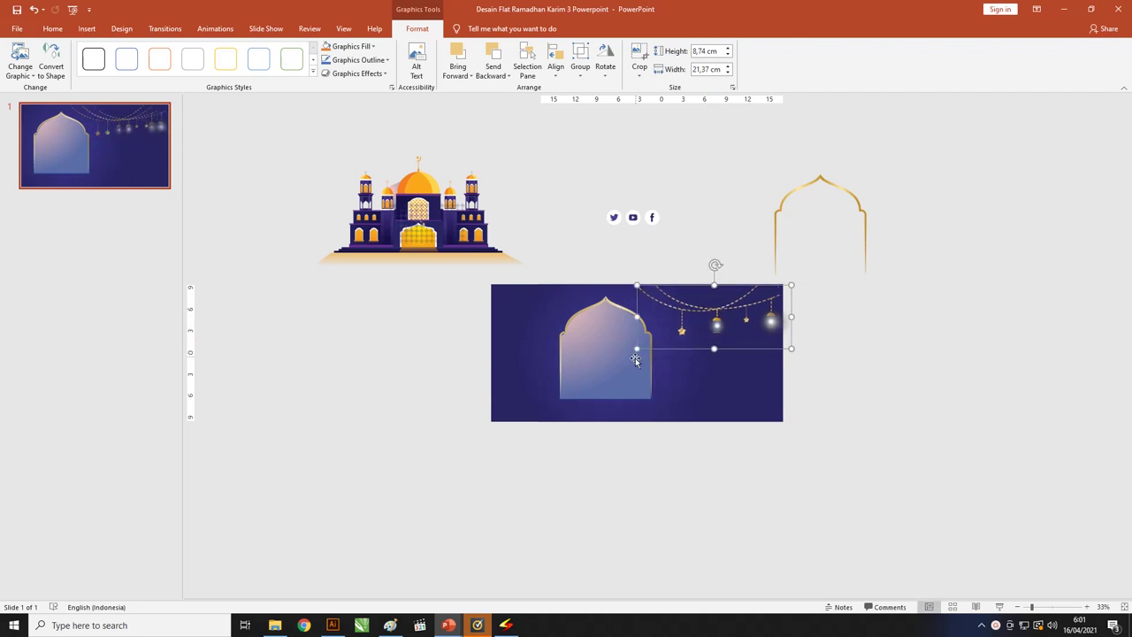
left_click_drag(637, 351, 640, 347)
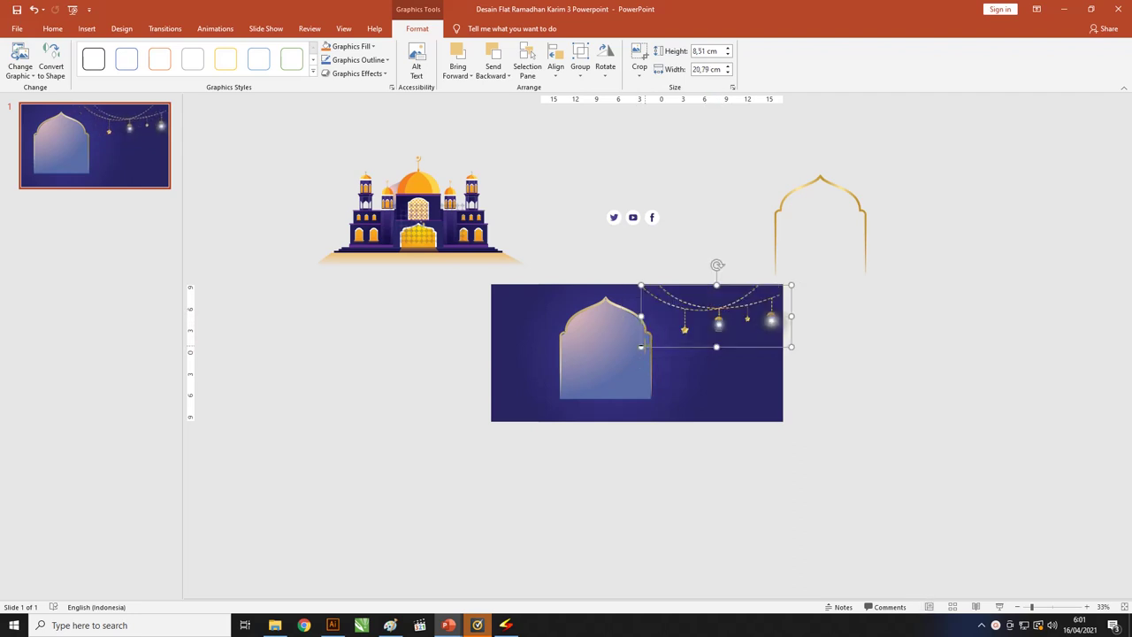
left_click_drag(451, 241, 575, 372)
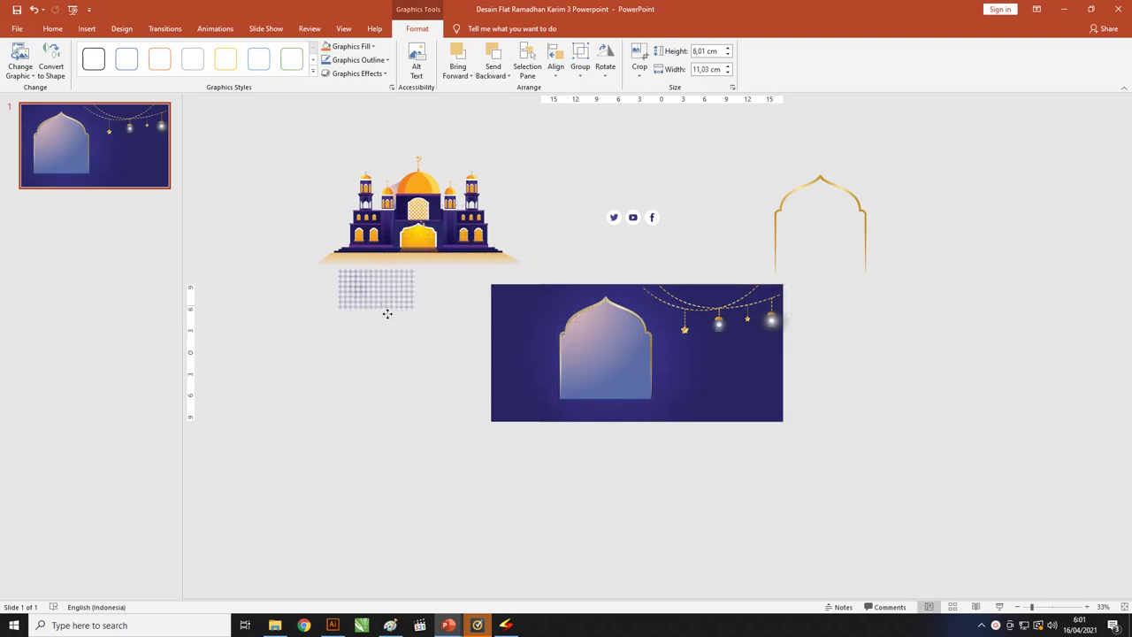
left_click_drag(575, 371, 381, 343)
Move the purple mosque into the gold arch and size it to 9,33 × 18,87 cm at the base
left_click(392, 351)
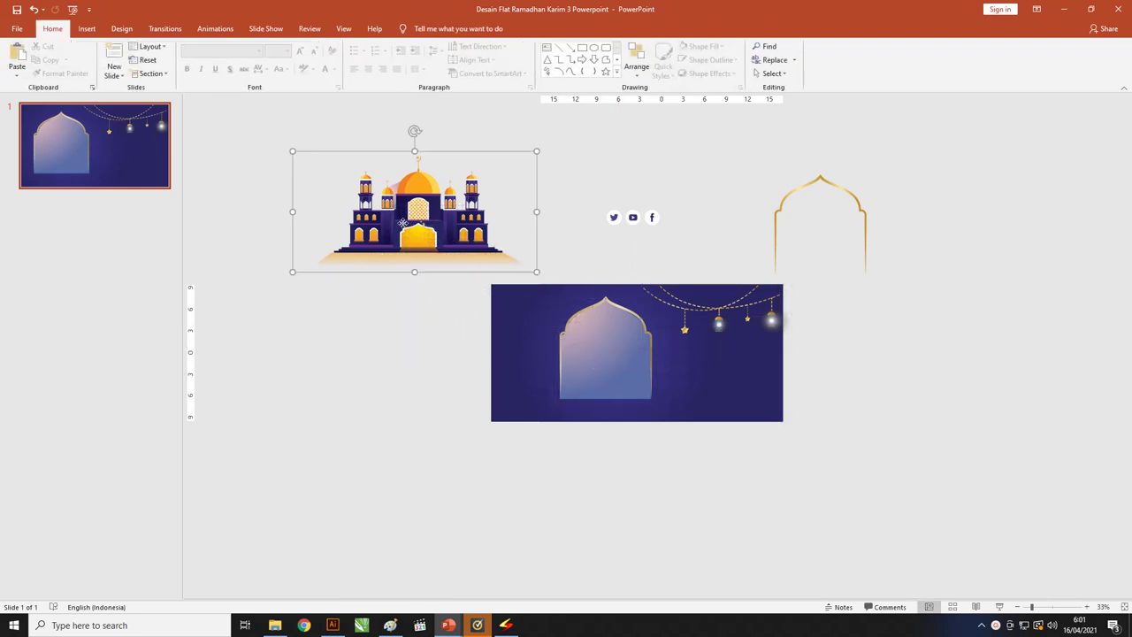
mouse_move(452, 219)
left_mouse_down()
mouse_move(473, 335)
mouse_move(640, 375)
left_mouse_up()
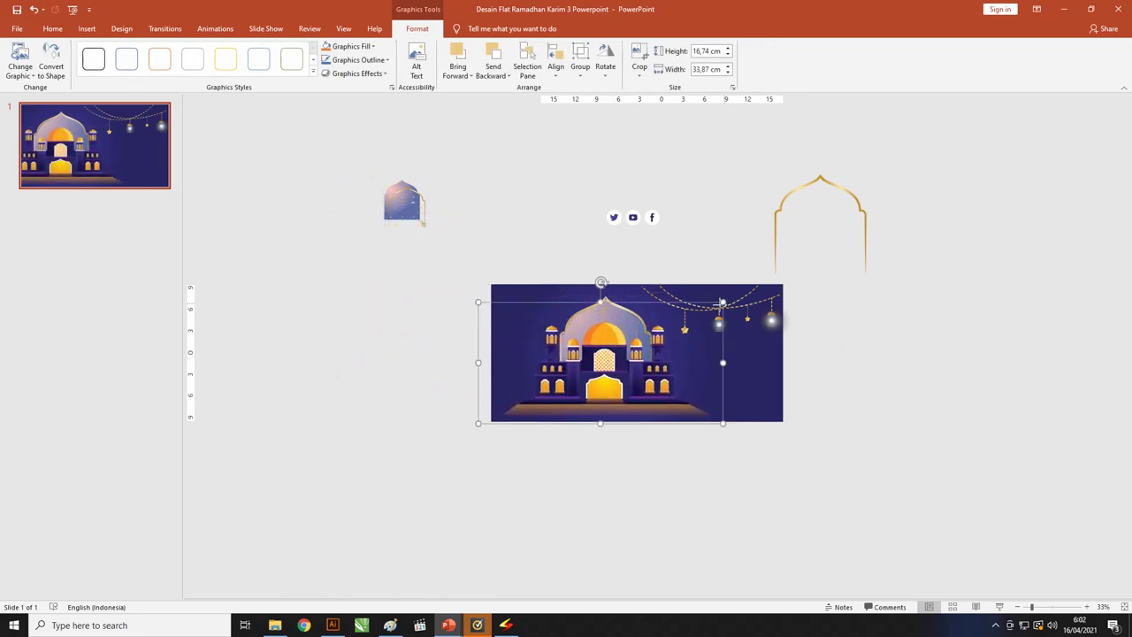
left_click_drag(723, 302, 597, 341)
left_click_drag(515, 411, 598, 387)
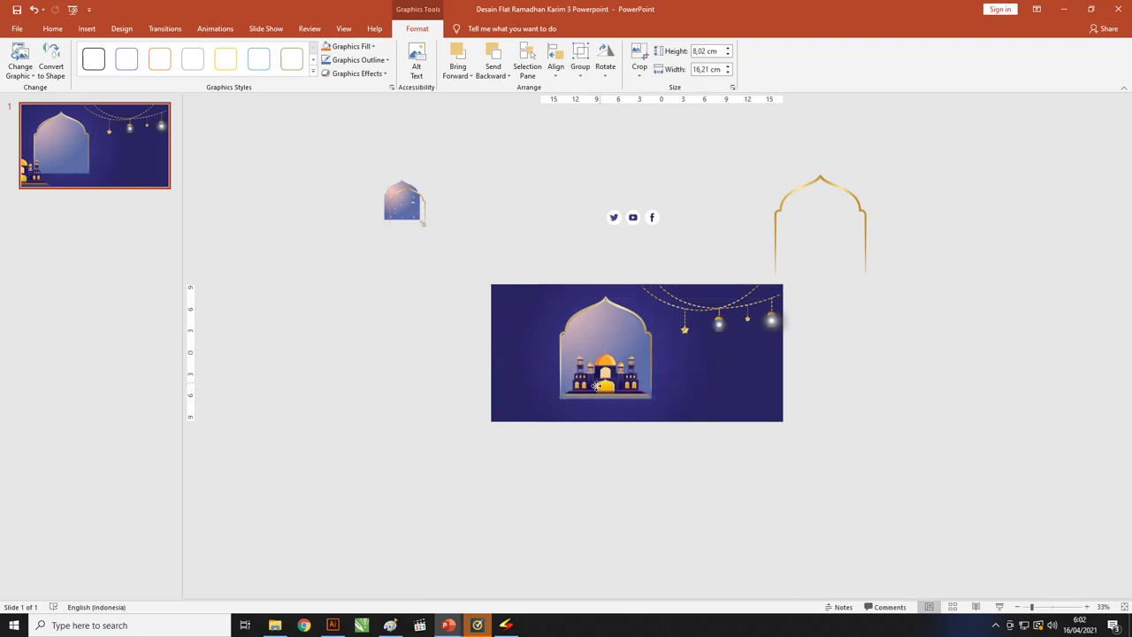
left_click_drag(659, 410, 670, 418)
scroll(671, 418, "up", 4)
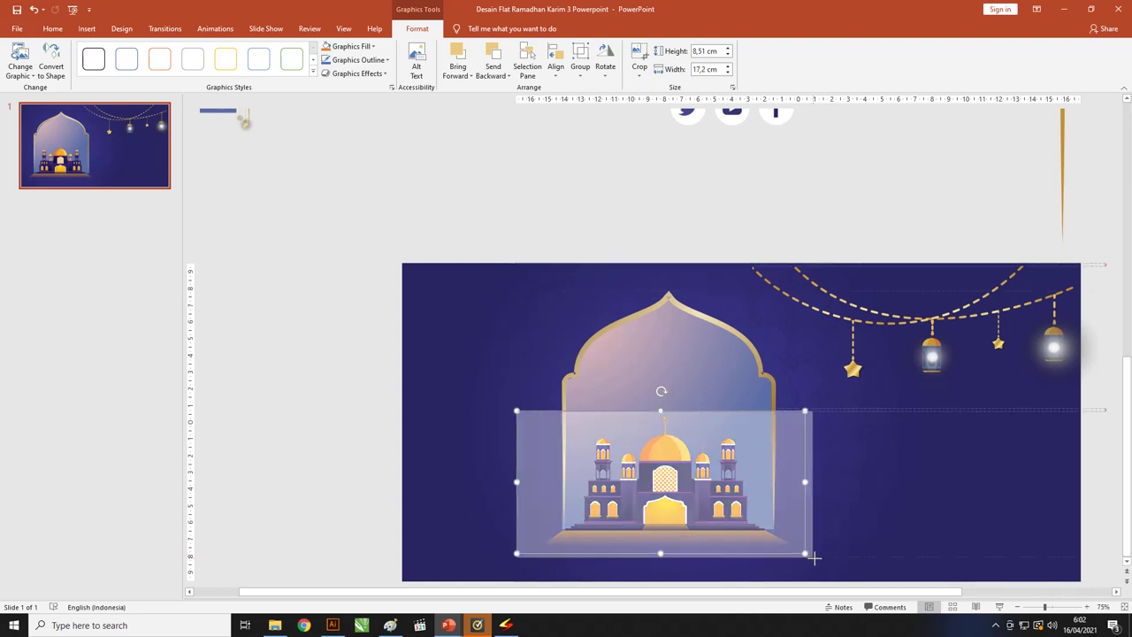
left_click_drag(805, 553, 824, 560)
left_click_drag(690, 503, 688, 506)
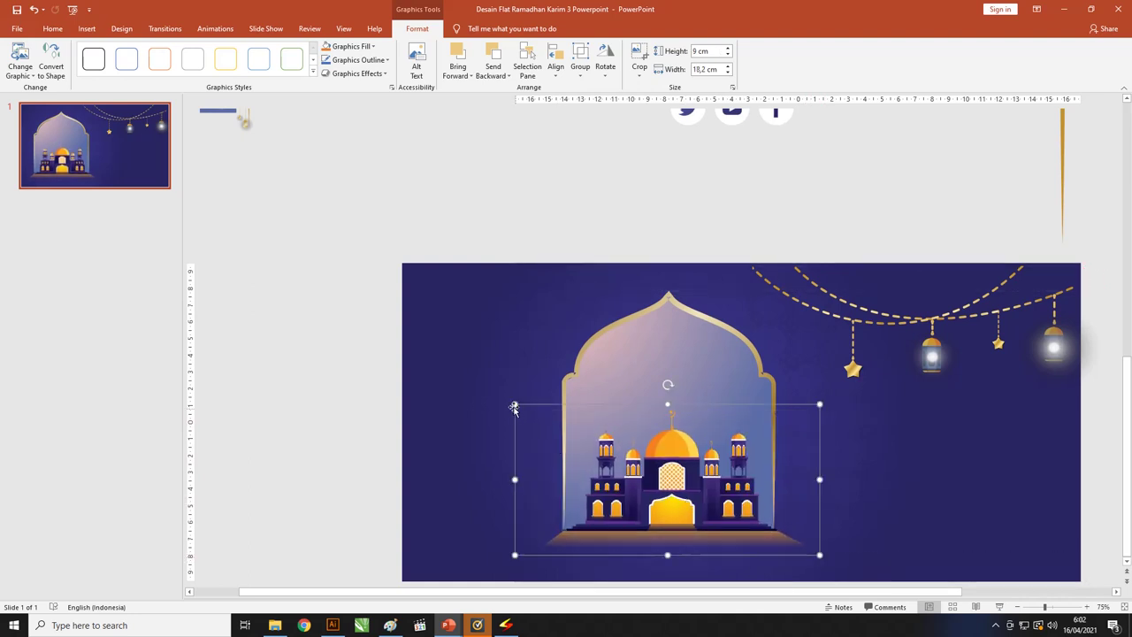
left_click_drag(514, 404, 504, 399)
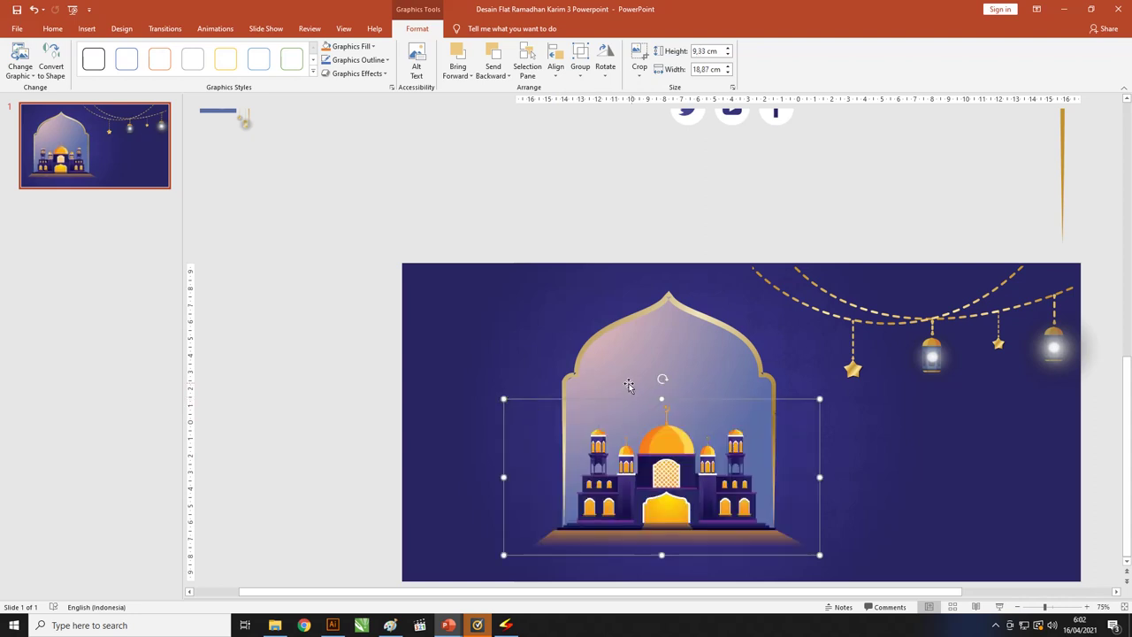
left_click_drag(675, 441, 682, 440)
left_click(566, 222)
Enlarge the white clouds around the mosque's dome
scroll(569, 221, "down", 3)
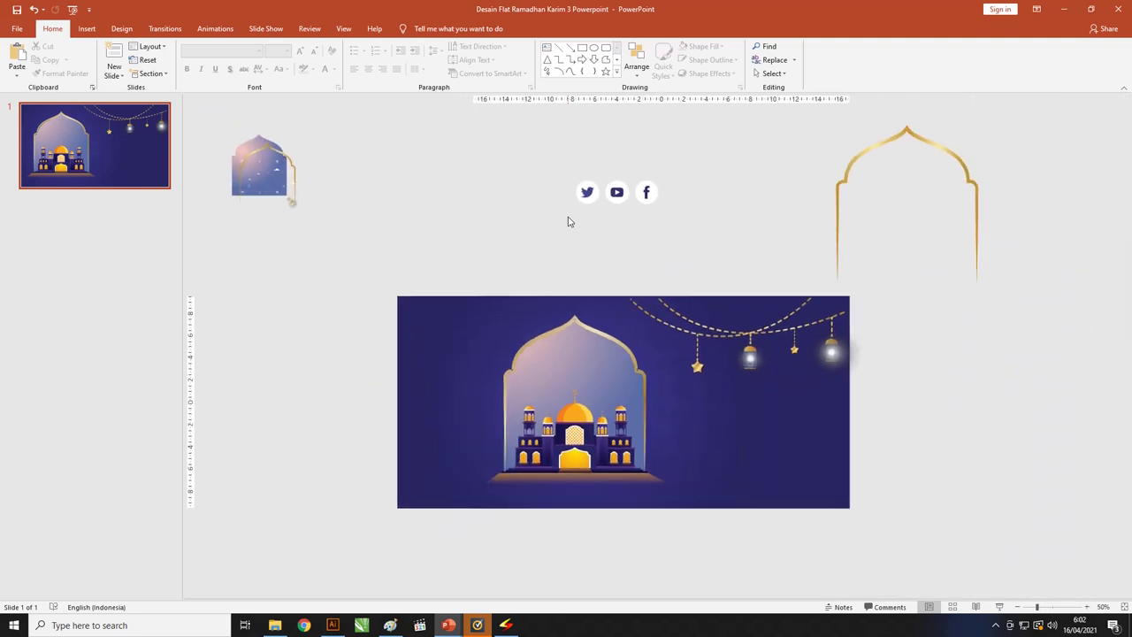
scroll(469, 230, "down", 2)
left_click(408, 208)
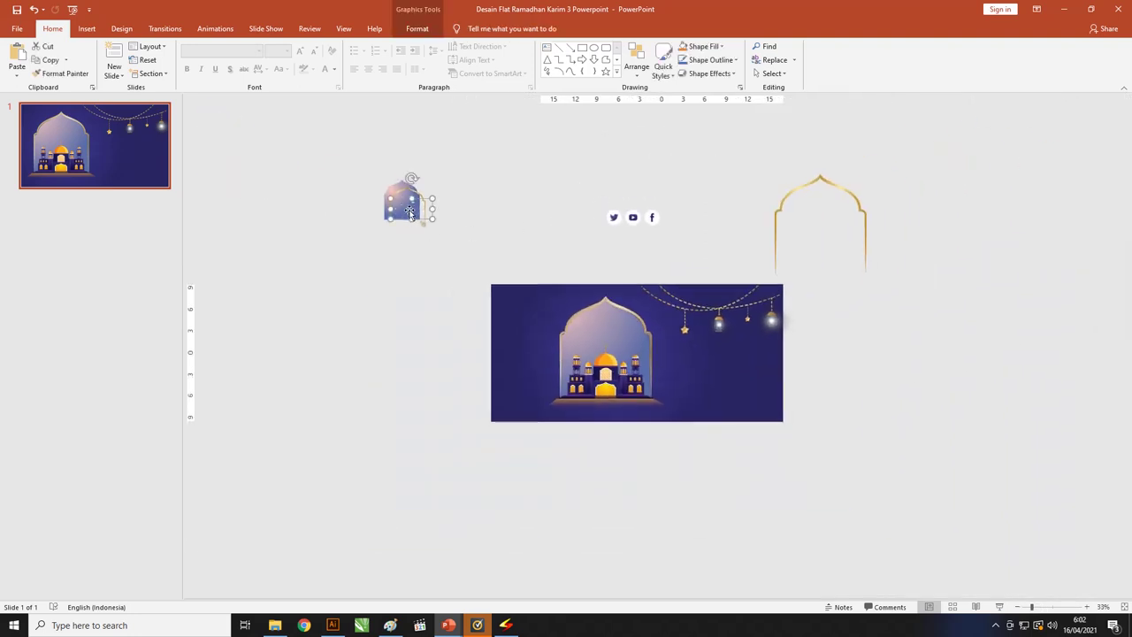
left_click(592, 349)
scroll(593, 350, "up", 5)
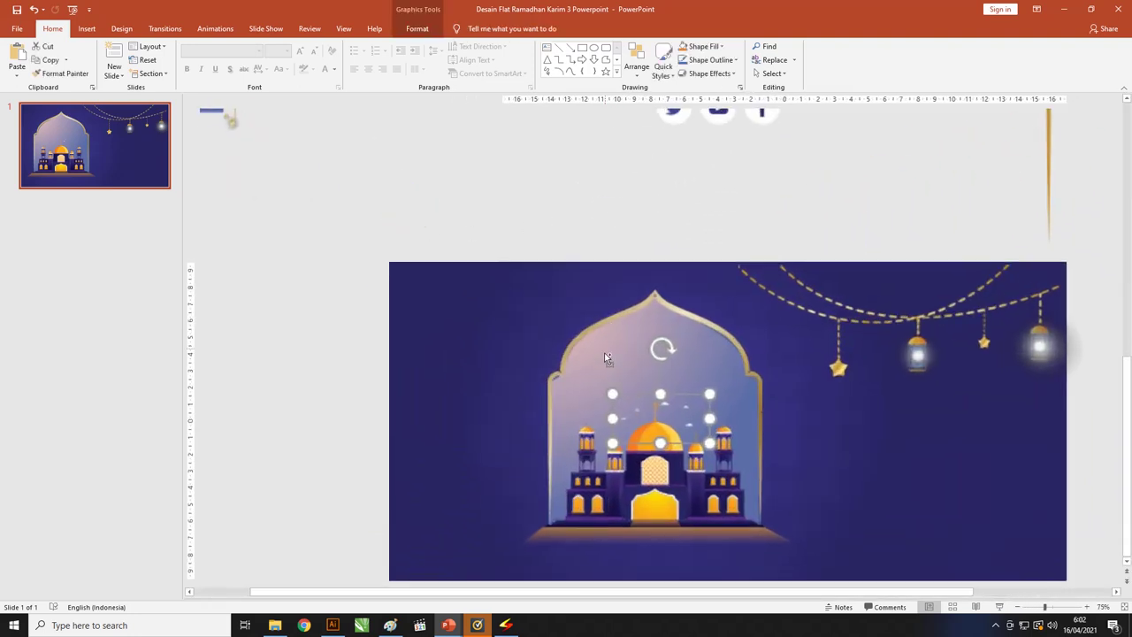
left_click_drag(613, 395, 533, 356)
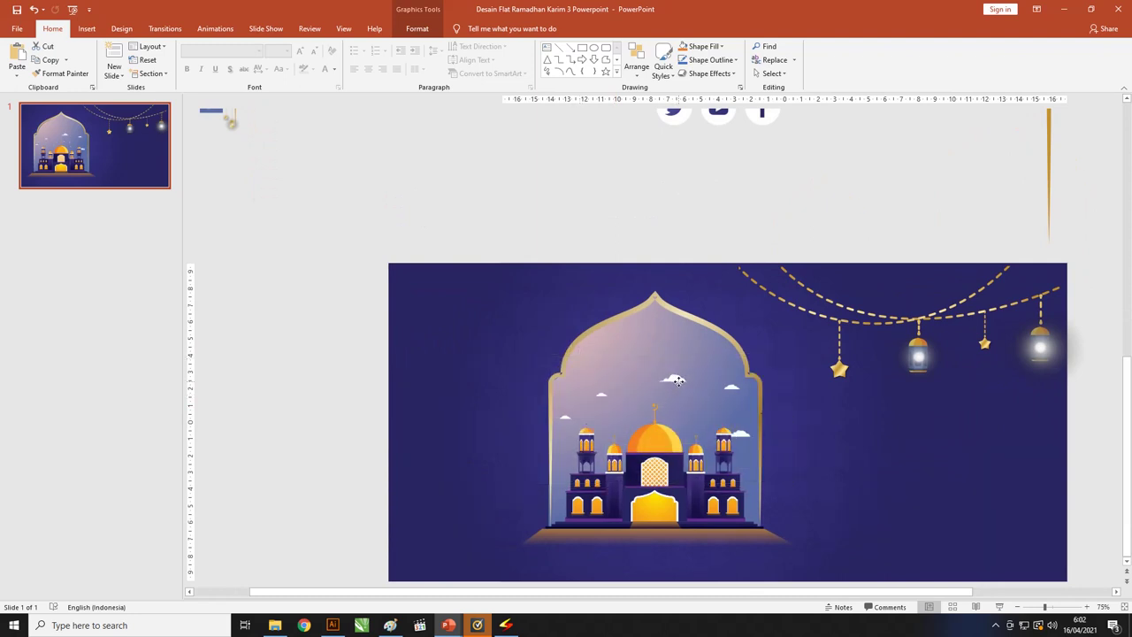
scroll(616, 376, "down", 1)
scroll(615, 371, "down", 1)
Bring the spare hanging ornament into the arch, raising the small lantern and star higher
left_click(290, 208)
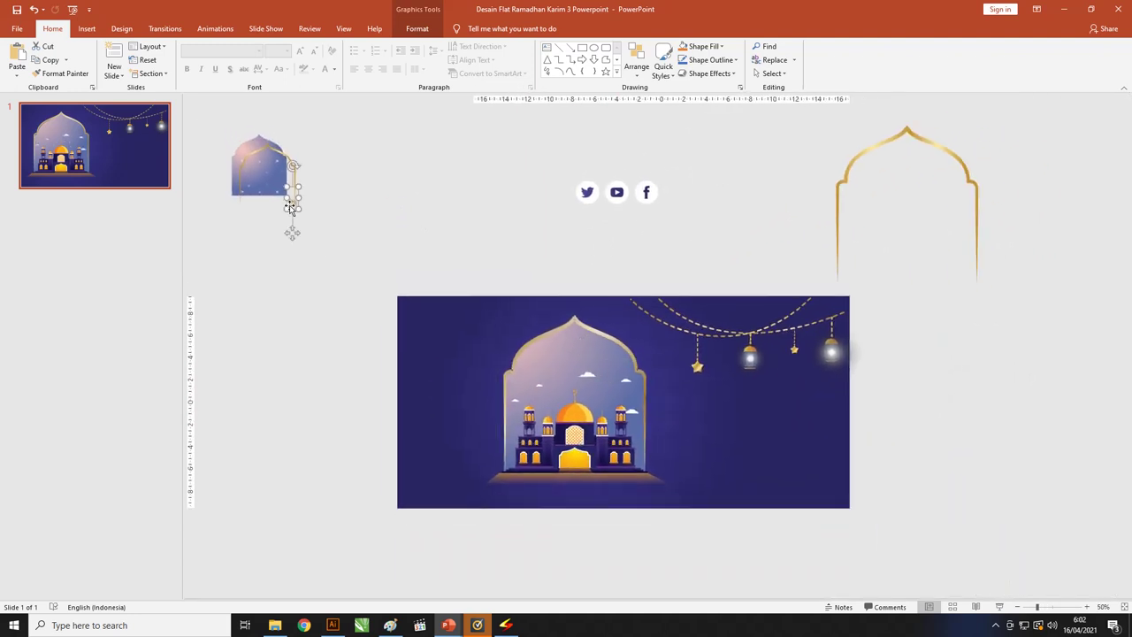
left_click_drag(290, 206, 586, 405)
left_click(612, 367)
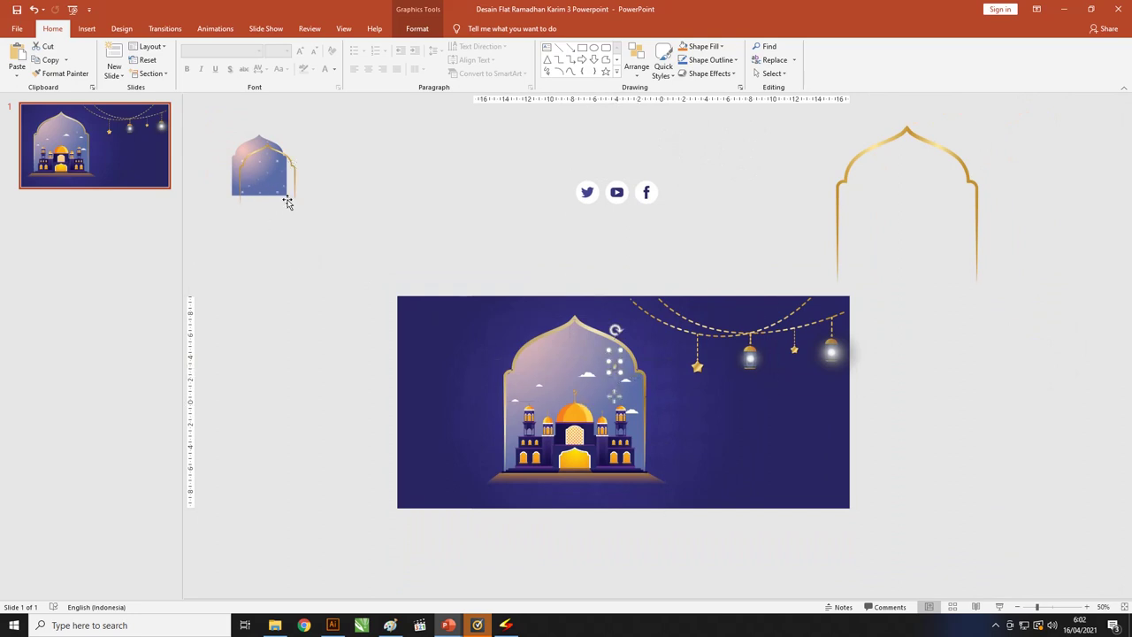
left_click(387, 317)
left_click(599, 366)
scroll(600, 367, "up", 3)
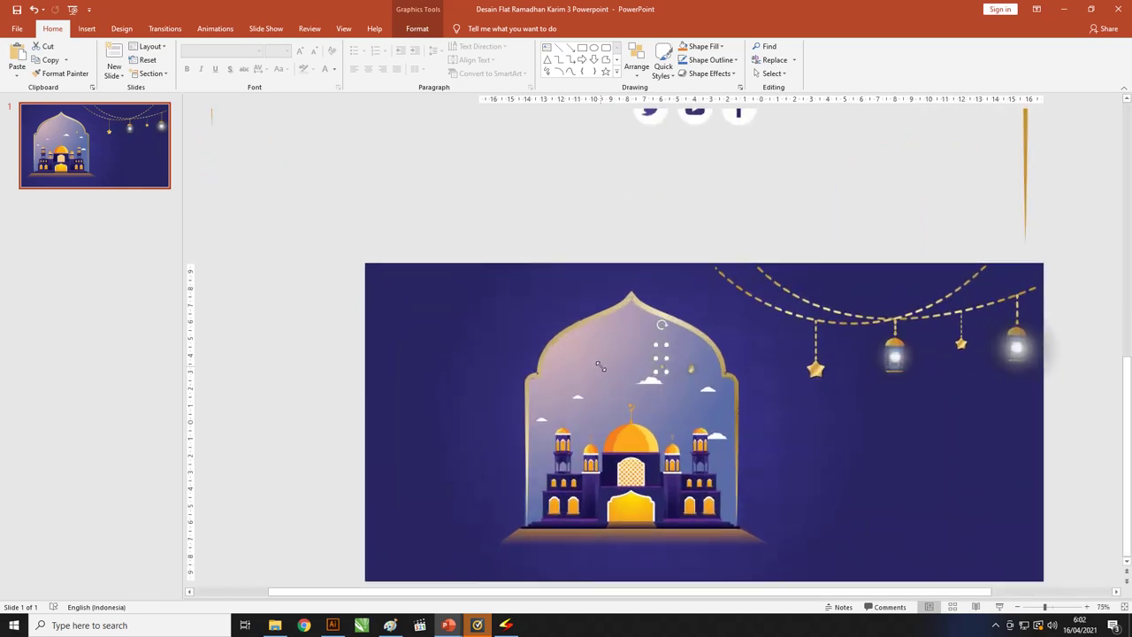
scroll(602, 368, "up", 2)
scroll(653, 370, "up", 2)
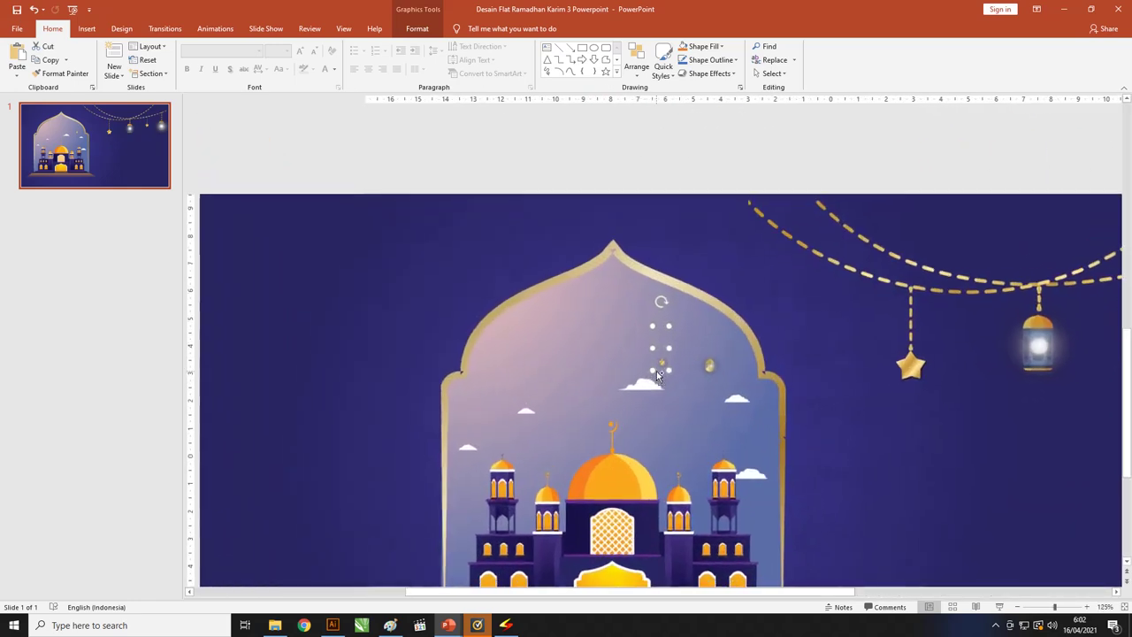
scroll(653, 370, "up", 3)
scroll(653, 370, "up", 2)
mouse_move(653, 370)
left_mouse_down()
mouse_move(671, 264)
mouse_move(624, 393)
left_mouse_up()
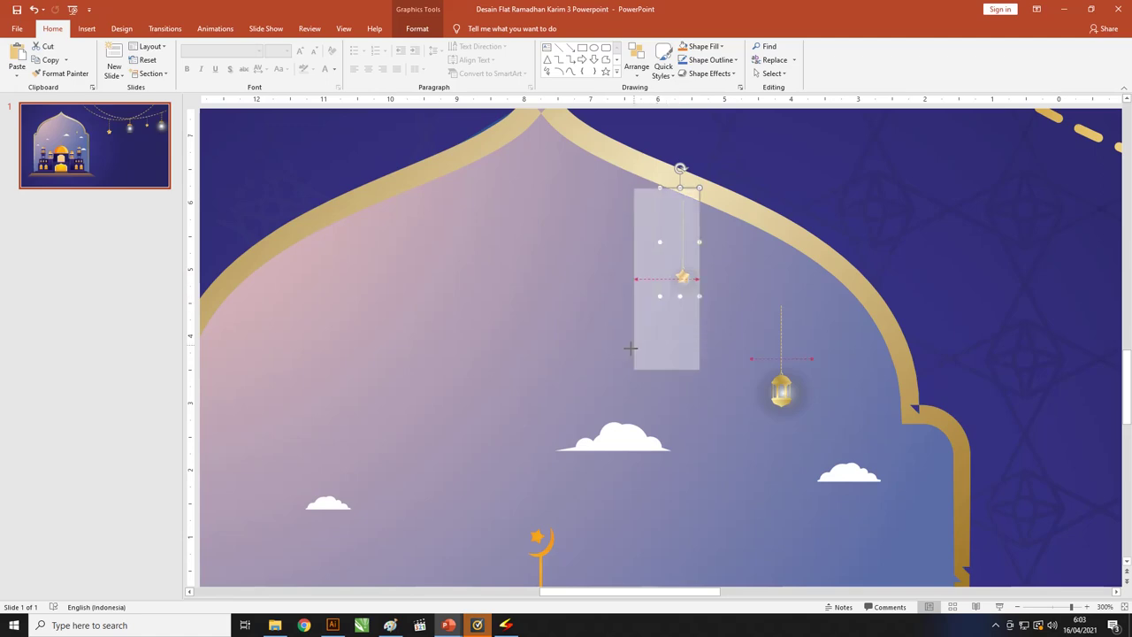
left_click_drag(670, 363, 685, 345)
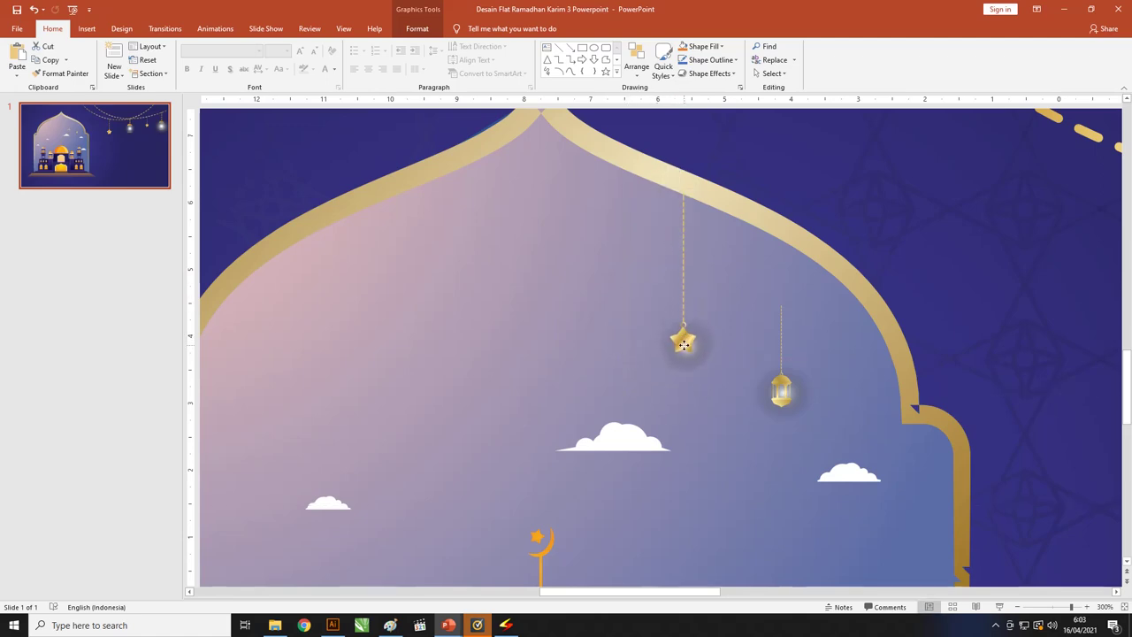
Make the small hanging lantern smaller and lower it slightly inside the arch
scroll(686, 345, "down", 5)
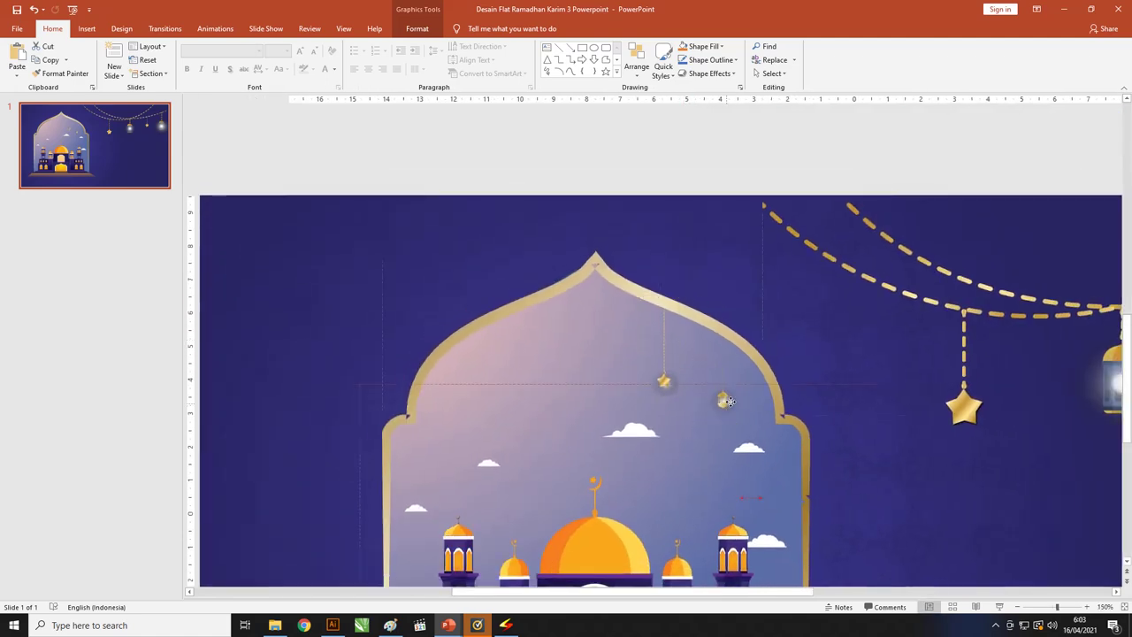
left_click(735, 390)
scroll(735, 391, "down", 2)
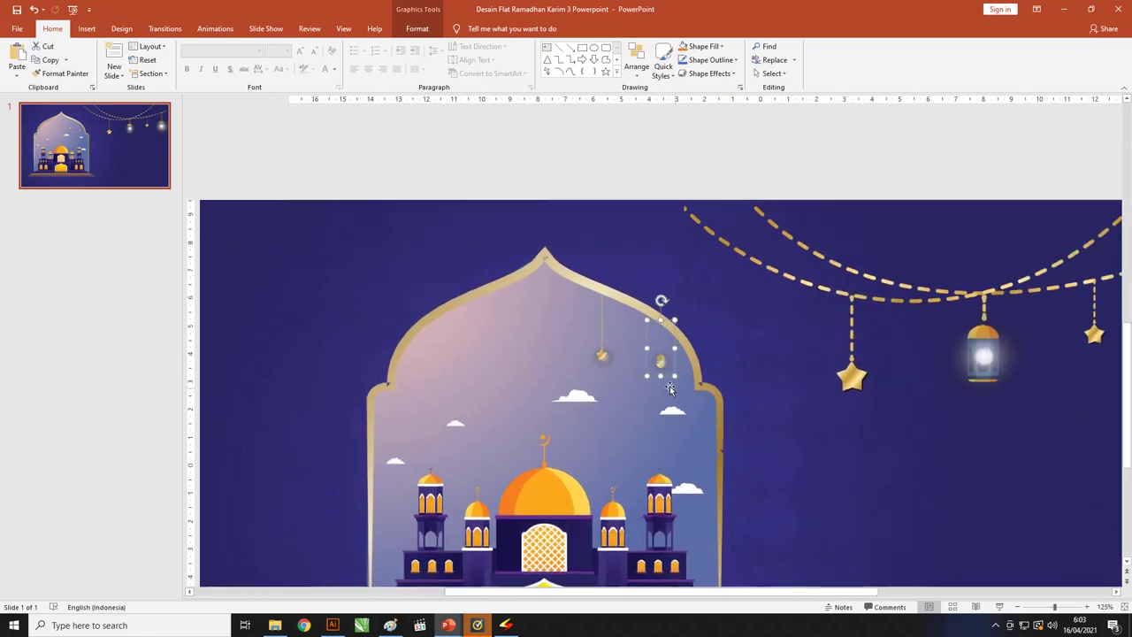
left_click_drag(660, 361, 655, 382)
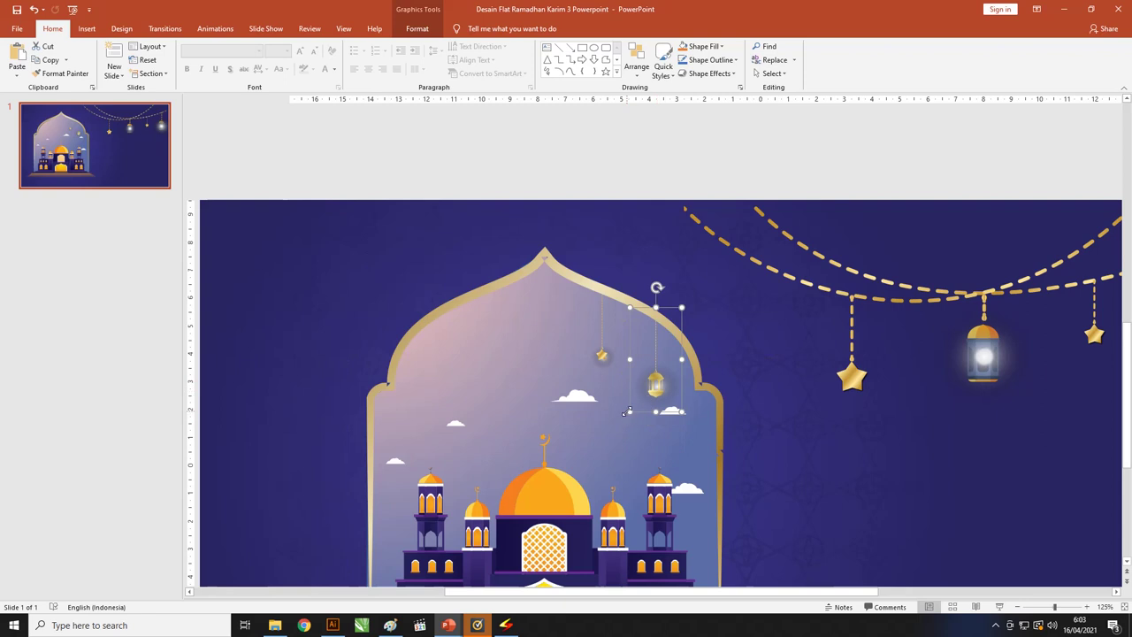
mouse_move(627, 411)
left_mouse_down()
mouse_move(658, 400)
mouse_move(392, 472)
mouse_move(407, 454)
left_mouse_up()
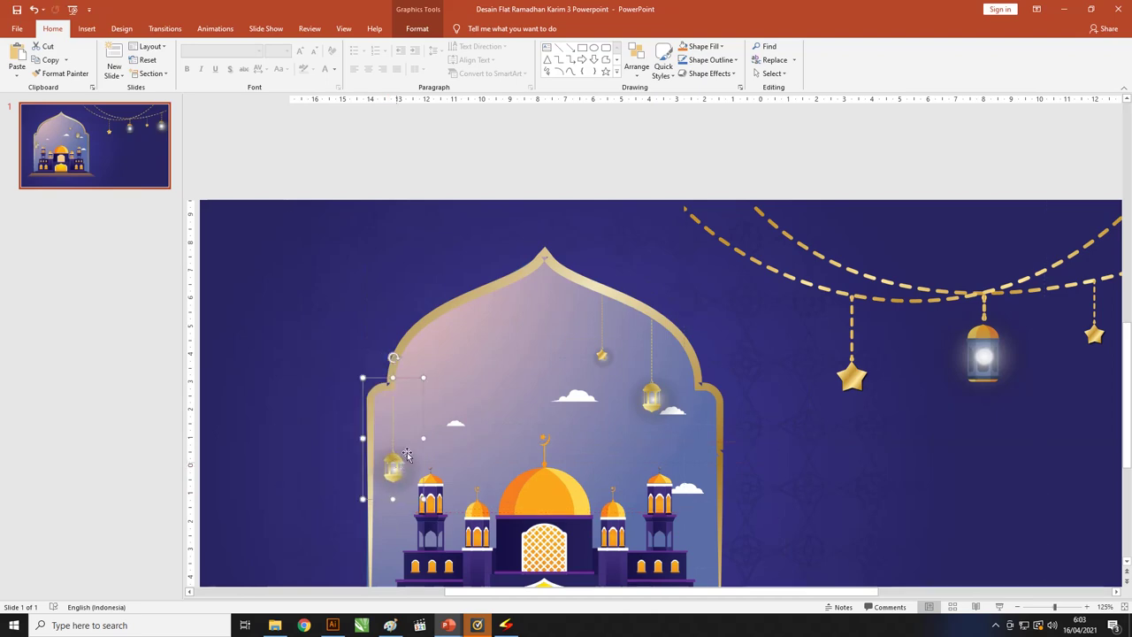
left_click(526, 138)
scroll(541, 177, "down", 10)
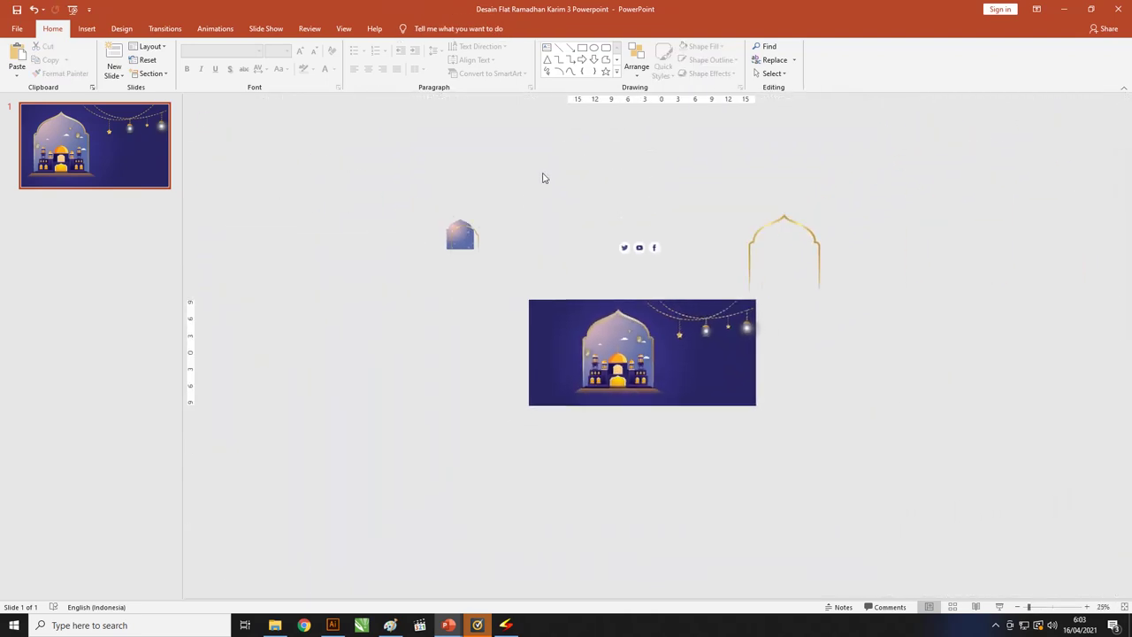
Enlarge the mosque picture toward both corners so it fills the gold arch
left_click_drag(467, 254, 436, 347)
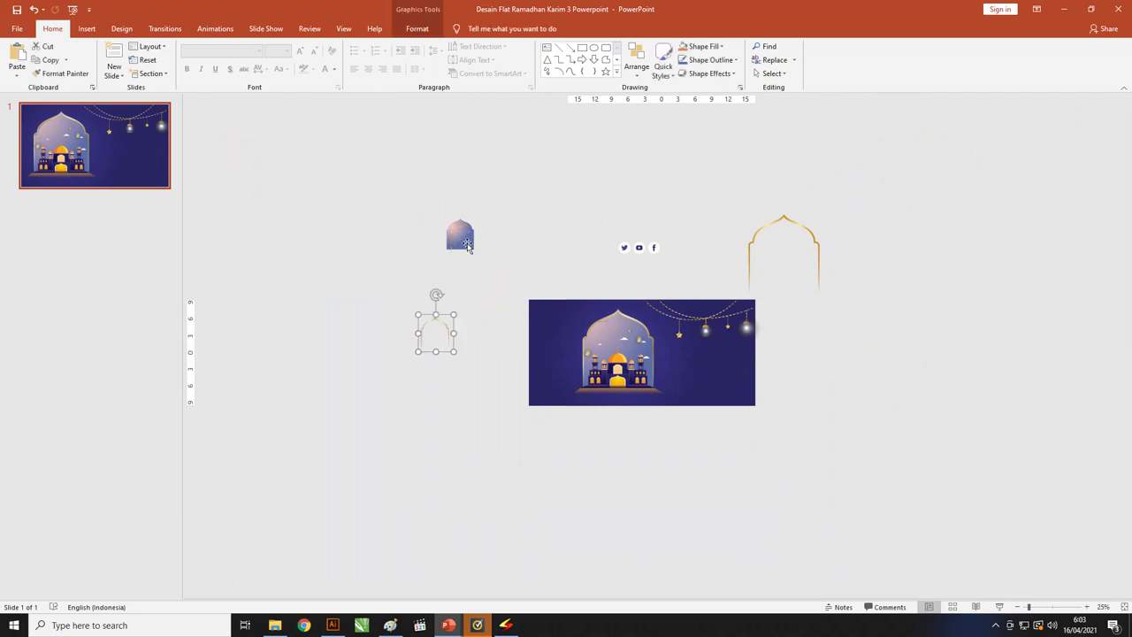
left_click(634, 365)
scroll(635, 364, "up", 3)
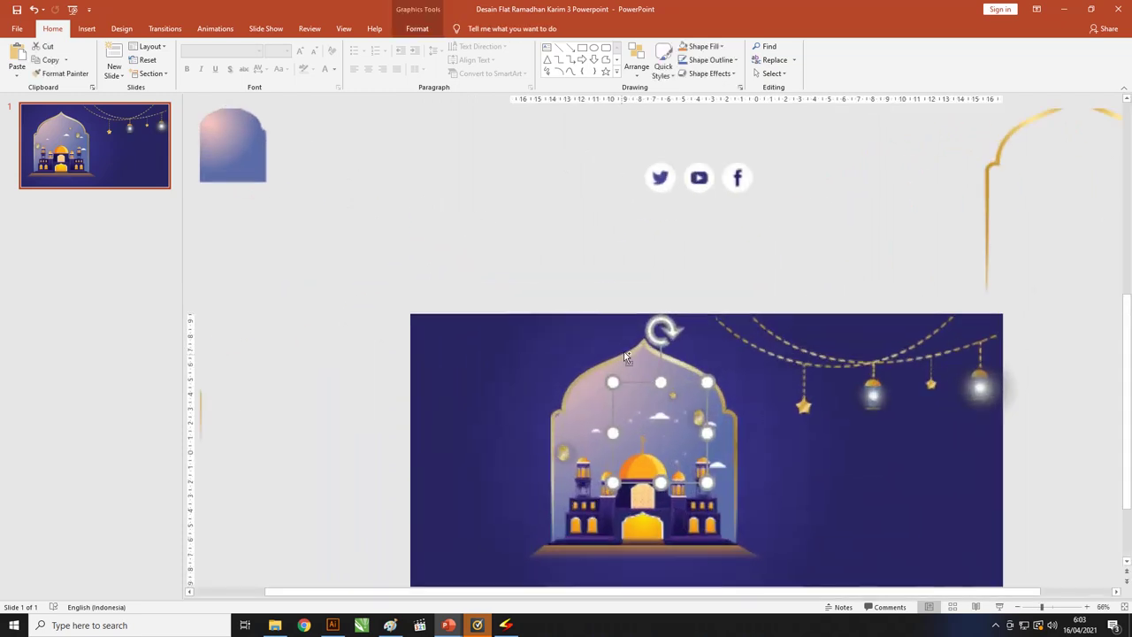
scroll(635, 365, "up", 2)
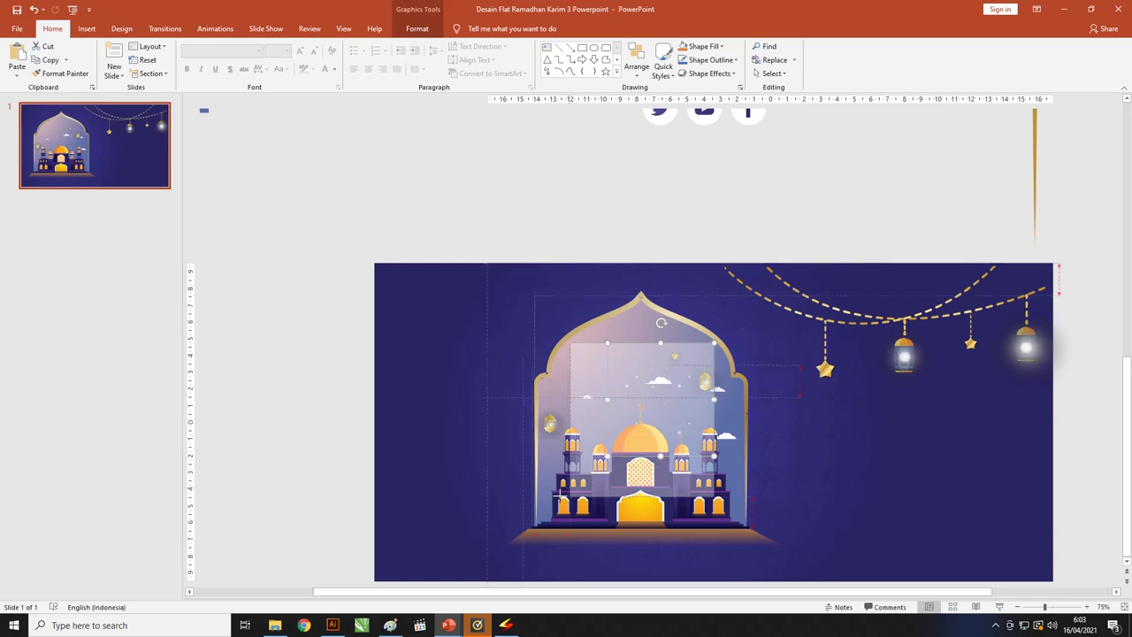
left_click_drag(607, 456, 534, 534)
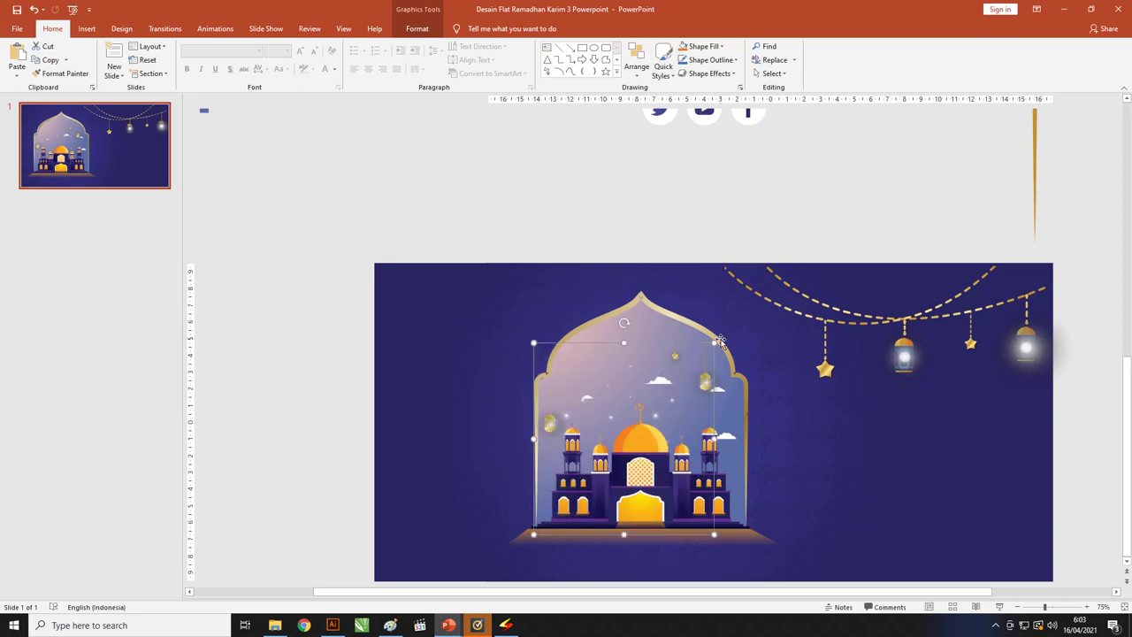
left_click_drag(715, 339, 759, 294)
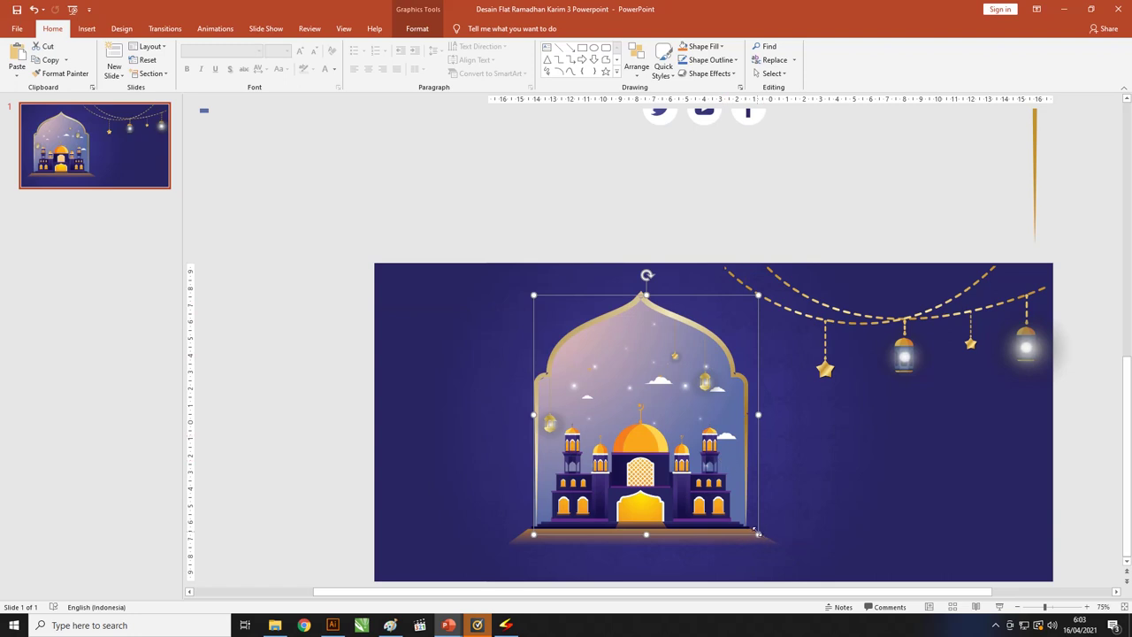
left_click_drag(758, 535, 752, 529)
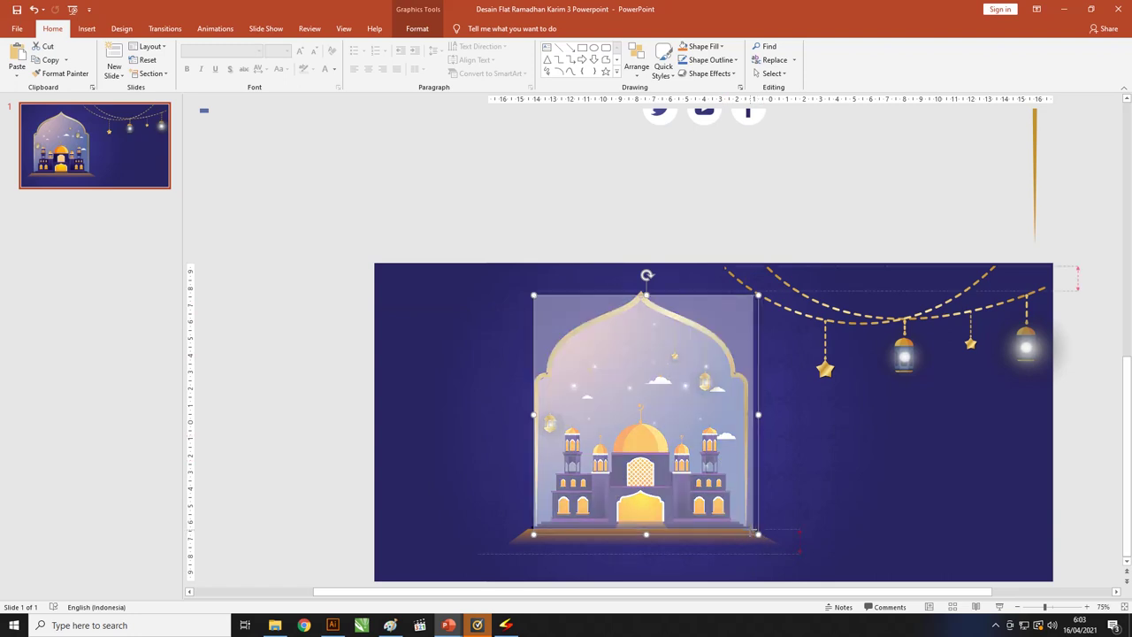
left_click(579, 219)
Delete the spare dome shape and small arch outline beside the slide
scroll(525, 219, "down", 2, "ctrl")
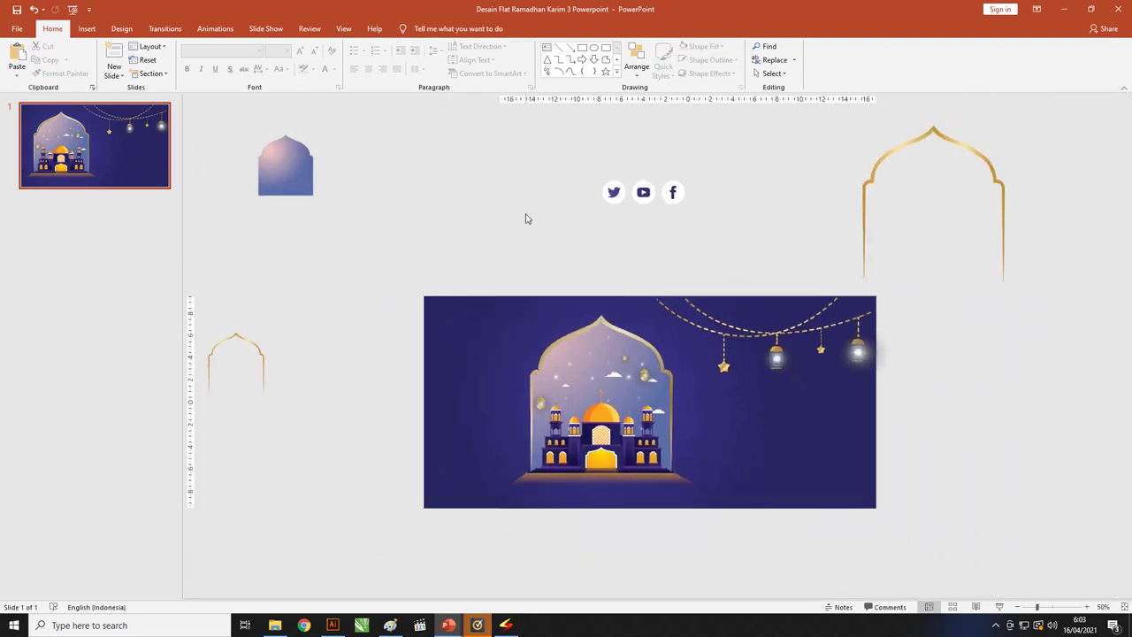
scroll(525, 219, "down", 1, "ctrl")
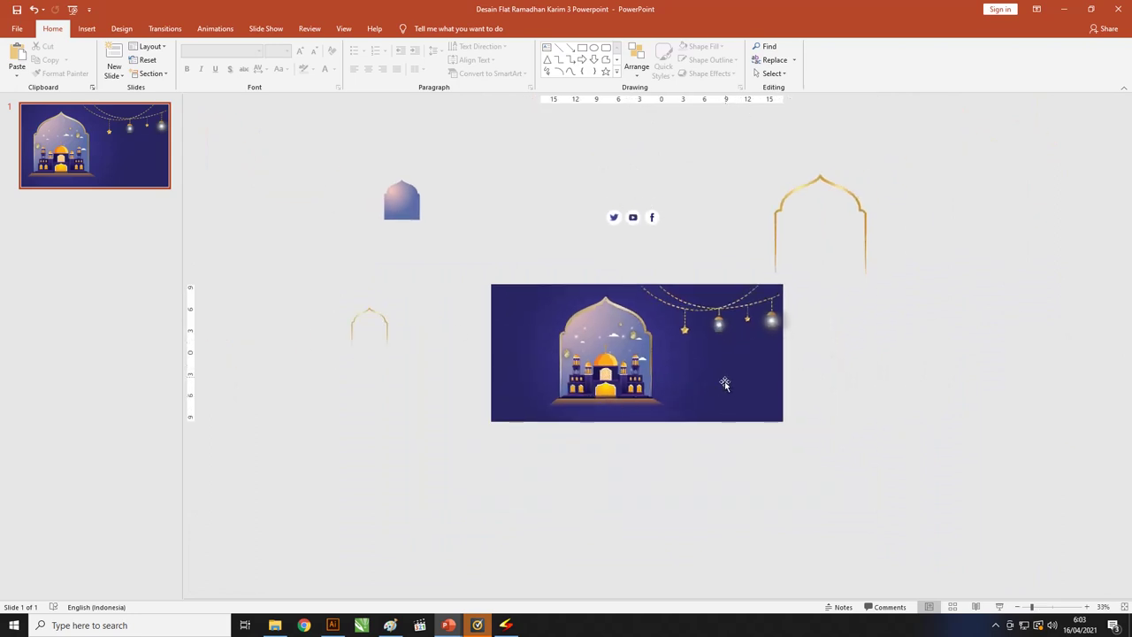
left_click_drag(409, 210, 416, 230)
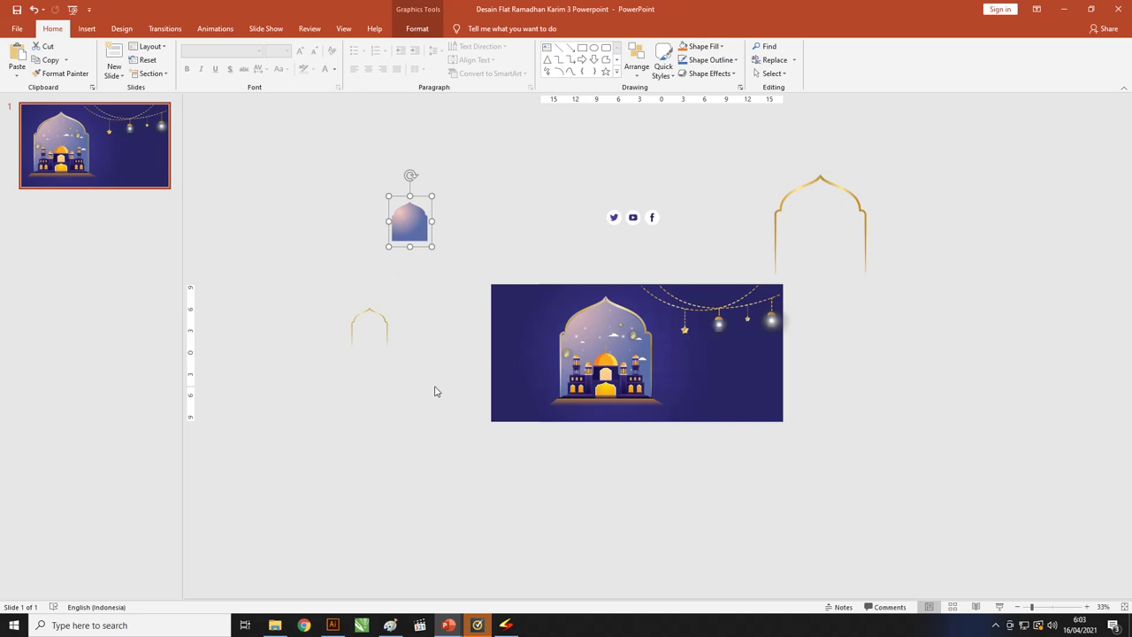
key("Delete")
left_click_drag(434, 391, 291, 261)
key("Delete")
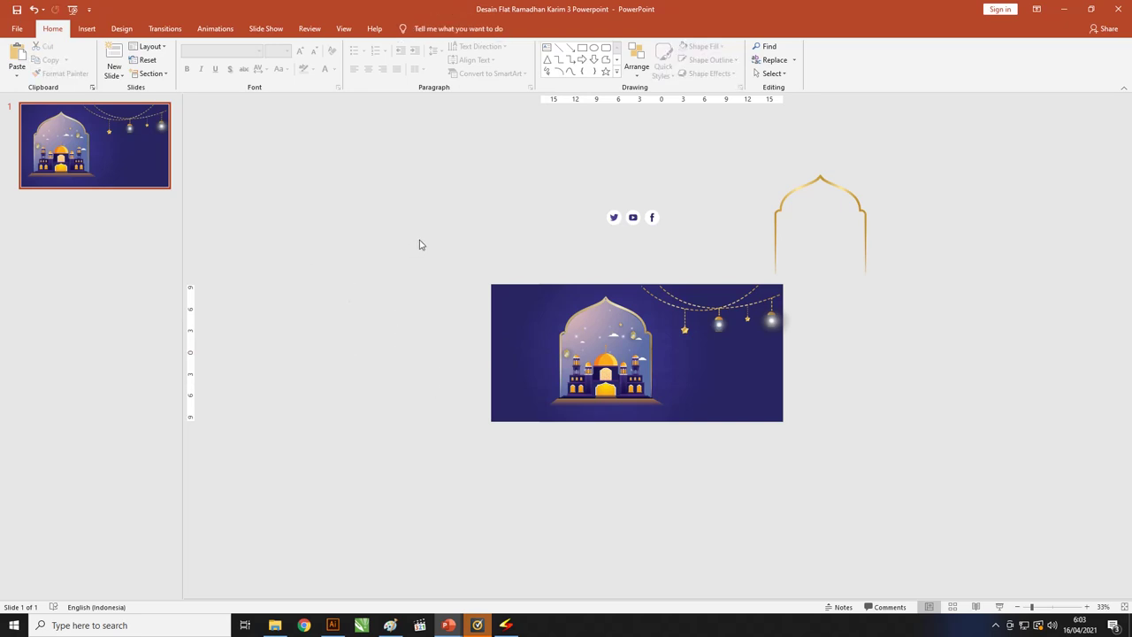
Move the Twitter, YouTube and Facebook icons to the slide's top-left corner and shrink them
left_click_drag(693, 202, 559, 264)
left_click(645, 221)
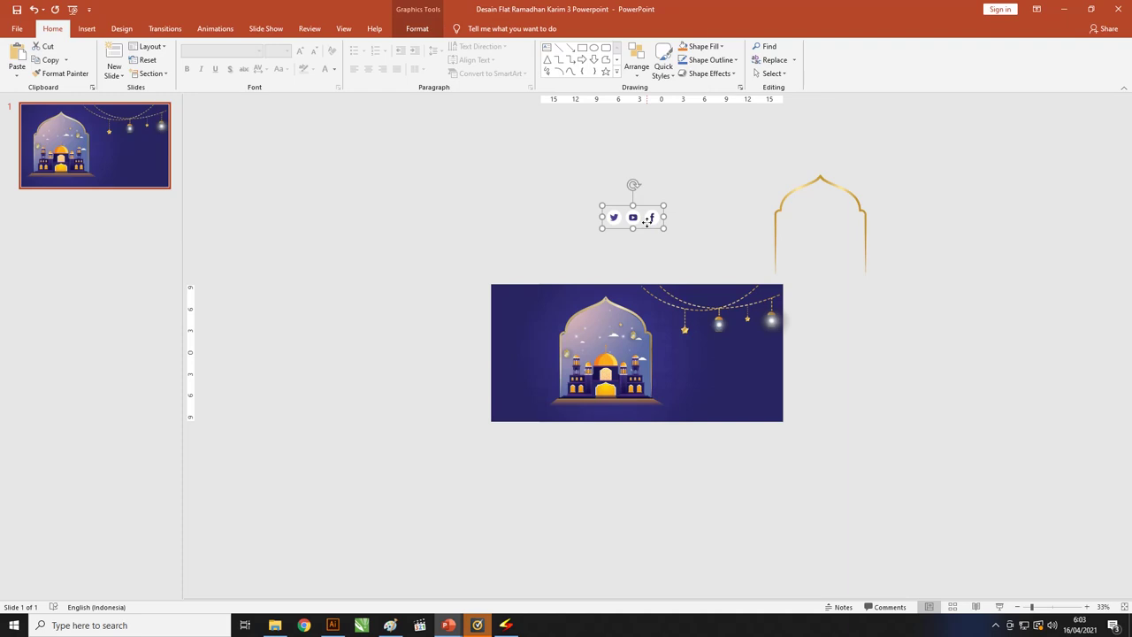
left_click_drag(646, 221, 567, 323)
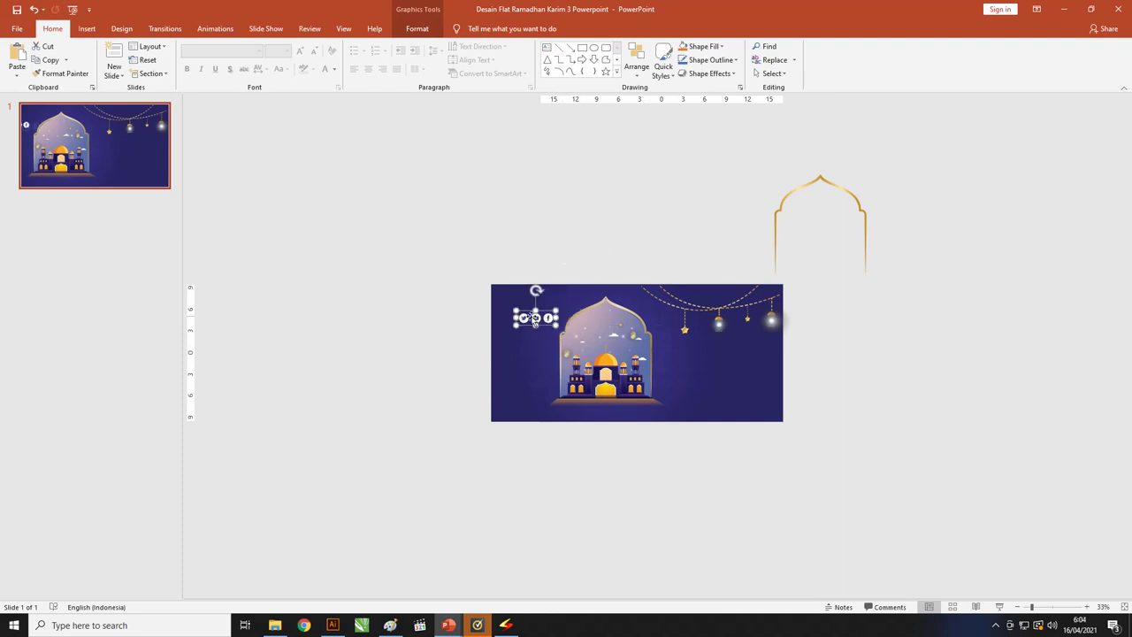
left_click_drag(547, 322, 552, 301)
left_click(577, 265)
scroll(573, 294, "up", 5)
left_click(476, 333)
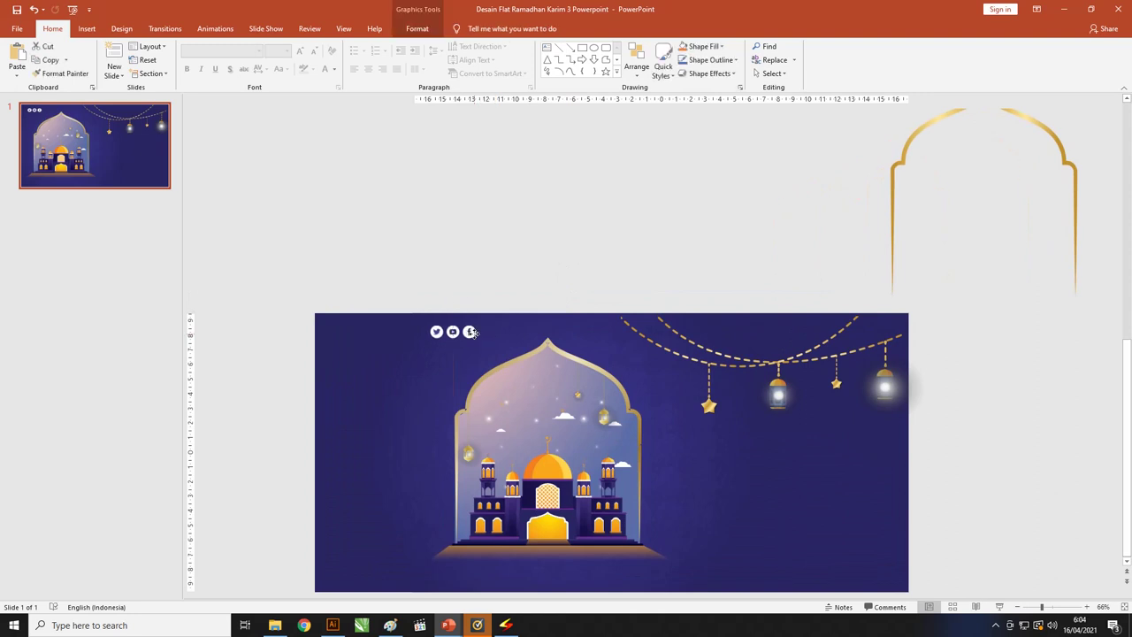
left_click(504, 256)
scroll(504, 255, "down", 2)
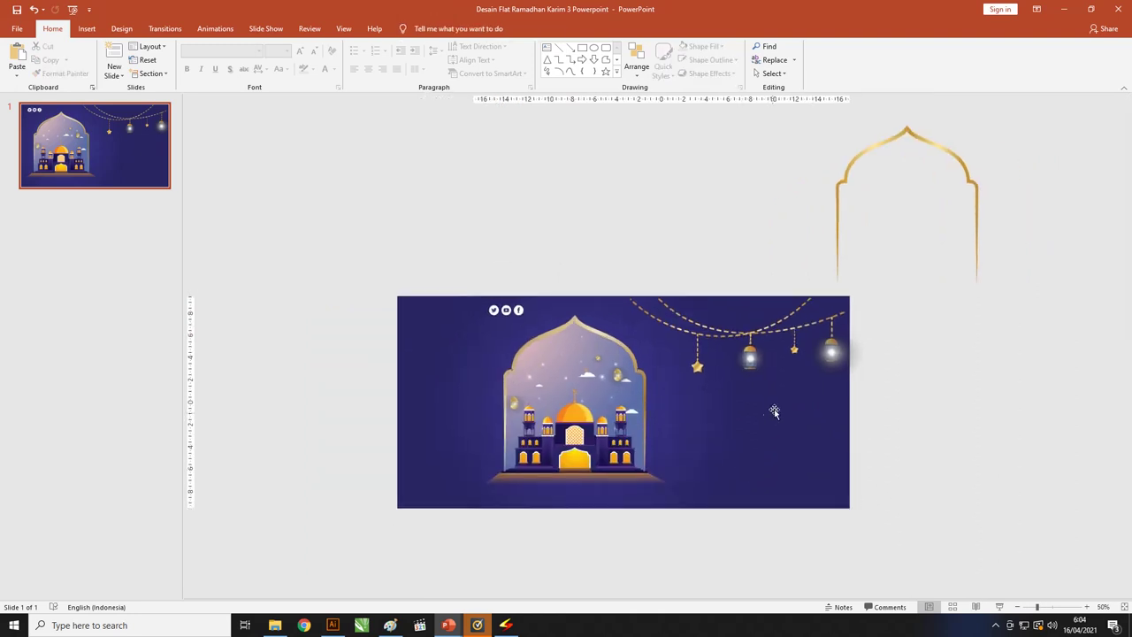
Draw a text box to the right of the mosque and type 'Marhaban'
left_click(87, 29)
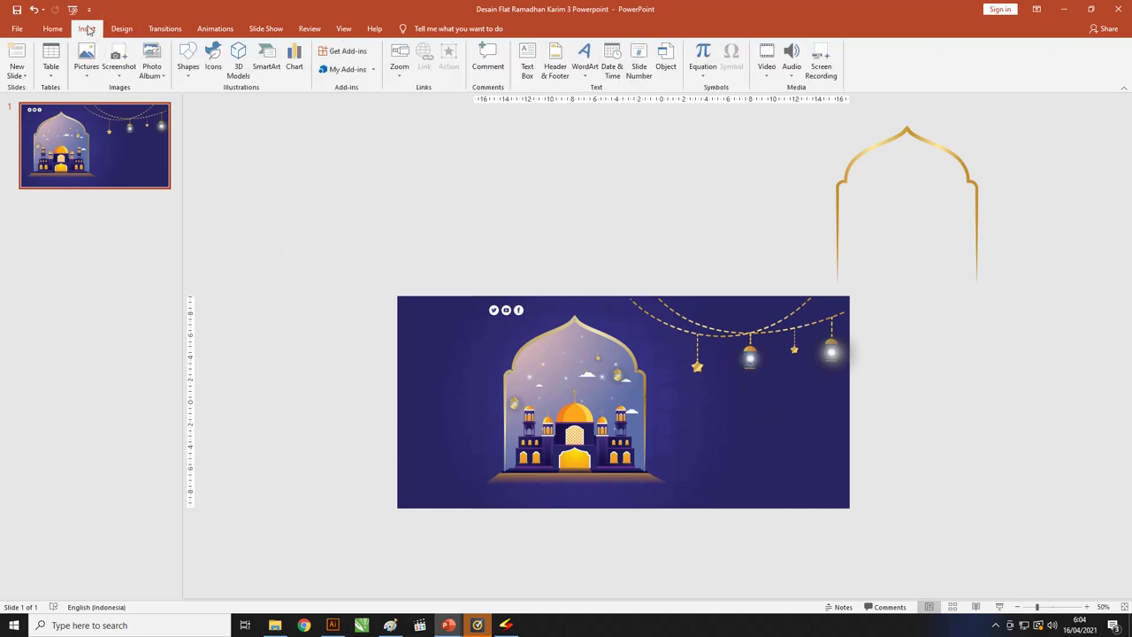
left_click(184, 81)
left_click(182, 100)
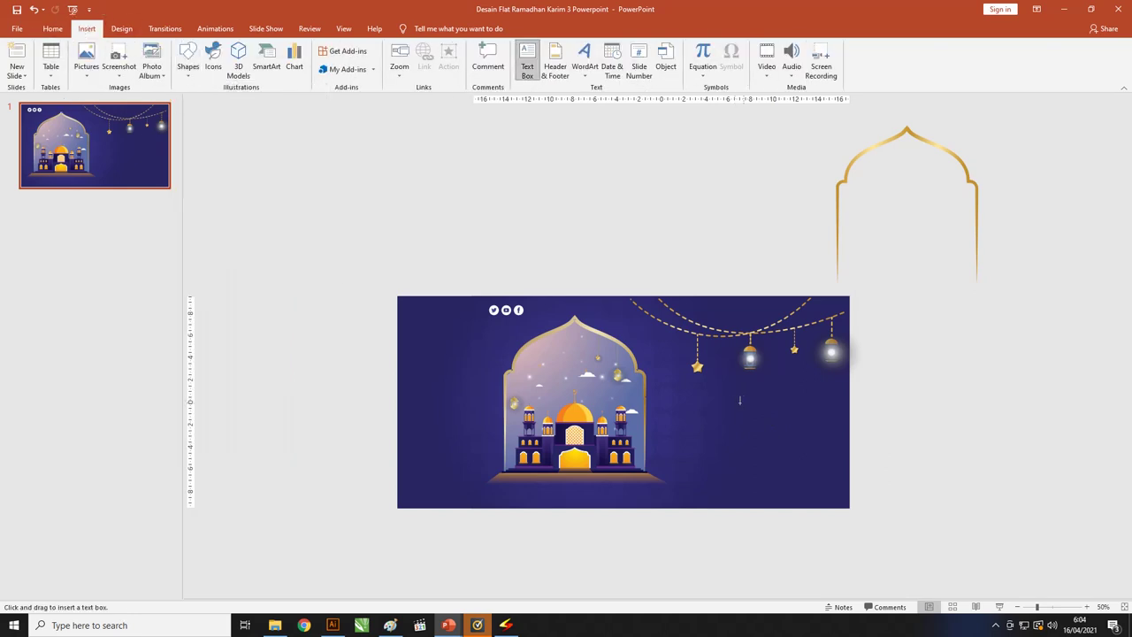
left_click_drag(672, 391, 837, 450)
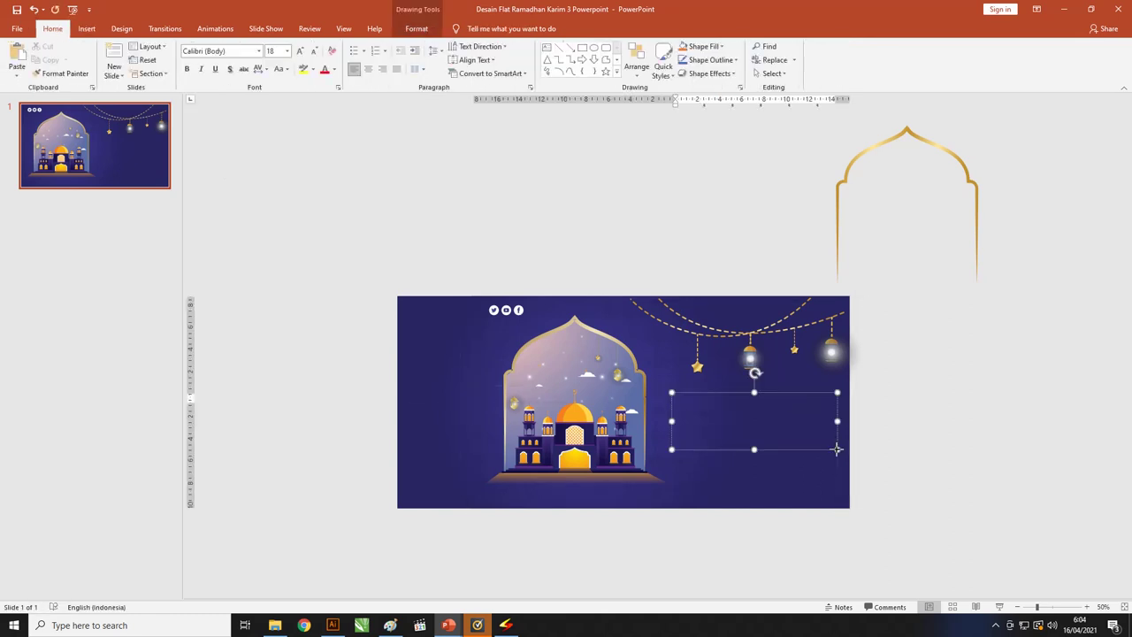
type("Marhaban")
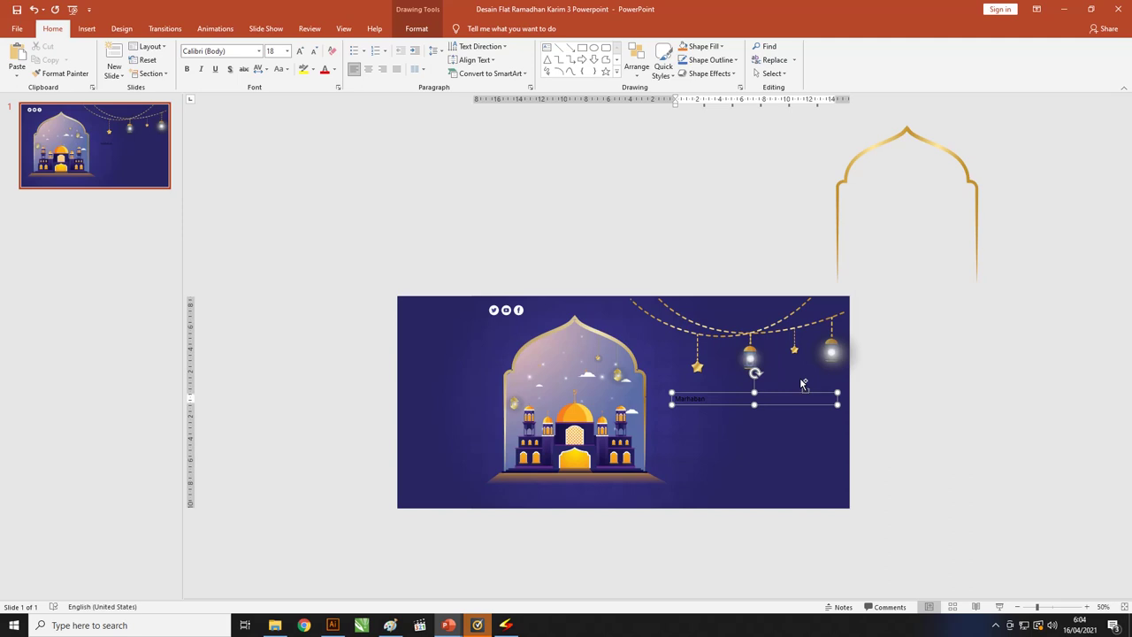
Make Marhaban white, 48 pt Great Vibes, fit its box and Ctrl-drag a copy below
key("ctrl+a")
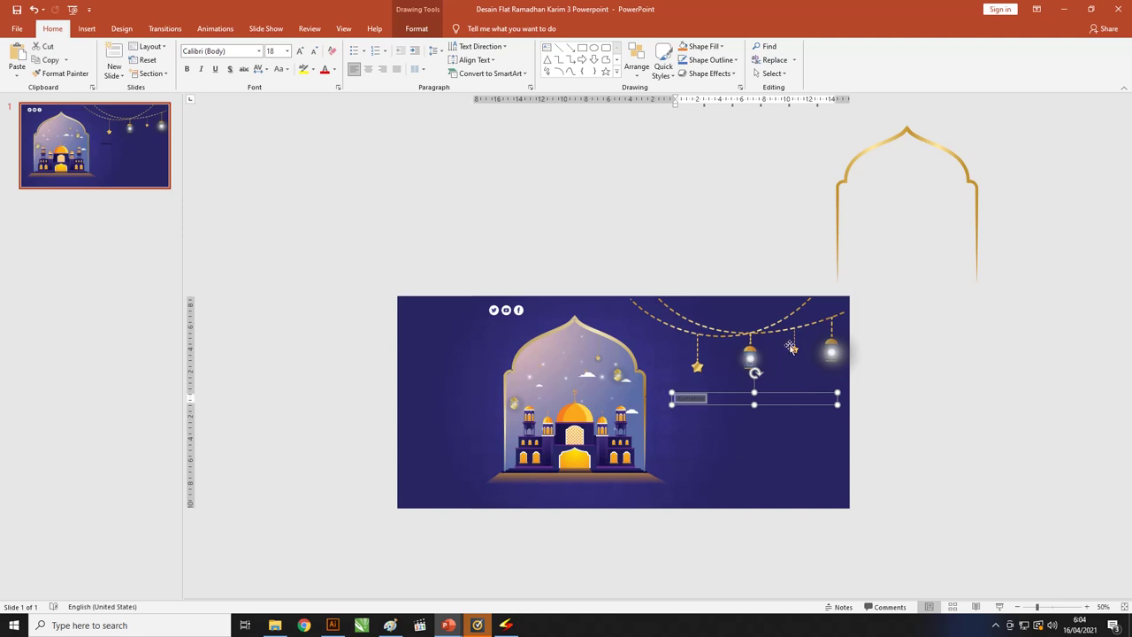
left_click(334, 69)
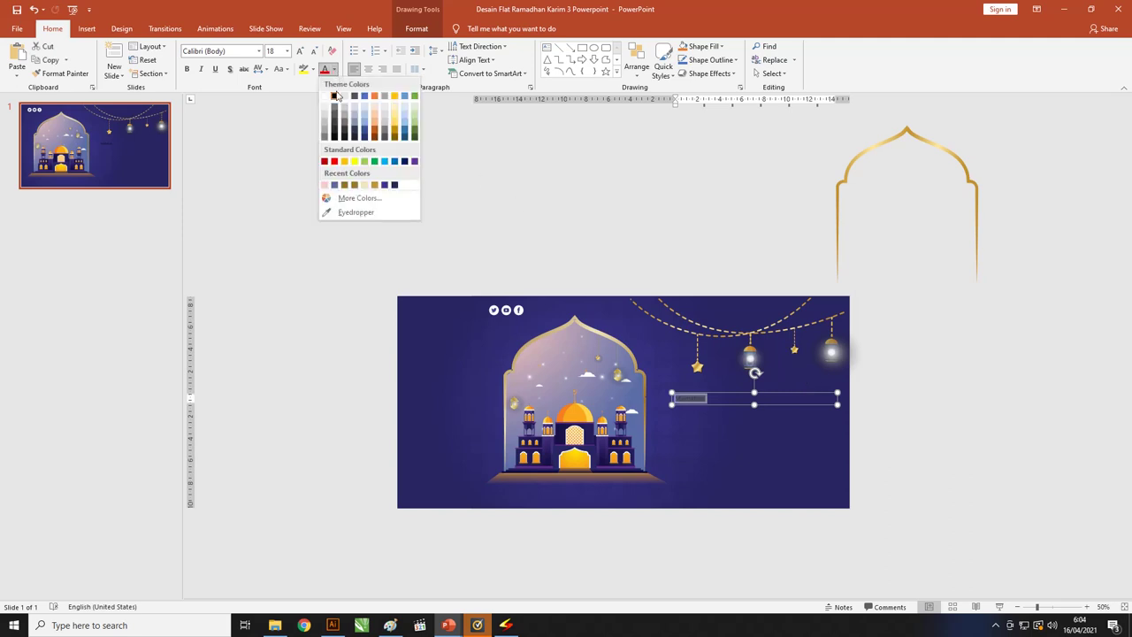
left_click(324, 99)
key("ctrl+shift+period")
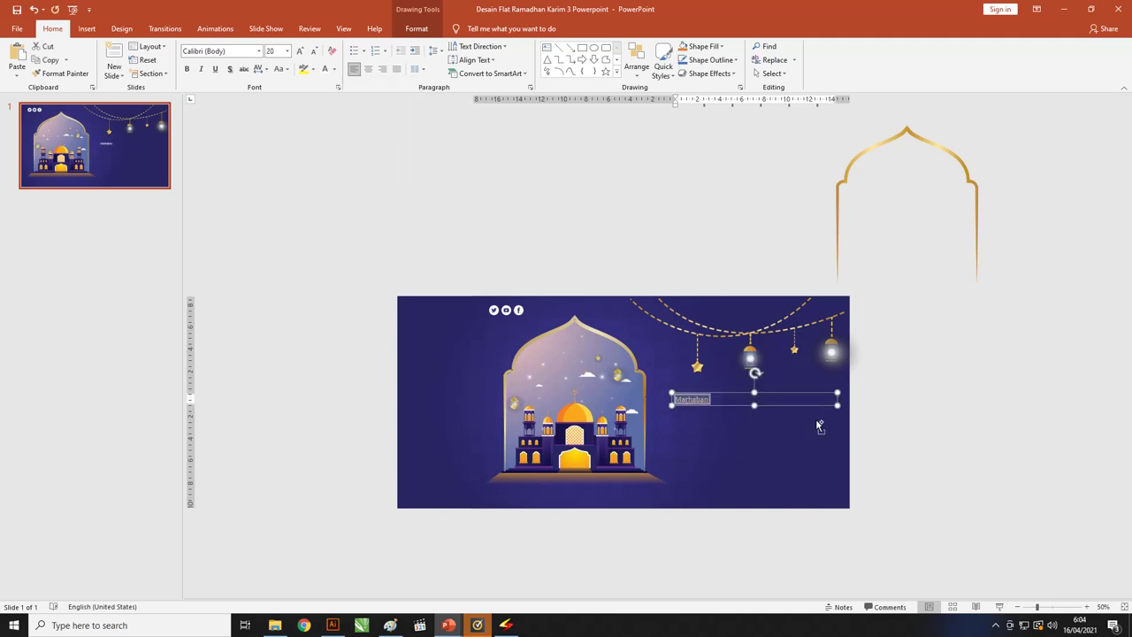
key("ctrl+shift+period")
key("ctrl+shift+period")
key("ctrl+shift+period")
key("ctrl+shift+period")
key("ctrl+shift+period")
key("ctrl+shift+period")
key("ctrl+shift+period")
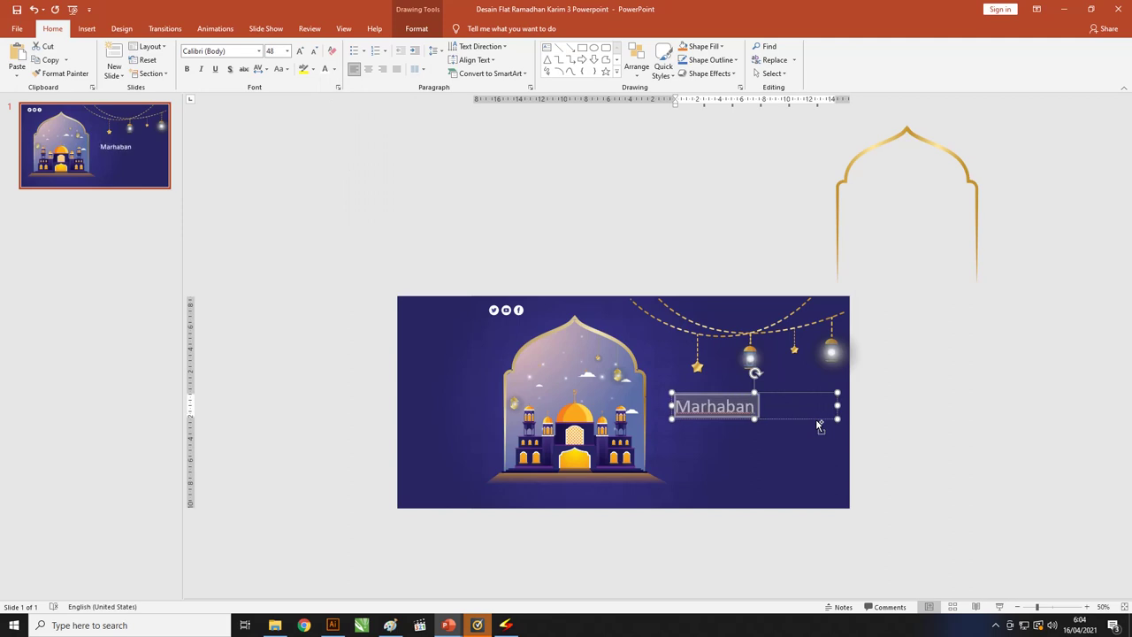
left_click(238, 52)
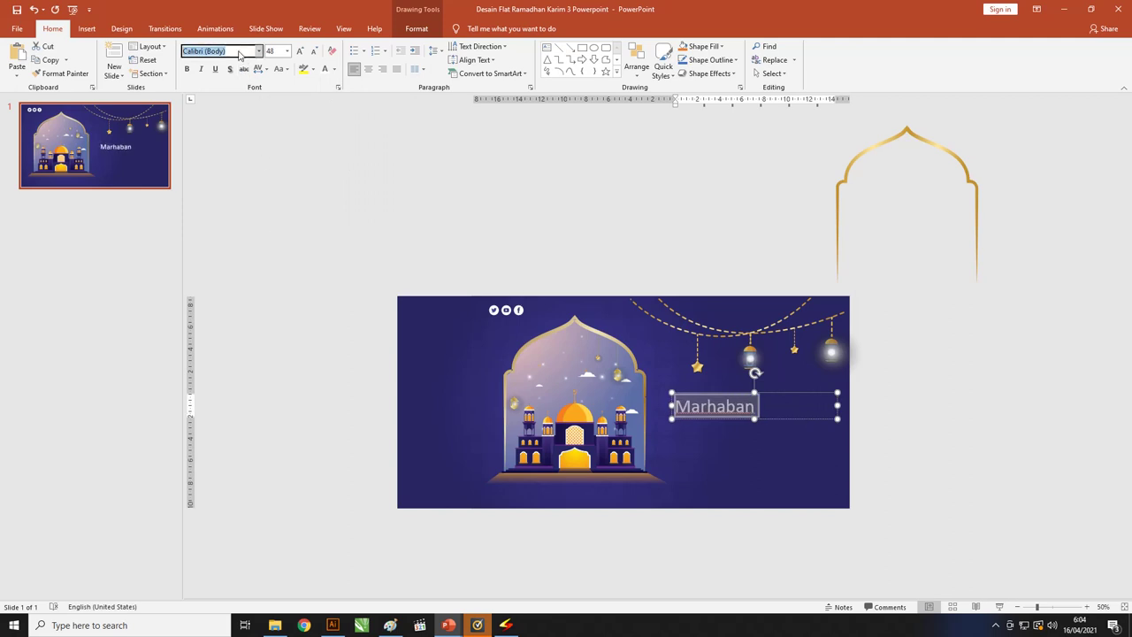
type("Great Vibes")
key("Return")
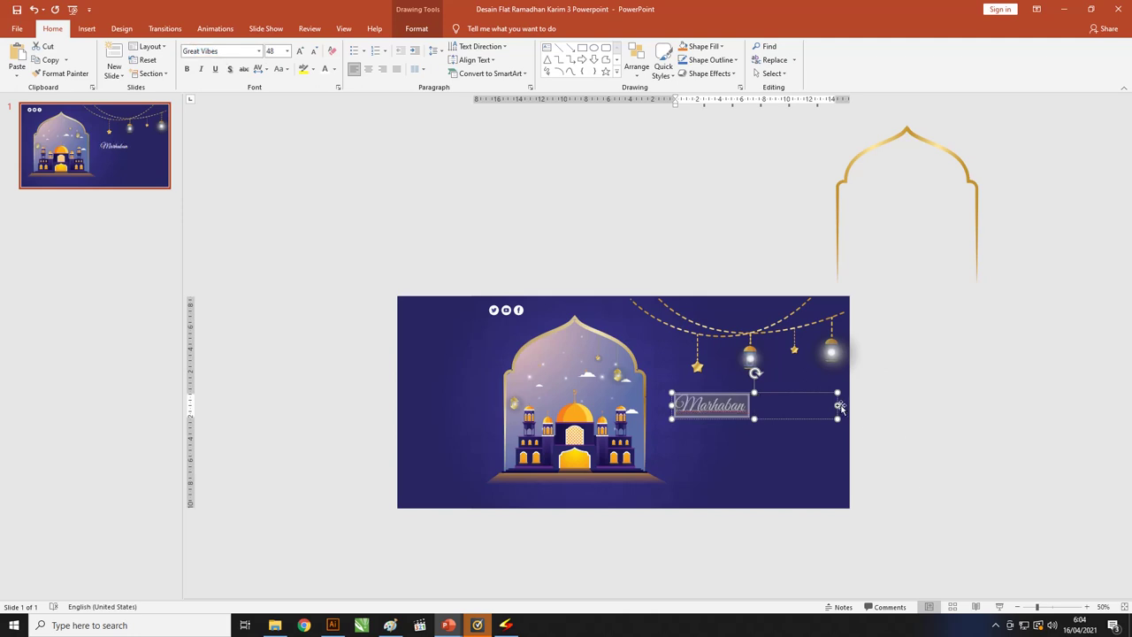
mouse_move(840, 406)
left_mouse_down()
mouse_move(751, 406)
mouse_move(724, 382)
left_mouse_up()
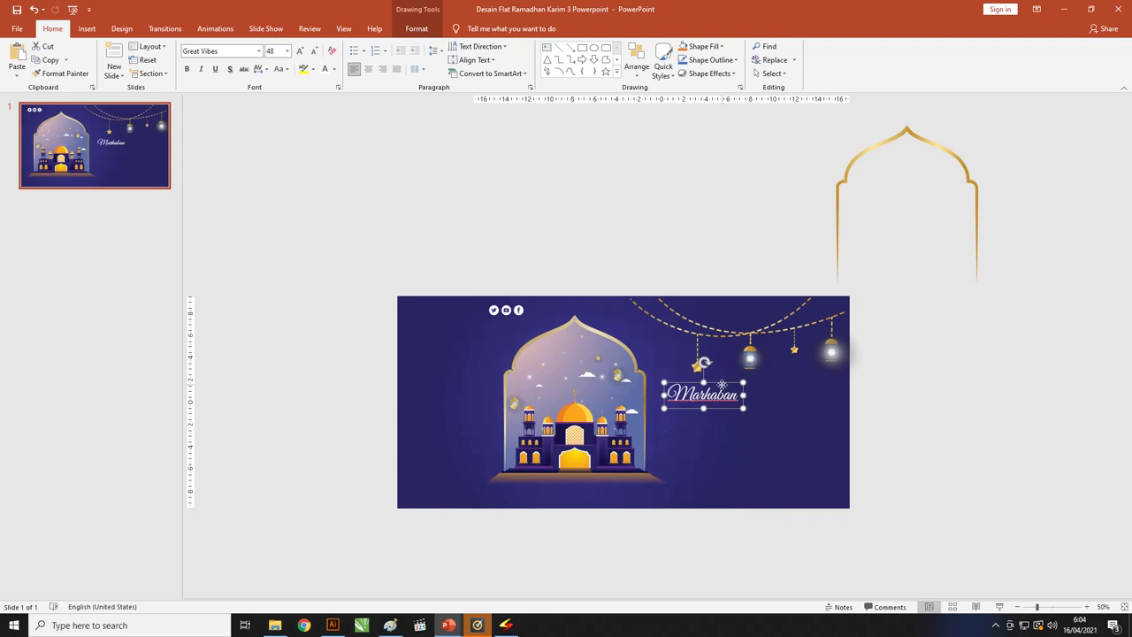
left_click_drag(720, 386, 772, 408)
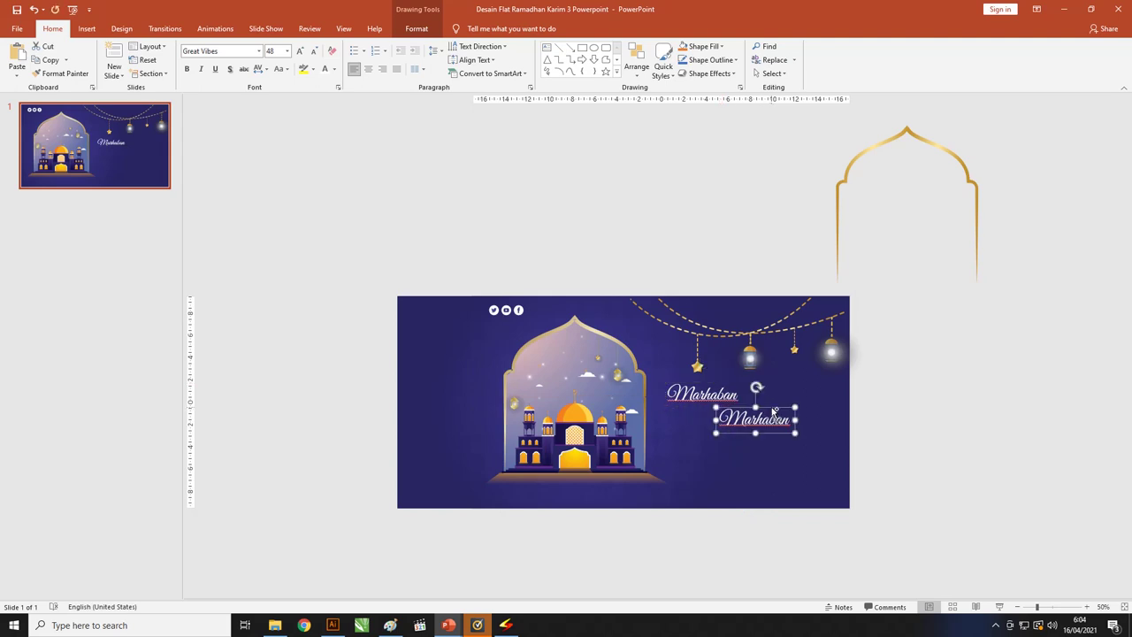
Retype the copy as 'Ya Ramadhan' at 54 pt on one line, offset beneath Marhaban
type("Yo")
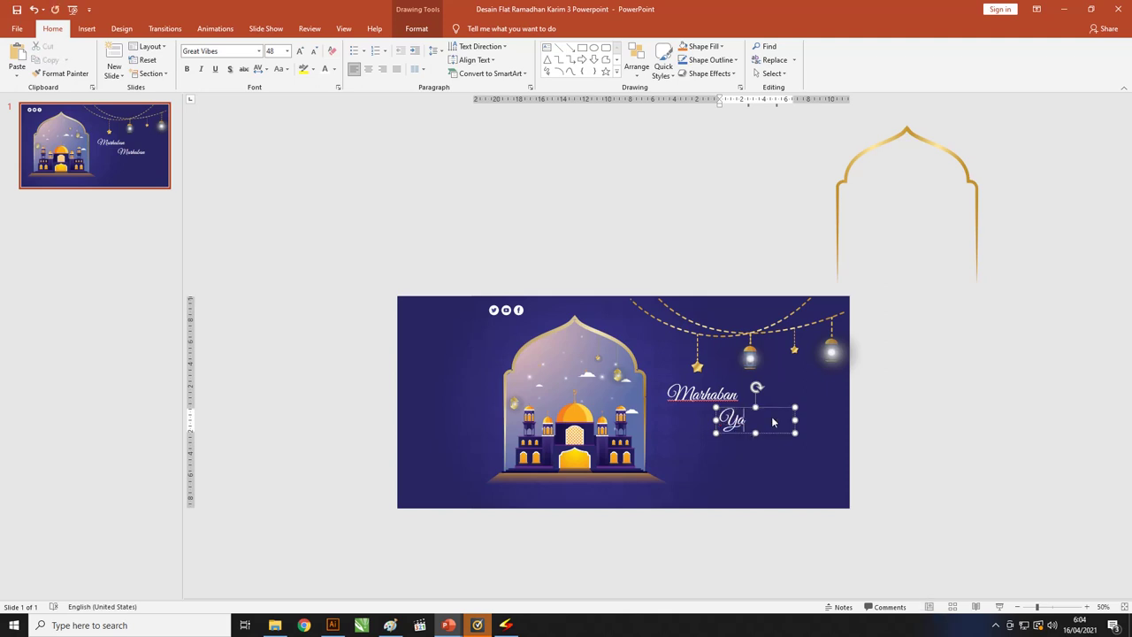
type(" Ramadhan")
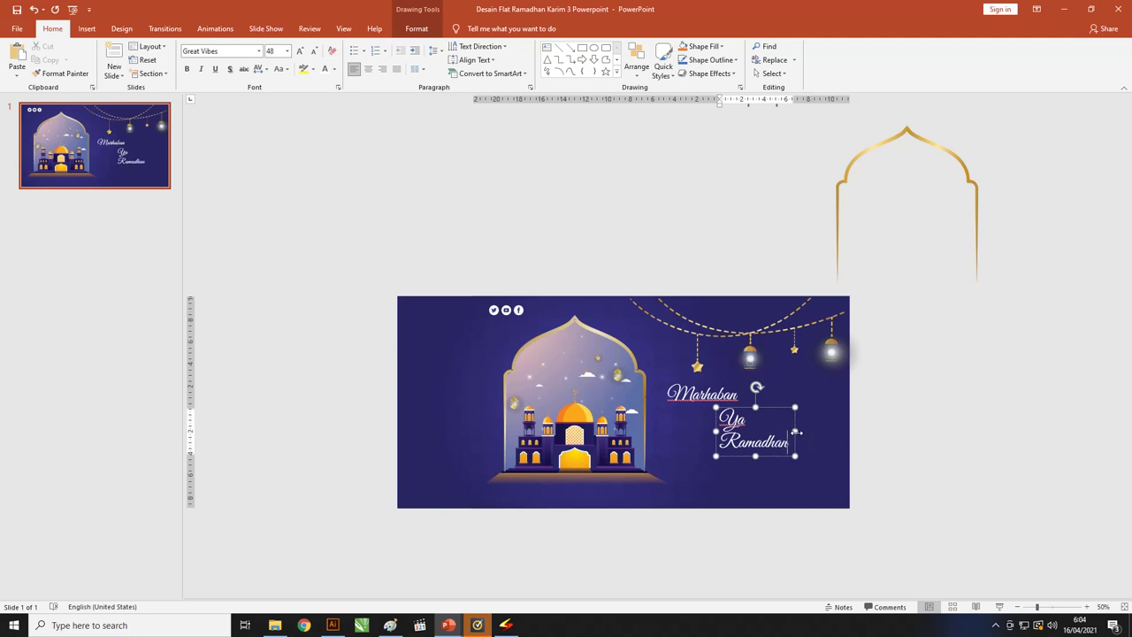
left_click_drag(794, 430, 839, 430)
triple_click(795, 419)
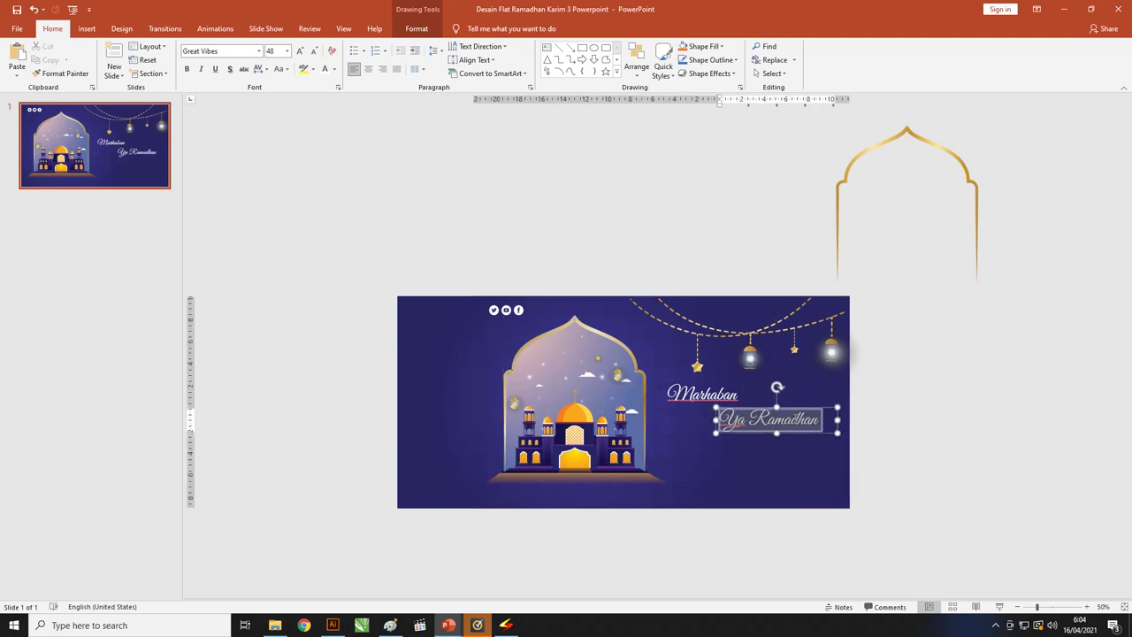
key("ctrl+shift+period")
key("ctrl+shift+period")
key("ctrl+shift+comma")
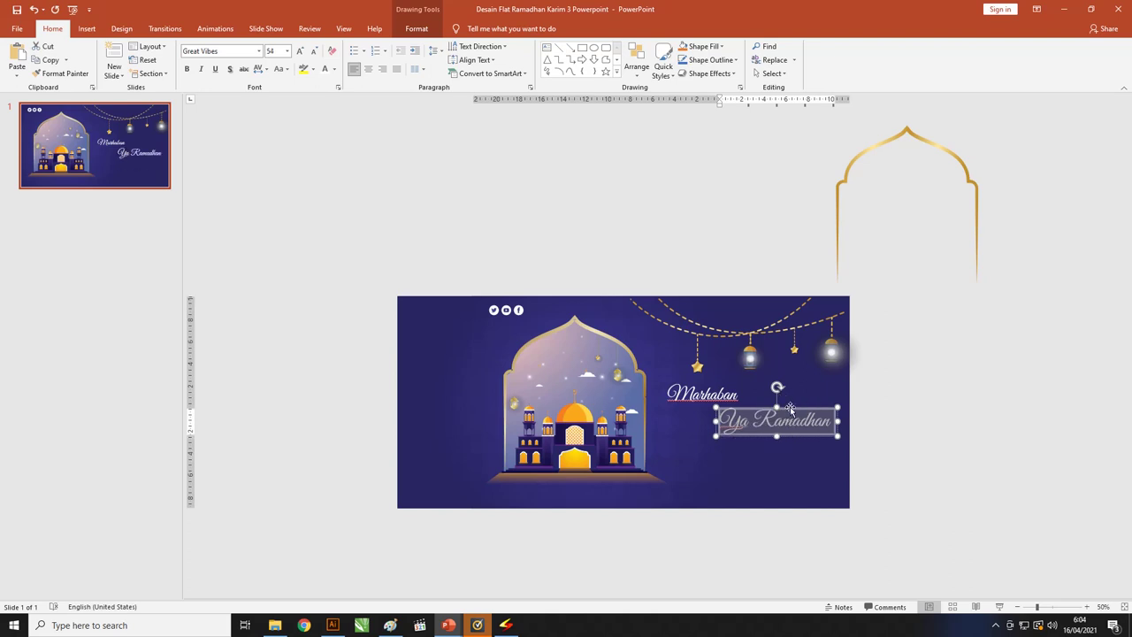
left_click_drag(790, 407, 726, 402)
left_click(704, 393, "shift")
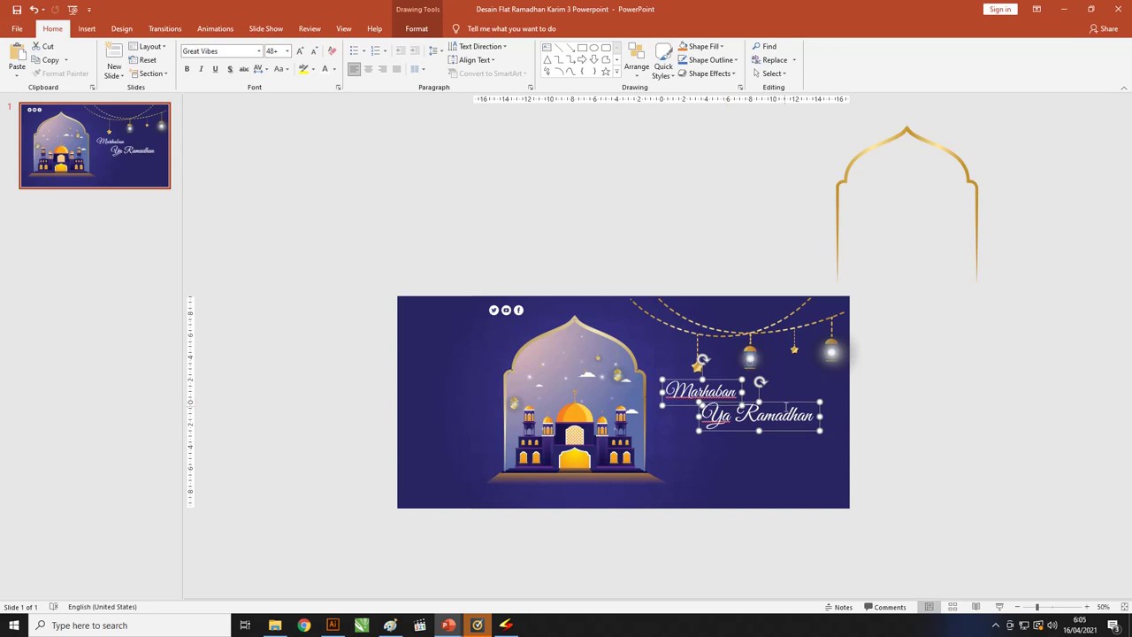
scroll(696, 501, "up", 2)
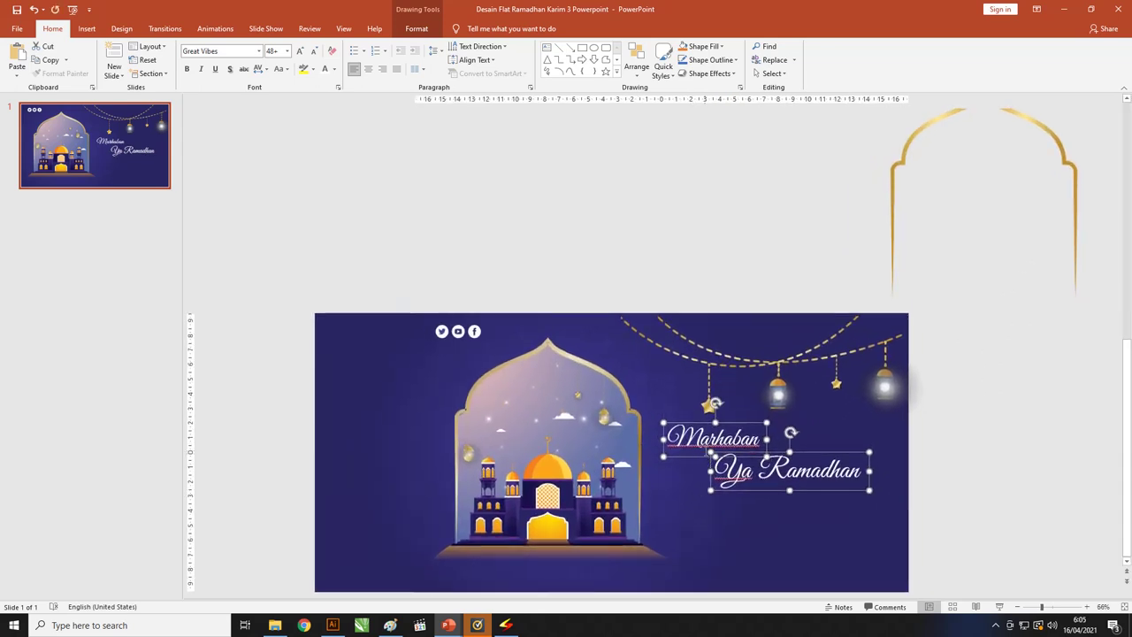
Paste a text box under Ya Ramadhan with the Lorem Ipsum paragraph at 12 pt, widened
key("ctrl+v")
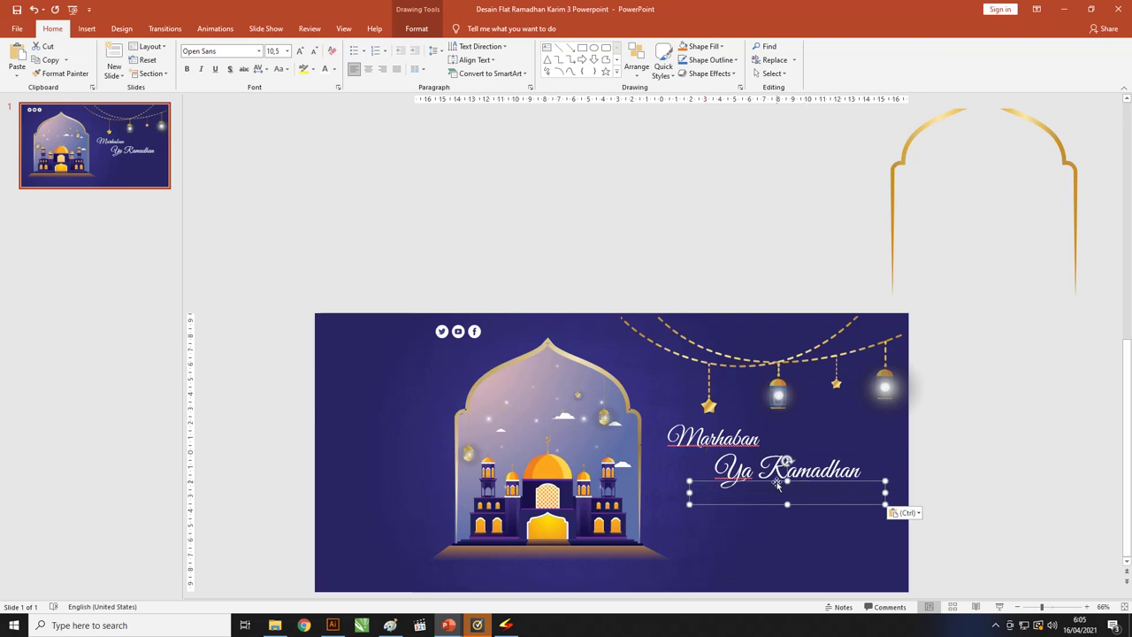
left_click_drag(777, 481, 752, 494)
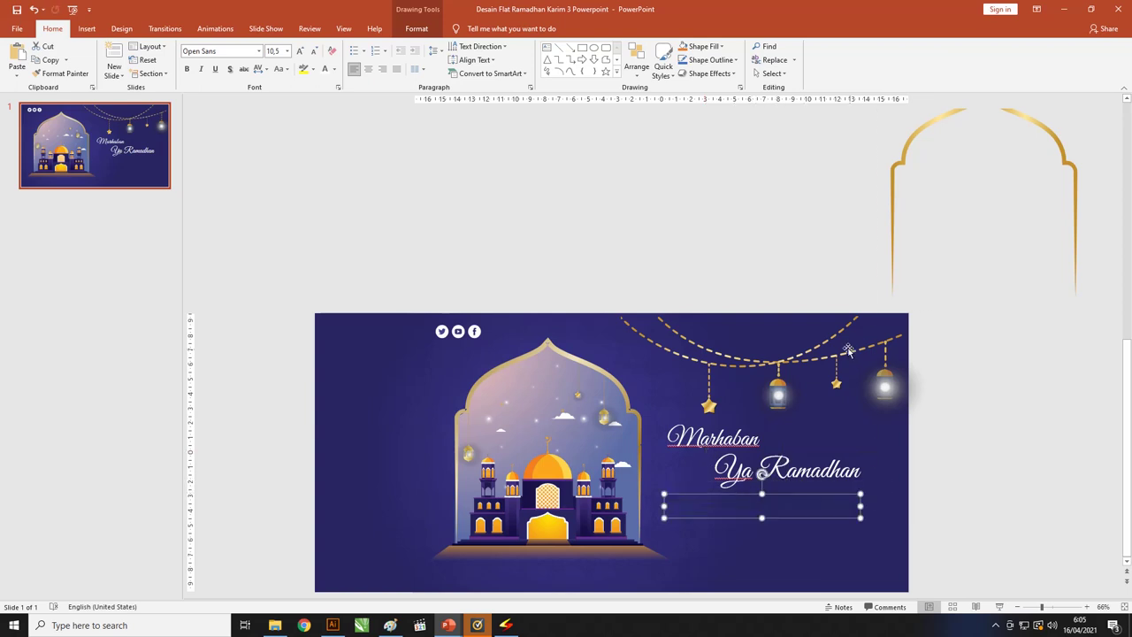
type("Lorem Ipsum is simply dummy text of the printing and typesetting industry. Lorem Ipsum has been the industry's standard dummy text ever since the 1500s.")
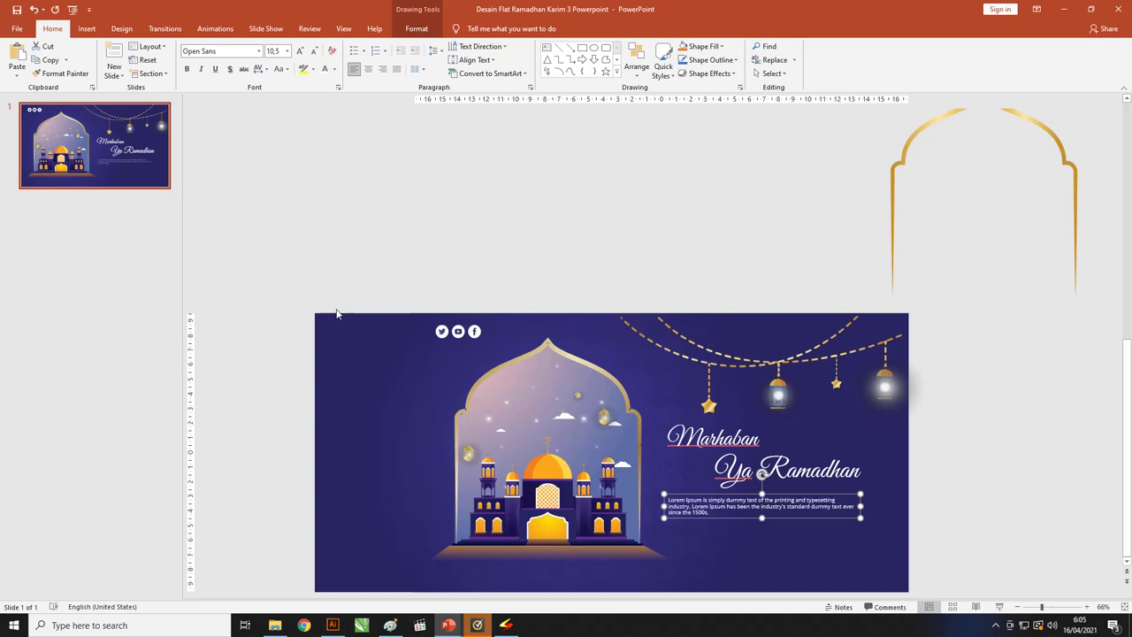
key("ctrl+bracketright")
key("ctrl+bracketright")
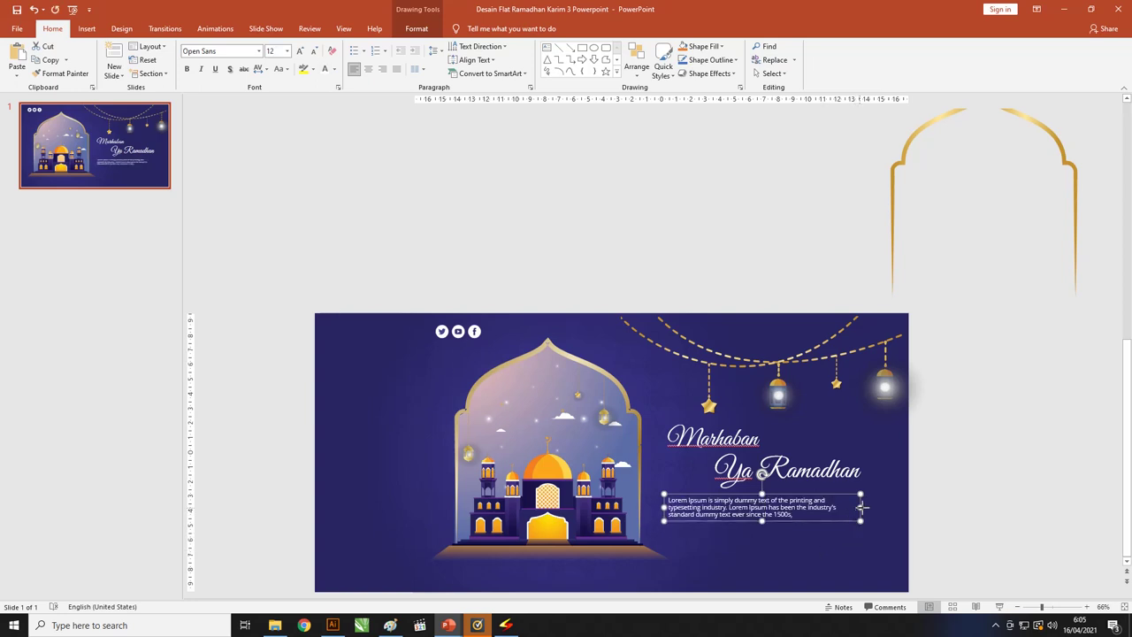
mouse_move(861, 506)
left_mouse_down()
mouse_move(875, 507)
mouse_move(820, 493)
left_mouse_up()
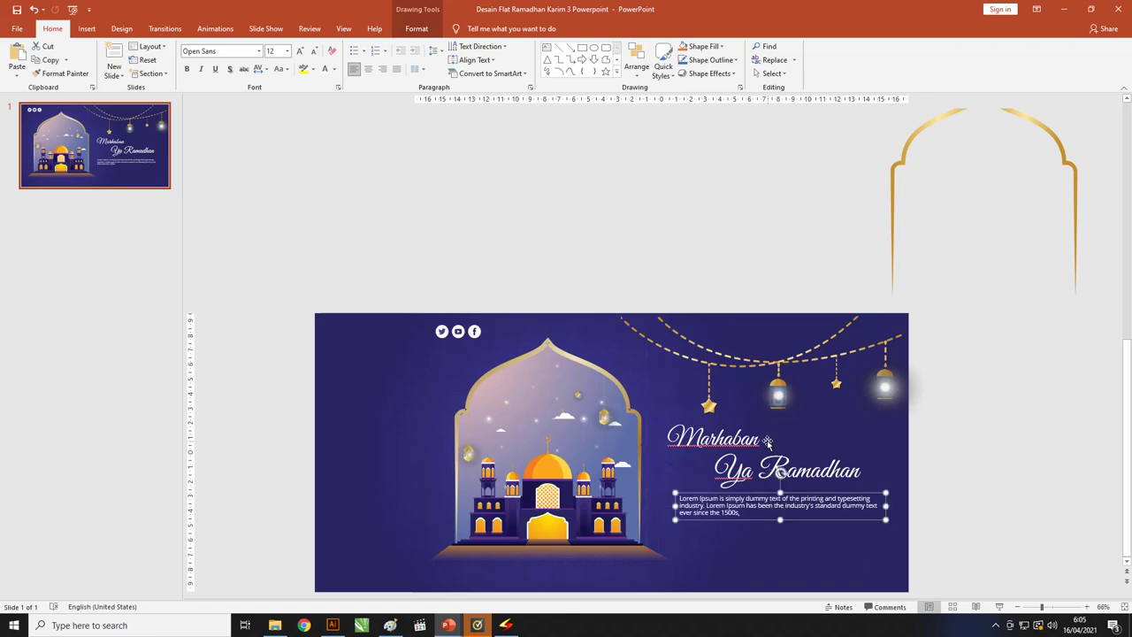
left_click(778, 551)
Draw a rounded rectangle below the body text and round its corners into a pill
scroll(779, 551, "up", 3)
scroll(780, 547, "up", 4)
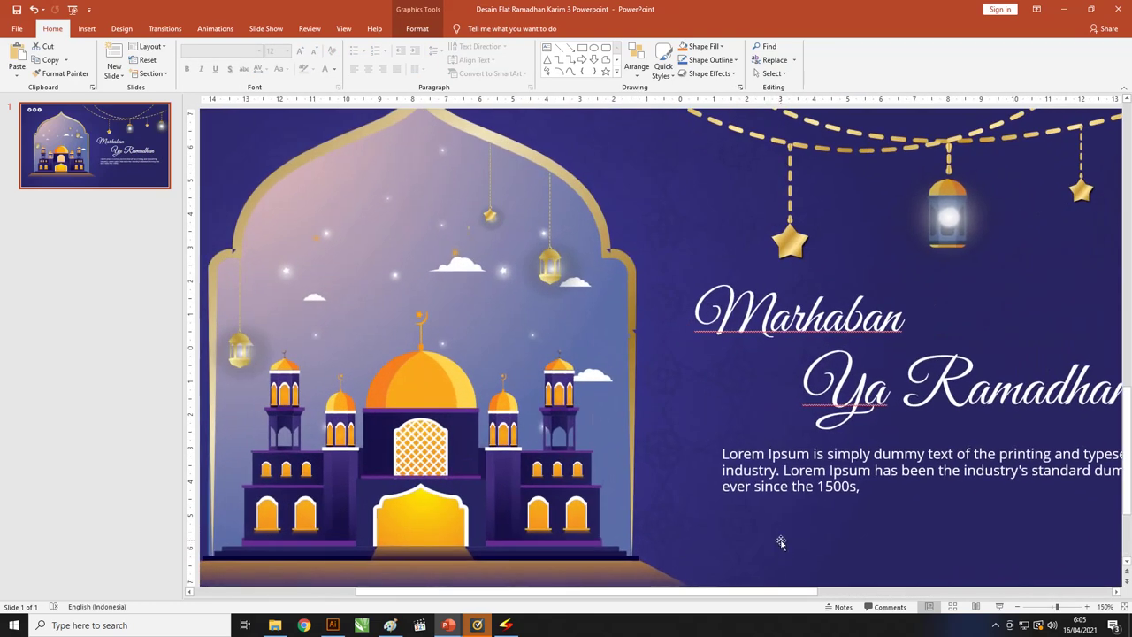
scroll(783, 542, "down", 1)
left_click(87, 28)
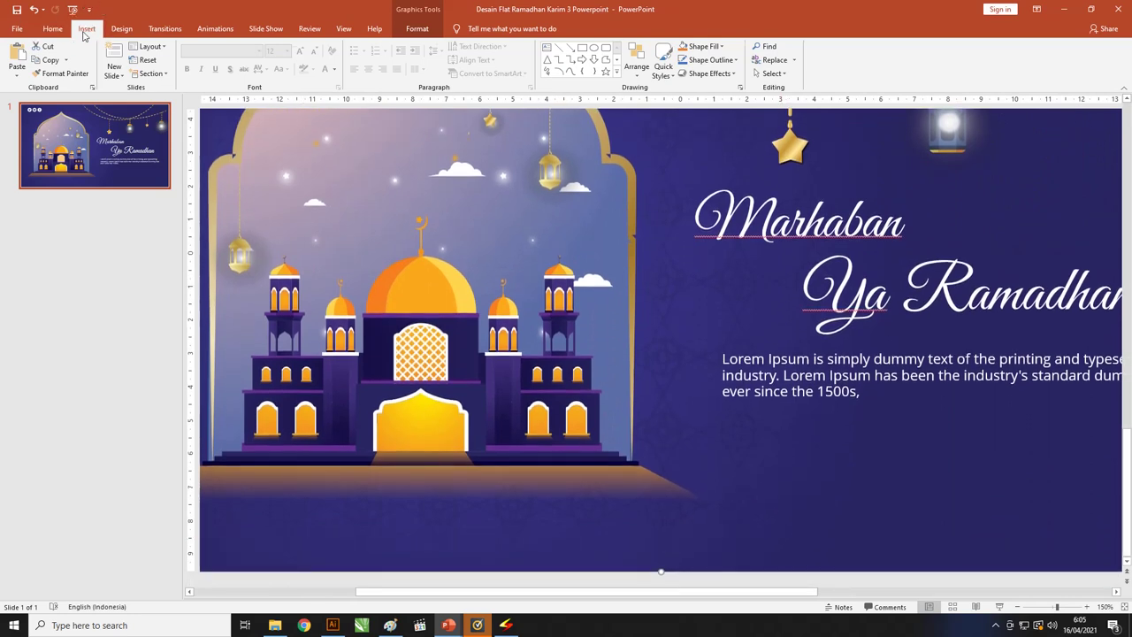
left_click(187, 62)
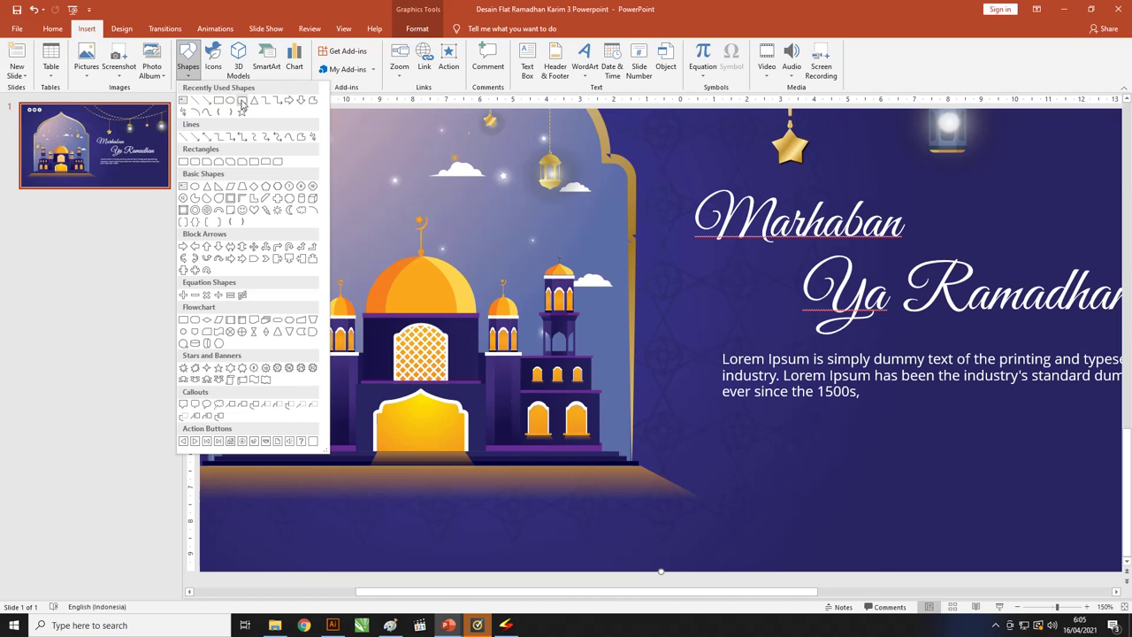
left_click(242, 100)
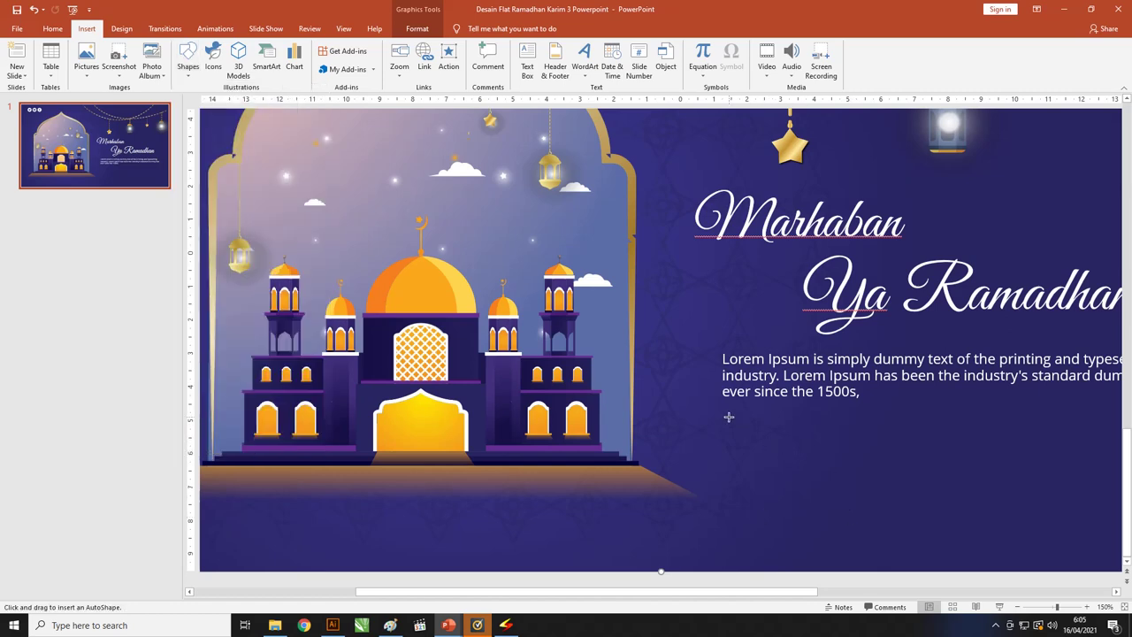
left_click_drag(727, 418, 912, 456)
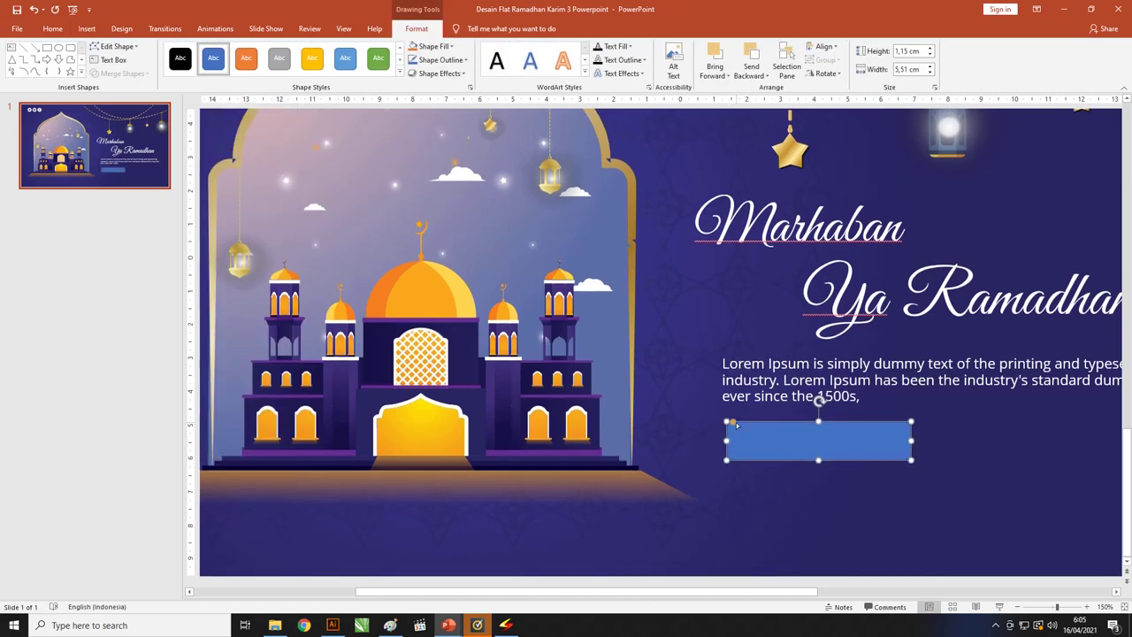
left_click_drag(734, 422, 832, 437)
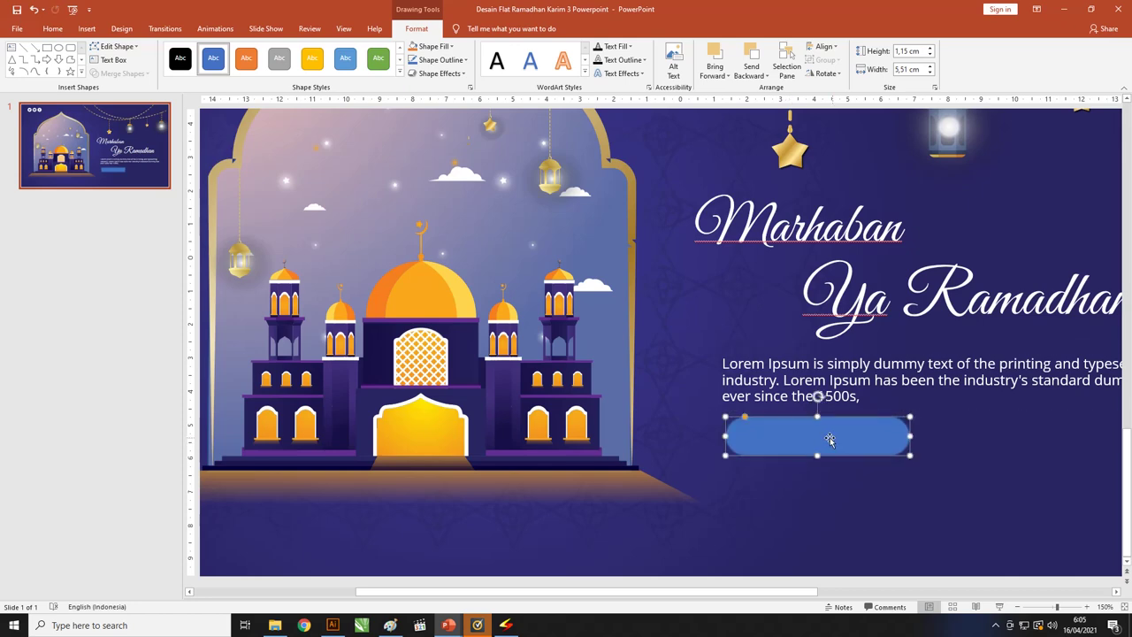
Fill the pill with the mosque dome's orange-yellow using the Eyedropper
left_click(445, 47)
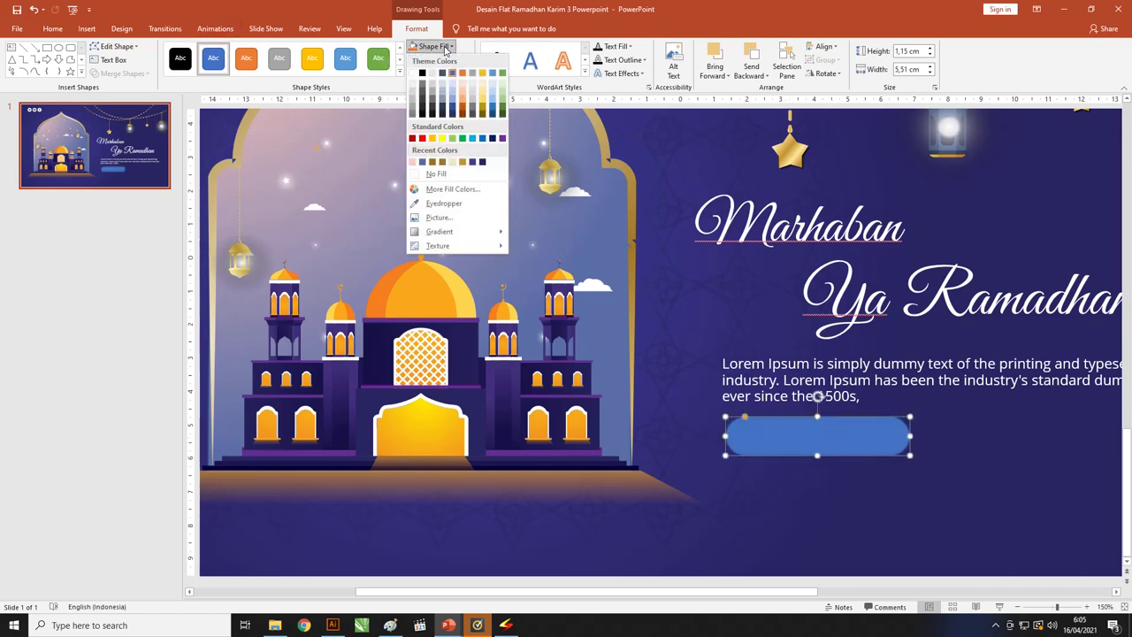
left_click(433, 204)
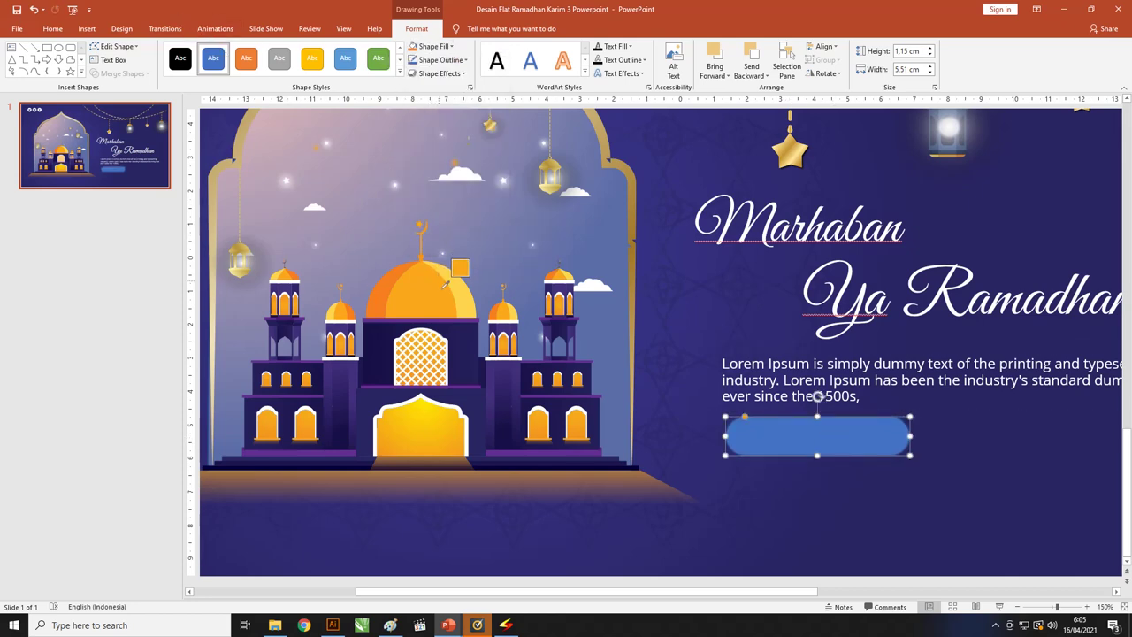
left_click(454, 280)
left_click(453, 281)
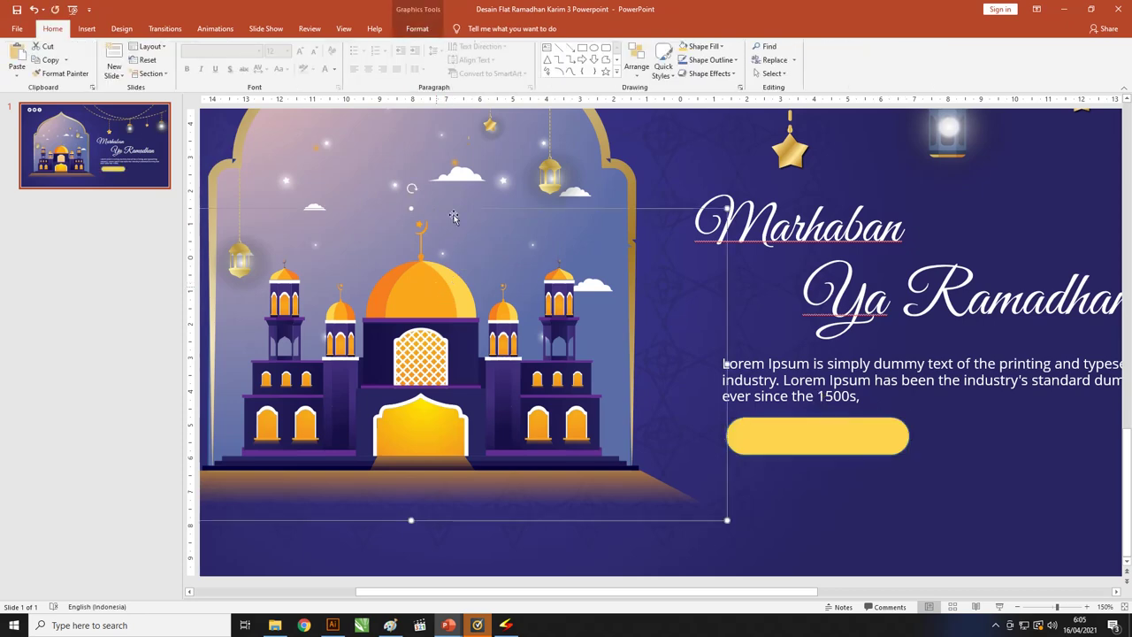
left_click(803, 454)
left_click(416, 29)
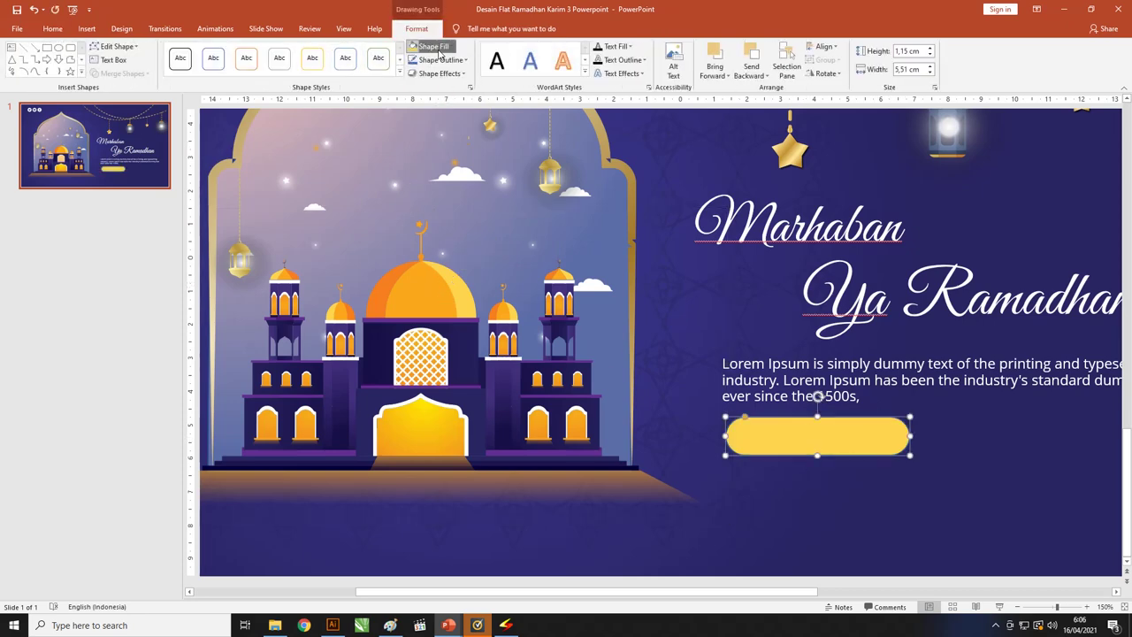
left_click(432, 46)
left_click(464, 207)
left_click(441, 270)
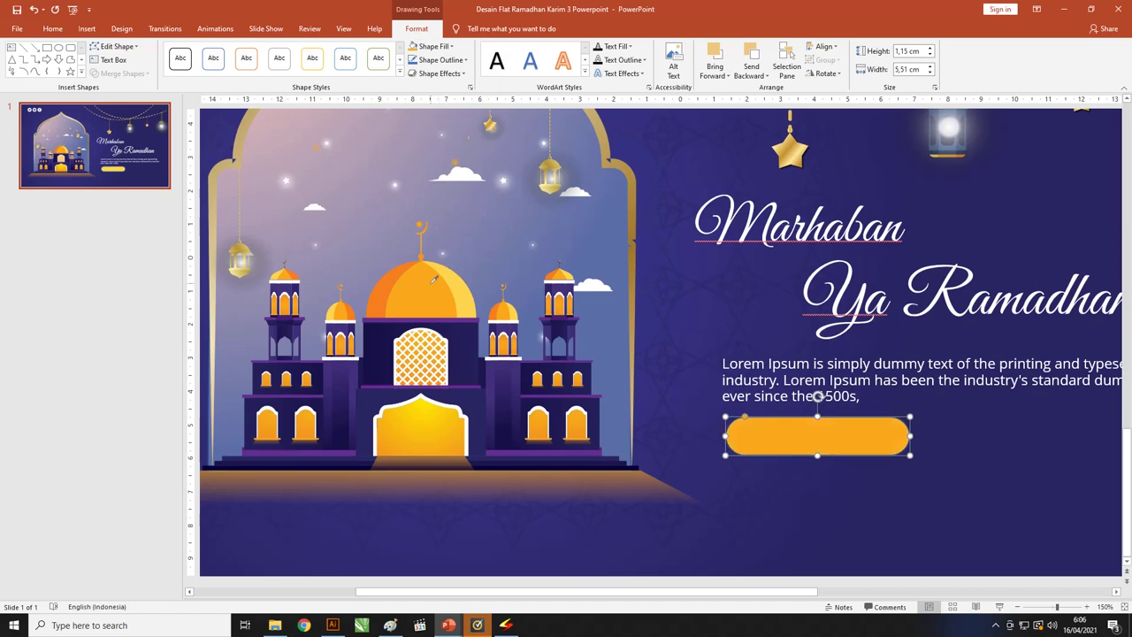
Add the text 'Dapatkan Sekarang' to the pill, fit it on one line, and position the button
right_click(790, 439)
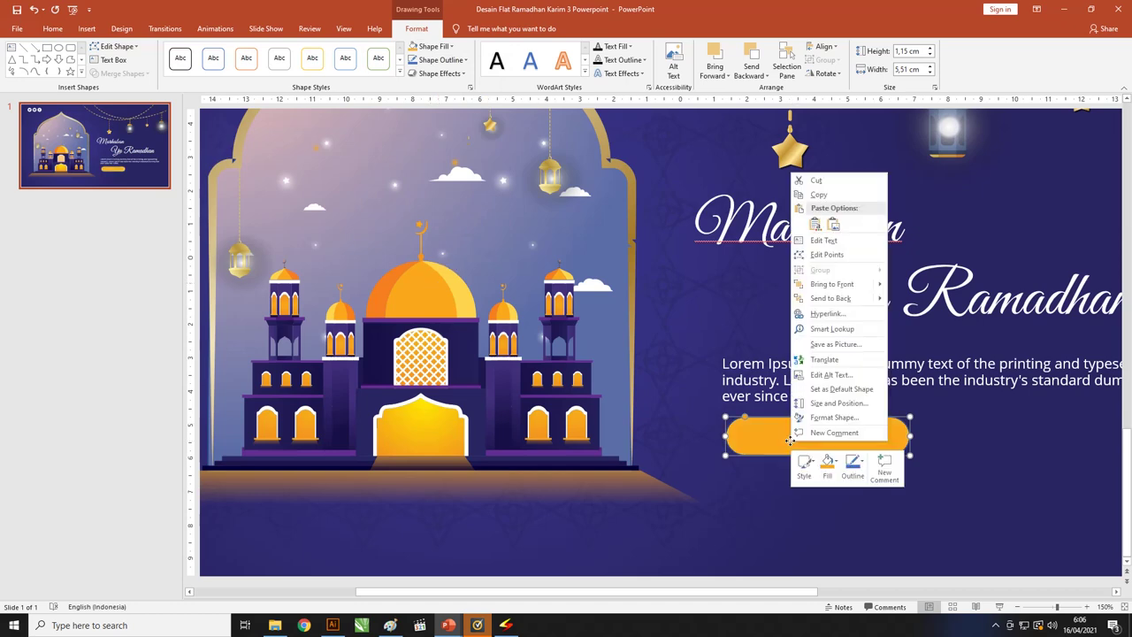
left_click(851, 240)
type("Dapat")
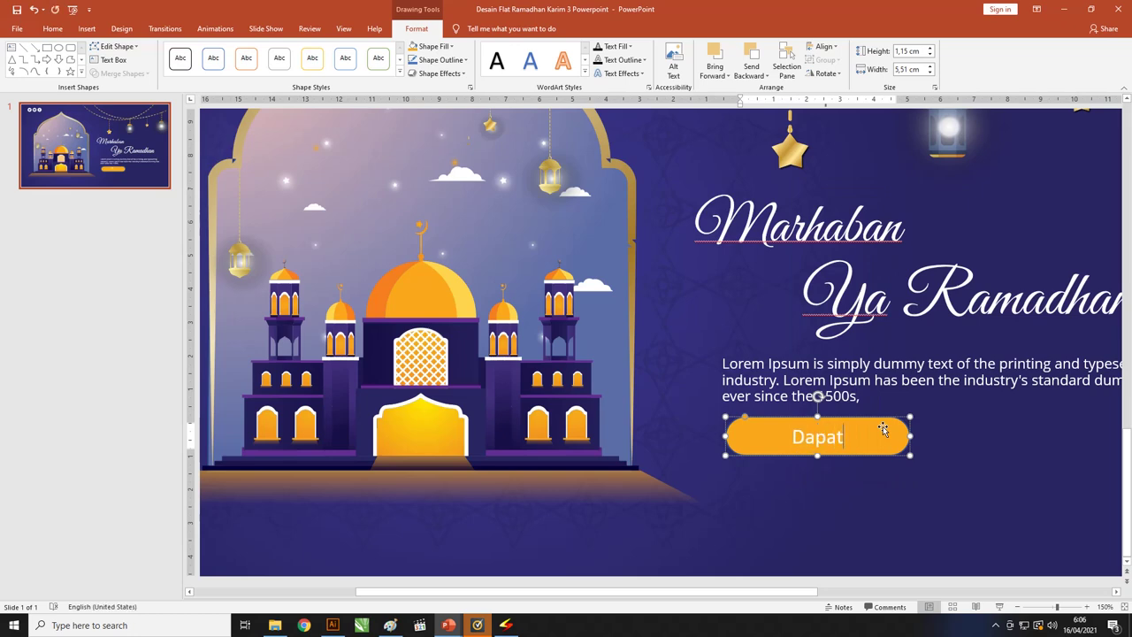
type("kan Se")
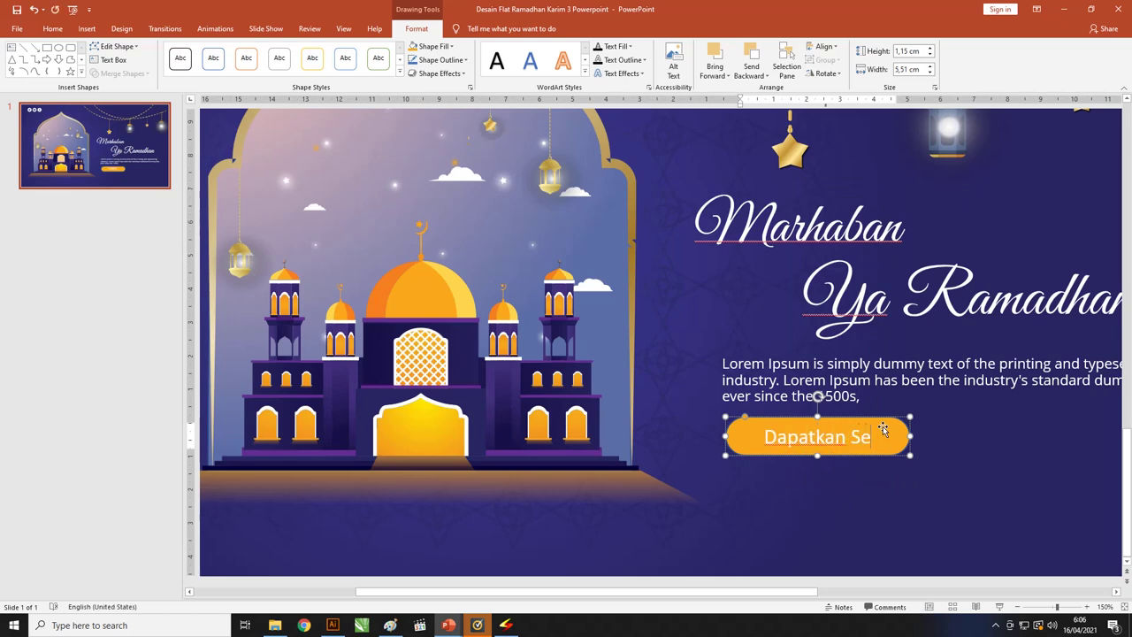
type("kaera")
key("BackSpace")
key("BackSpace")
key("BackSpace")
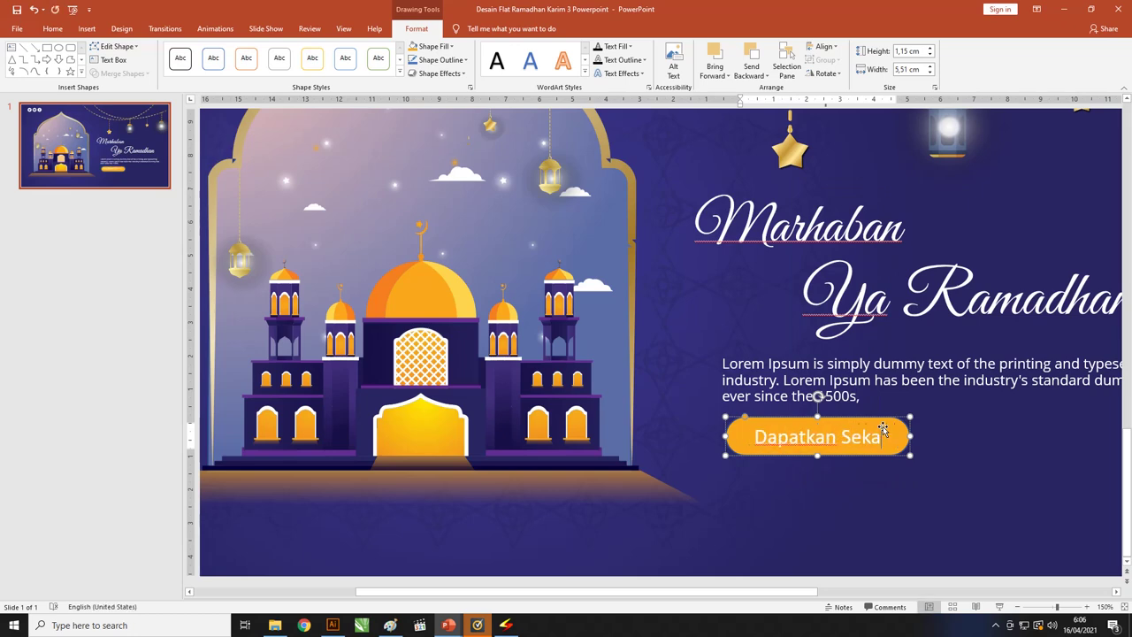
type("ran")
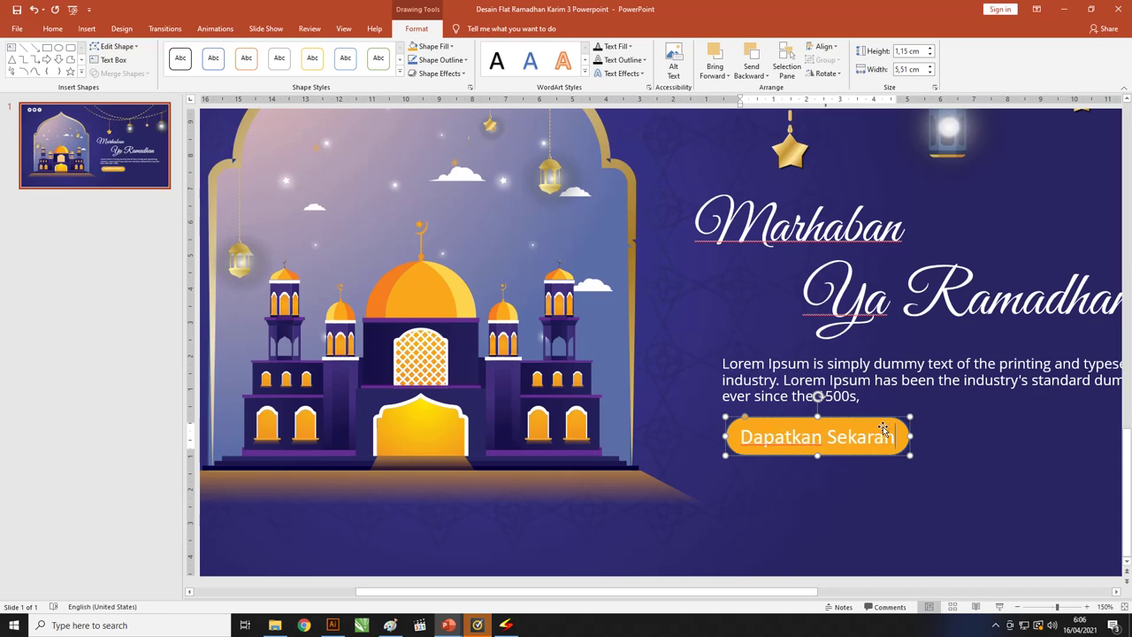
type("g")
key("ctrl+a")
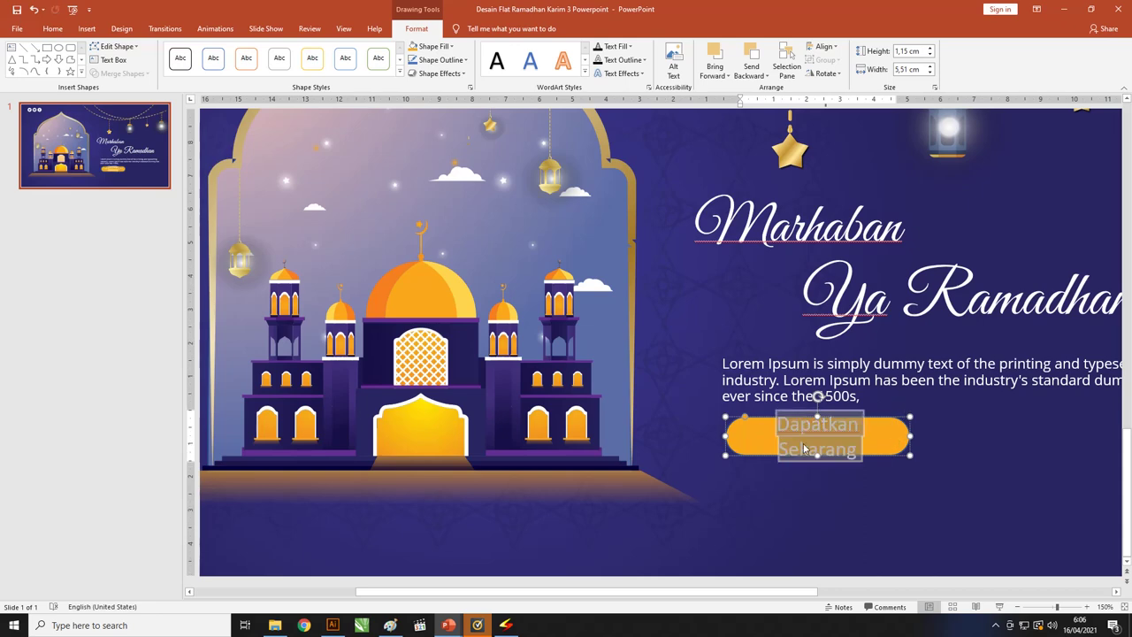
key("ctrl+bracketleft")
key("ctrl+bracketleft")
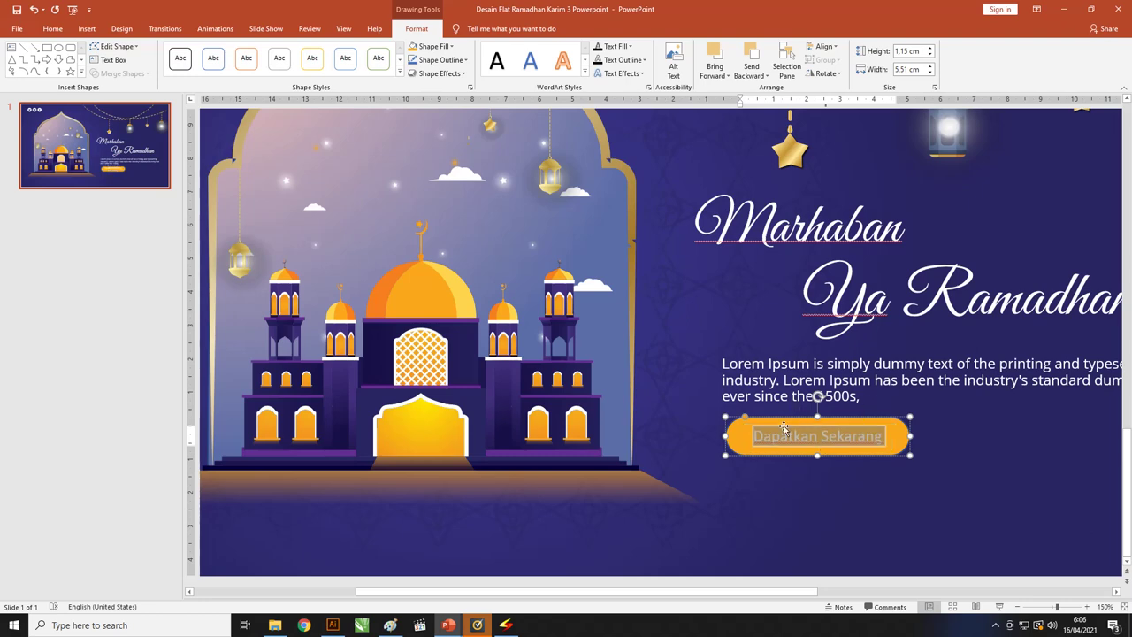
key("ctrl+bracketright")
left_click_drag(899, 417, 887, 423)
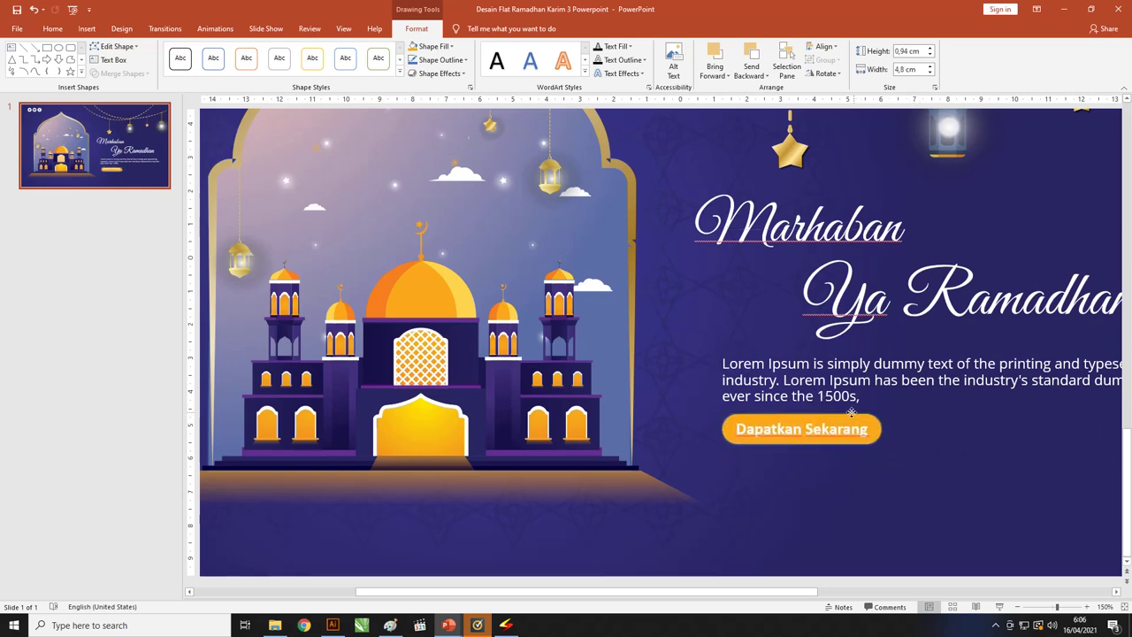
scroll(670, 433, "down", 4)
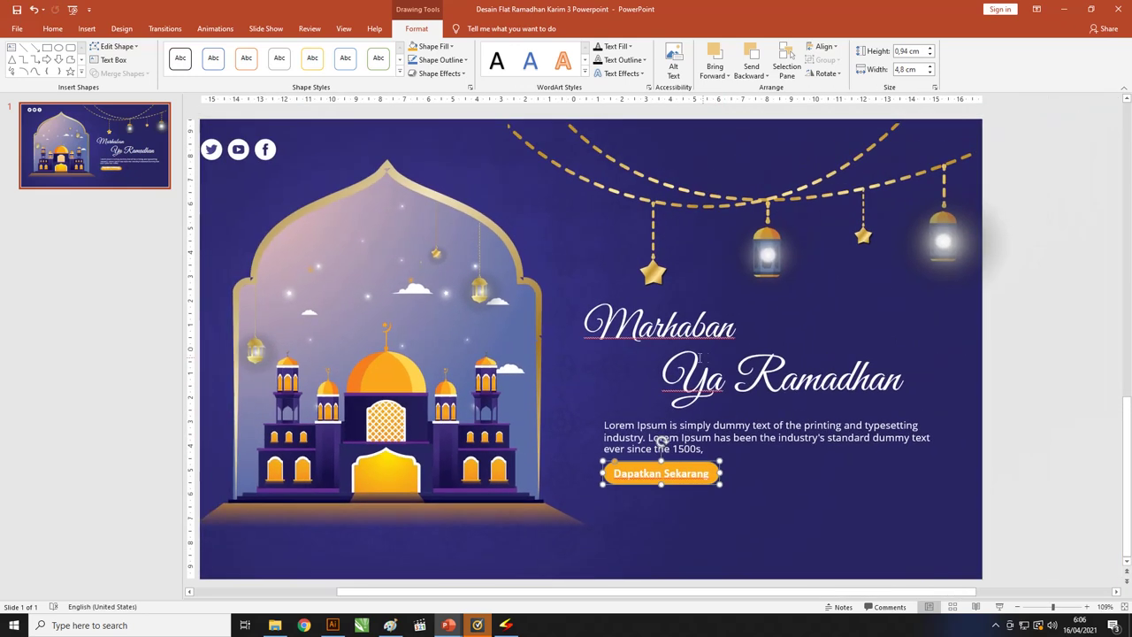
left_click(705, 352)
left_click(641, 319, "shift")
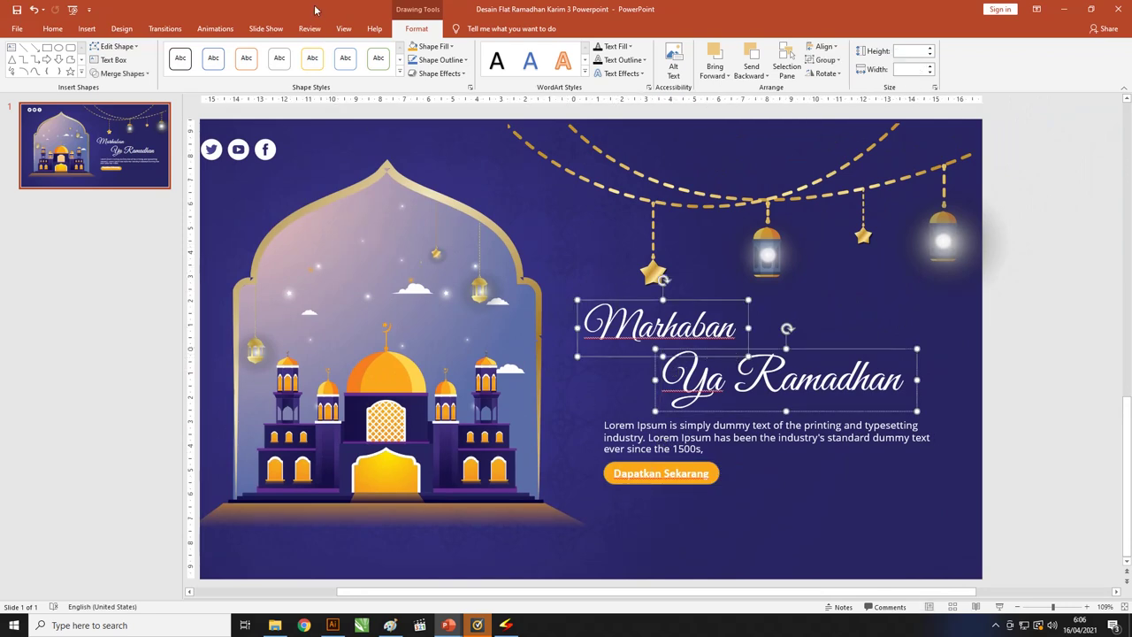
Set the heading boxes to No Fill, colour their text gold, and bring up Text Effects shadows
left_click(448, 48)
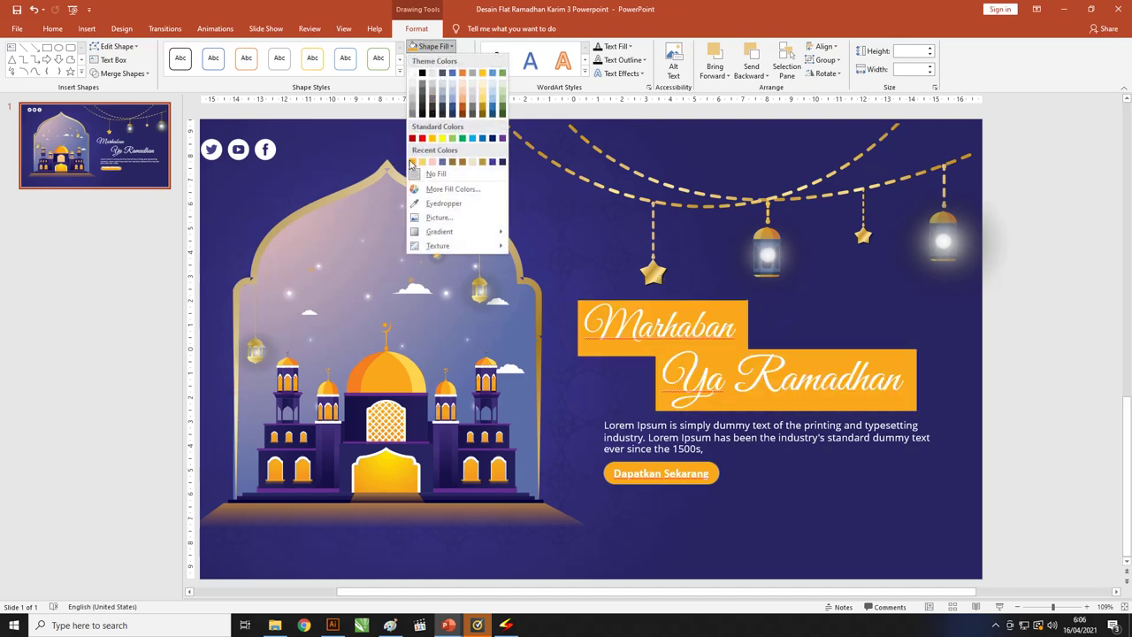
left_click(434, 173)
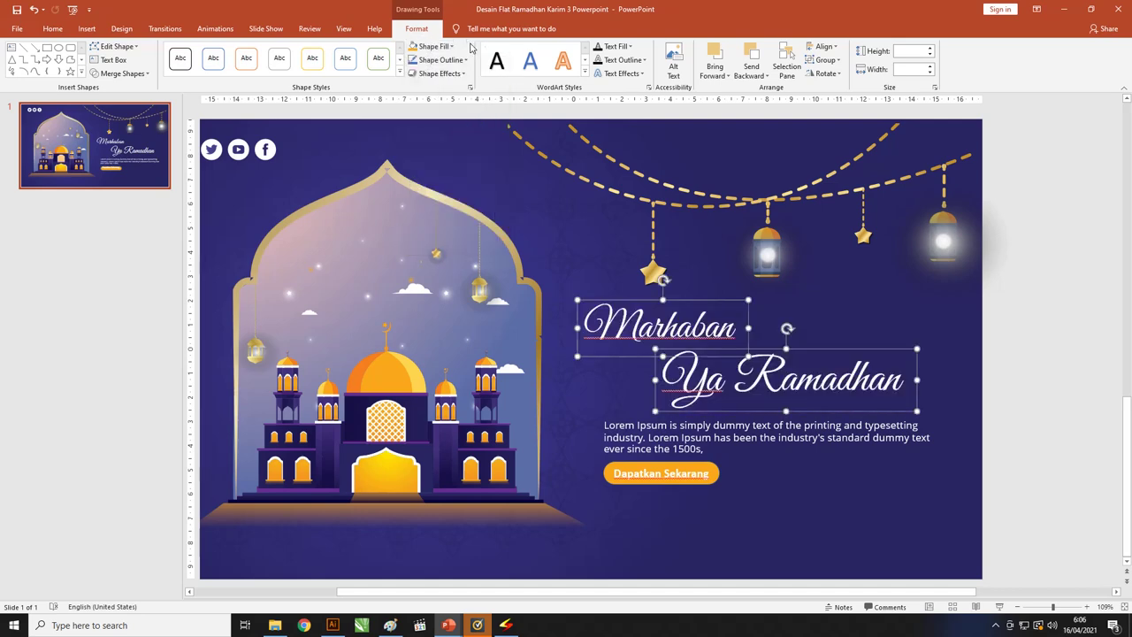
left_click(632, 48)
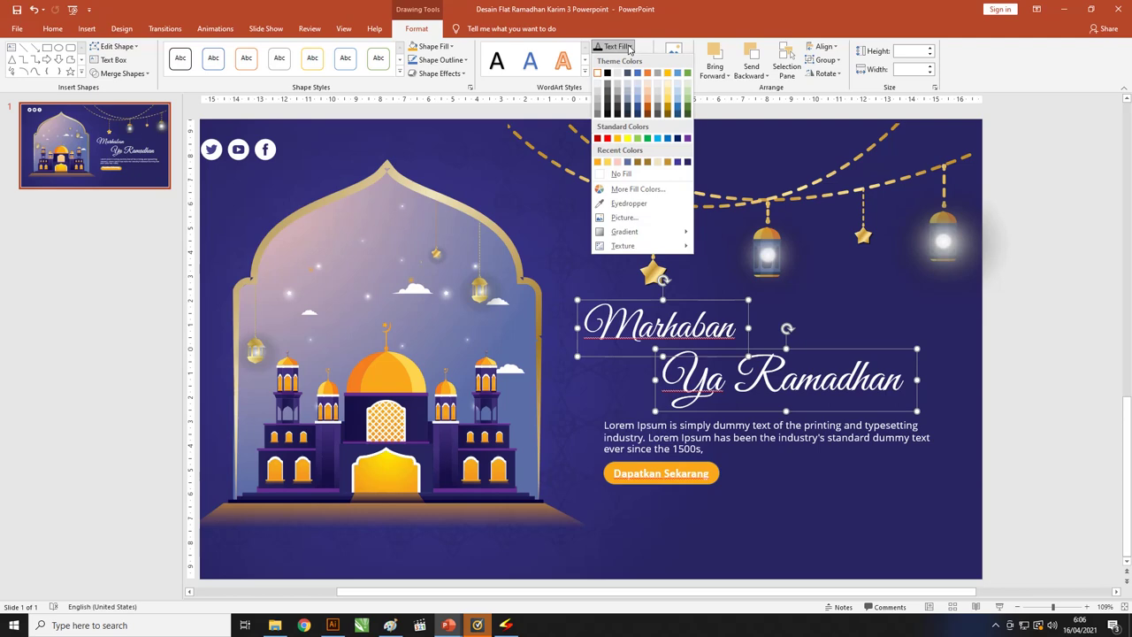
left_click(599, 163)
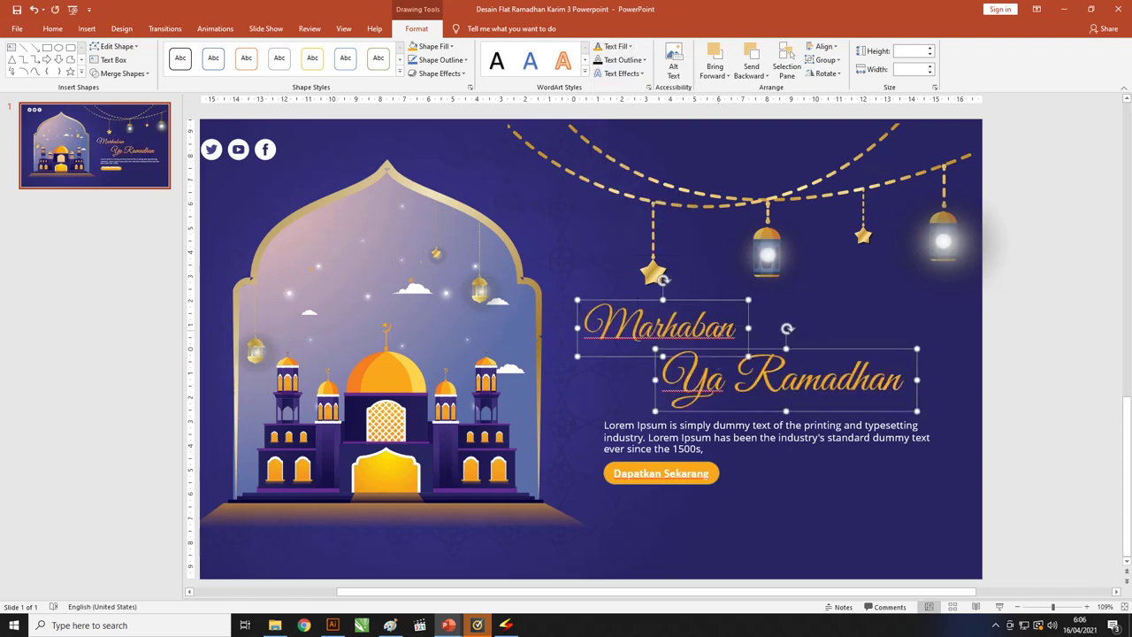
left_click(644, 60)
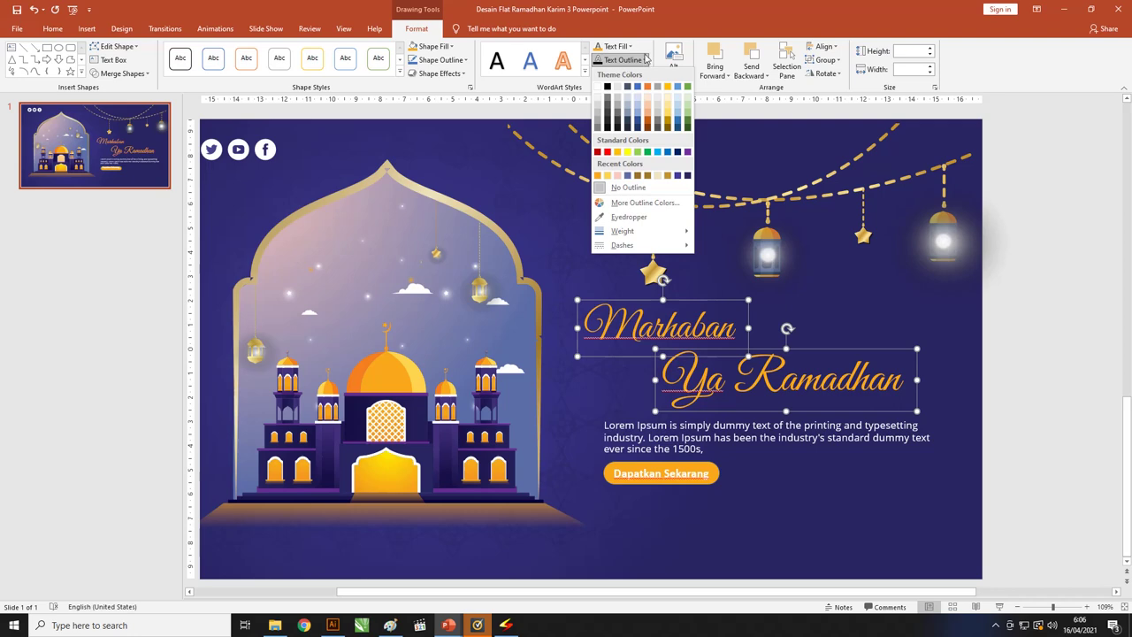
left_click(652, 44)
left_click(635, 73)
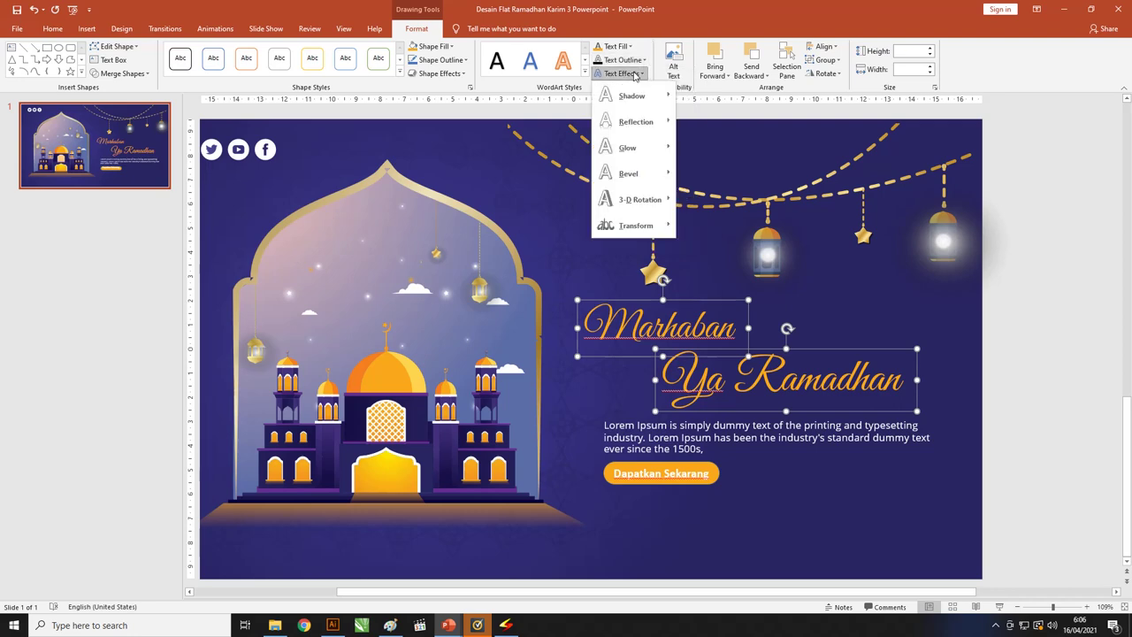
mouse_move(634, 97)
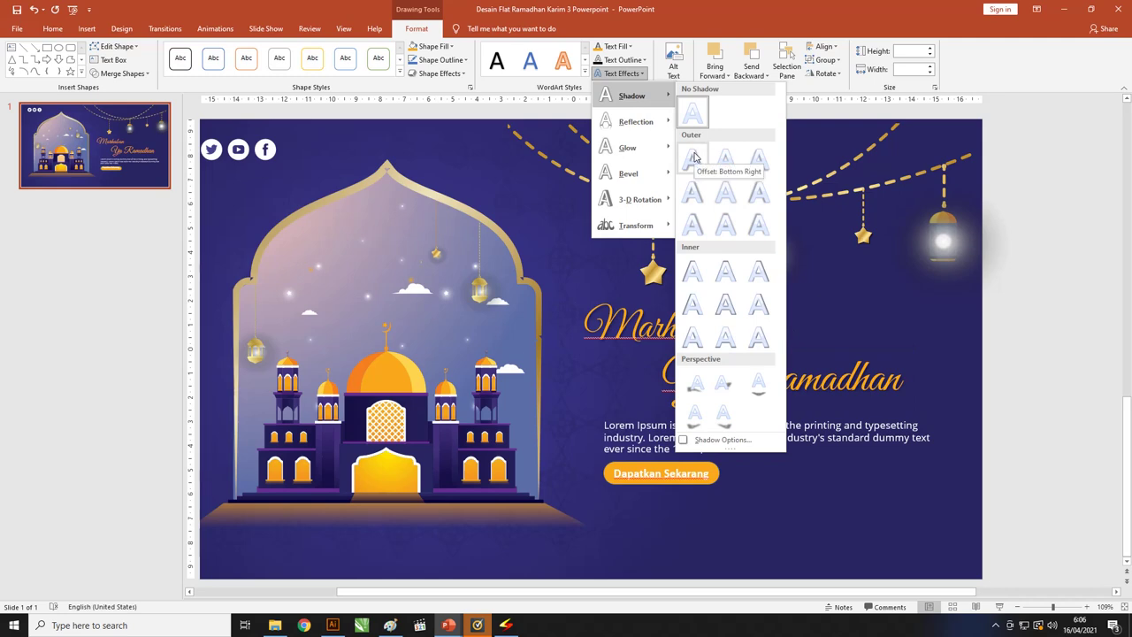
Apply the first Outer shadow preset in a dark colour with 0% transparency, 0 pt blur, 1 pt distance
left_click(722, 440)
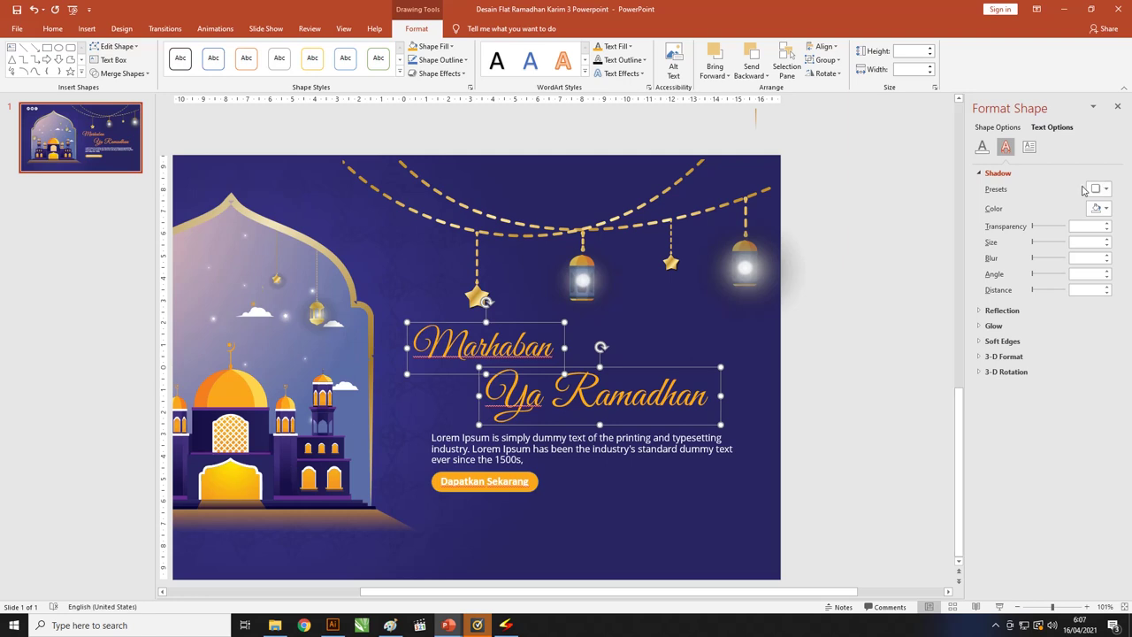
left_click(1106, 189)
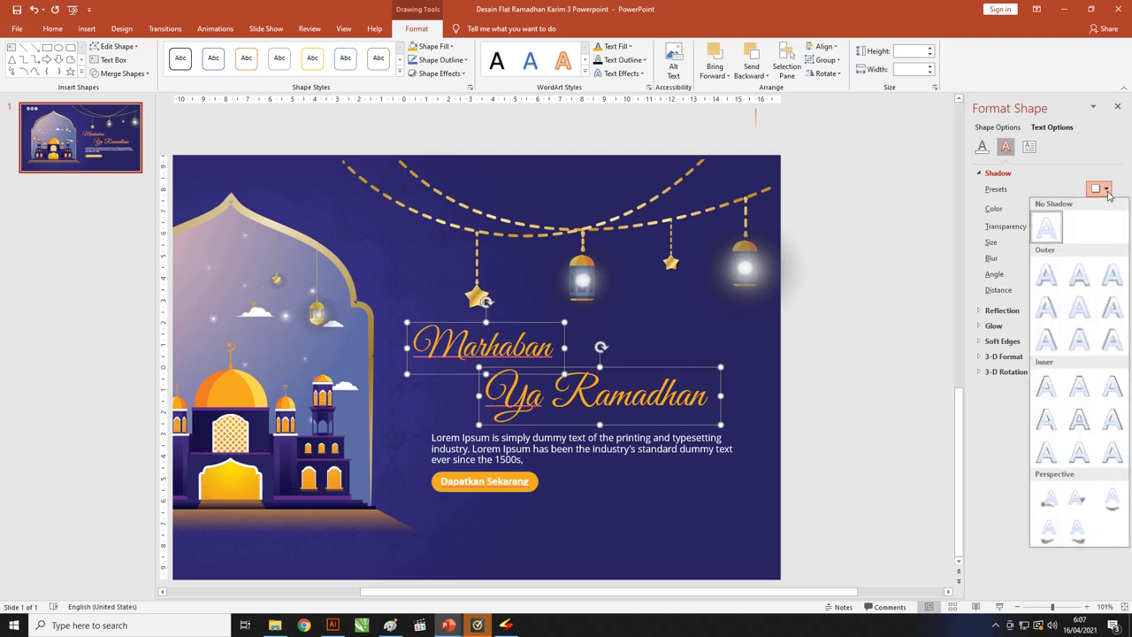
left_click(1048, 278)
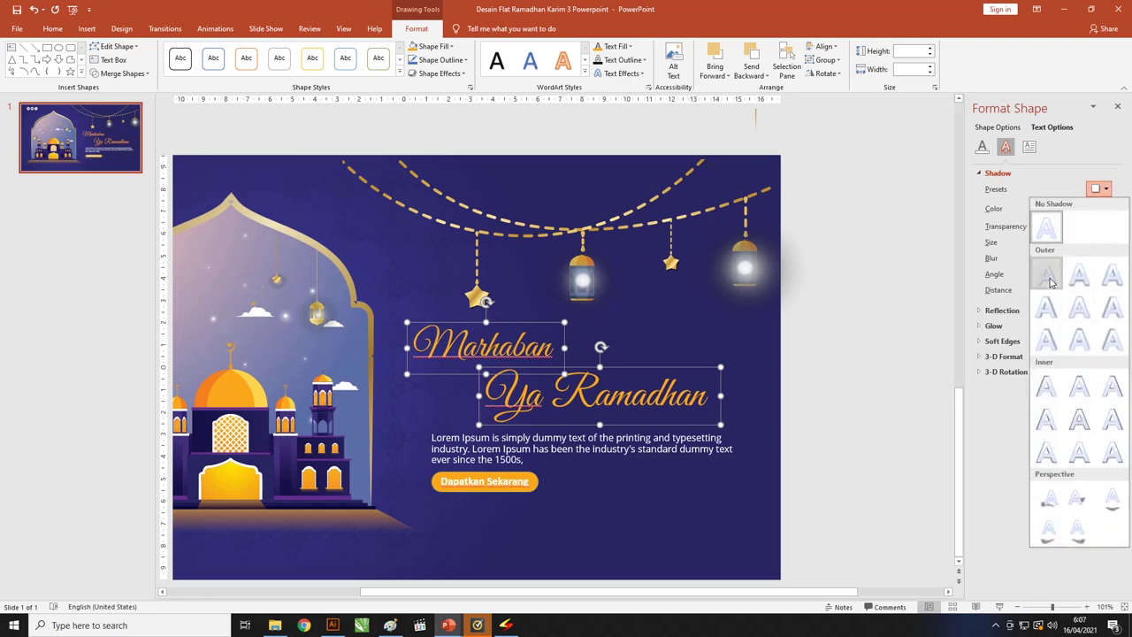
left_click(1106, 209)
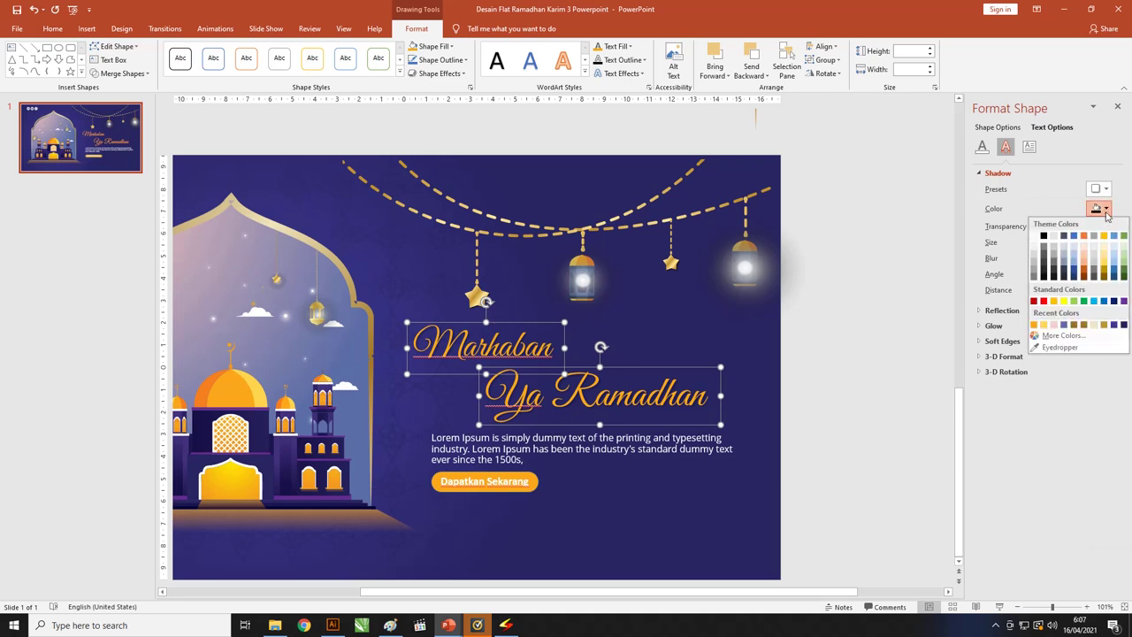
left_click(1046, 241)
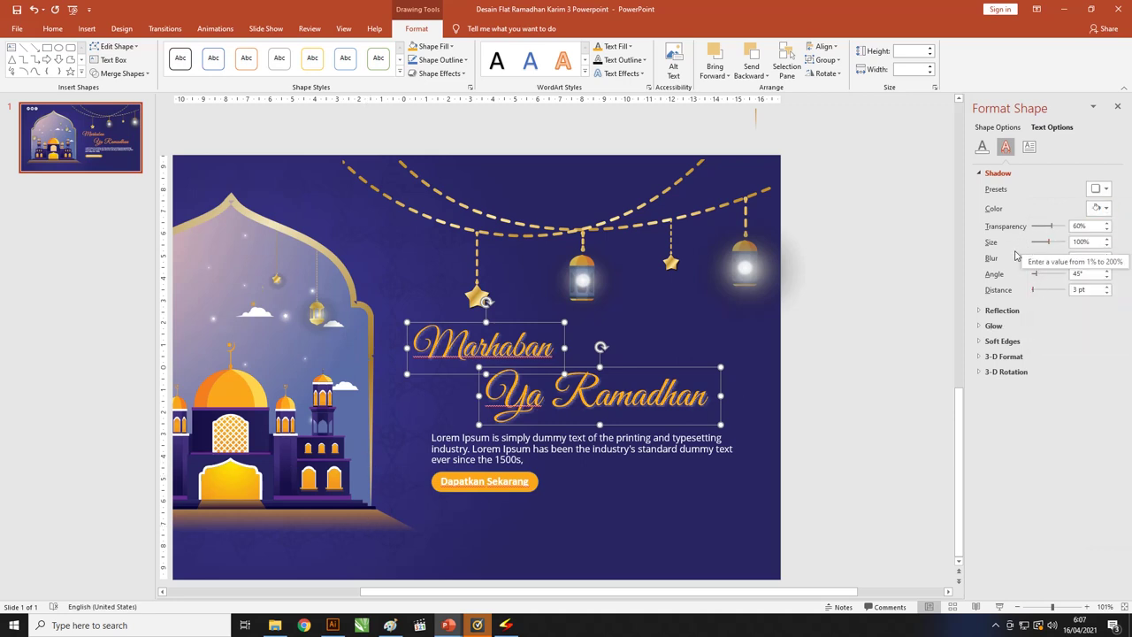
left_click_drag(1033, 259, 1000, 229)
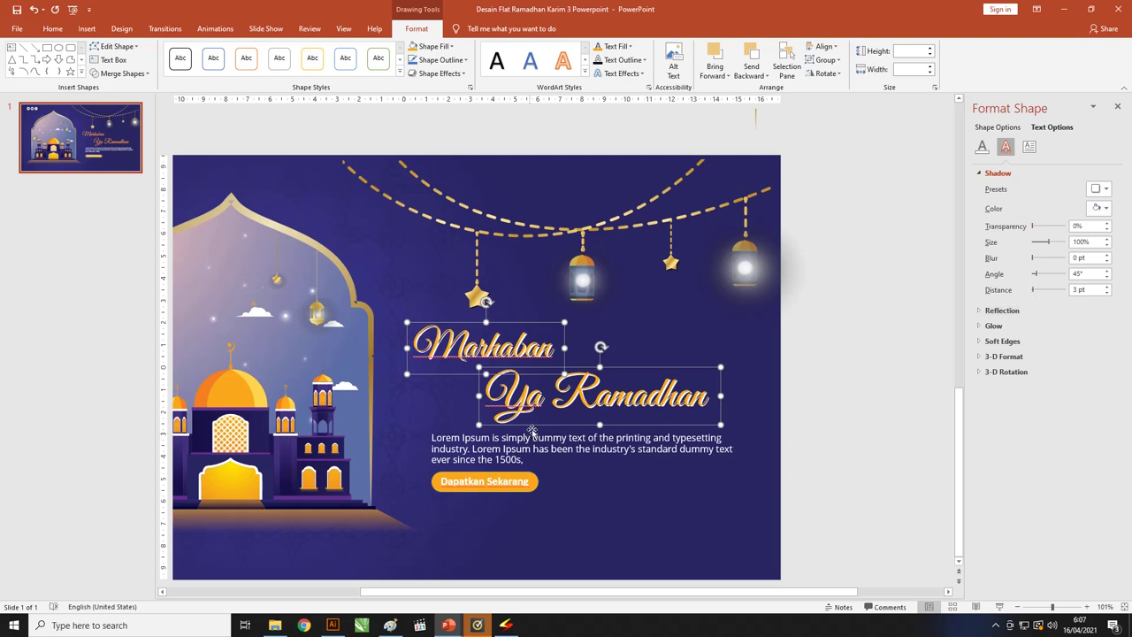
scroll(582, 415, "up", 5, "ctrl")
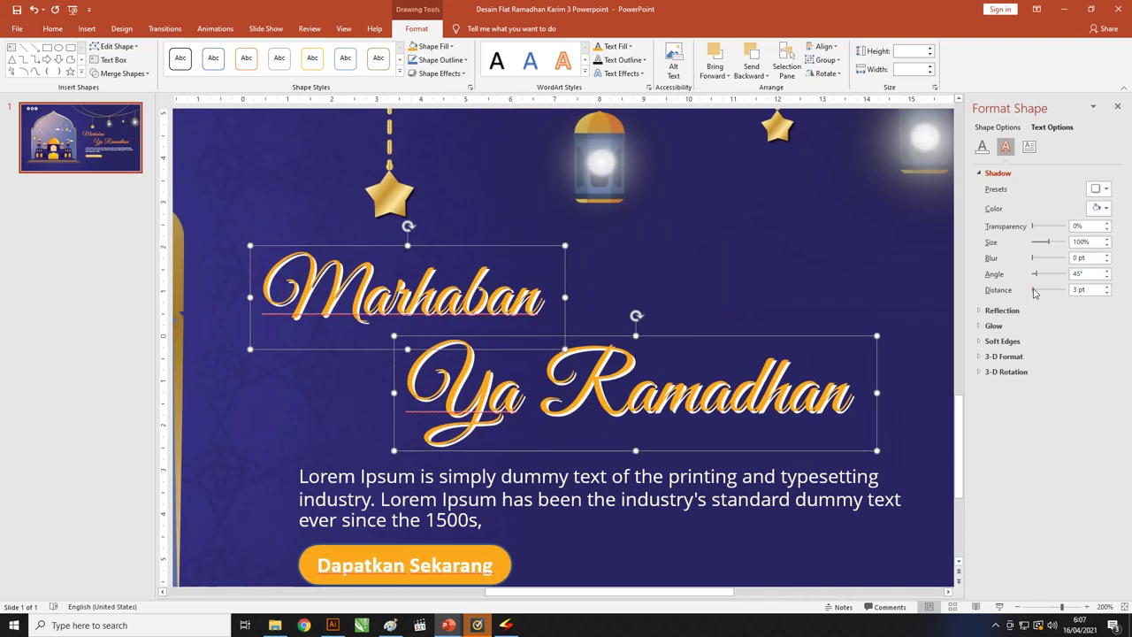
left_click_drag(1033, 290, 1032, 294)
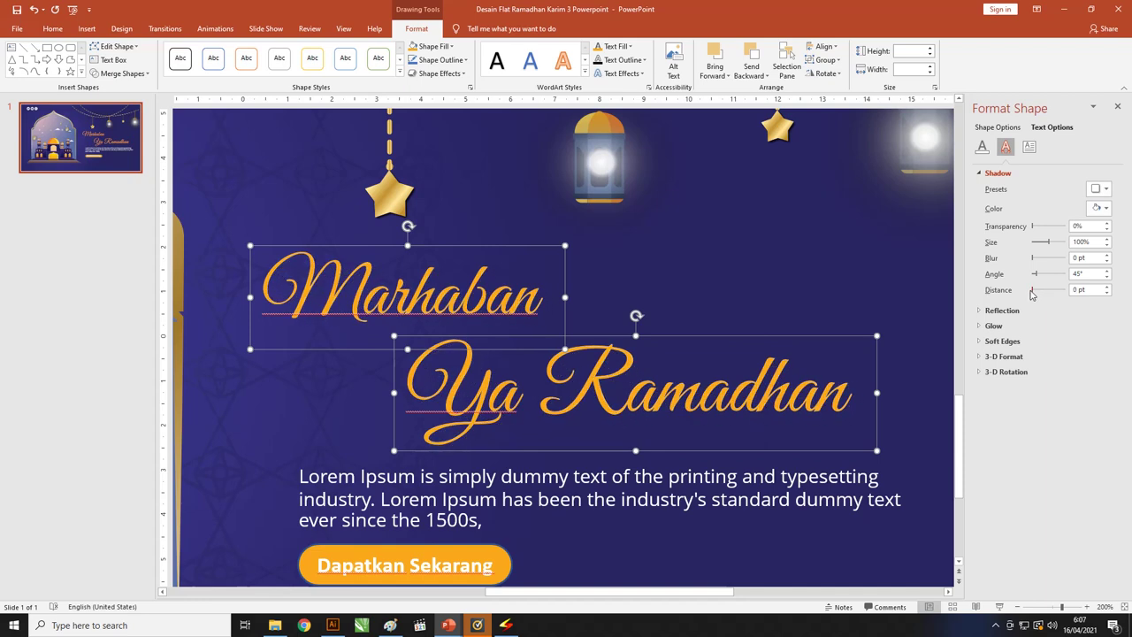
left_click(1107, 287)
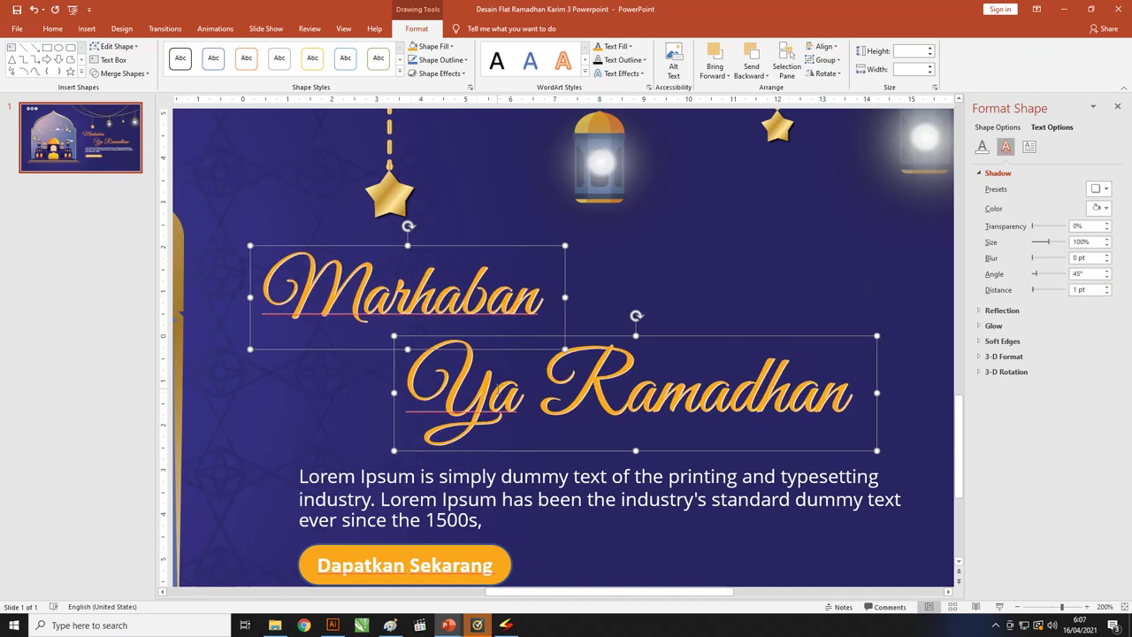
scroll(497, 389, "up", 5, "ctrl")
scroll(672, 343, "down", 2, "ctrl")
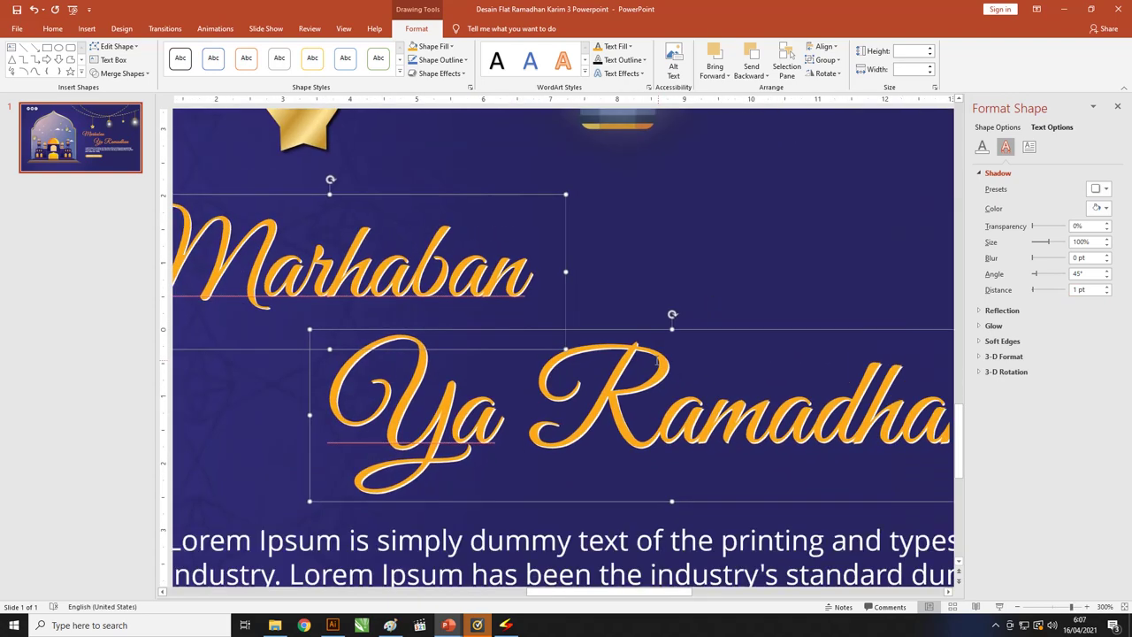
scroll(657, 361, "down", 10, "ctrl")
left_click(805, 333)
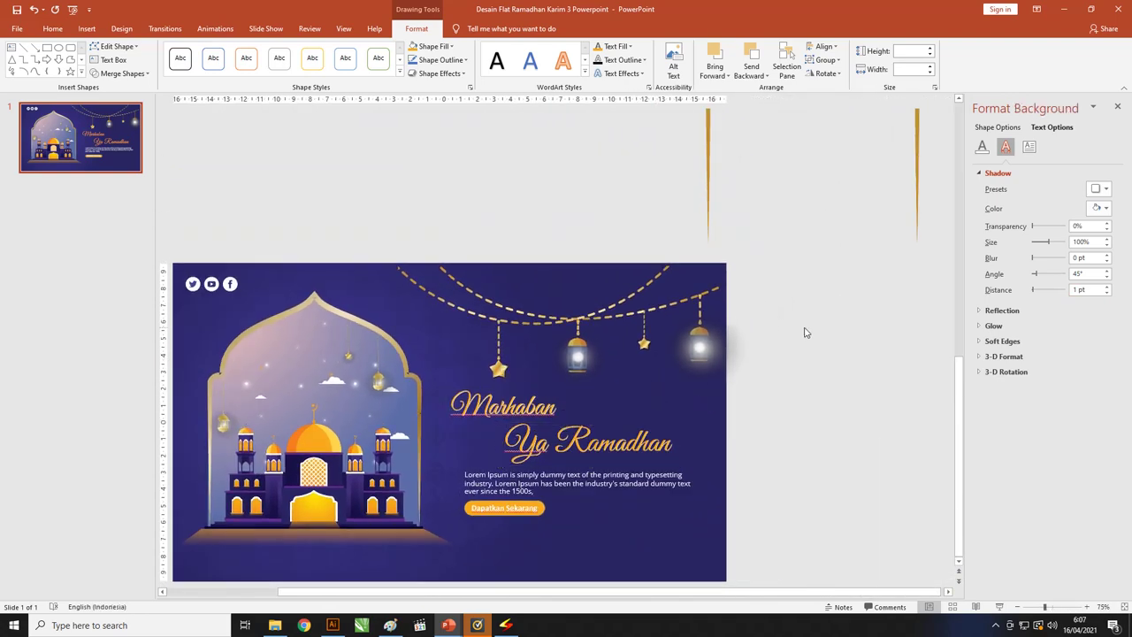
scroll(805, 332, "down", 1, "ctrl")
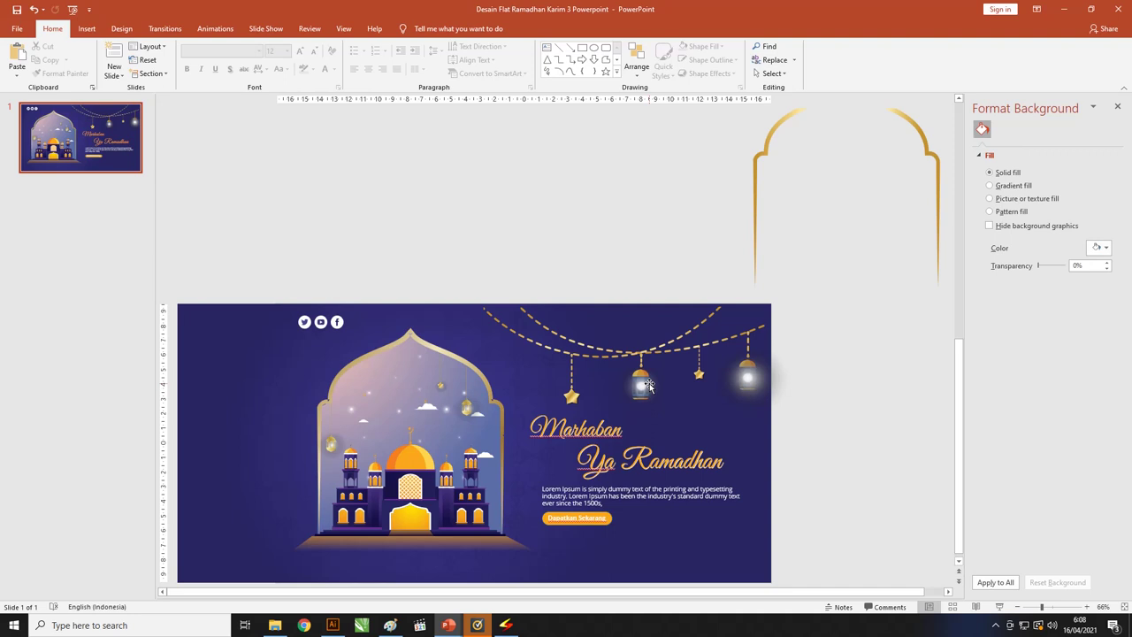
Ctrl-drag a copy of the lantern garland above the slide and Convert to Shape
left_click(649, 386)
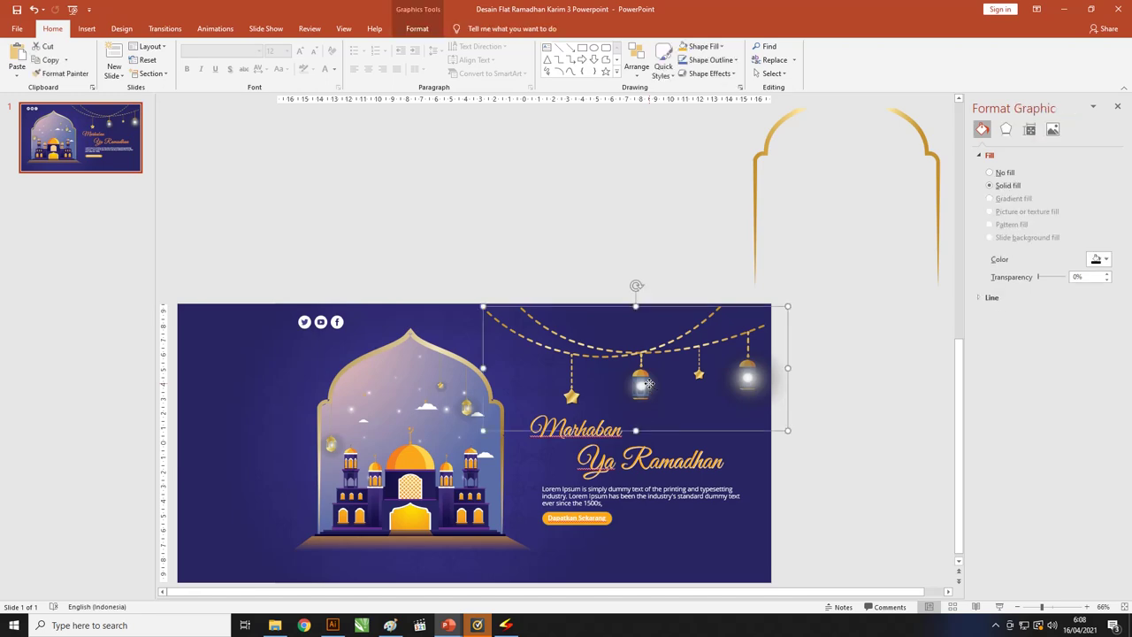
scroll(650, 386, "up", 10)
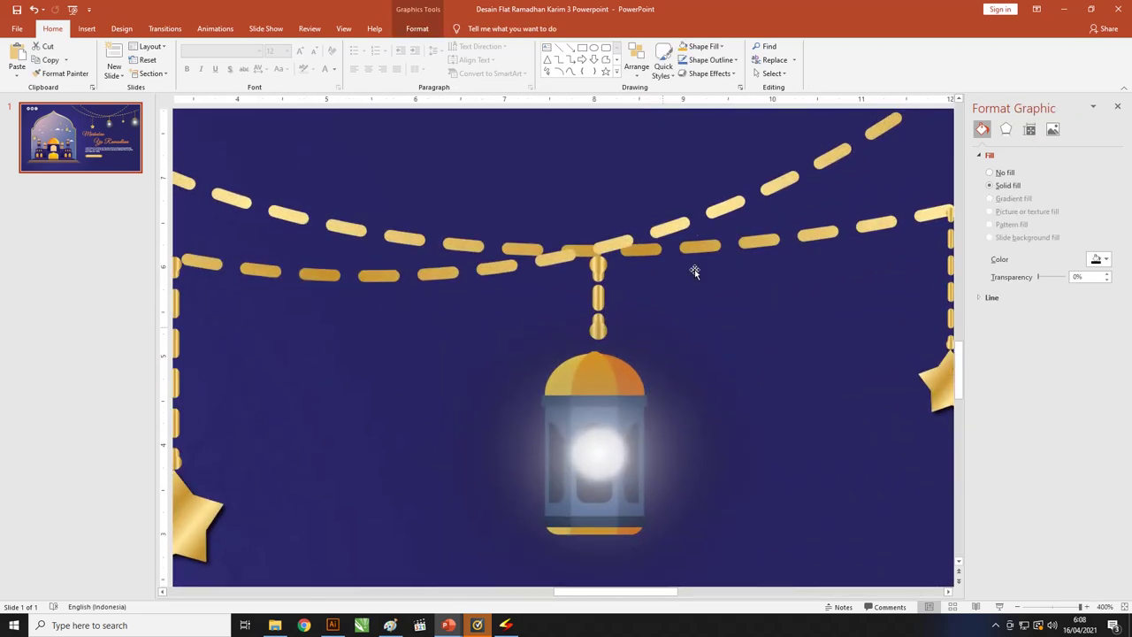
scroll(518, 328, "down", 5)
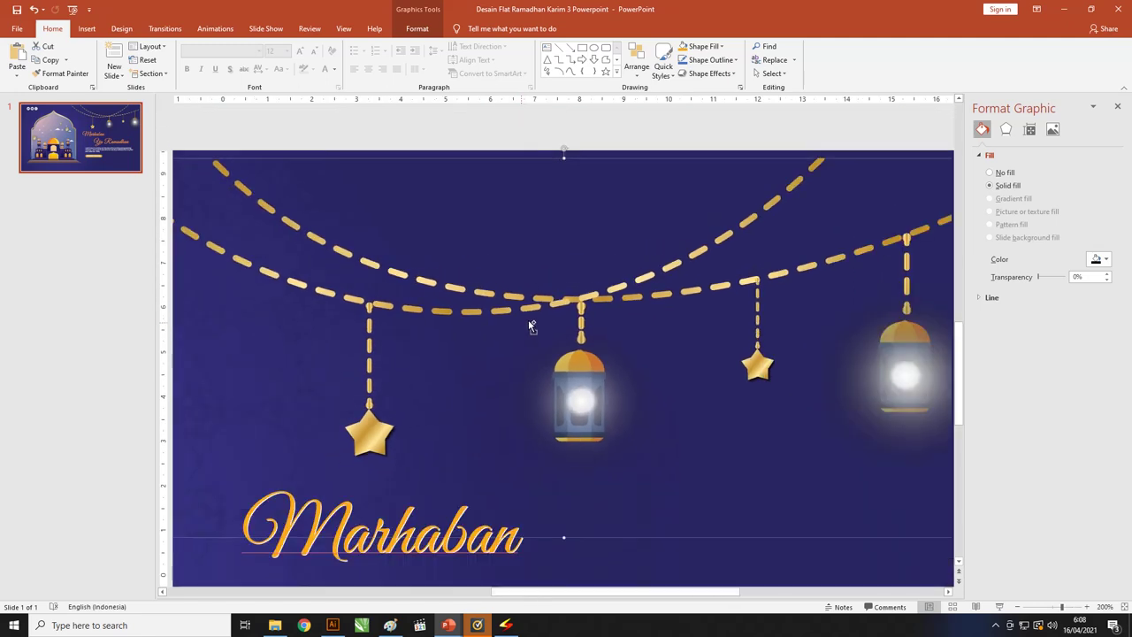
scroll(532, 326, "down", 5)
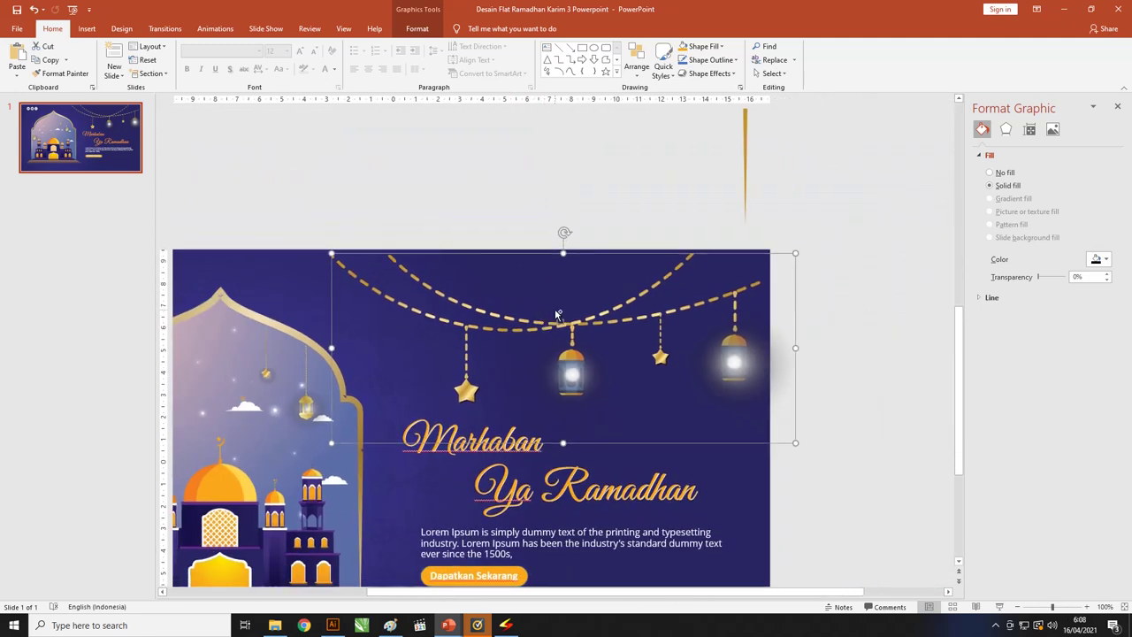
scroll(557, 314, "down", 2)
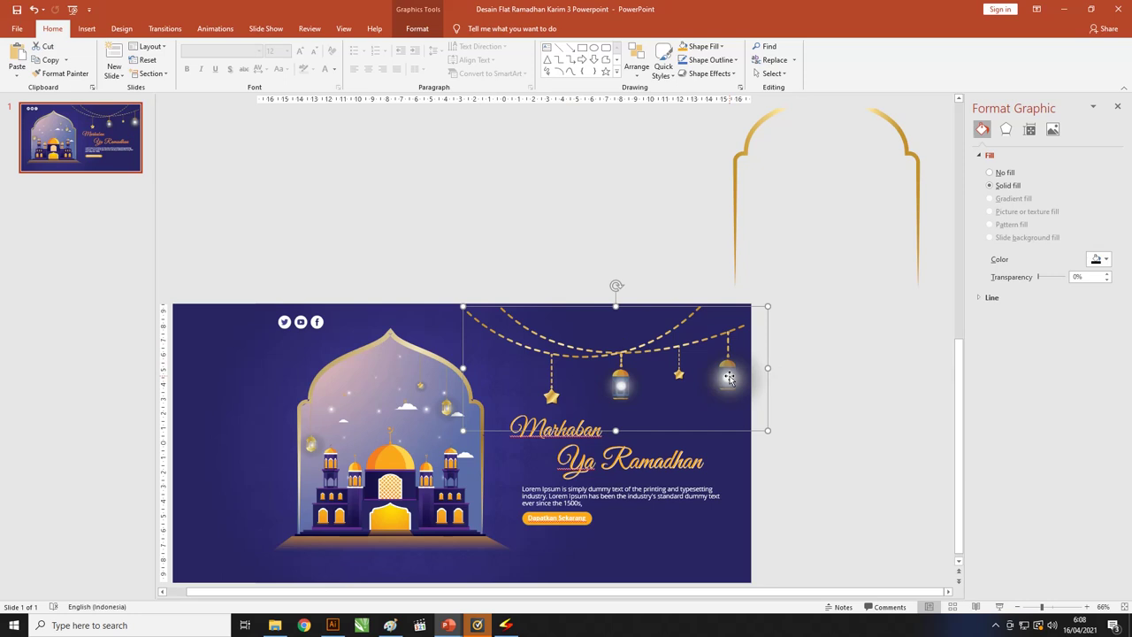
left_click_drag(729, 379, 609, 214, "ctrl")
right_click(609, 212)
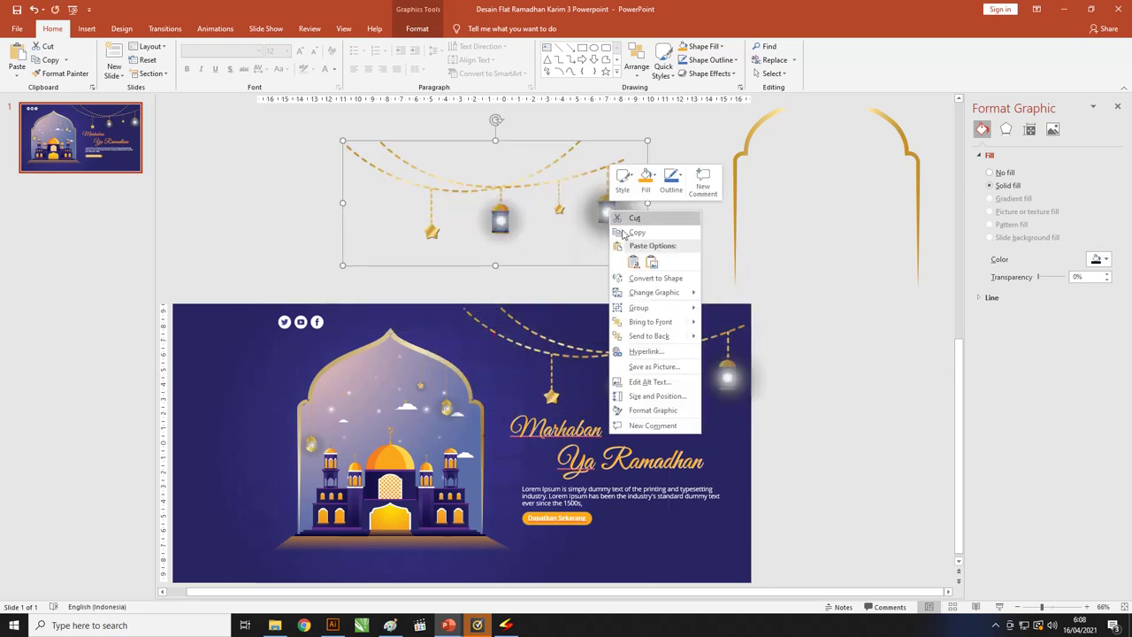
mouse_move(657, 297)
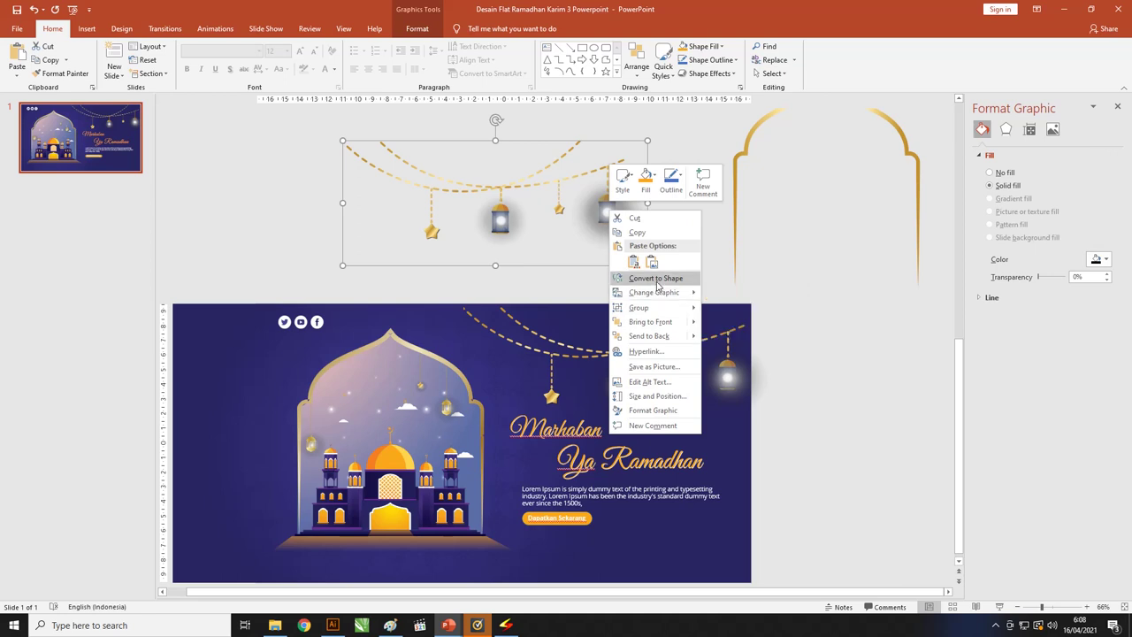
left_click(656, 280)
left_click(682, 245)
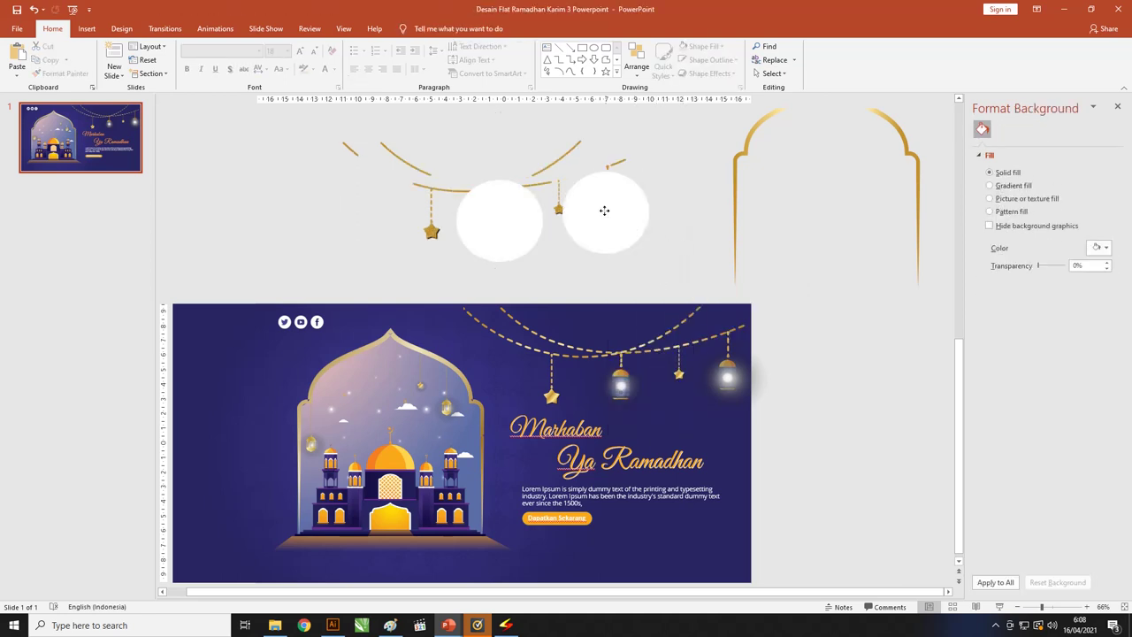
Ungroup the converted garland and move the white glow circles aside to reveal the lantern
left_click_drag(604, 210, 595, 201)
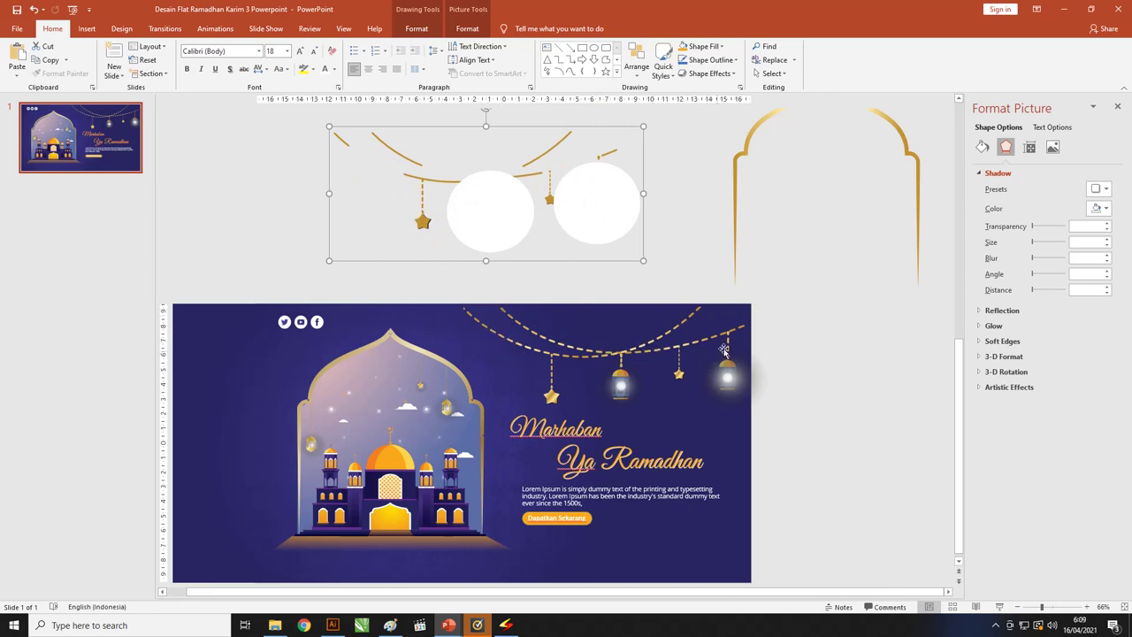
right_click(606, 188)
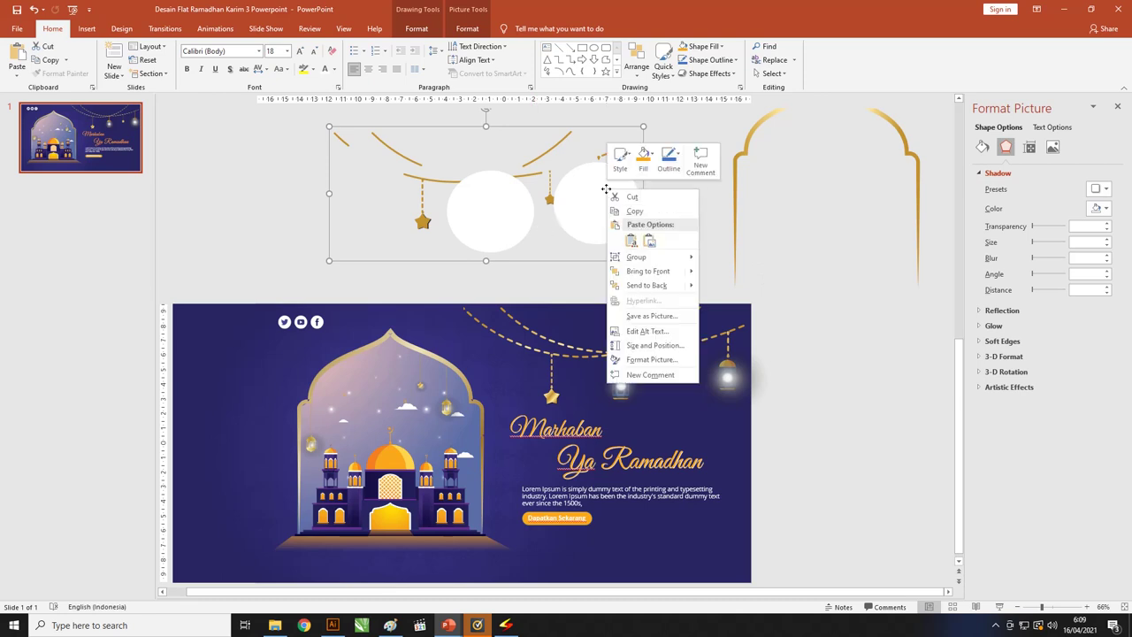
mouse_move(636, 257)
left_click(724, 286)
left_click(633, 237)
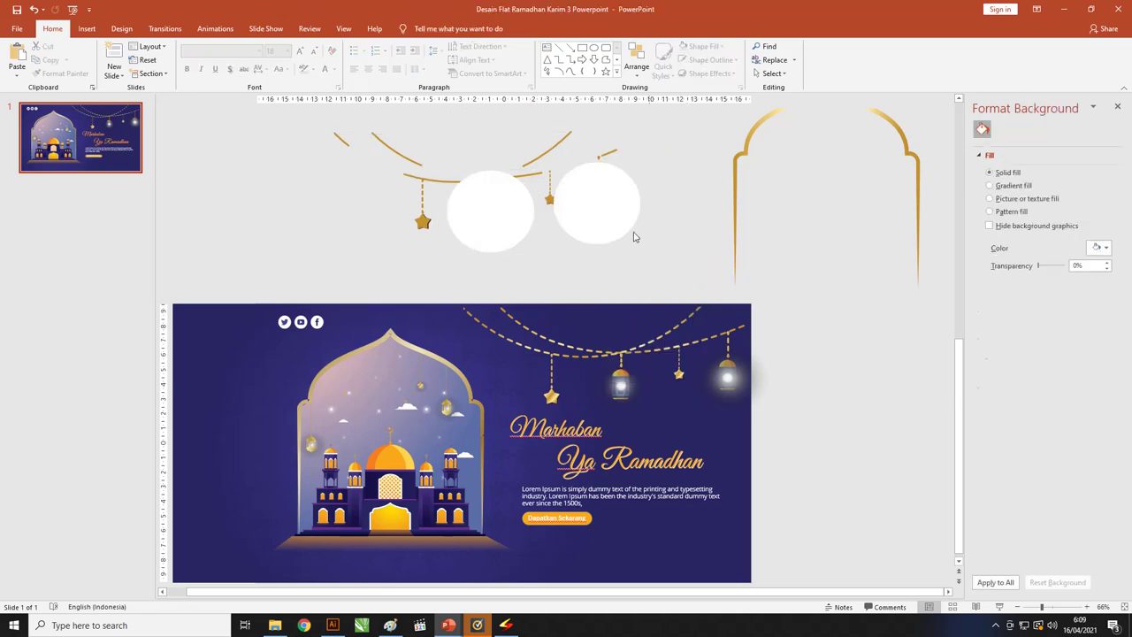
left_click_drag(633, 237, 731, 265)
mouse_move(597, 201)
left_mouse_down()
mouse_move(563, 256)
mouse_move(664, 198)
left_mouse_up()
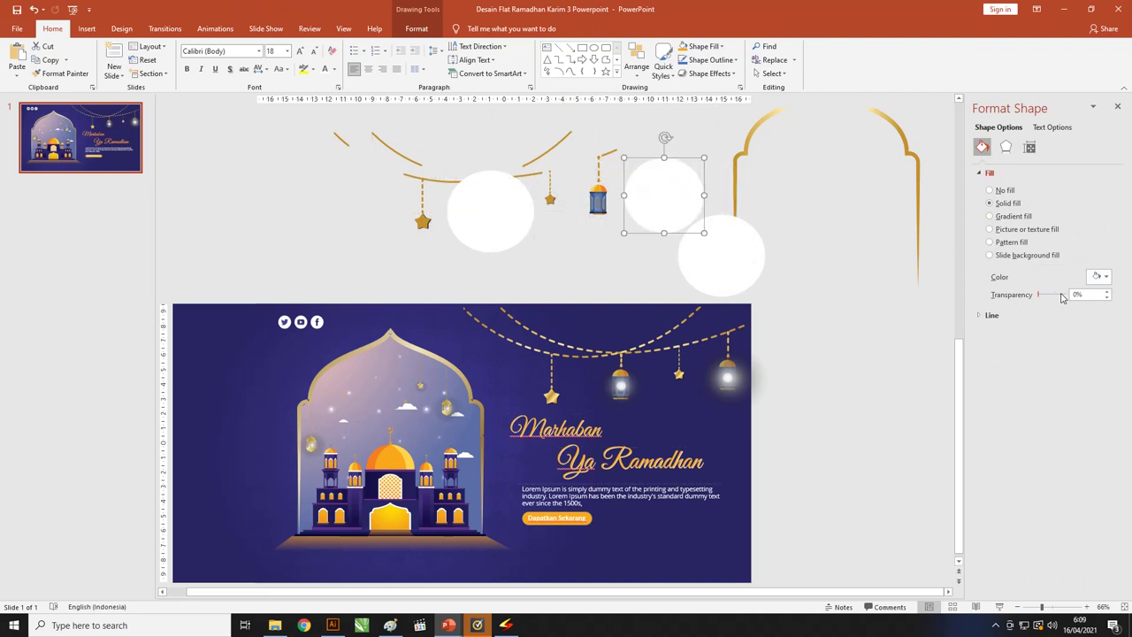
left_click(1097, 277)
left_click(1093, 257)
left_click(978, 316)
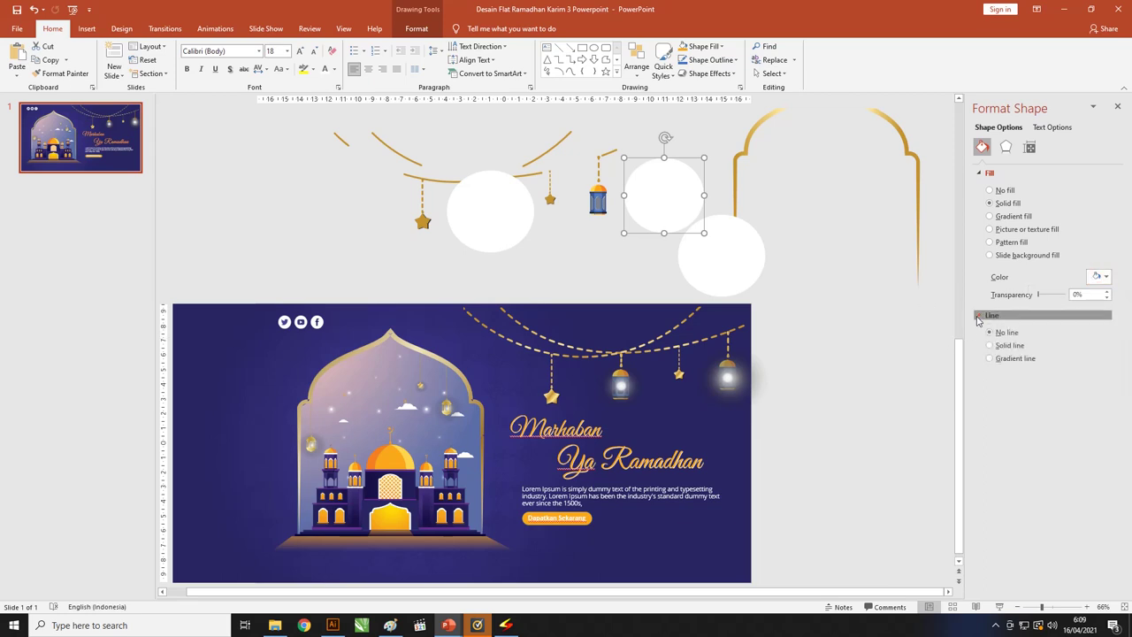
left_click(978, 317)
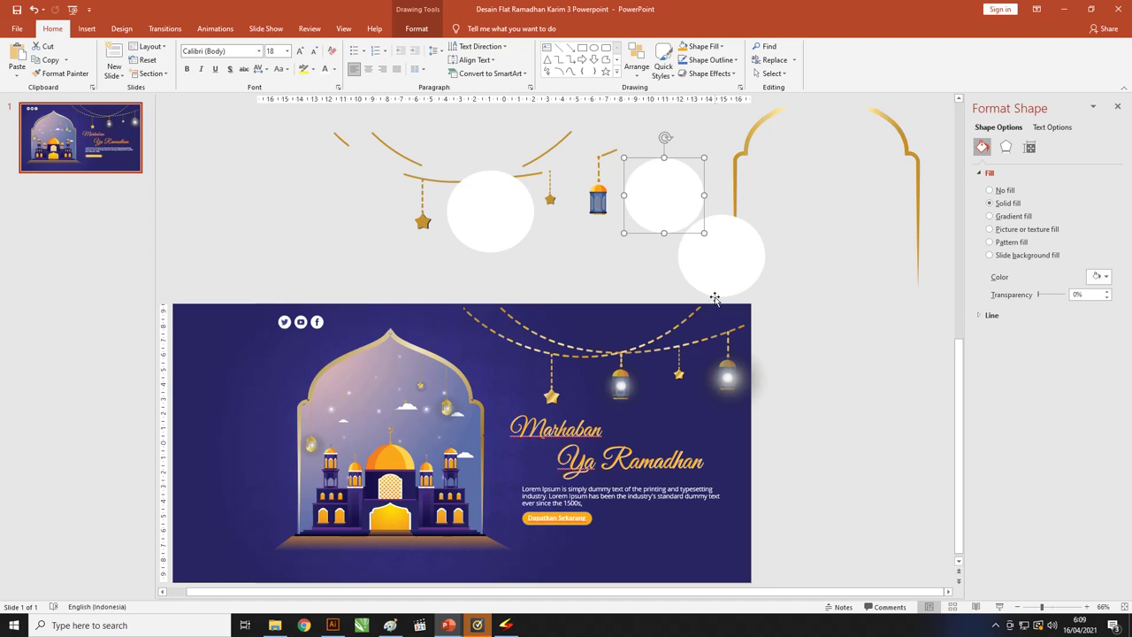
Marquee-select the spare decorations above the slide and delete them
scroll(771, 313, "down", 3, "ctrl")
mouse_move(413, 147)
left_mouse_down()
mouse_move(679, 260)
mouse_move(829, 295)
left_mouse_up()
key("Delete")
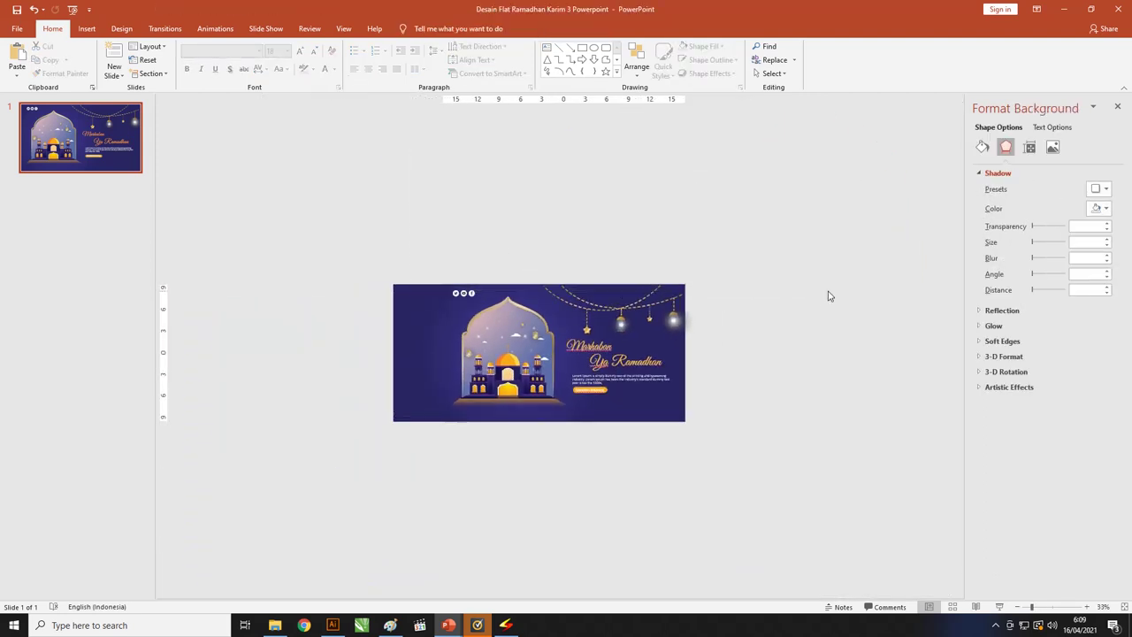
scroll(498, 351, "up", 2, "ctrl")
scroll(499, 351, "up", 4, "ctrl")
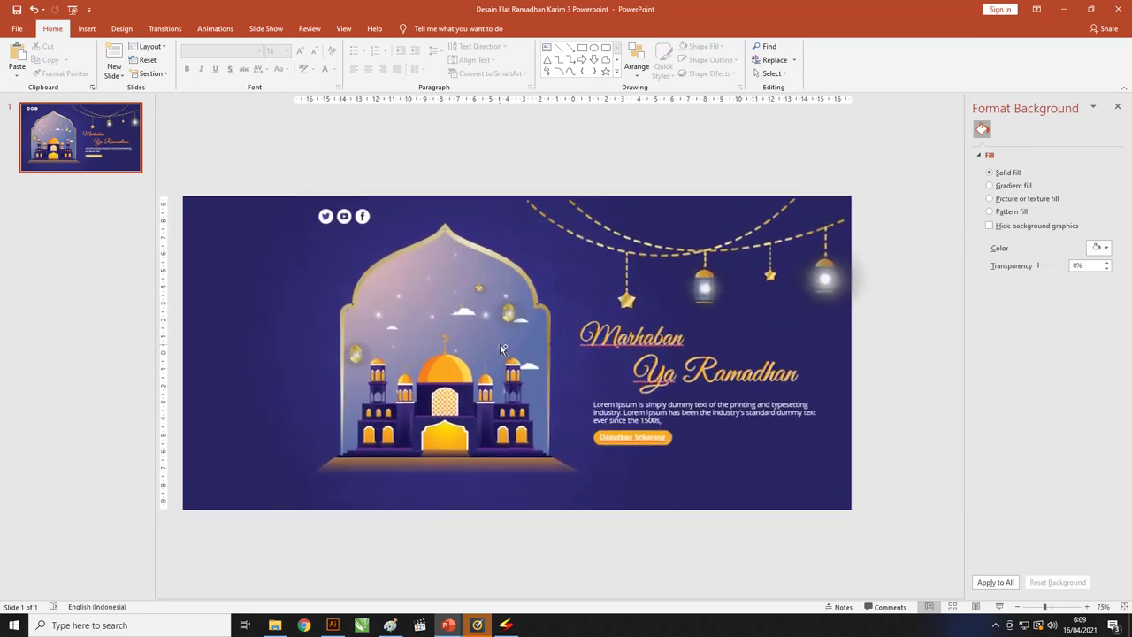